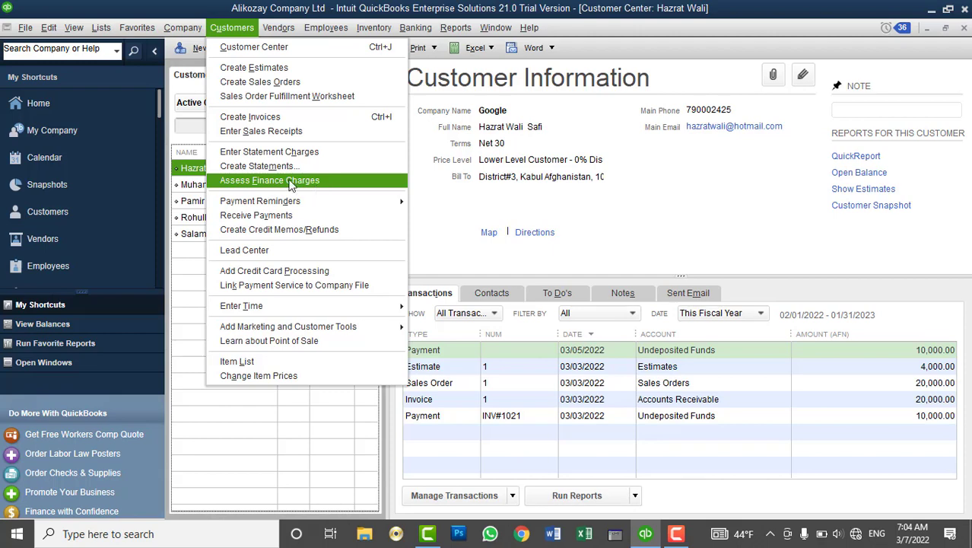
Open the company-level Finance Charge preferences, starting with the annual interest rate.
left_click(123, 109)
left_click(49, 28)
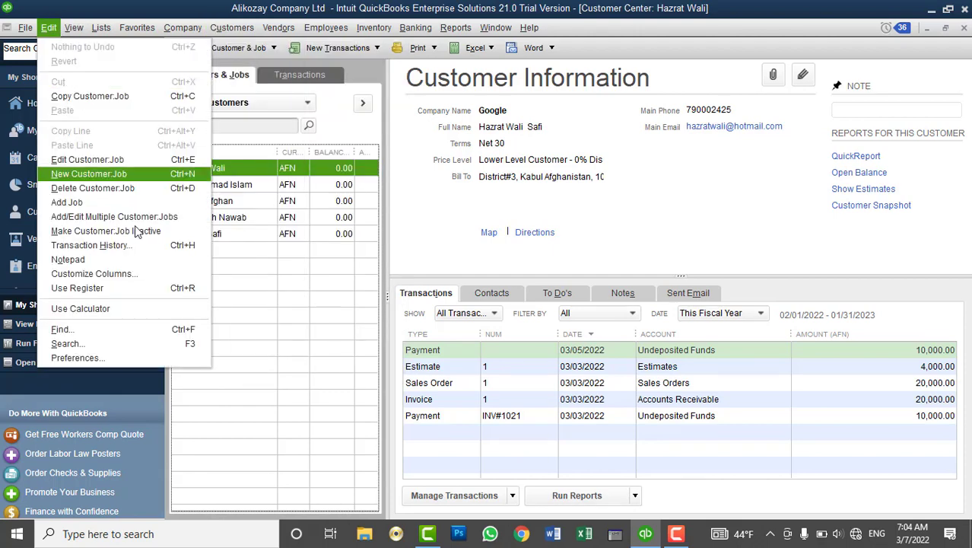
left_click(159, 358)
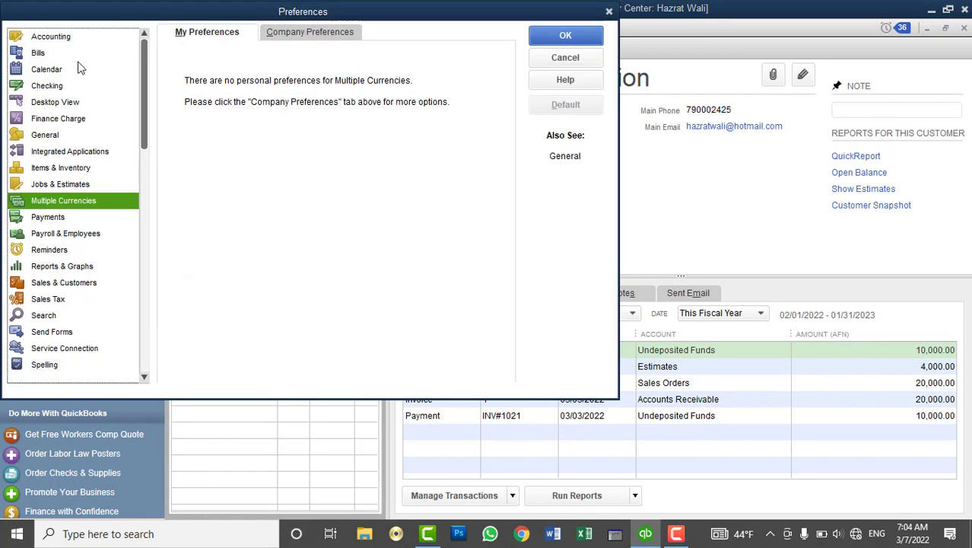
left_click(83, 124)
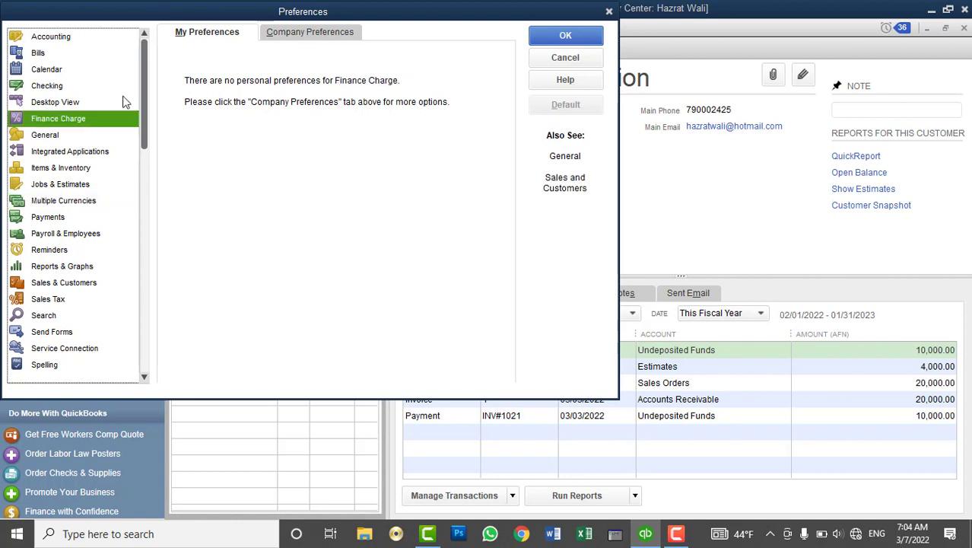
left_click(347, 34)
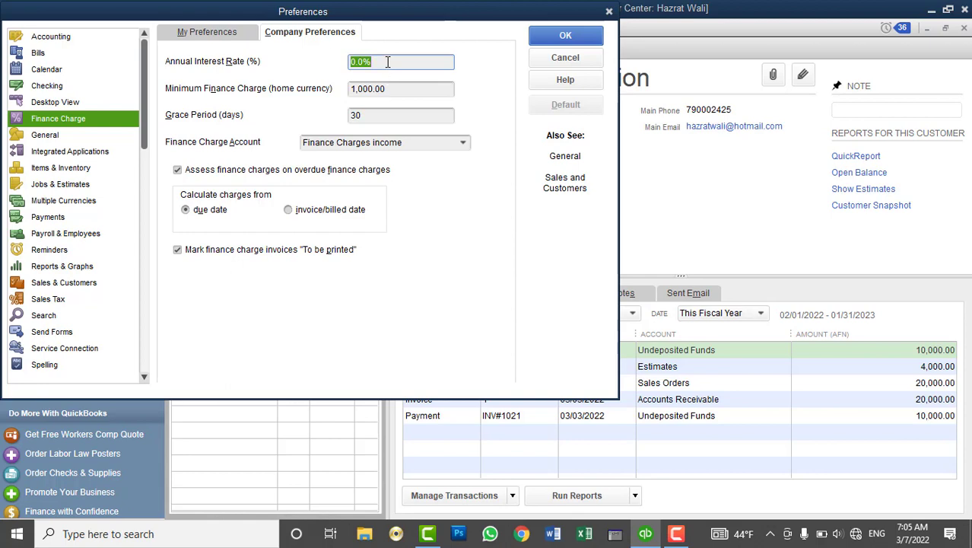
left_click_drag(387, 63, 353, 67)
Enter a grace period of 30 days and a minimum finance charge of 1,000.00 in the home currency.
left_click_drag(400, 90, 275, 82)
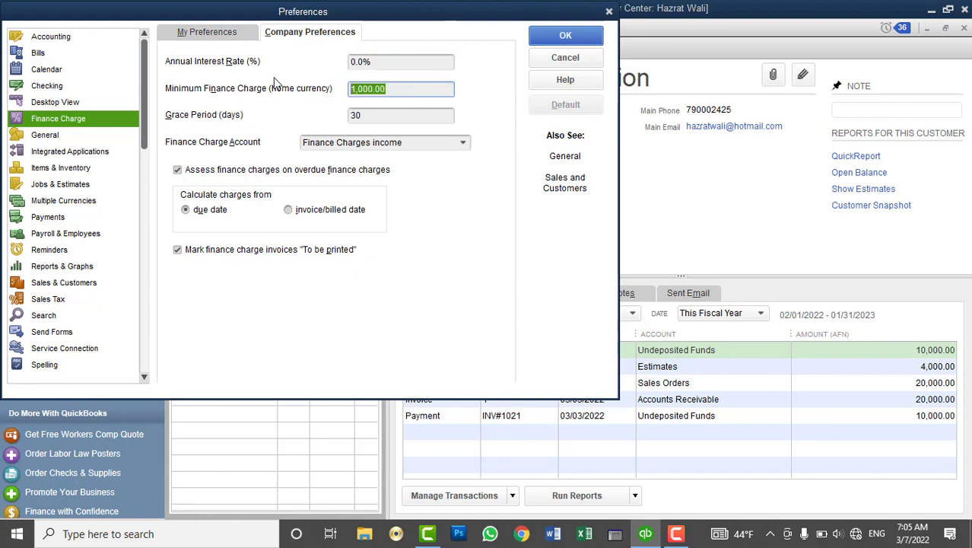
key("BackSpace")
left_click_drag(371, 114, 236, 91)
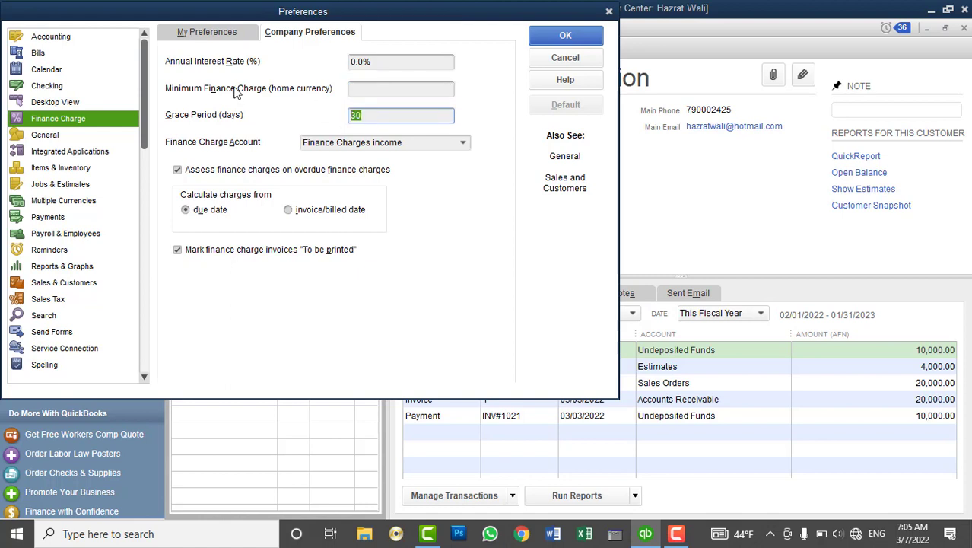
key("BackSpace")
type("30")
left_click(390, 116)
left_click(388, 92)
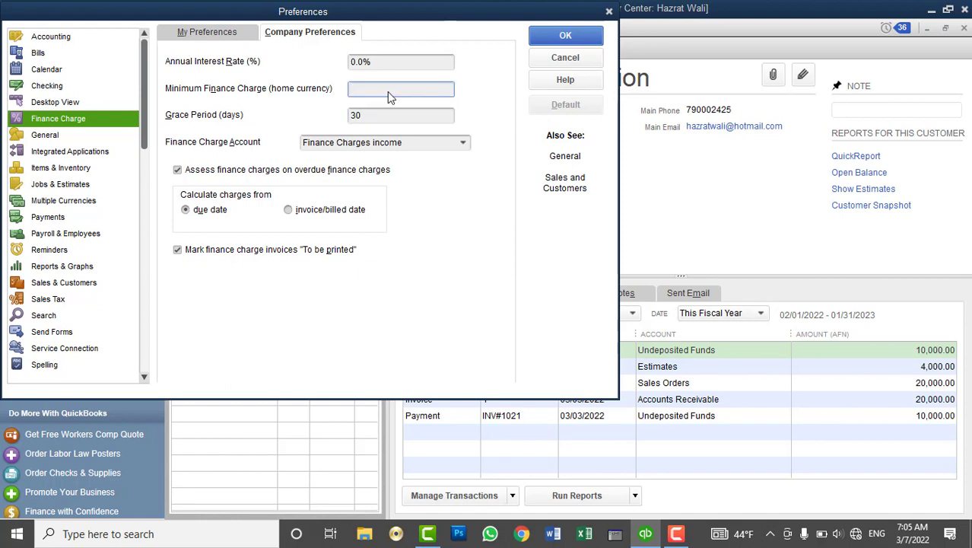
type("1000")
left_click_drag(381, 89, 347, 89)
left_click(462, 143)
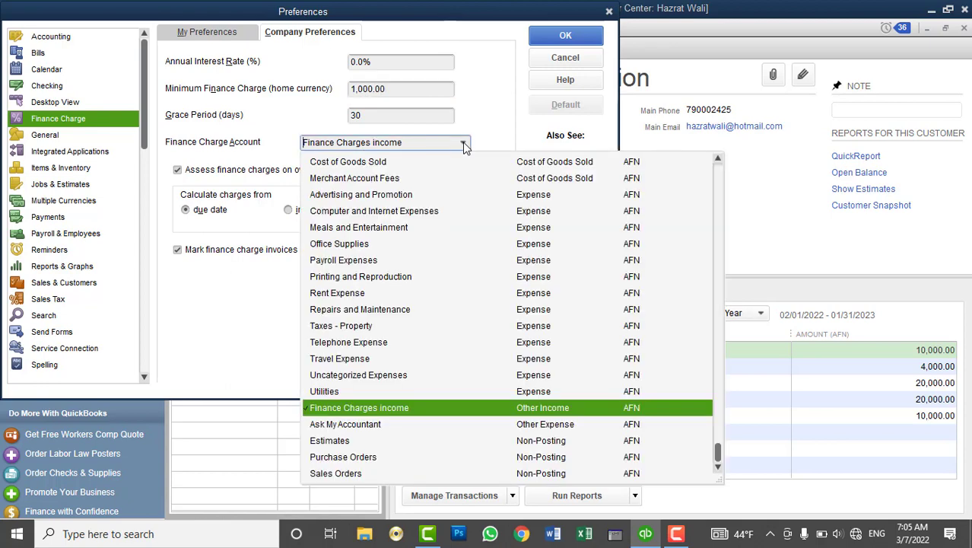
scroll(449, 238, "up", 5)
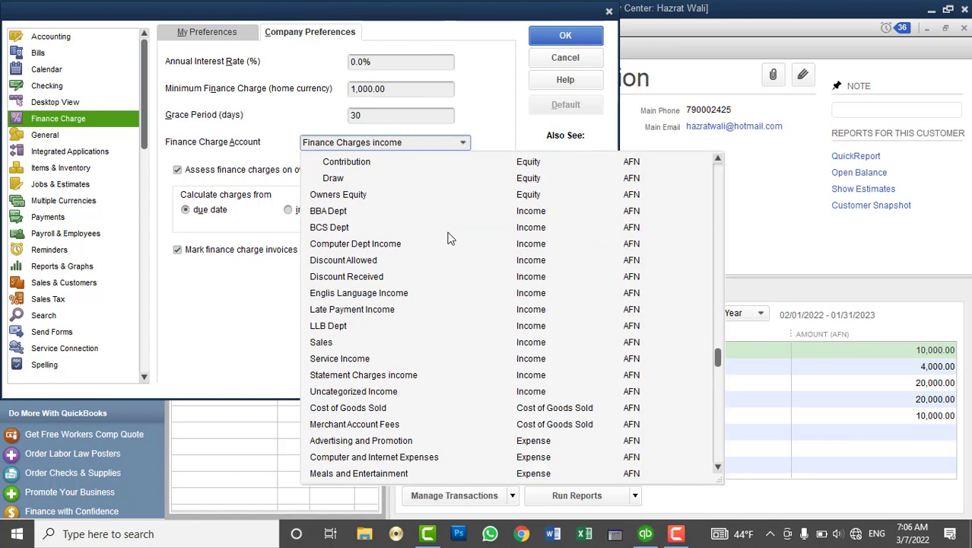
scroll(318, 179, "up", 10)
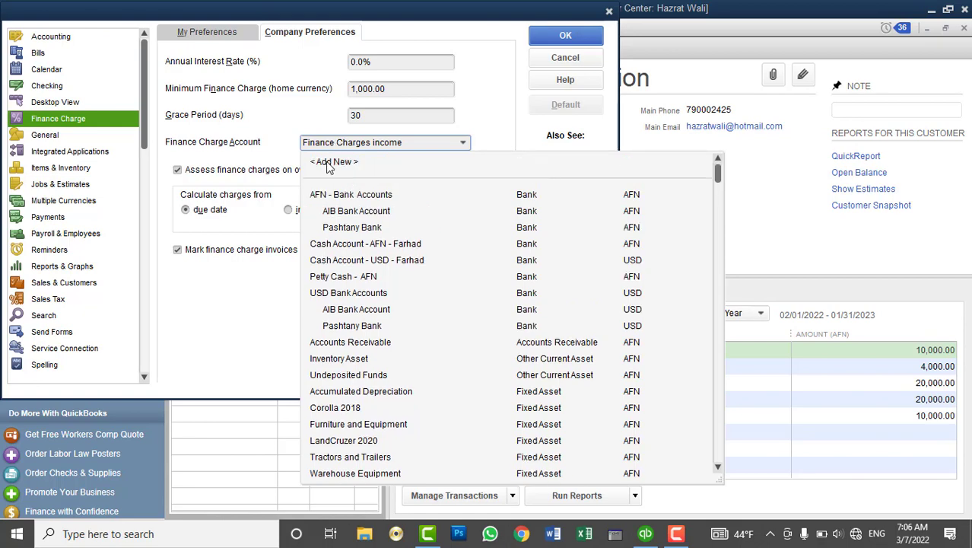
left_click(332, 162)
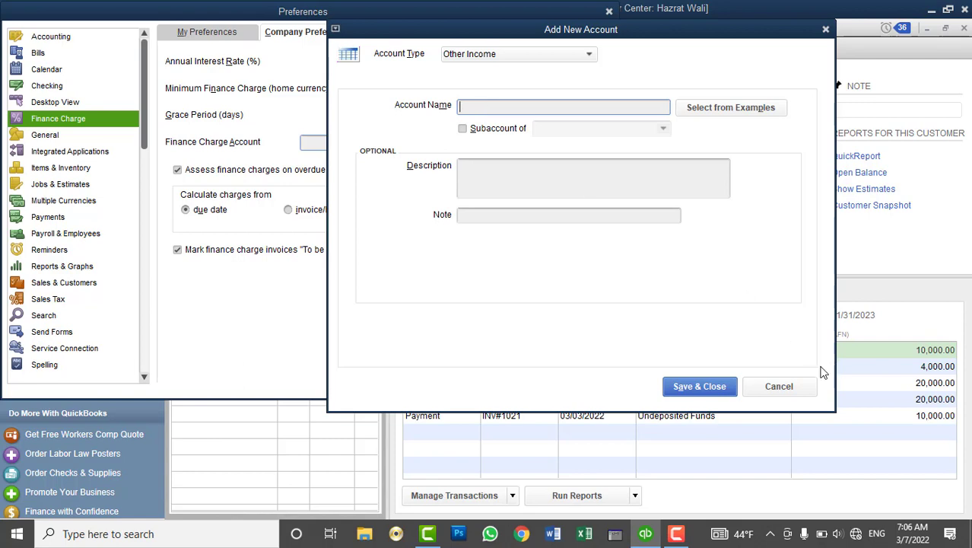
left_click(779, 385)
Choose Finance Charges income as the finance charge account and save the preferences.
left_click(462, 143)
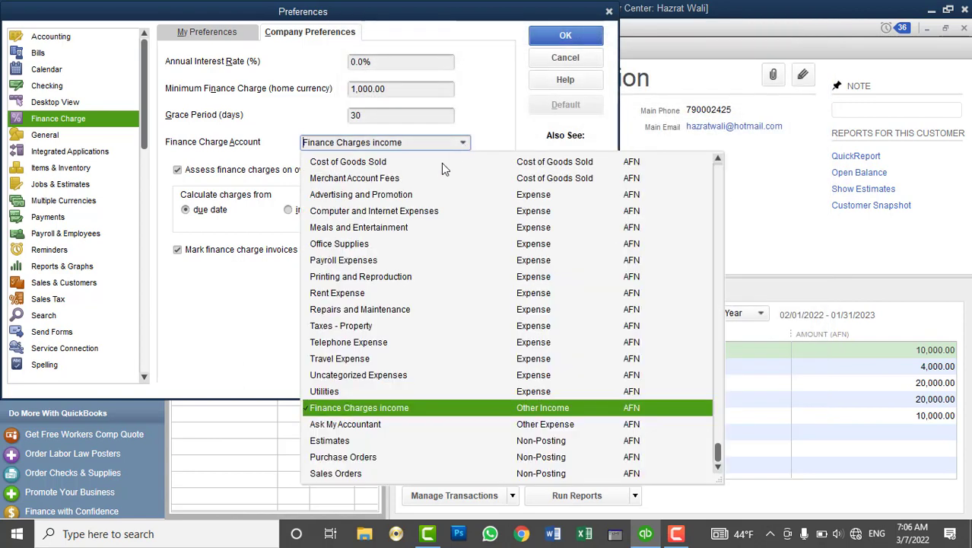
left_click(382, 409)
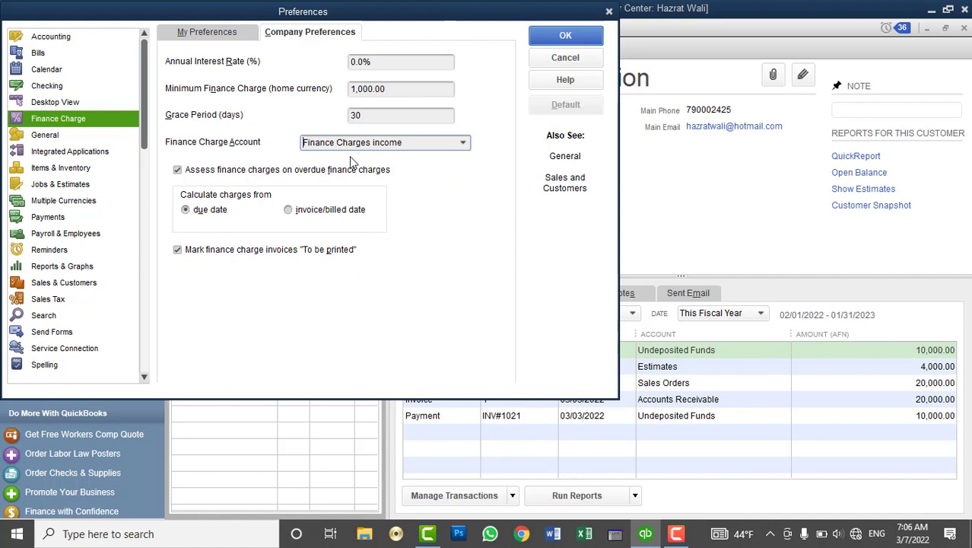
left_click(366, 119)
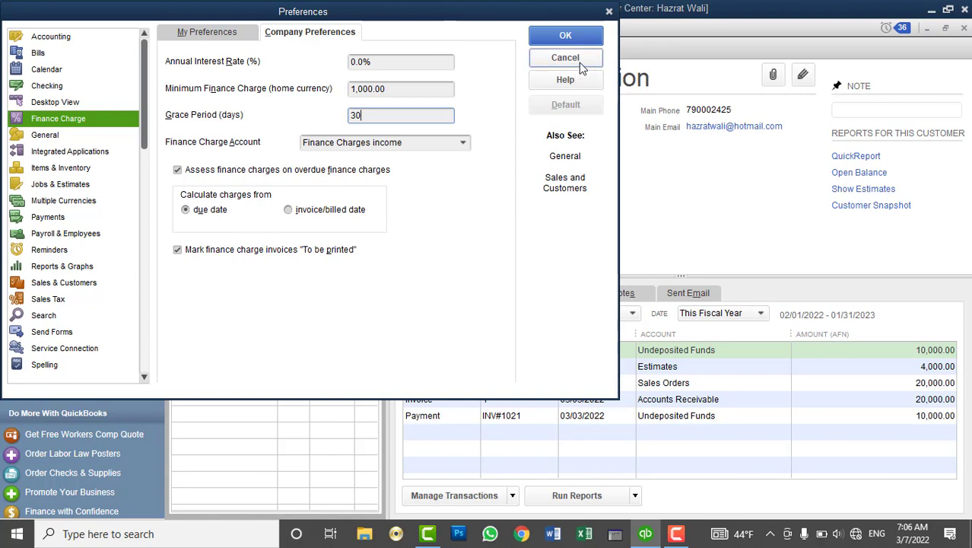
left_click(571, 36)
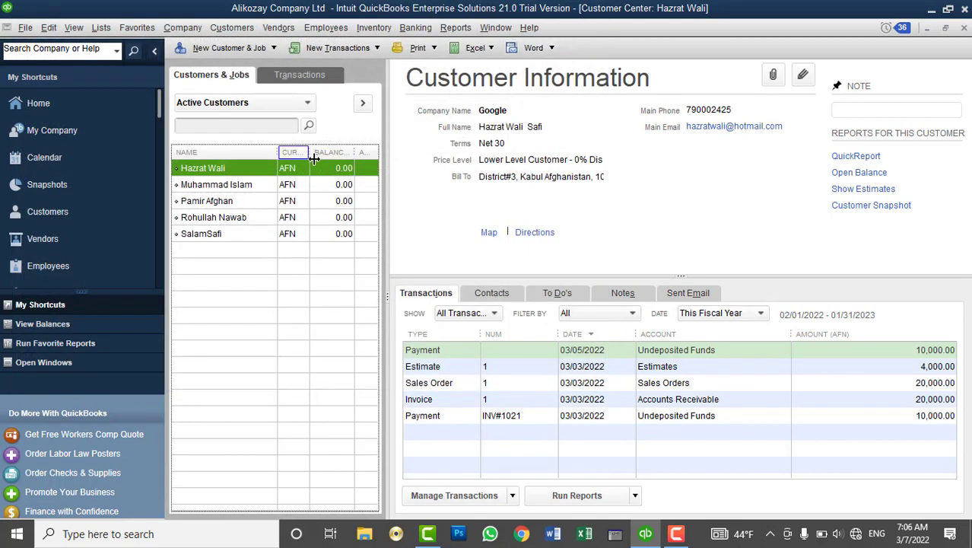
Start a new invoice for the Intercontinental Hotel Kabul customer and date it 02/01/2022.
left_click(241, 233)
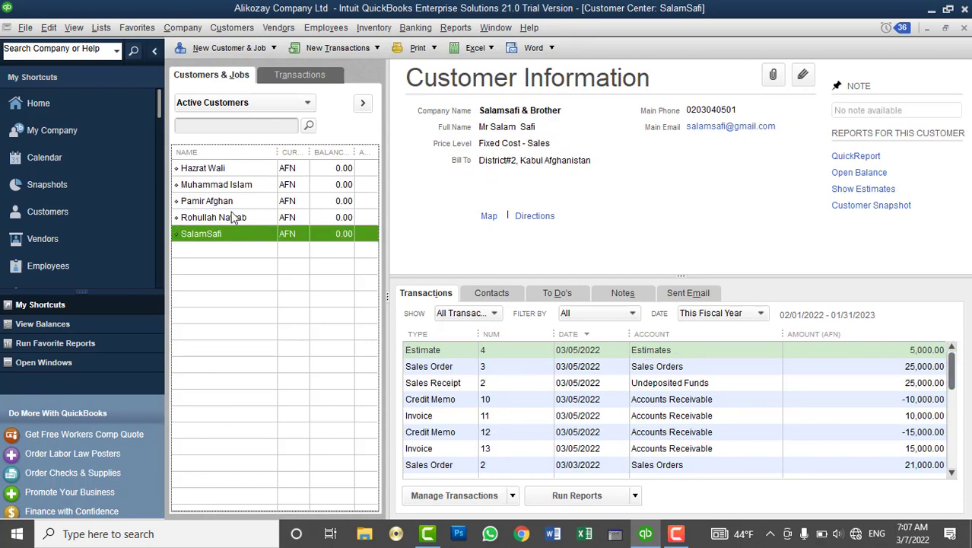
left_click(233, 219)
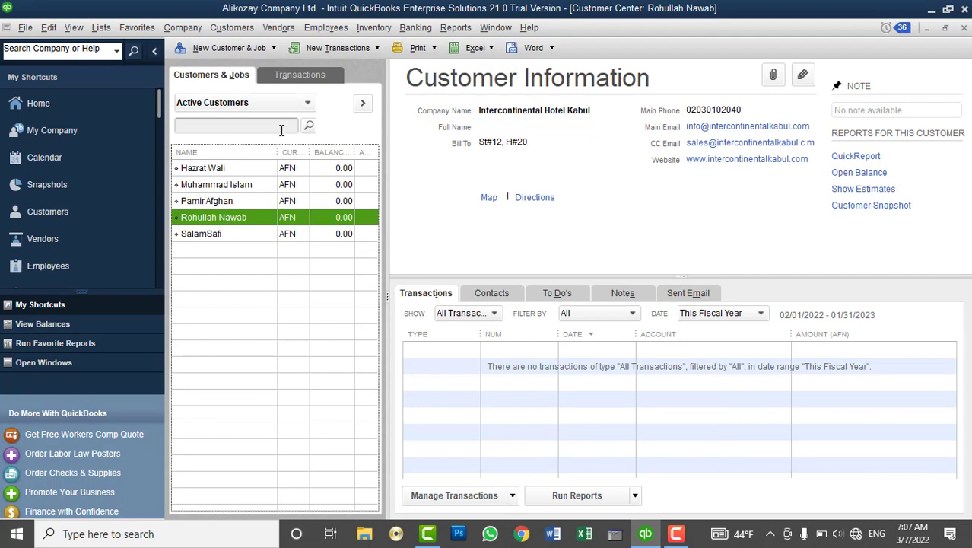
left_click(349, 51)
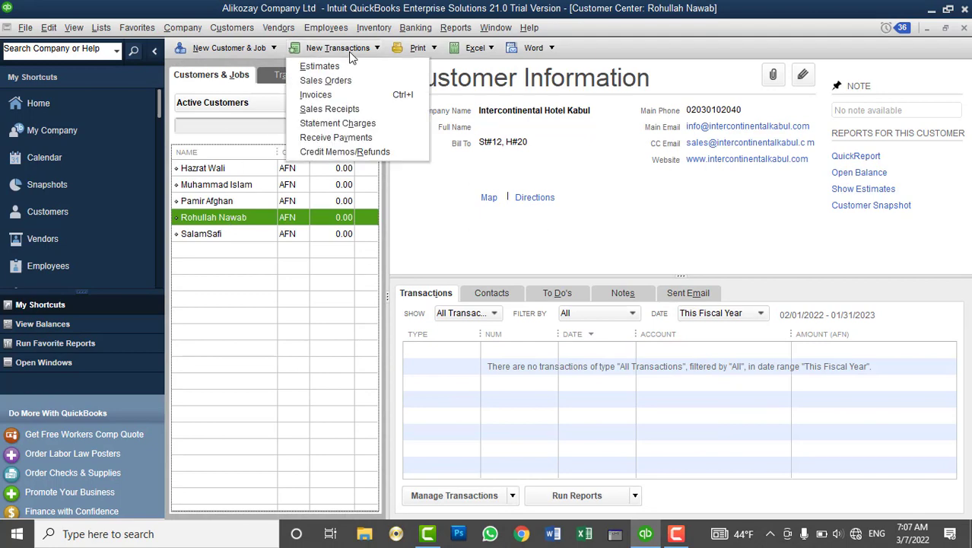
left_click(340, 95)
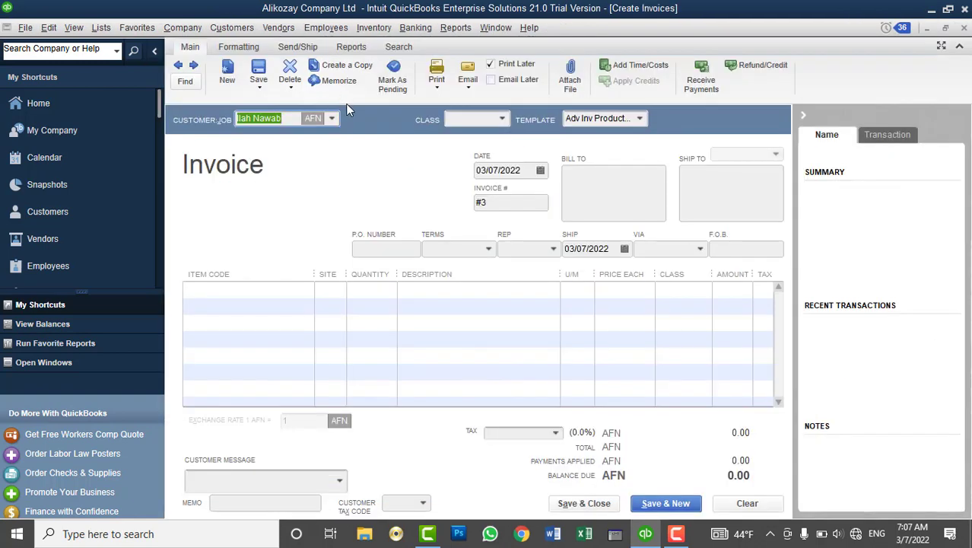
left_click(541, 172)
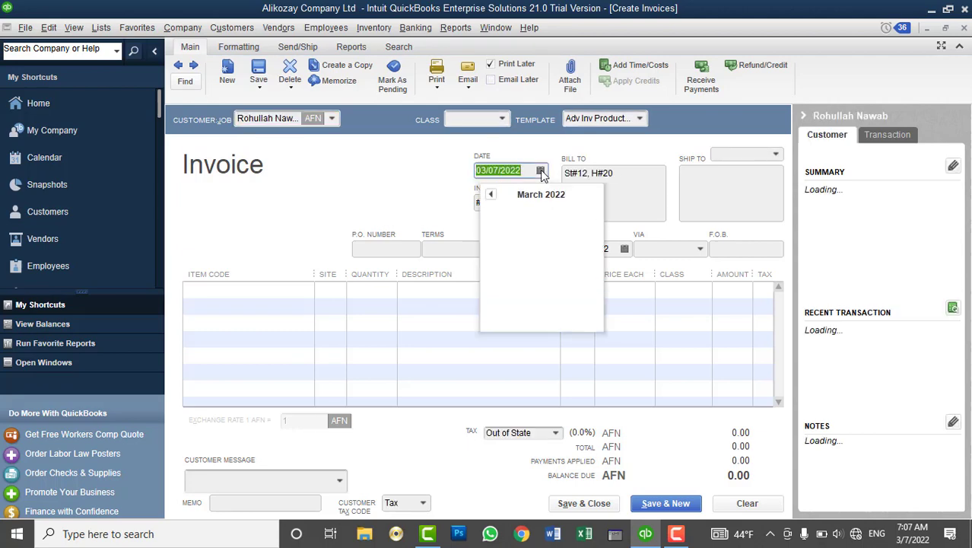
left_click(489, 197)
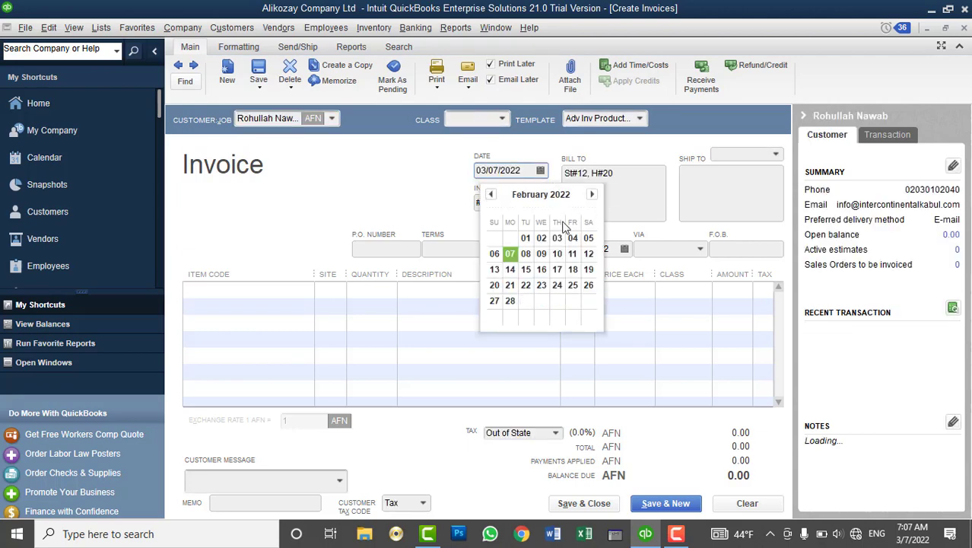
left_click(528, 239)
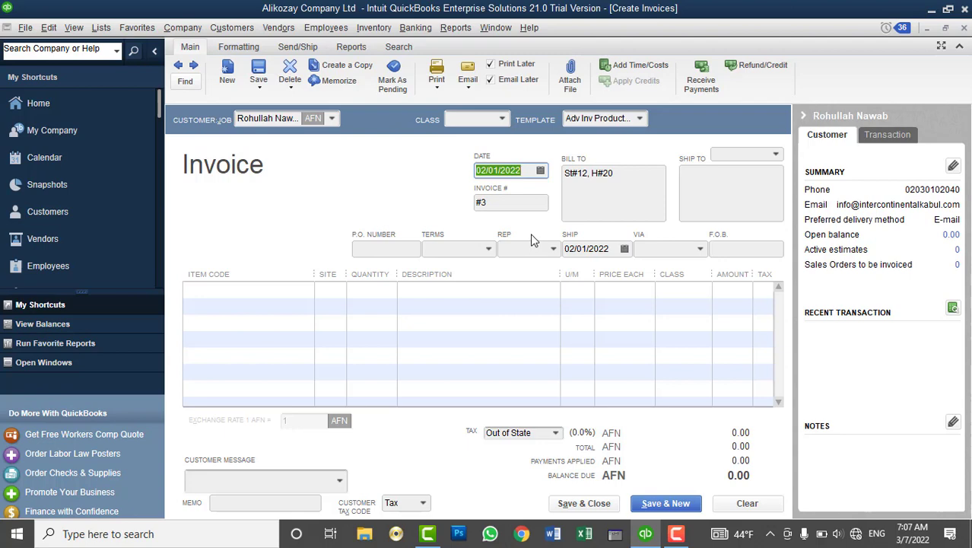
Add the Proposal Writting service item to the invoice, then save and close it, ignoring all spelling suggestions.
left_click(239, 291)
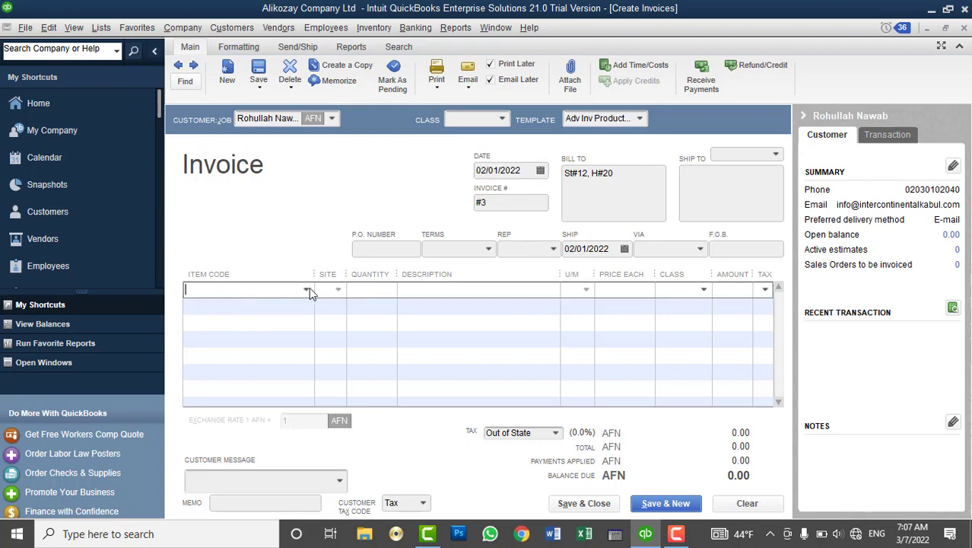
left_click(306, 291)
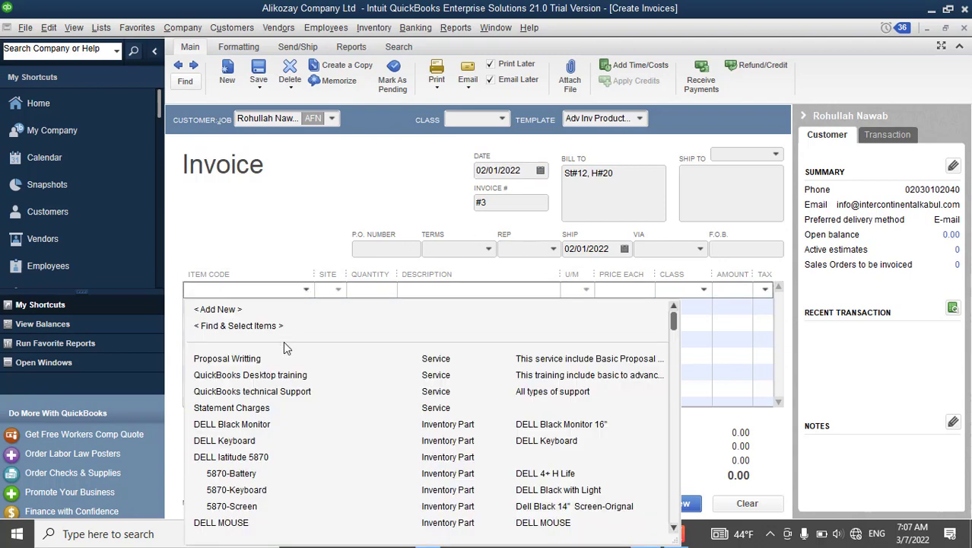
left_click(267, 364)
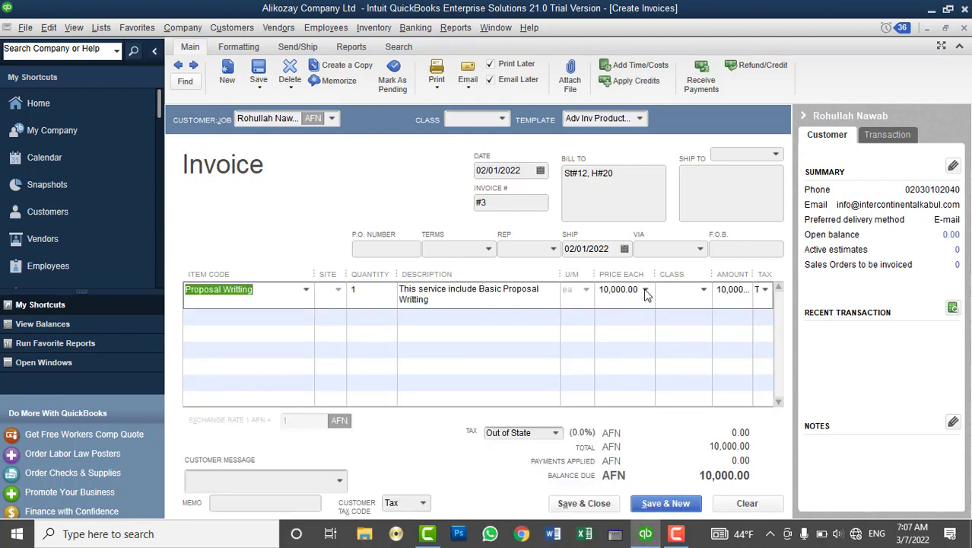
left_click(585, 508)
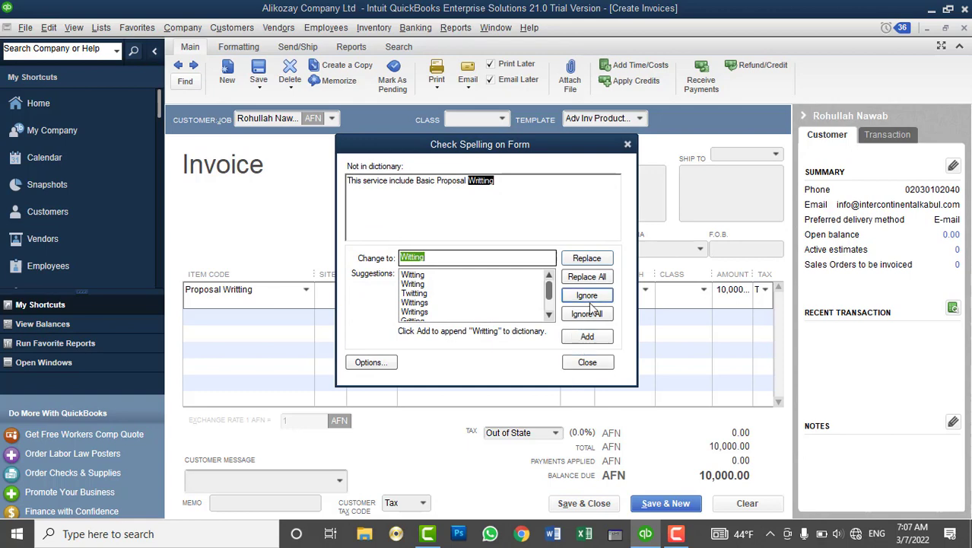
left_click(587, 310)
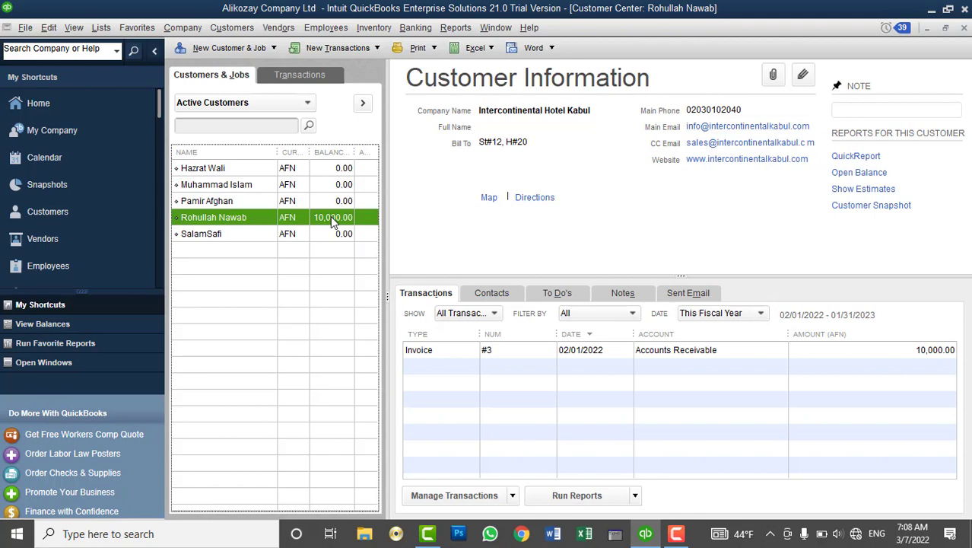
Review the overdue customer's entry in Assess Finance Charges and leave without assessing the charge.
left_click(248, 30)
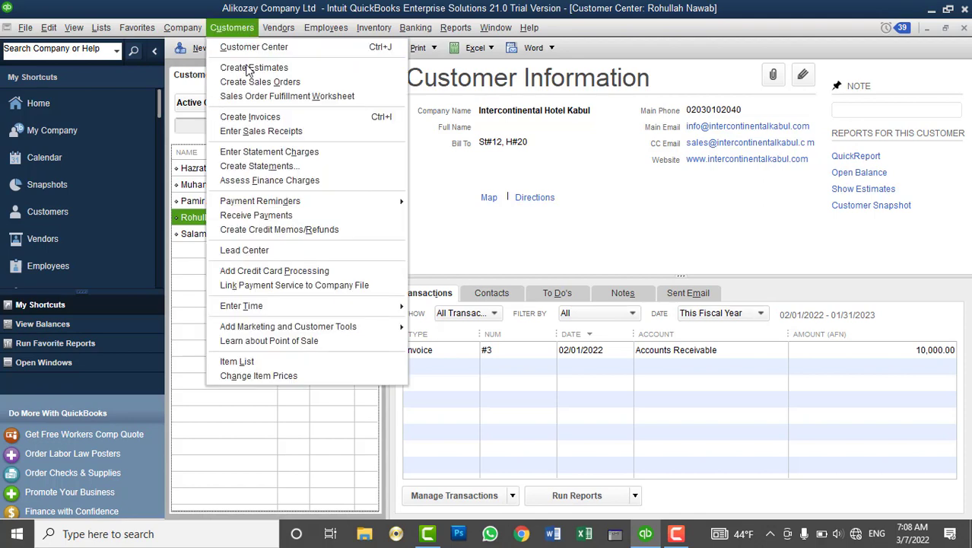
left_click(263, 183)
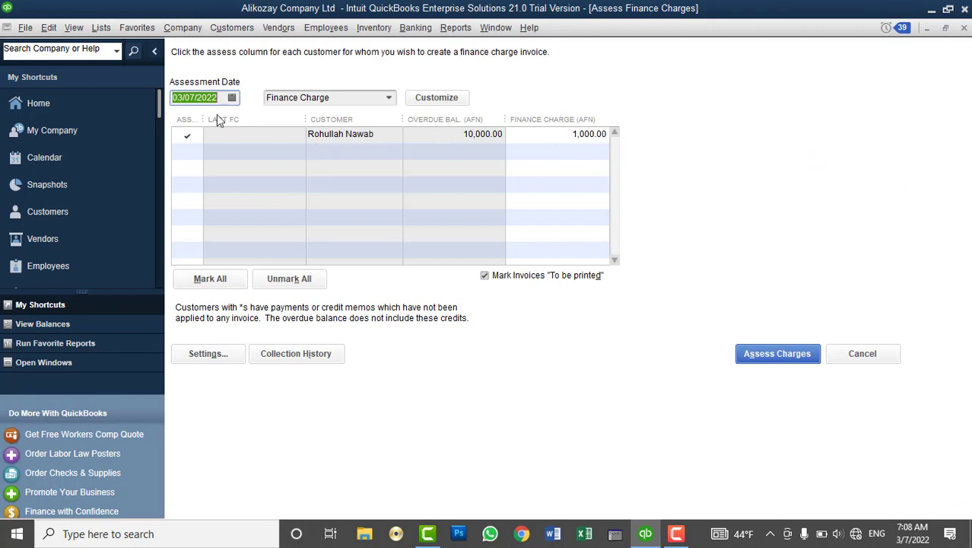
left_click(193, 135)
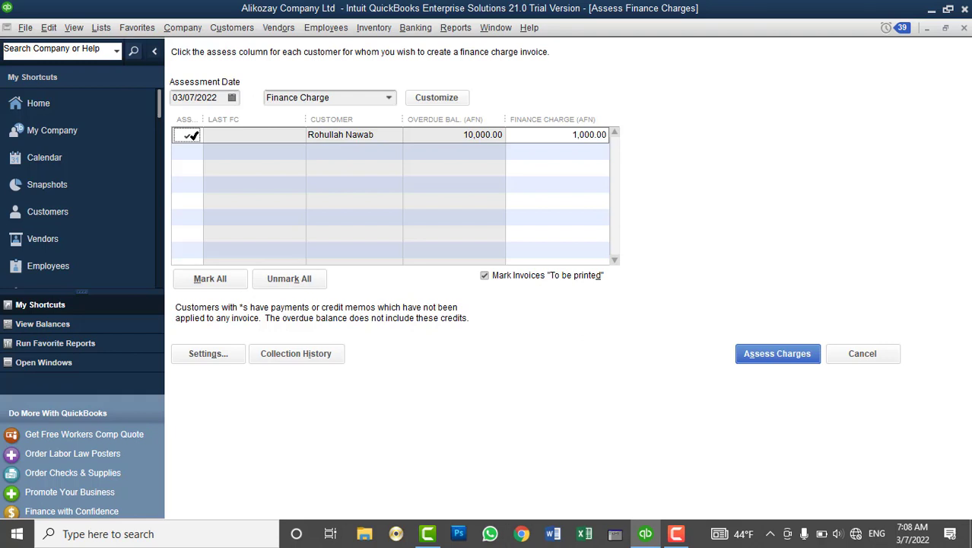
left_click(880, 355)
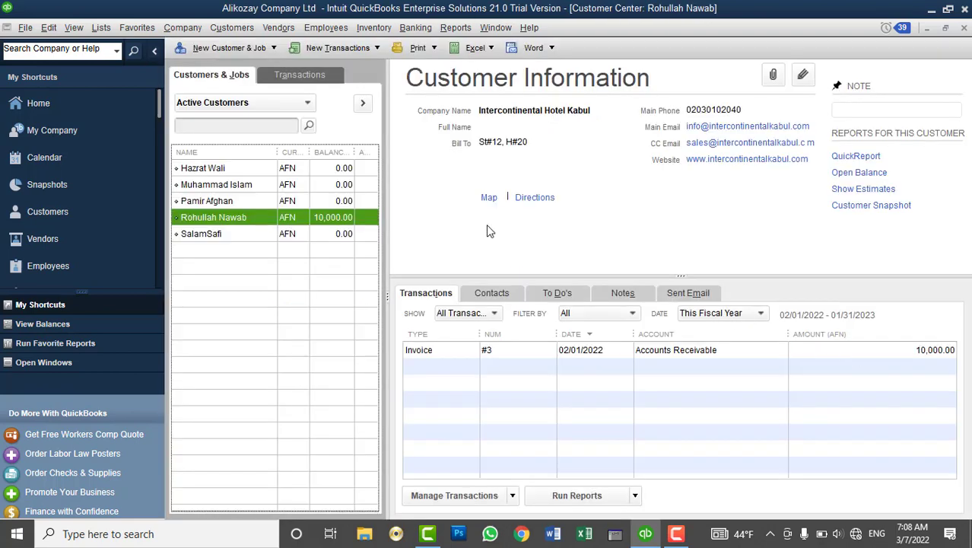
Set the Intercontinental Hotel Kabul customer's payment terms to Net 60 and save the customer record.
right_click(203, 217)
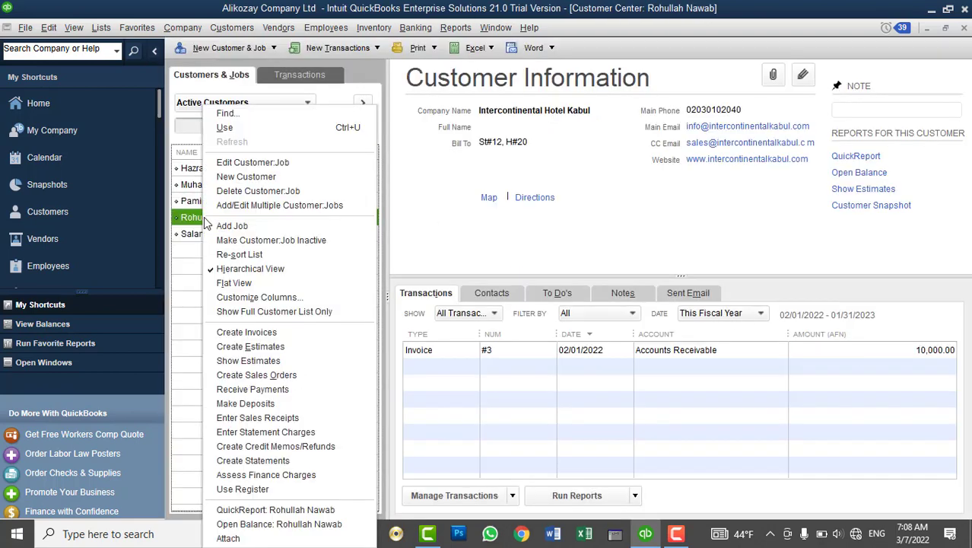
left_click(236, 162)
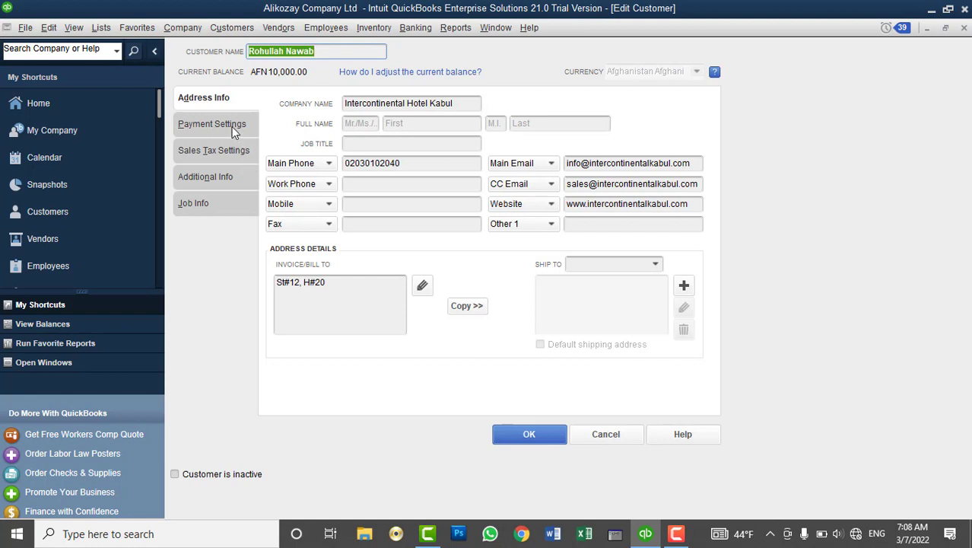
left_click(232, 126)
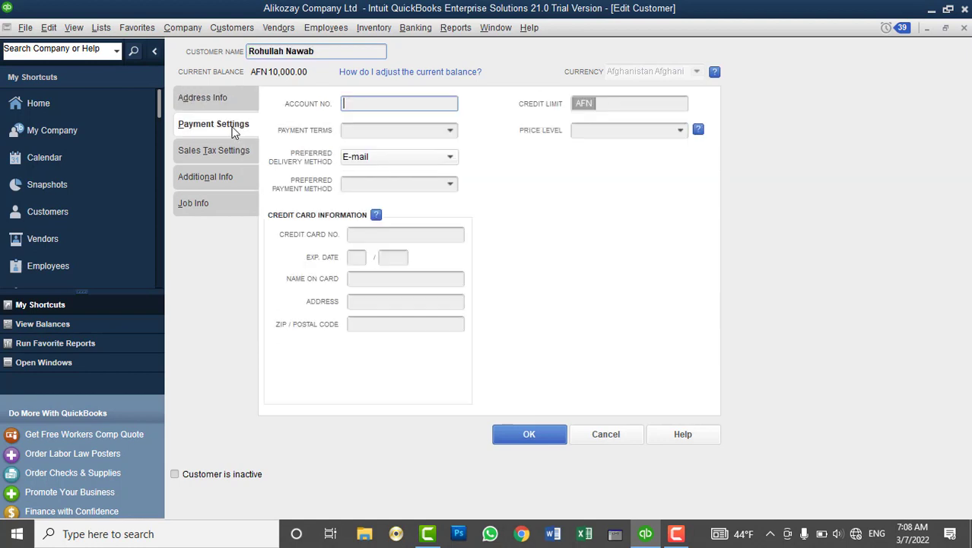
left_click(450, 131)
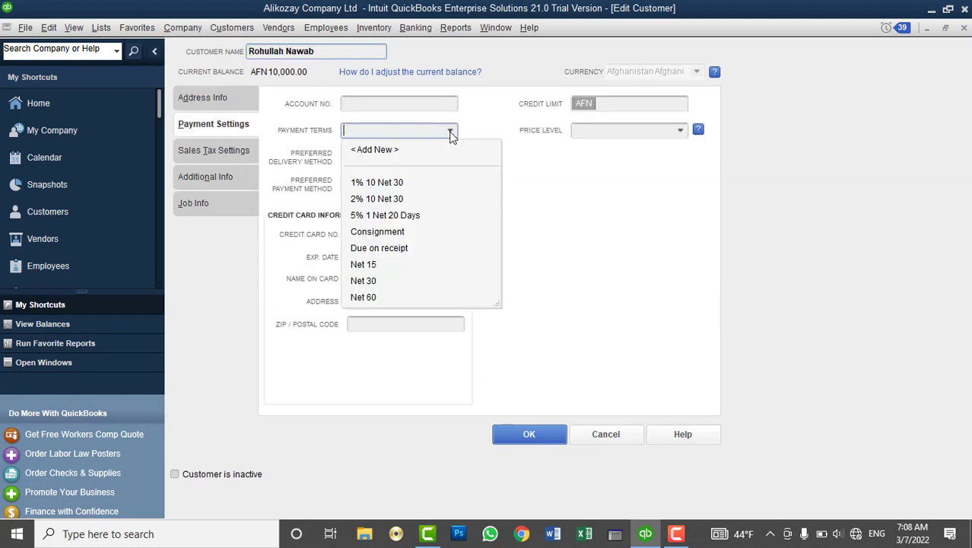
left_click(365, 298)
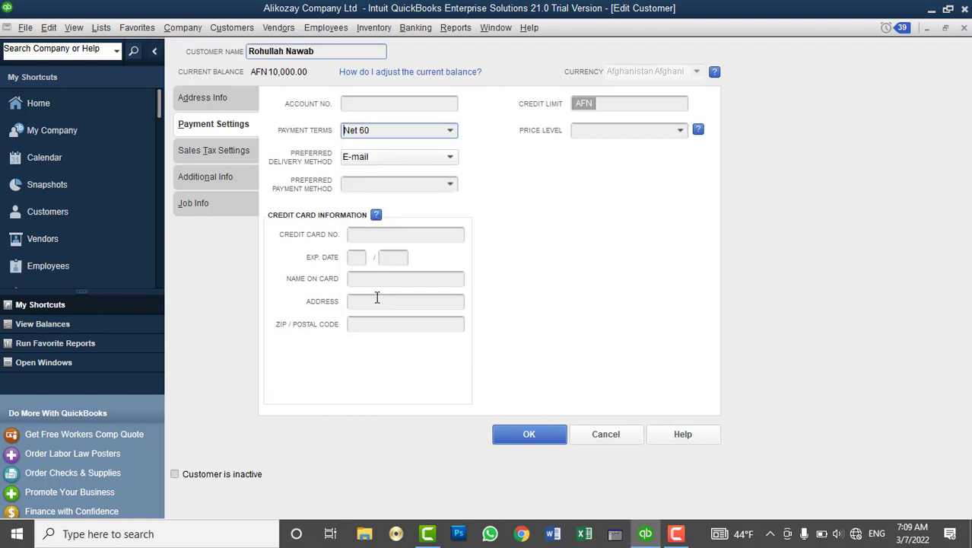
left_click(542, 435)
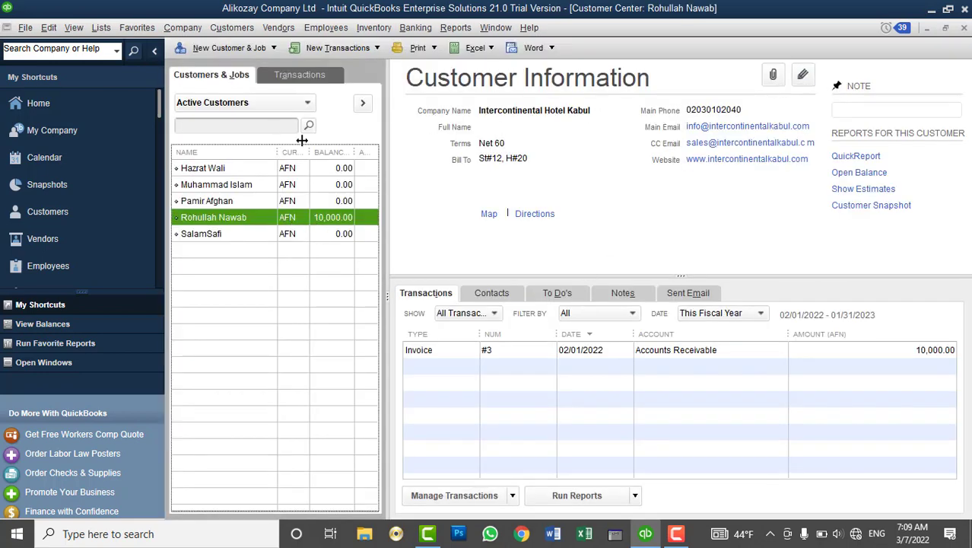
Open Assess Finance Charges and set the assessment date to 03/06/2022.
left_click(246, 28)
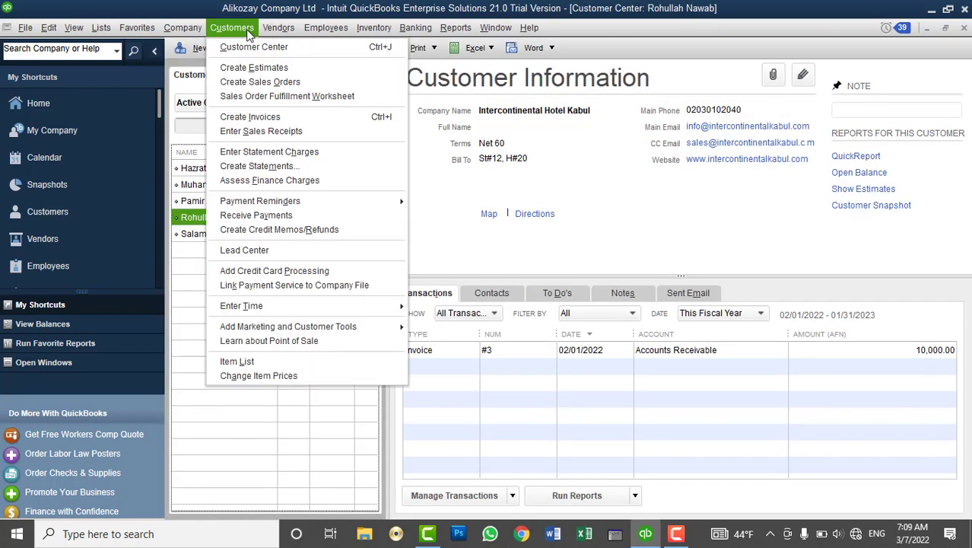
left_click(271, 179)
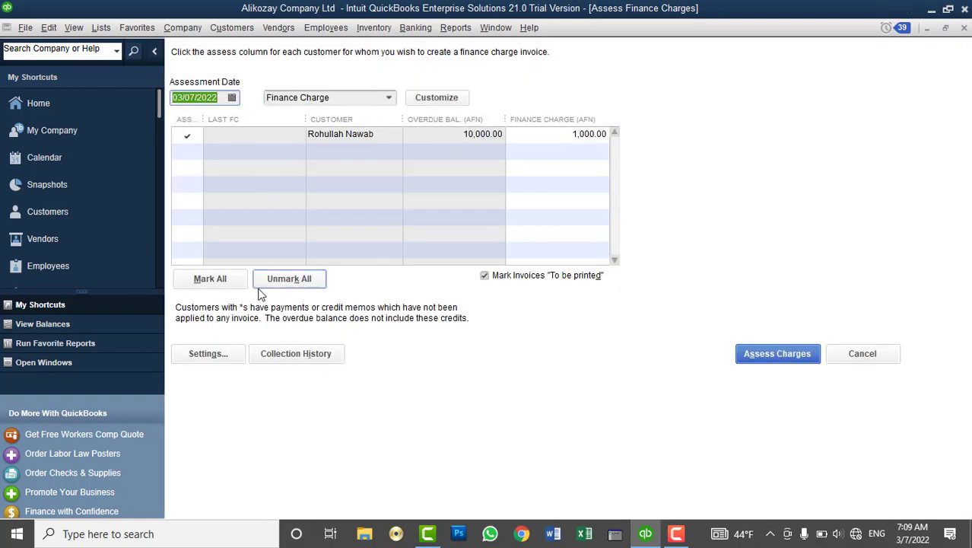
left_click(232, 99)
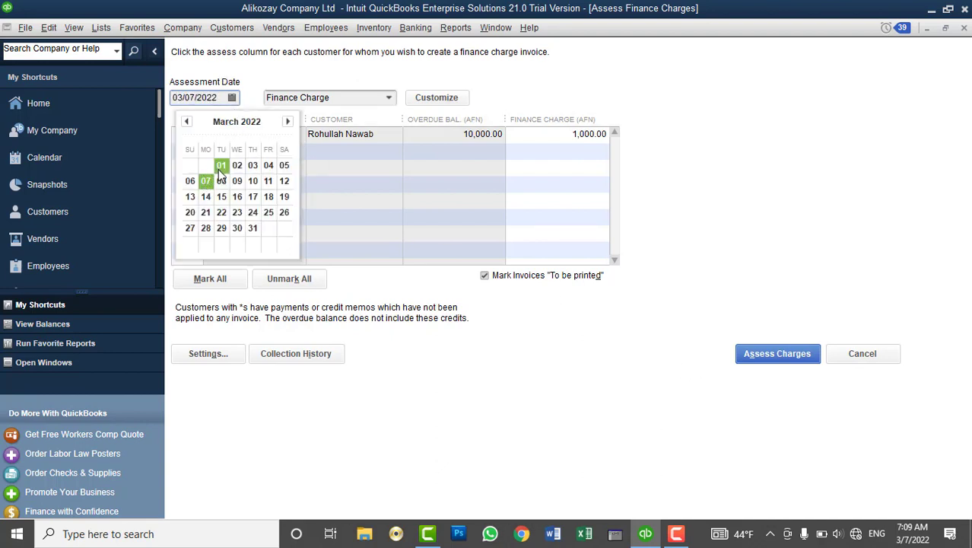
left_click(191, 181)
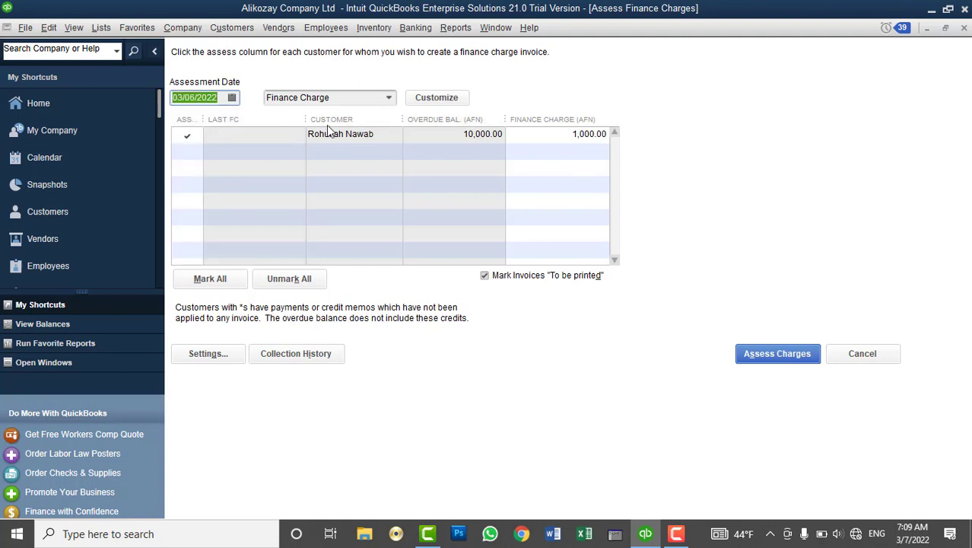
left_click(371, 168)
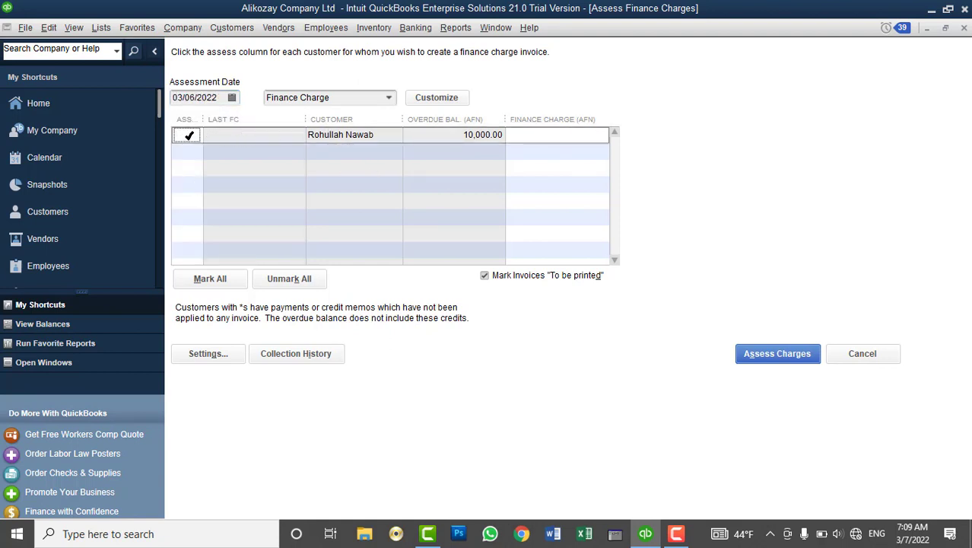
Review the interest rate, minimum charge and grace period in the finance charge settings, keeping them as they are.
left_click(216, 347)
left_click(385, 116)
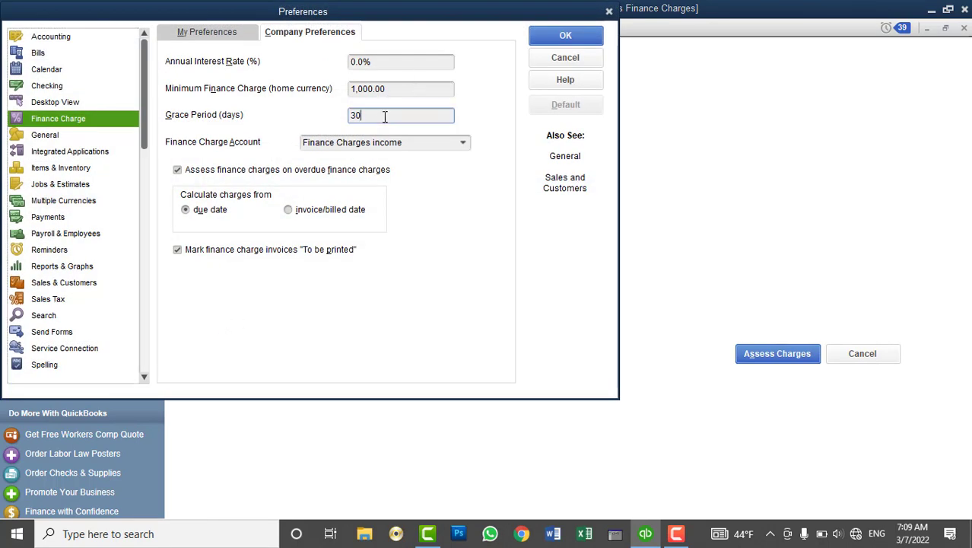
left_click(392, 61)
double_click(402, 90)
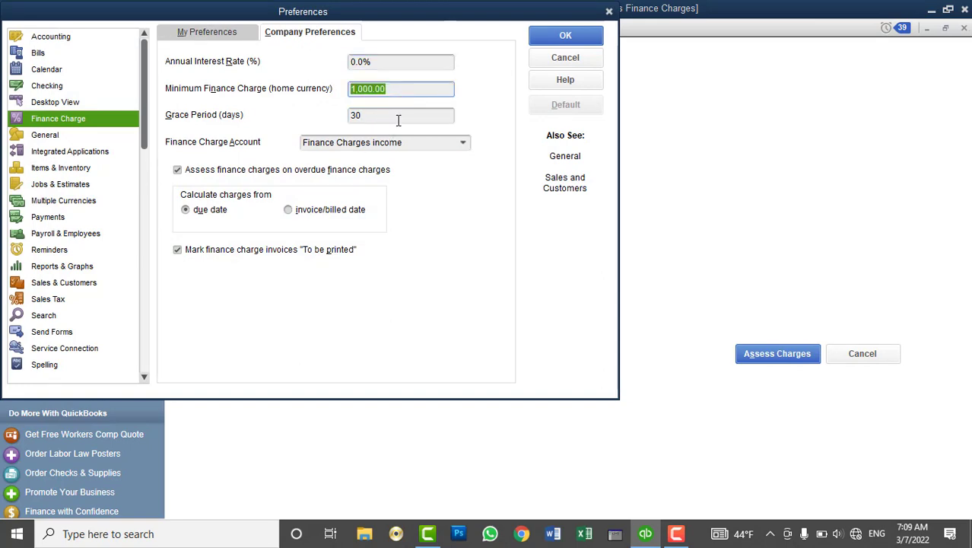
left_click(566, 35)
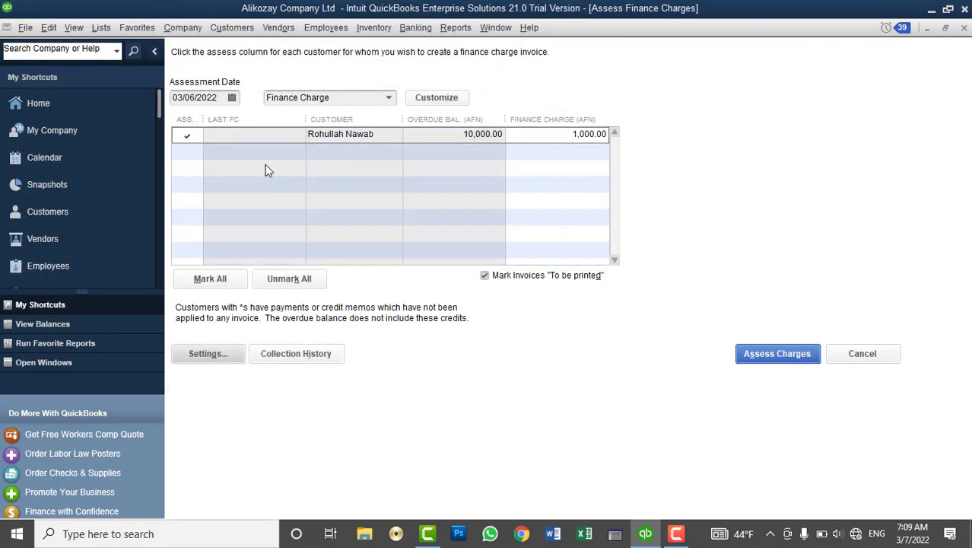
Toggle the overdue customer's assessment mark, mark all customers, and leave Assess Finance Charges without assessing.
left_click(189, 136)
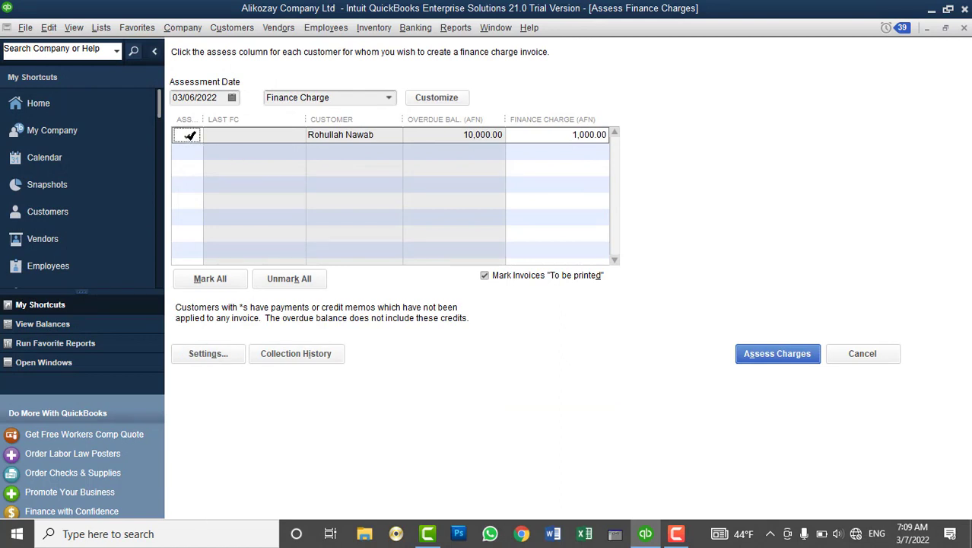
left_click(192, 136)
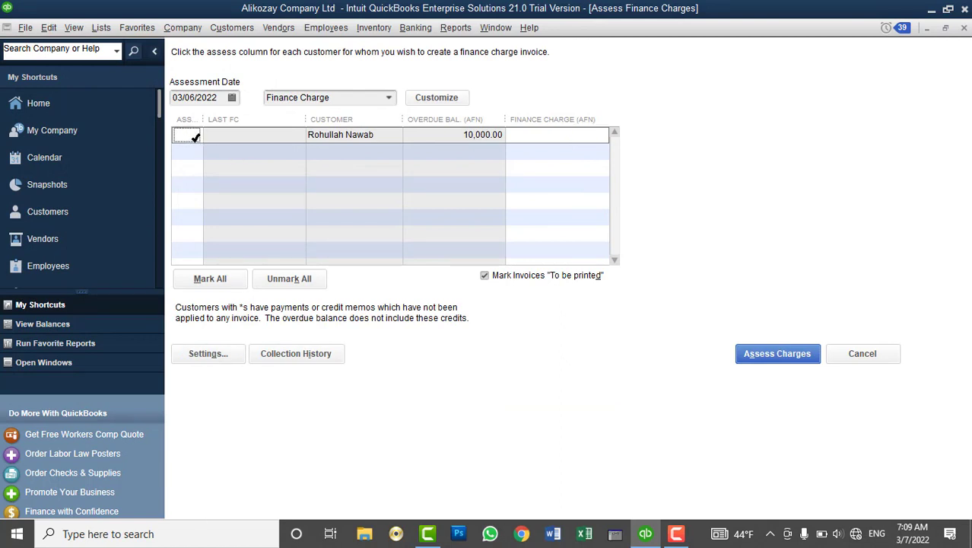
left_click(233, 279)
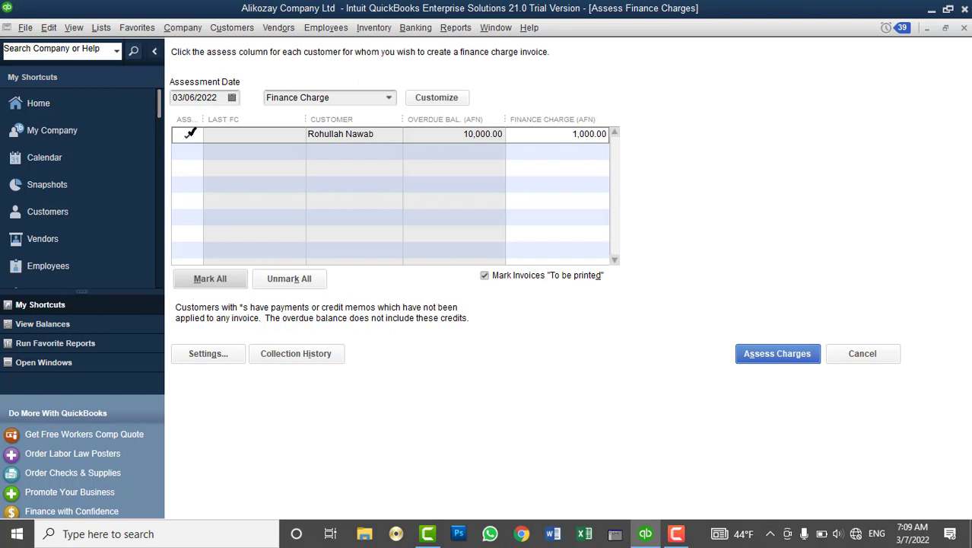
left_click(964, 27)
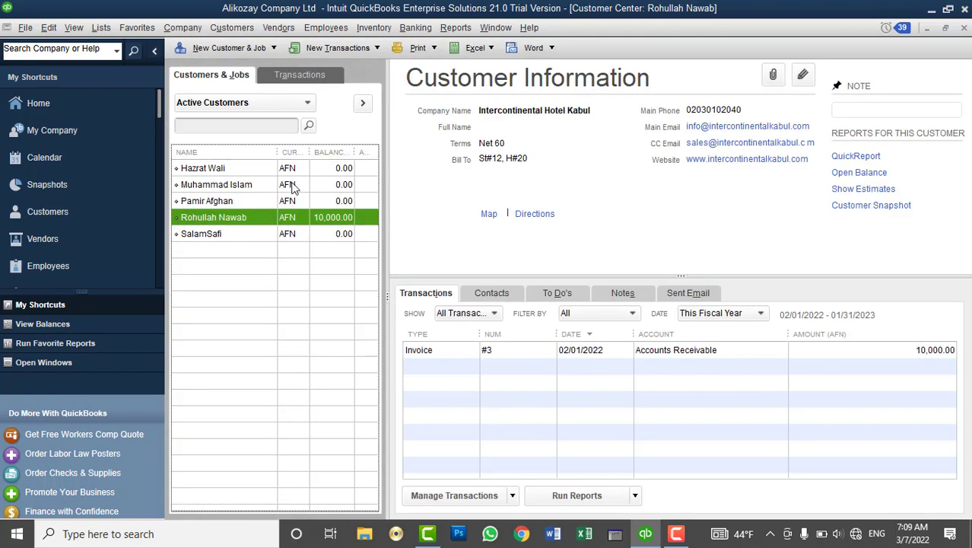
Open the Intercontinental Hotel Kabul customer's 02/01/2022 invoice for editing and set its date to 03/05/2022.
right_click(491, 354)
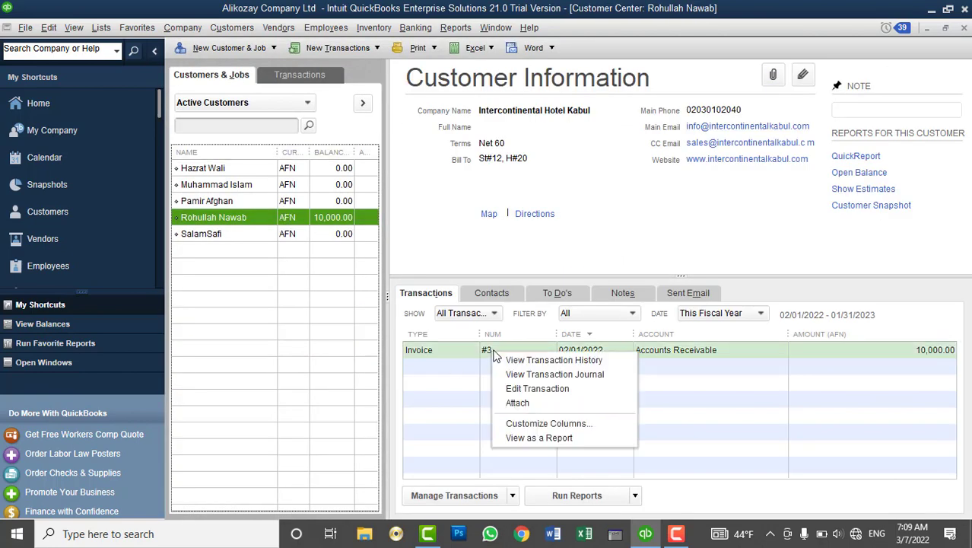
left_click(516, 394)
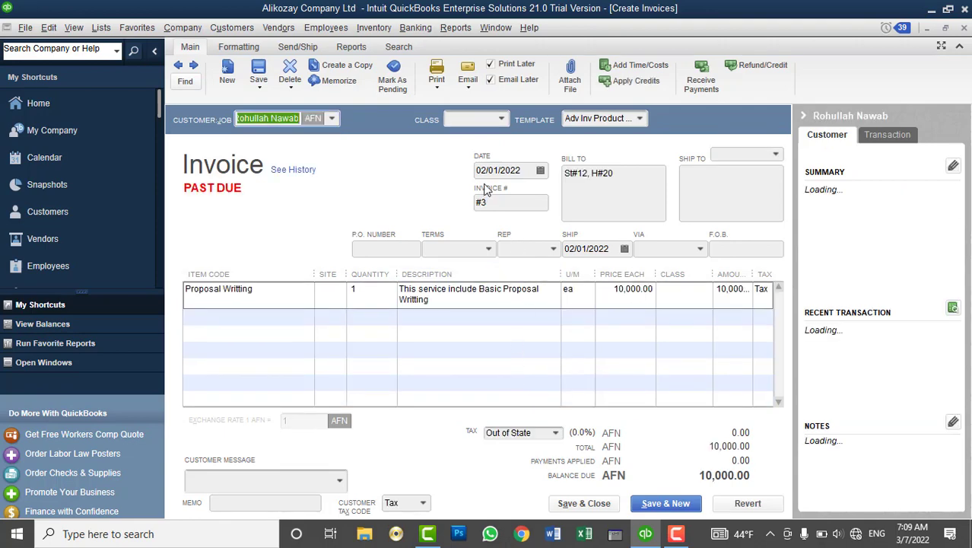
left_click(533, 170)
left_click_drag(532, 170, 474, 166)
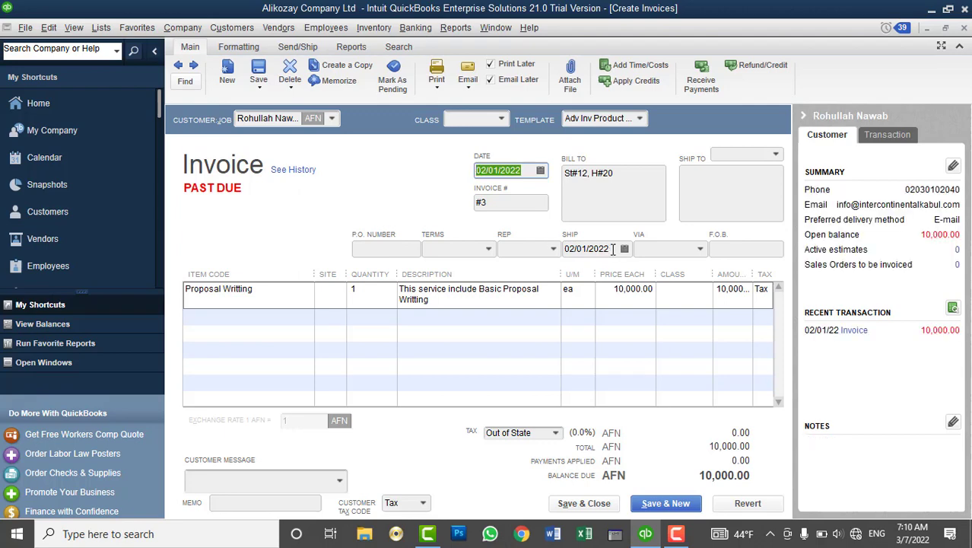
left_click(613, 249)
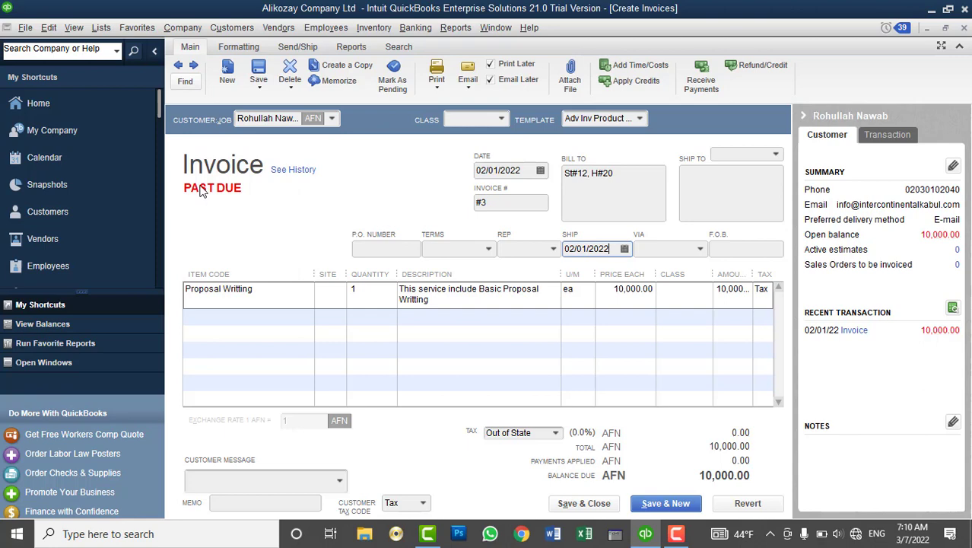
left_click(541, 170)
left_click(592, 195)
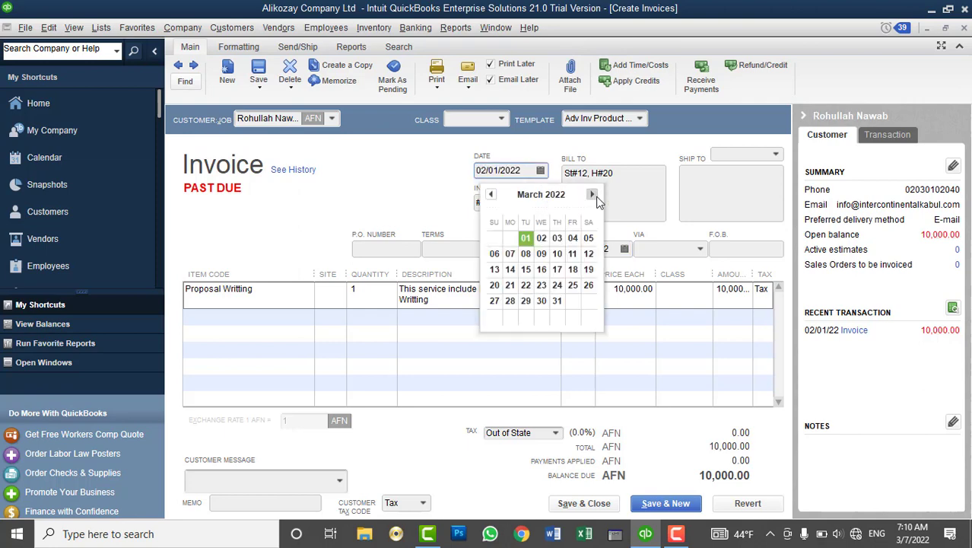
left_click(589, 239)
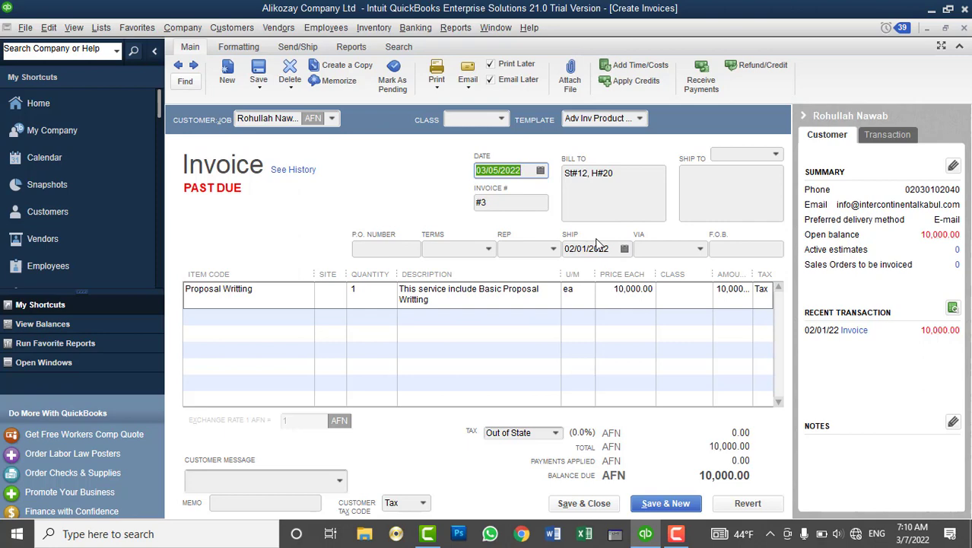
Record the invoice changes, ignore all spelling suggestions, and close the invoice.
left_click(266, 79)
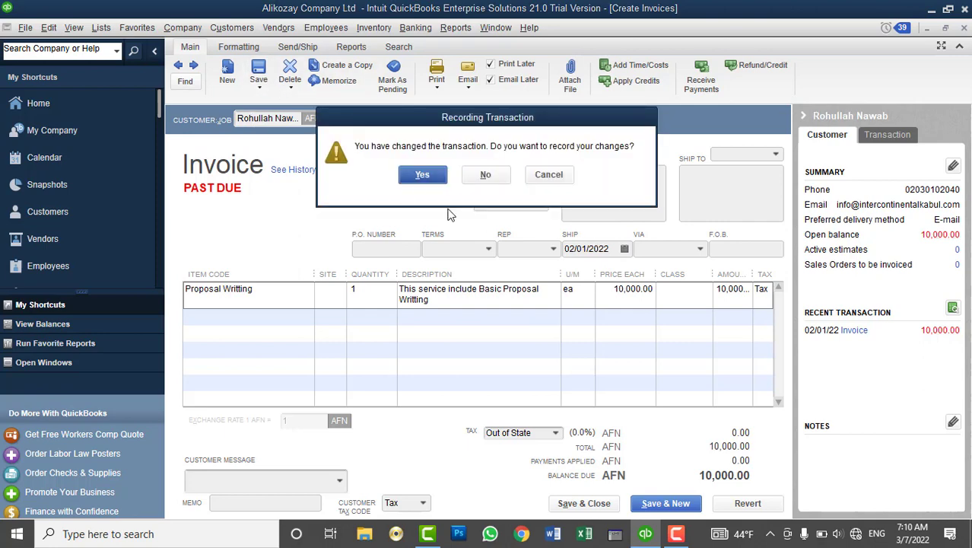
left_click(417, 177)
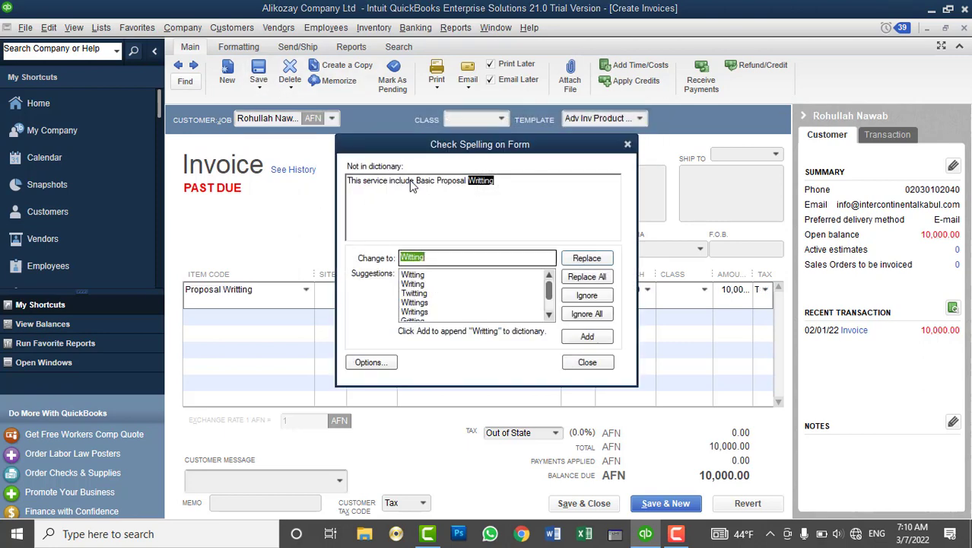
left_click(577, 313)
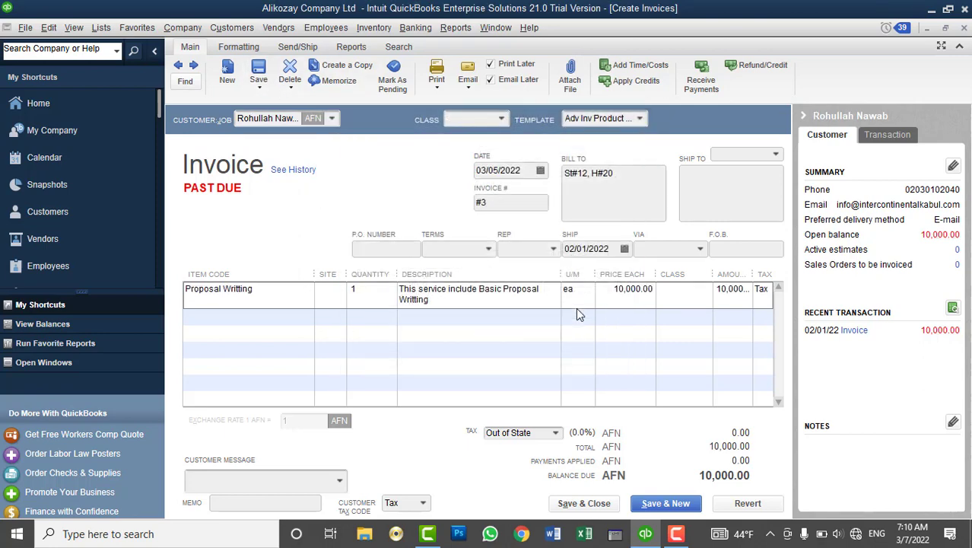
left_click(964, 27)
Check the Intercontinental Hotel Kabul customer record and its 03/05/2022 invoice, closing both without changes.
right_click(329, 219)
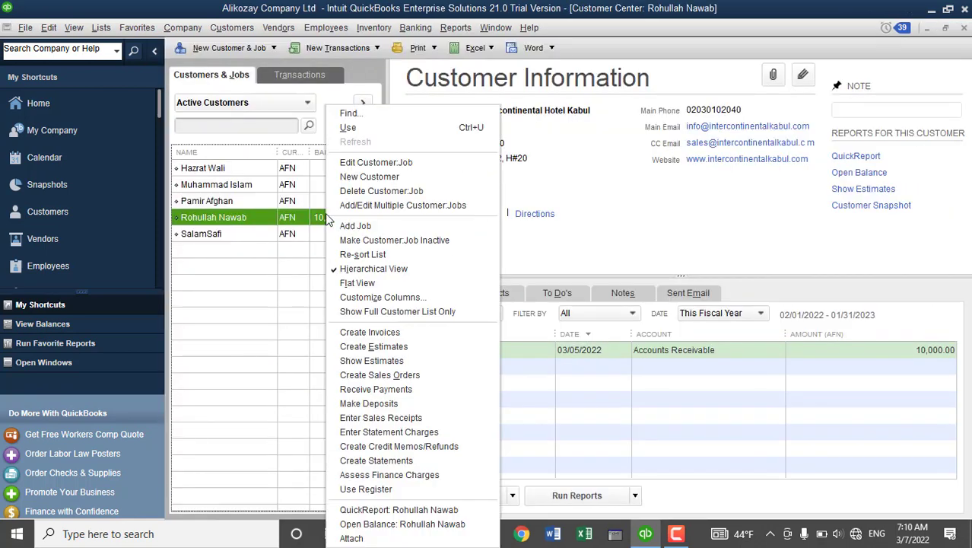
left_click(380, 165)
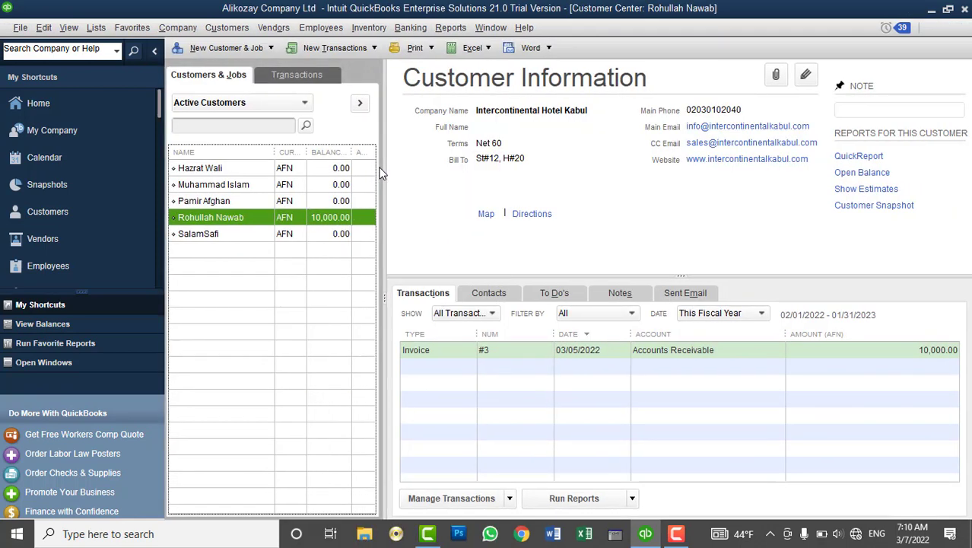
left_click(605, 433)
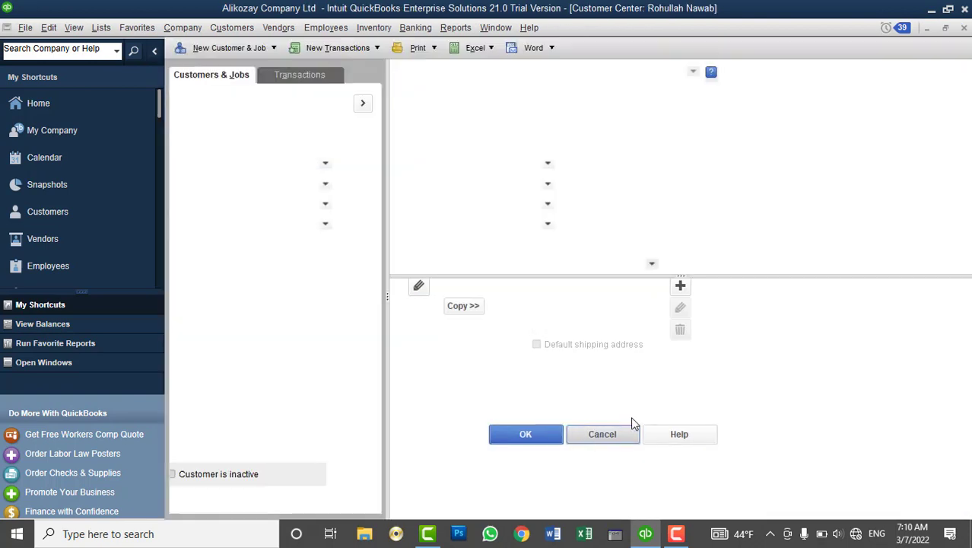
right_click(618, 355)
left_click(644, 396)
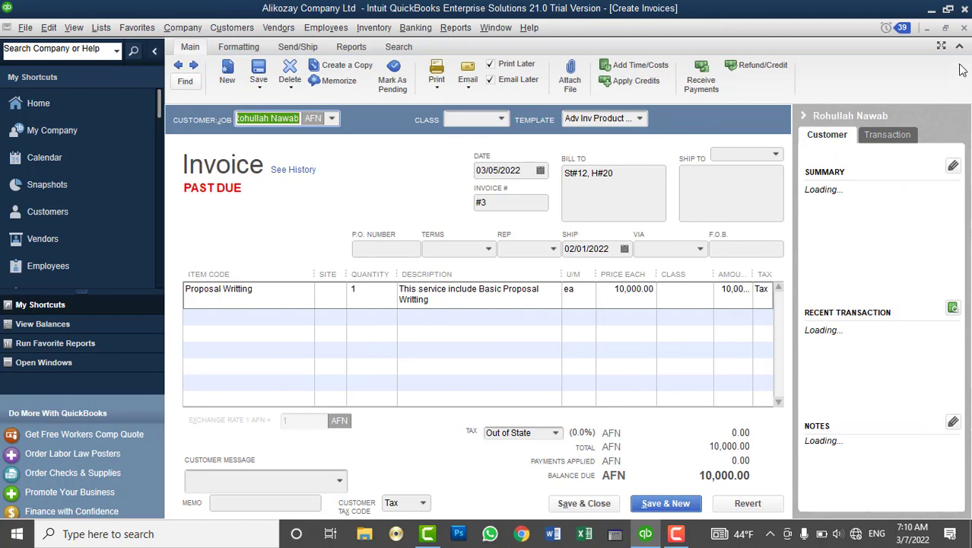
left_click(964, 28)
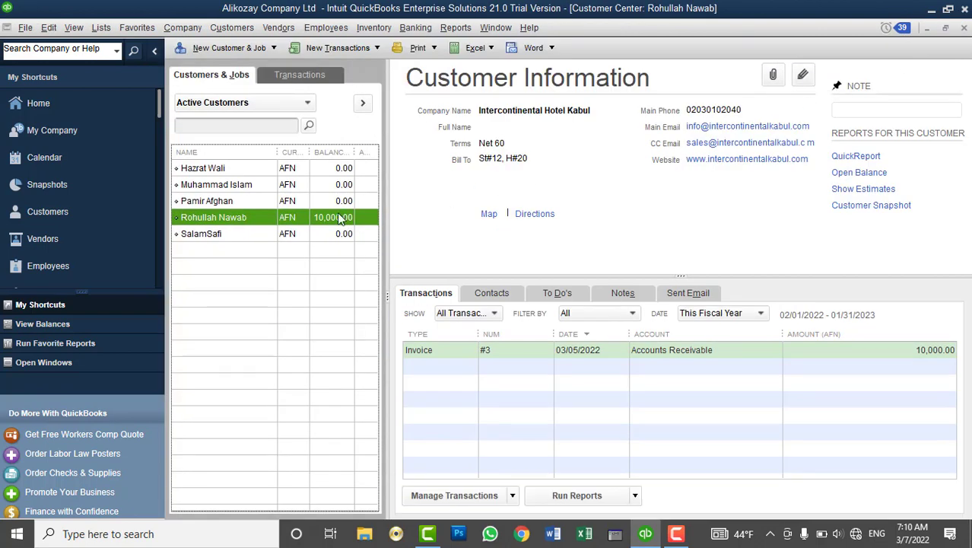
Start an invoice for the customer with 5% 1 Net 20 Days terms, skip the available estimates, and date it 03/06/2022.
left_click(332, 52)
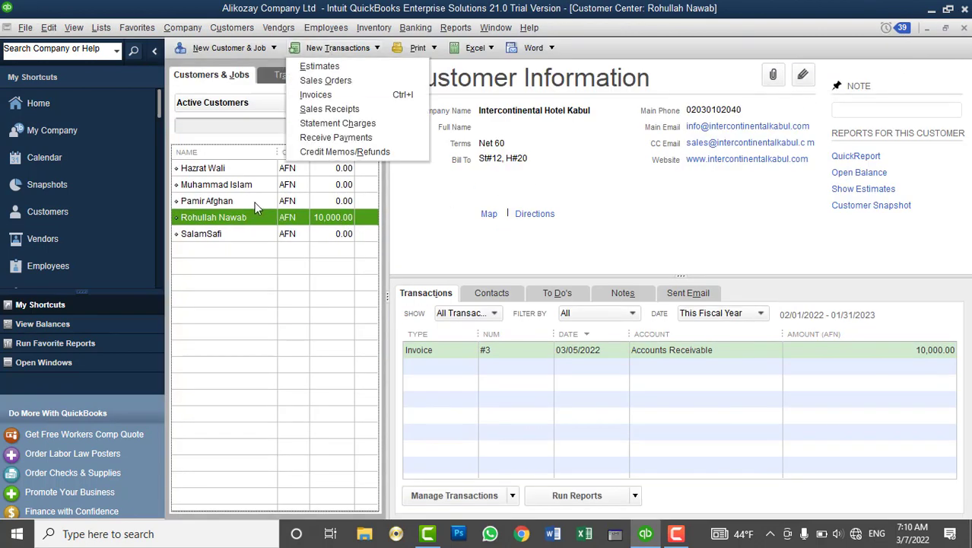
left_click(252, 202)
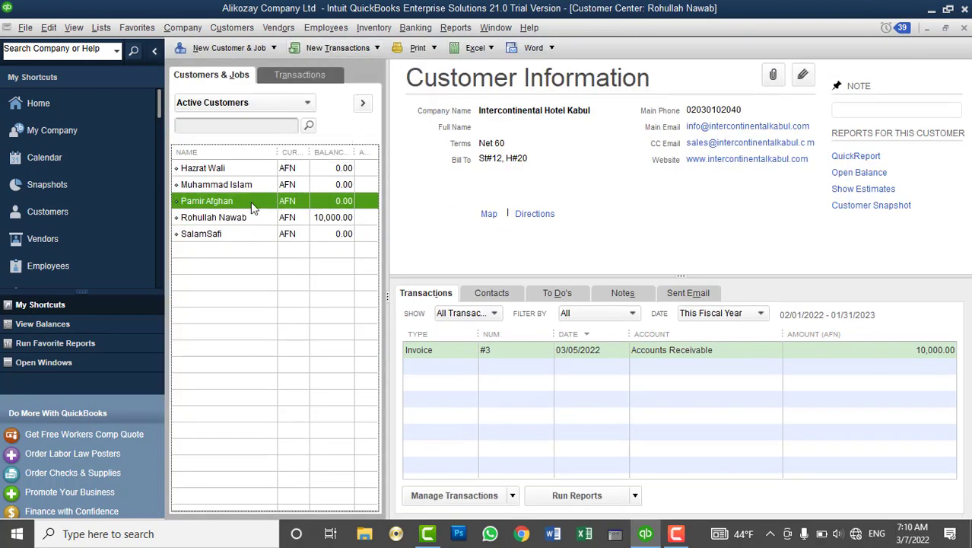
left_click(338, 52)
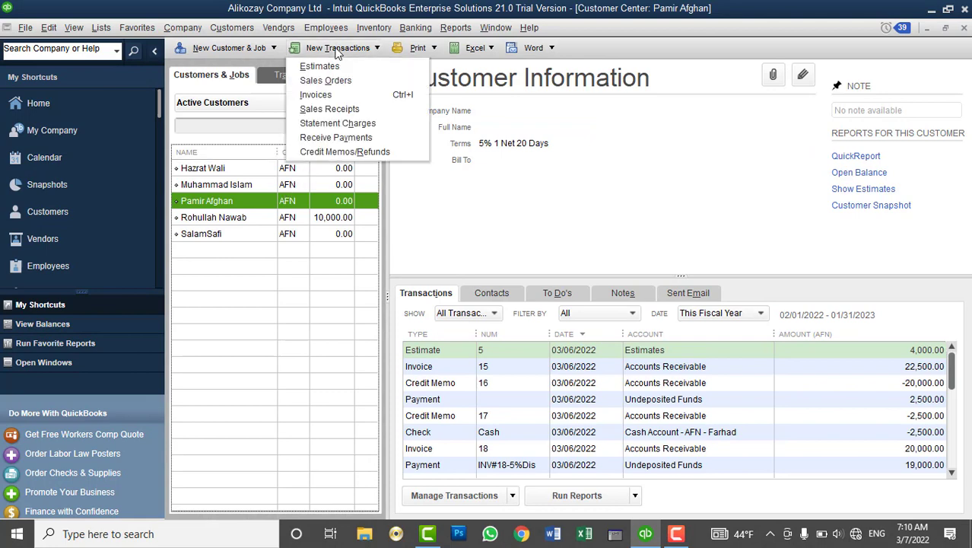
left_click(335, 97)
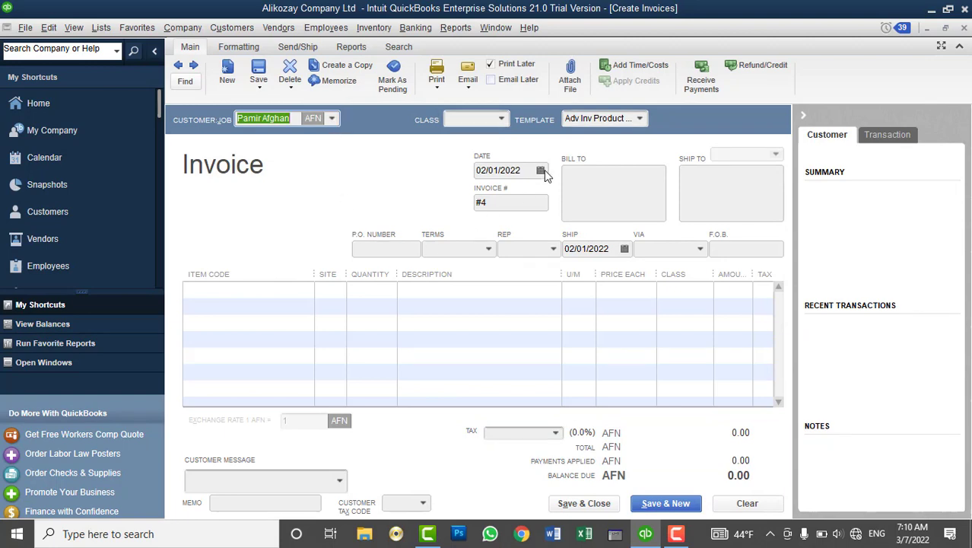
left_click(578, 122)
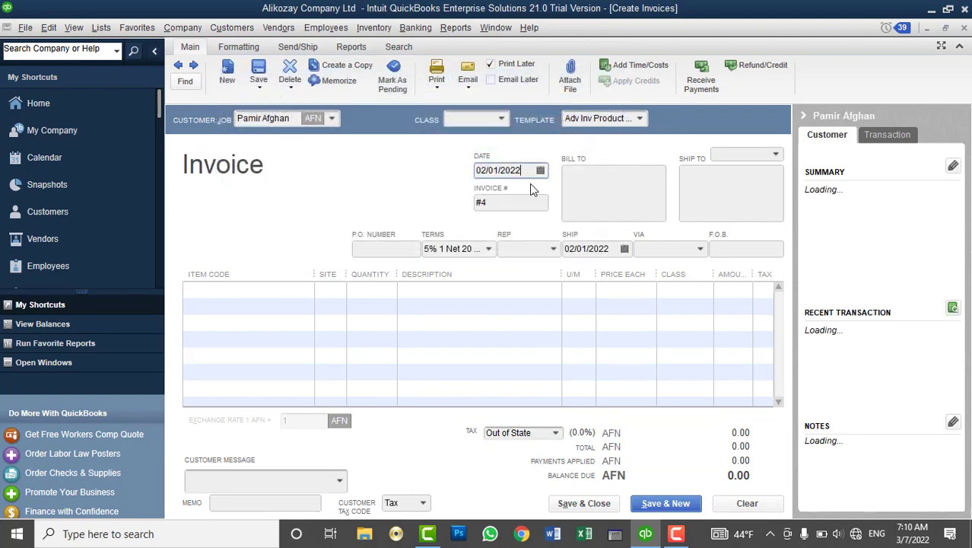
left_click(540, 170)
left_click(592, 194)
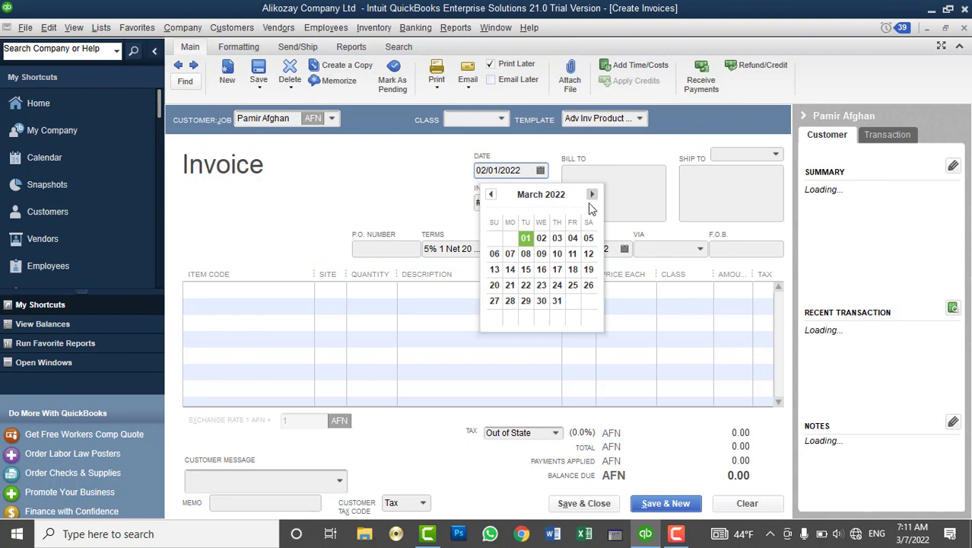
left_click(495, 254)
Add the Proposal Writting item to the invoice, then save and close it, ignoring all spelling suggestions.
left_click(273, 292)
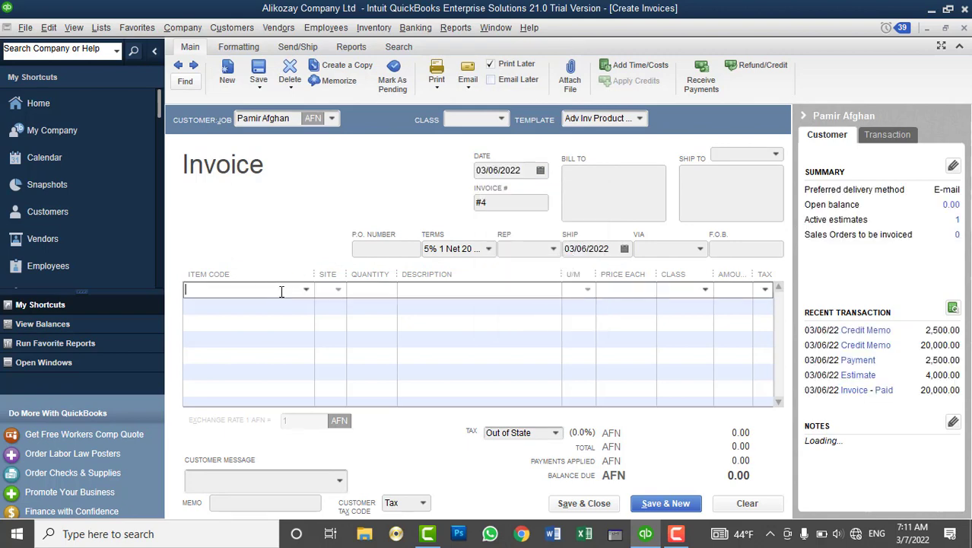
left_click(307, 289)
left_click(266, 353)
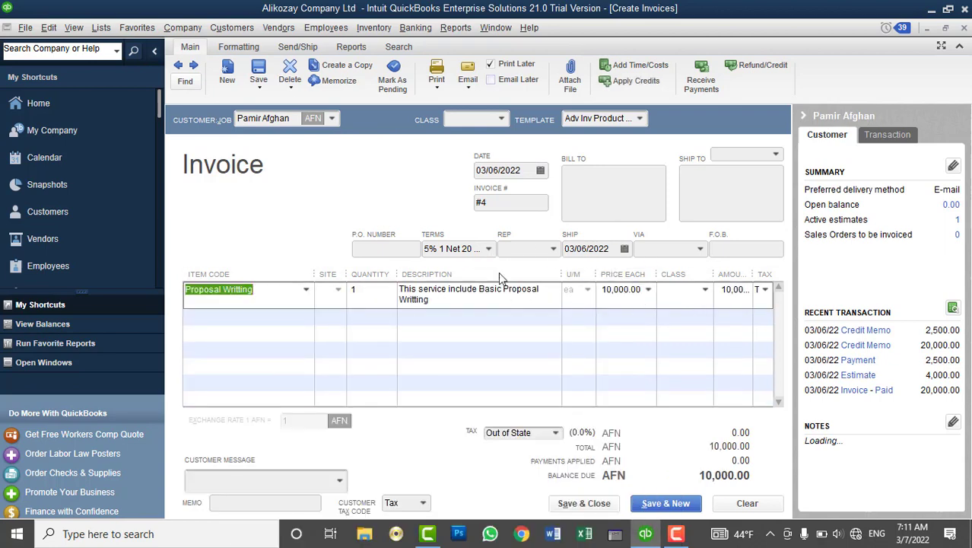
left_click(578, 502)
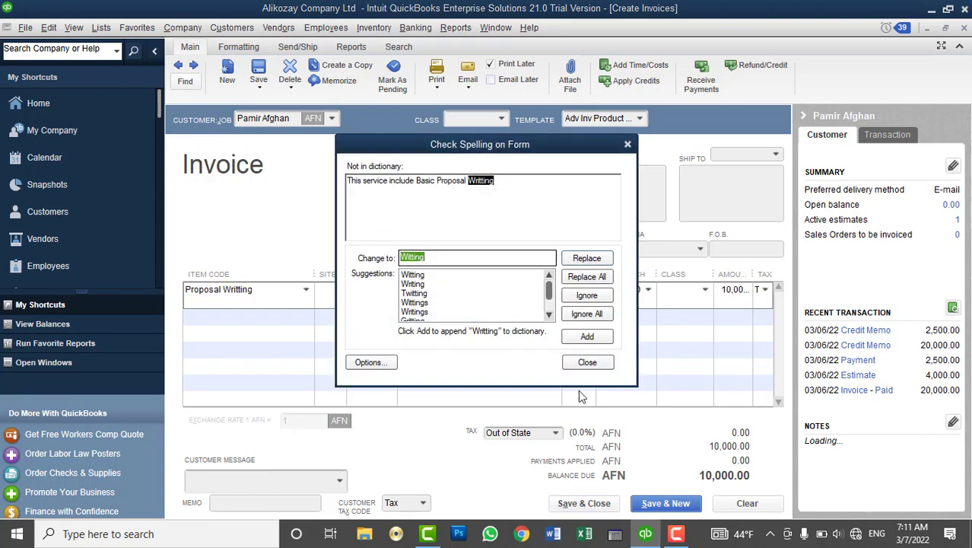
left_click(591, 313)
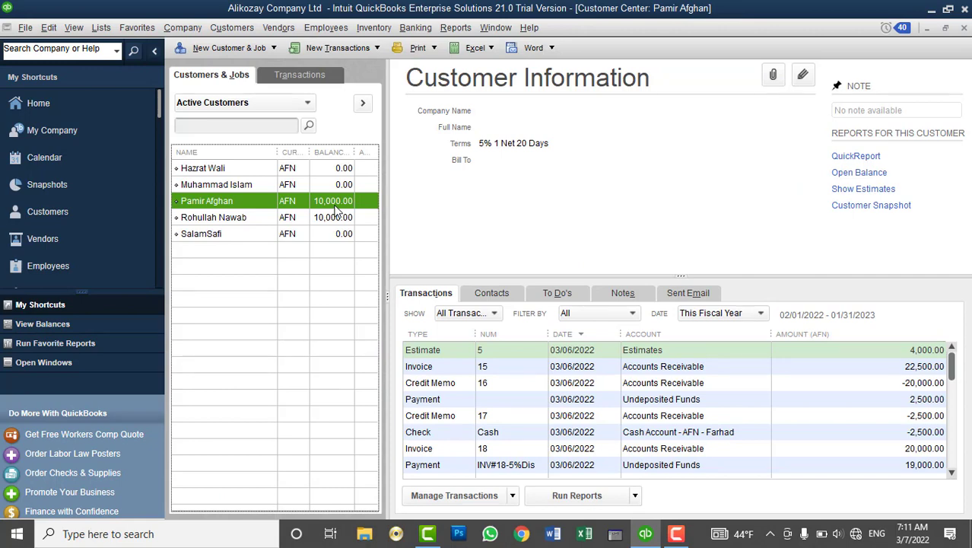
Look through the invoiced customer's transactions, then check the Intercontinental Hotel Kabul invoice #3 and close it without changes.
left_click(464, 366)
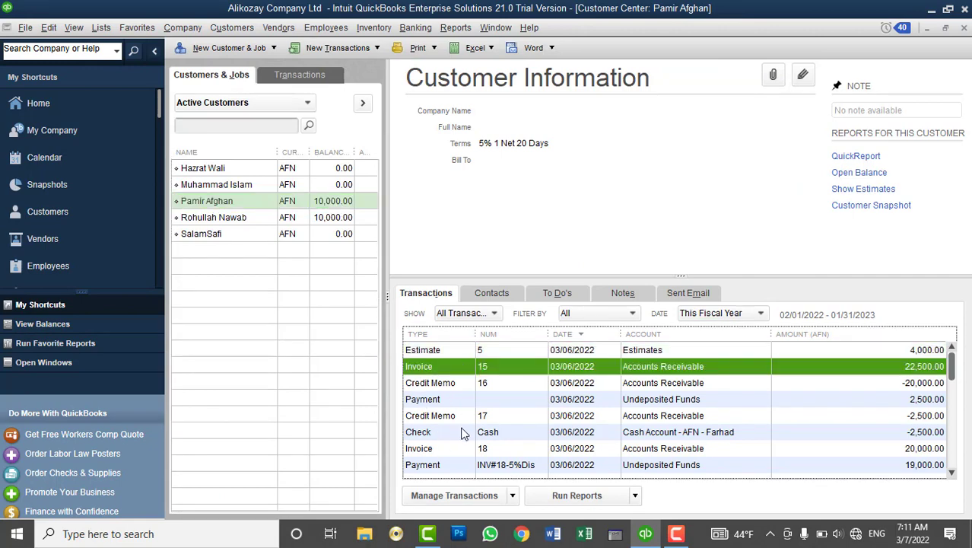
scroll(464, 436, "down", 1)
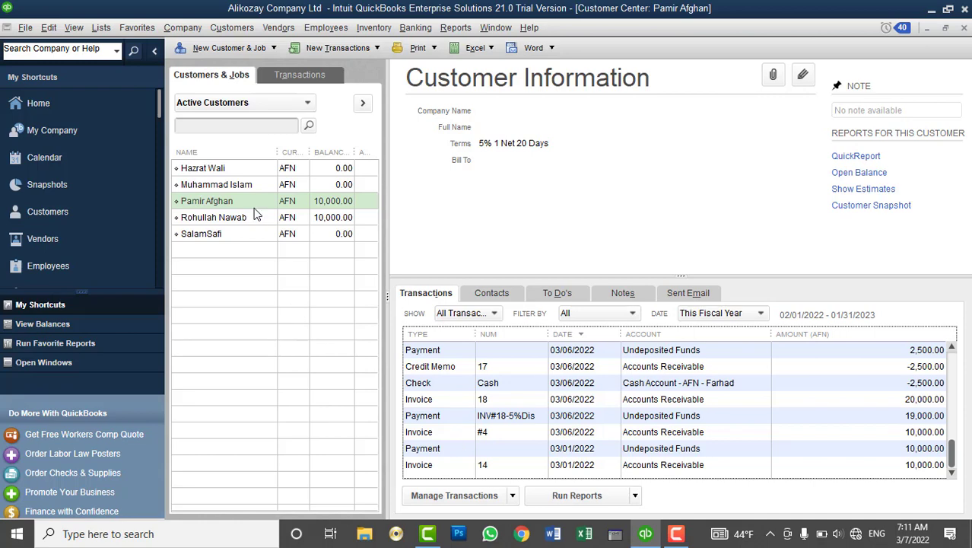
left_click(228, 220)
left_click(430, 354)
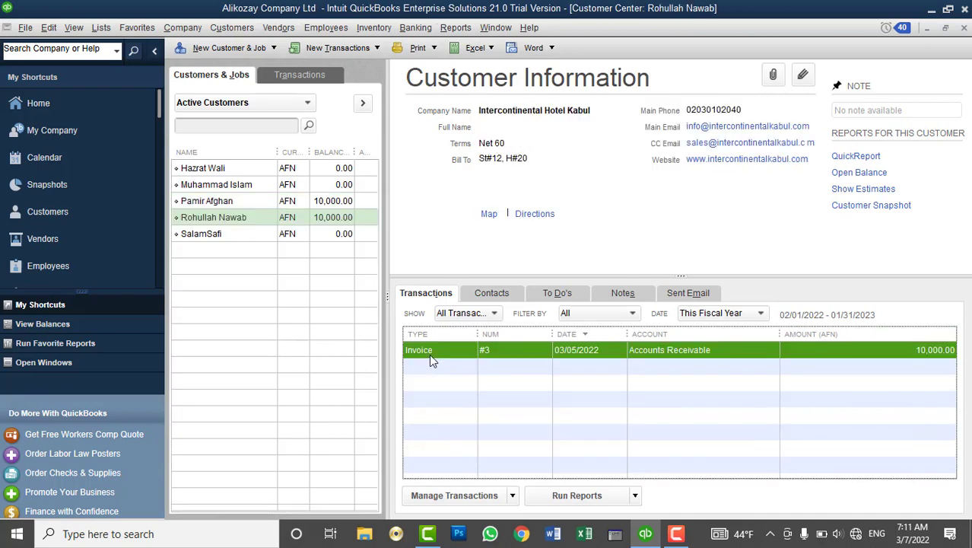
right_click(429, 354)
left_click(472, 393)
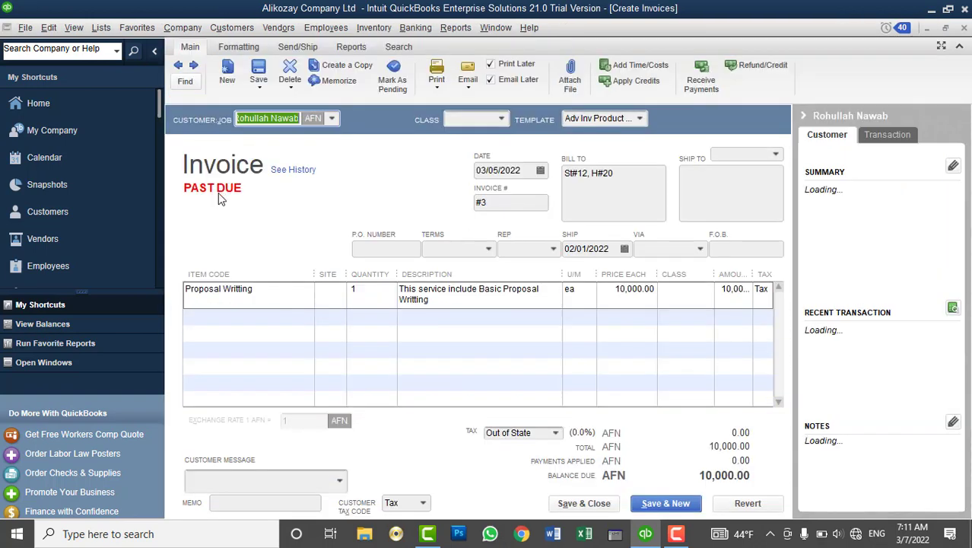
left_click(964, 29)
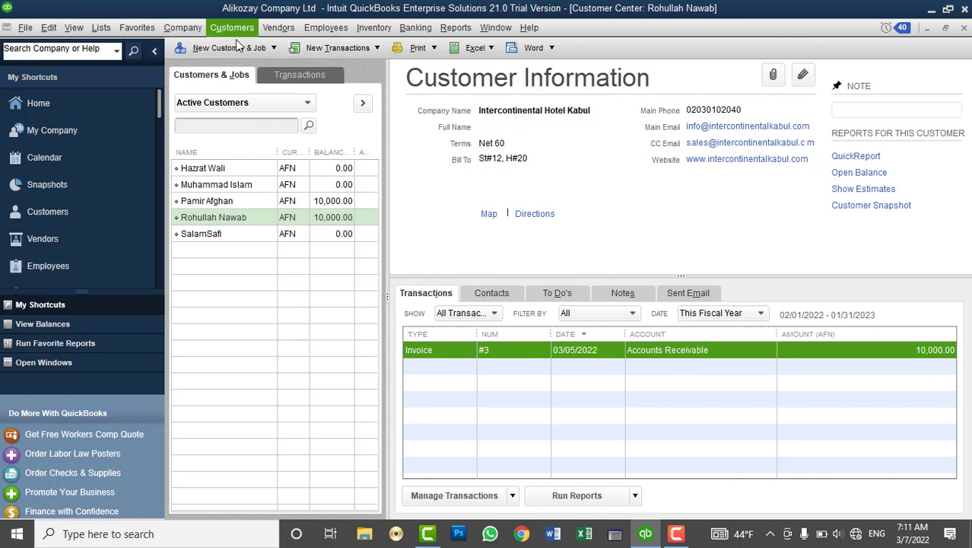
Review the overdue customers in Assess Finance Charges for assessment date 03/07/2022 and leave without assessing.
left_click(239, 48)
left_click(232, 28)
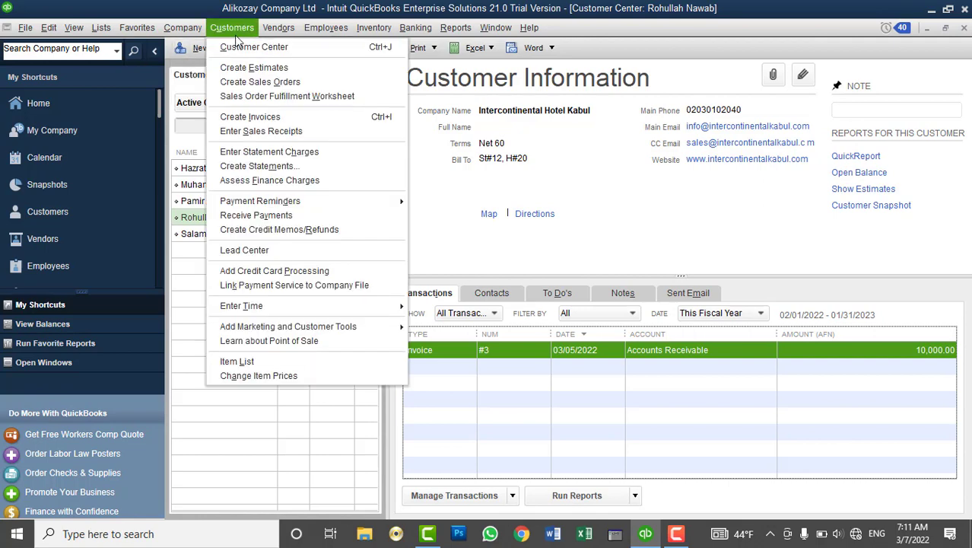
left_click(271, 180)
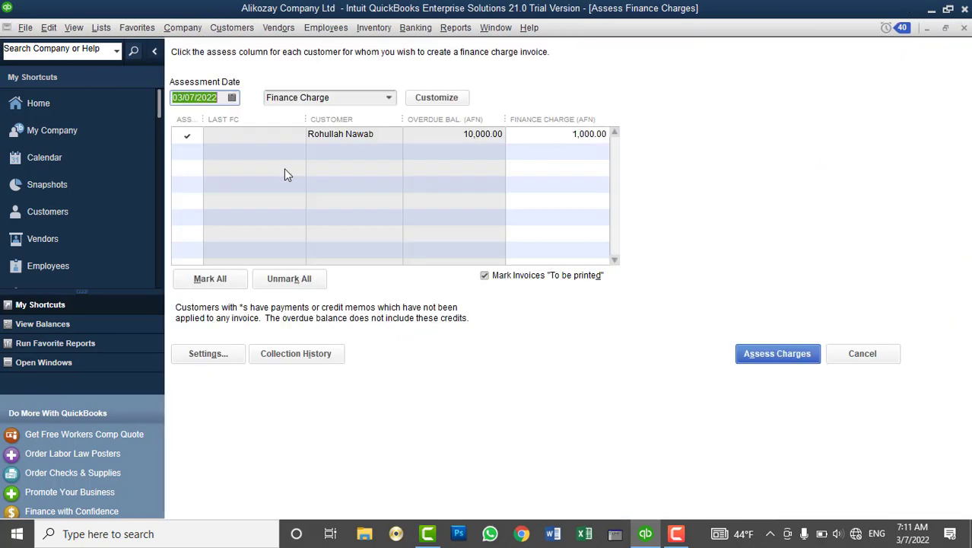
left_click(230, 100)
left_click(233, 98)
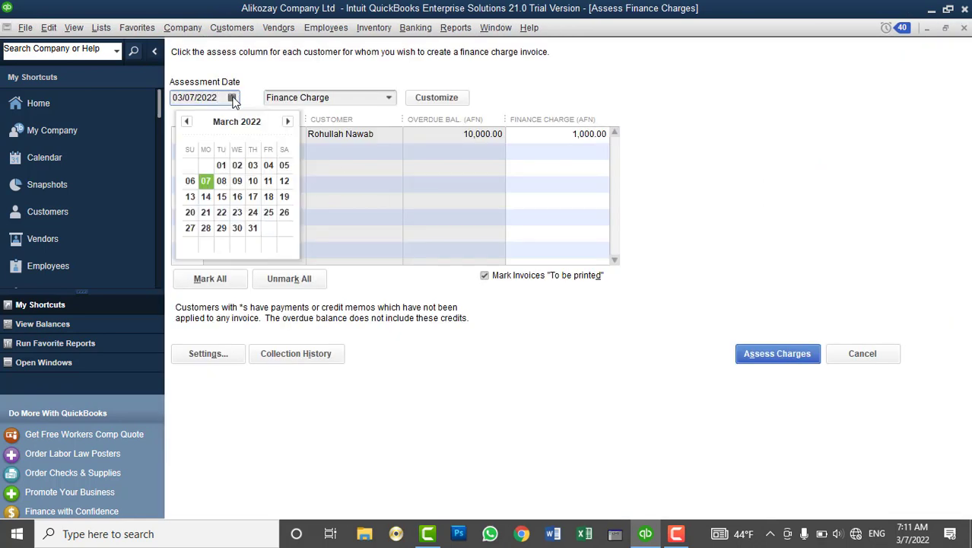
left_click(210, 181)
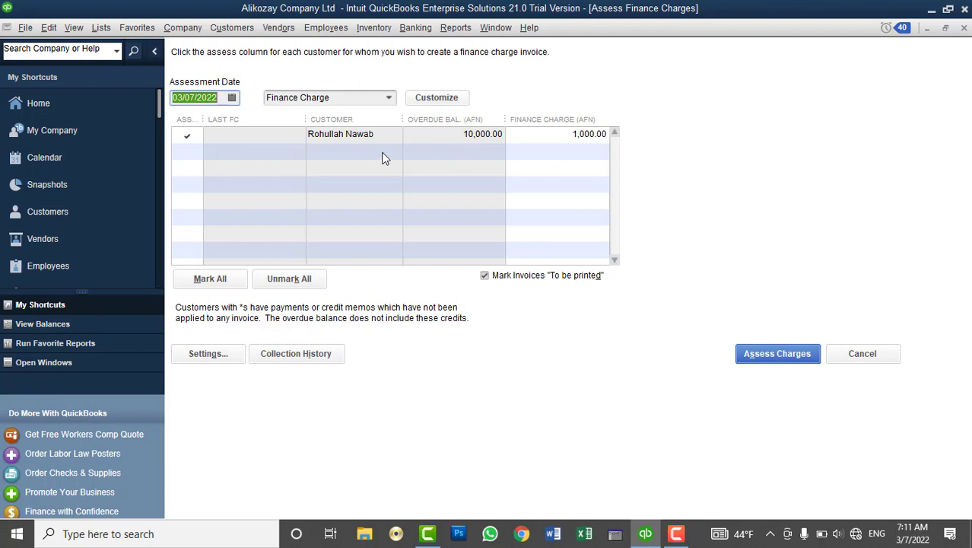
left_click(864, 353)
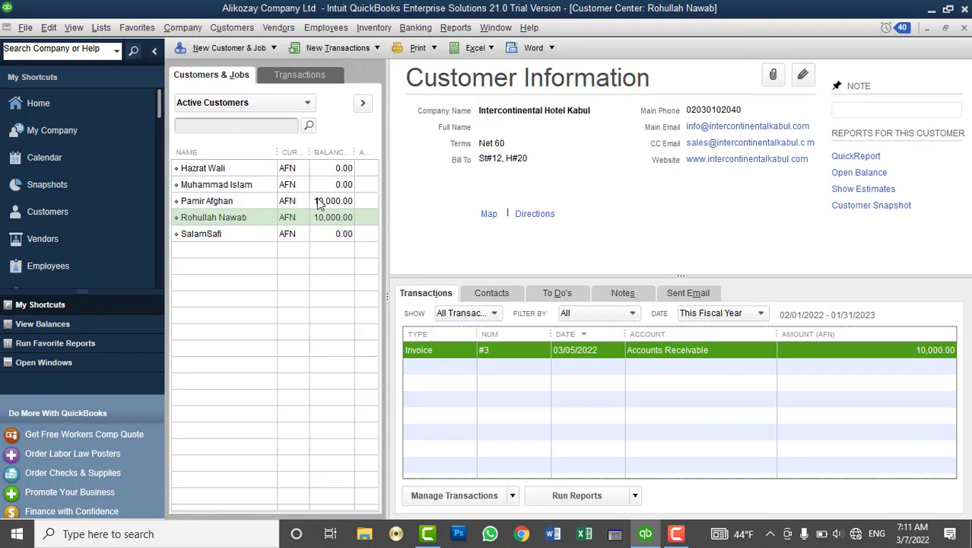
Check invoice 14 dated 03/01/2022 of the customer with 5% 1 Net 20 Days terms and close it without changes.
left_click(319, 204)
scroll(503, 448, "down", 3)
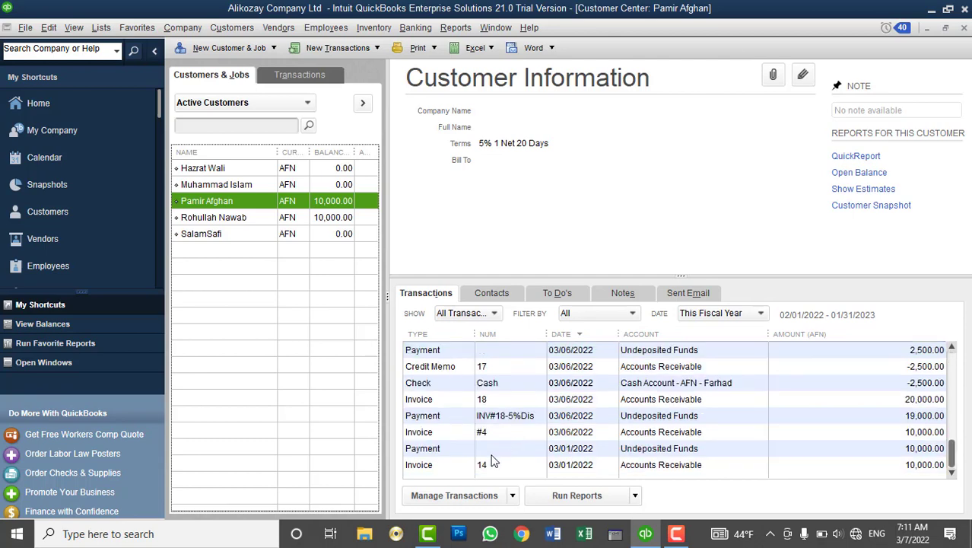
left_click(450, 459)
right_click(450, 460)
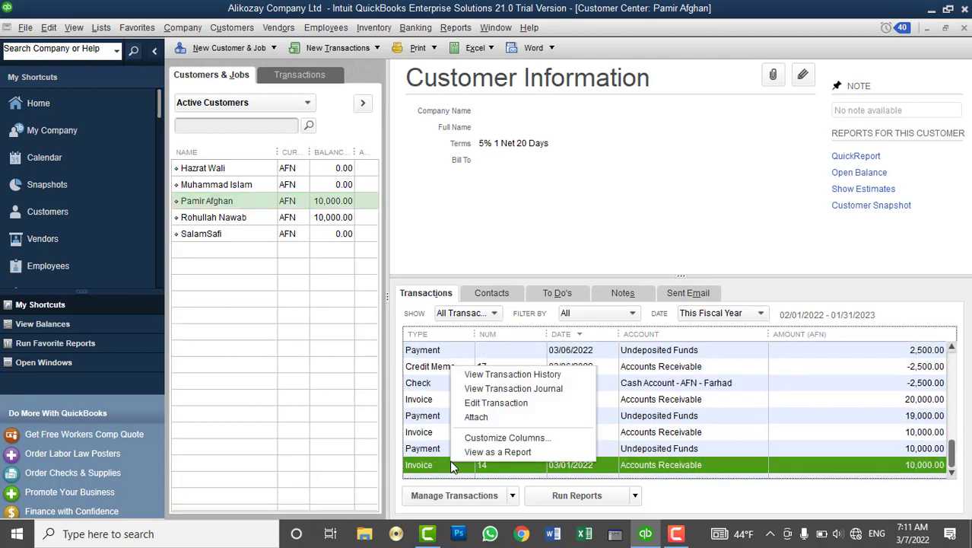
left_click(478, 404)
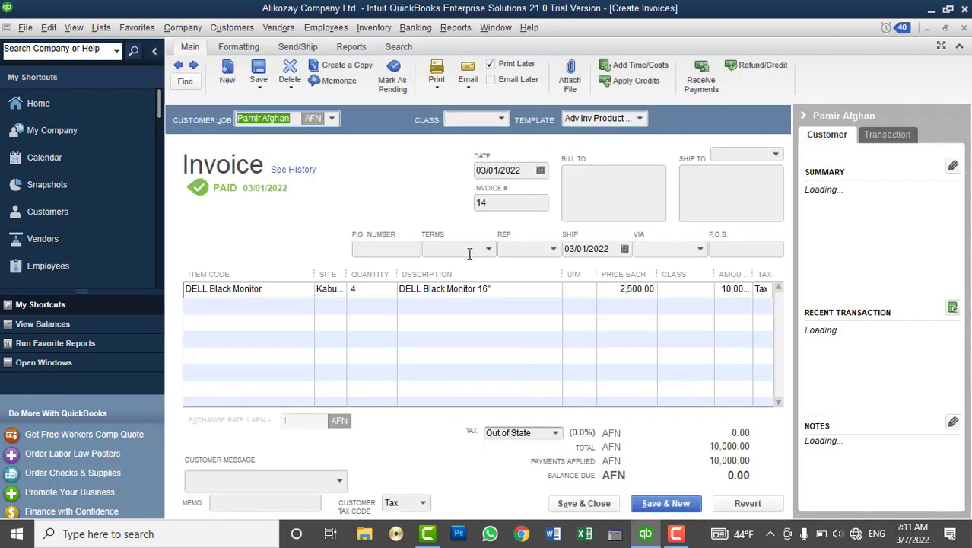
left_click(965, 29)
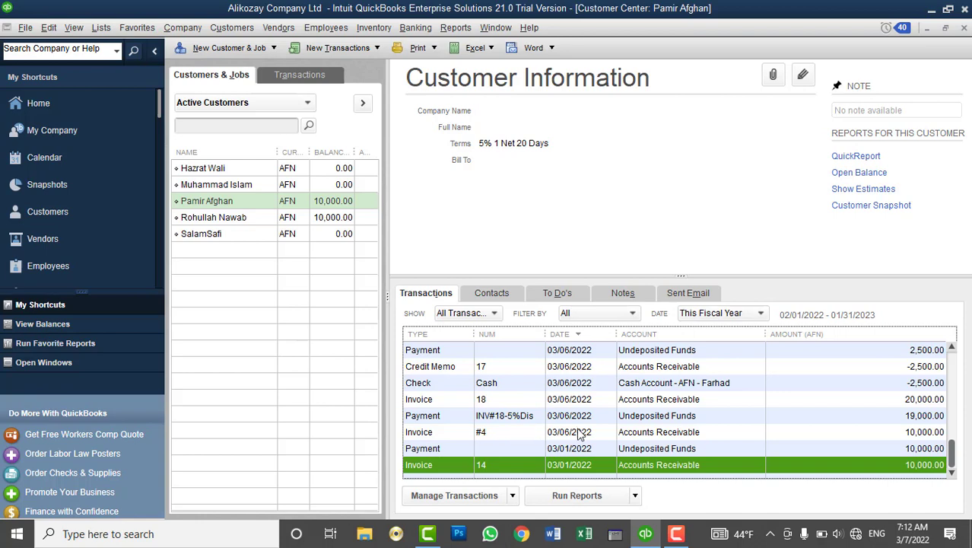
Browse the same customer's transactions, check invoice 18 dated 03/06/2022, and close it without changes.
scroll(595, 431, "up", 2)
scroll(524, 395, "down", 2)
scroll(525, 396, "up", 2)
left_click(473, 371)
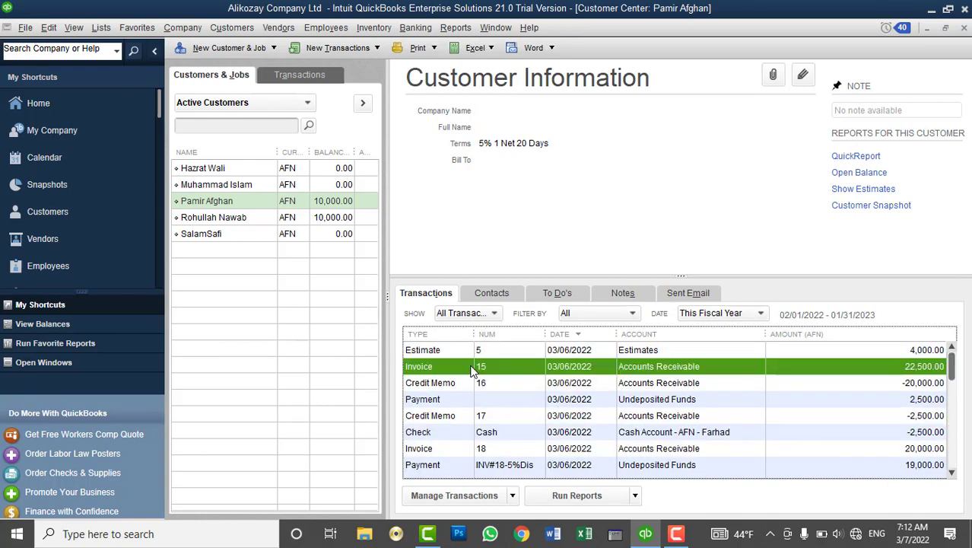
right_click(457, 446)
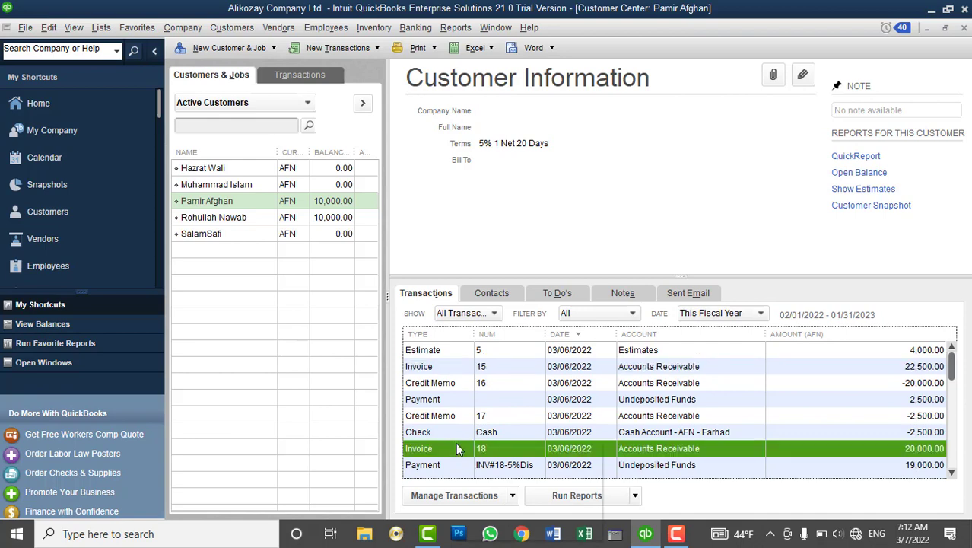
left_click(499, 481)
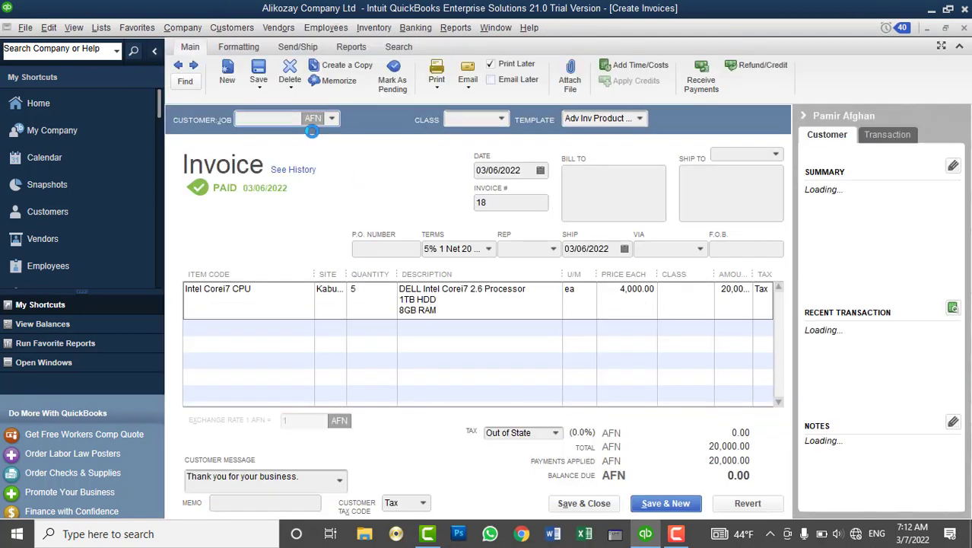
left_click(965, 28)
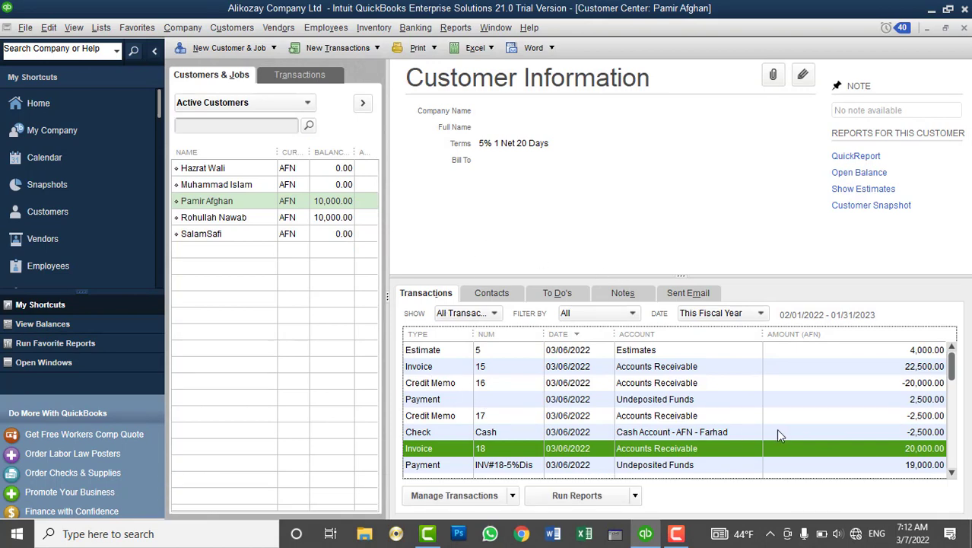
Compare the amounts of the customer's payments, invoice #4 and invoice 14 in the transaction list.
left_click(906, 402)
scroll(907, 454, "down", 1)
left_click(907, 450)
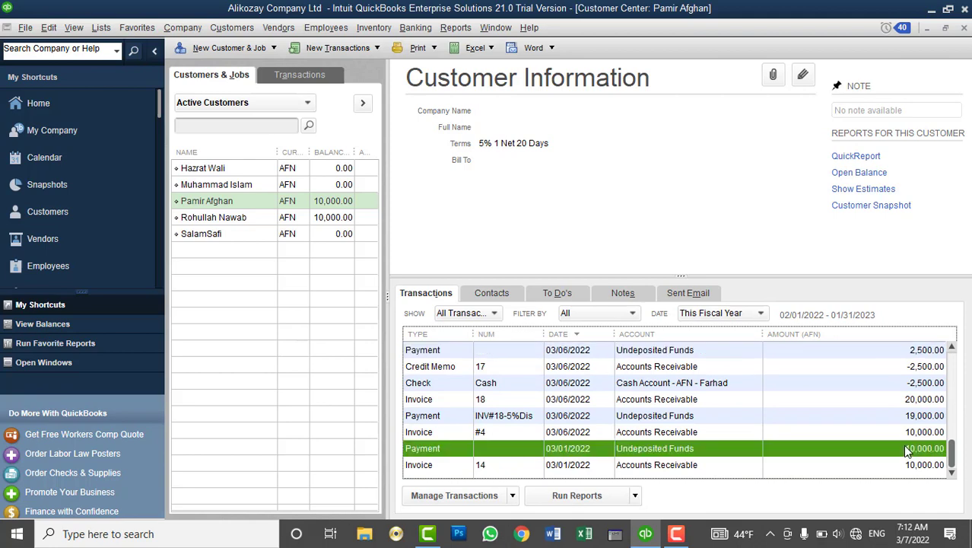
left_click(900, 432)
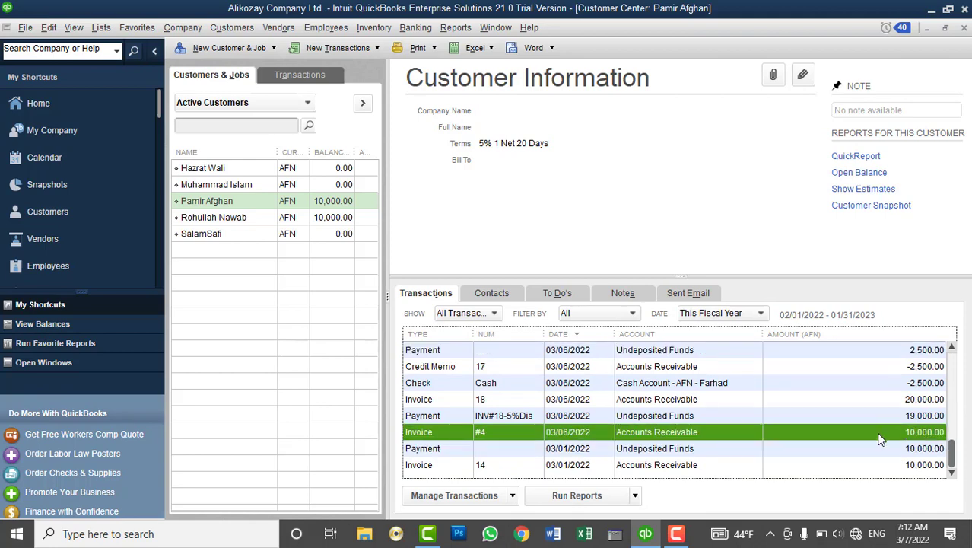
left_click(880, 465)
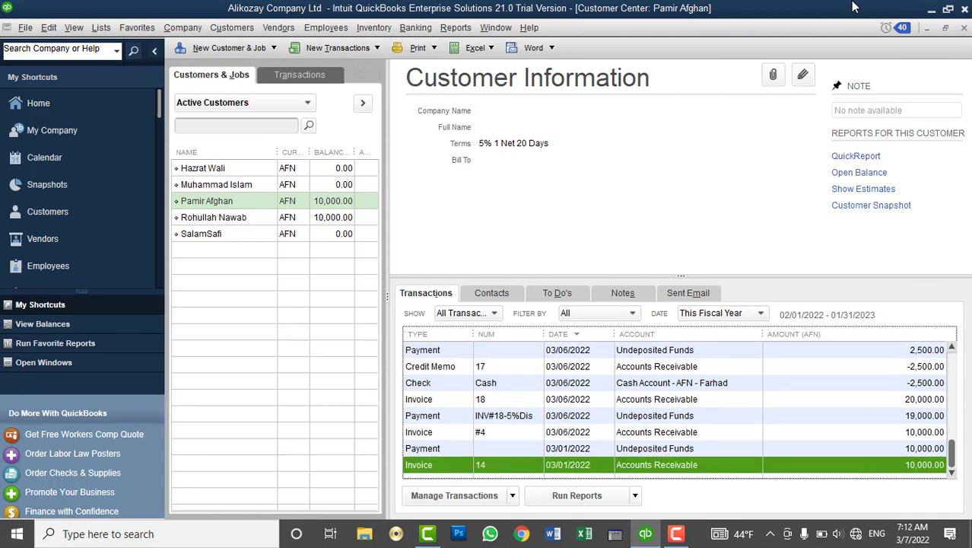
Start an invoice for the customer with 5% 1 Net 20 Days terms without using the available estimate, and date it 01/06/2022.
left_click(247, 202)
left_click(328, 48)
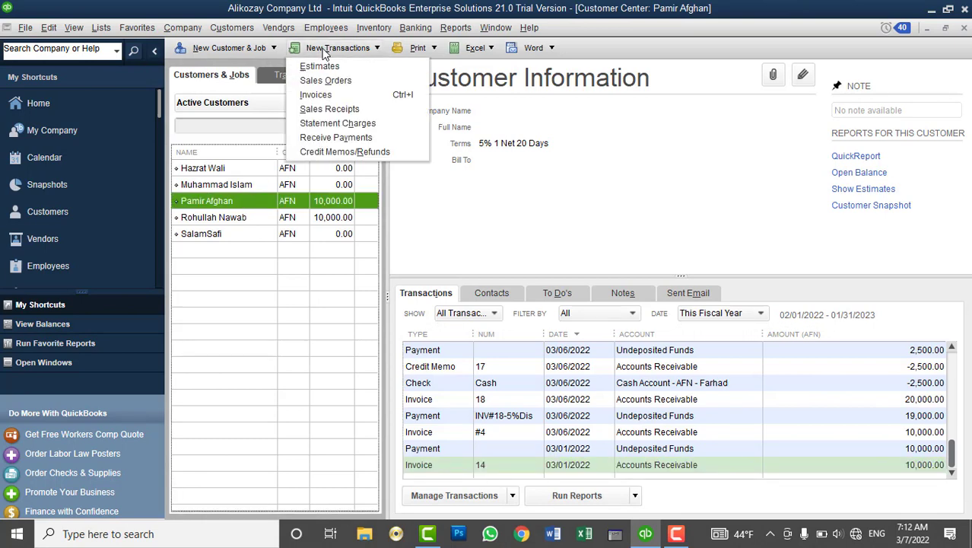
left_click(318, 95)
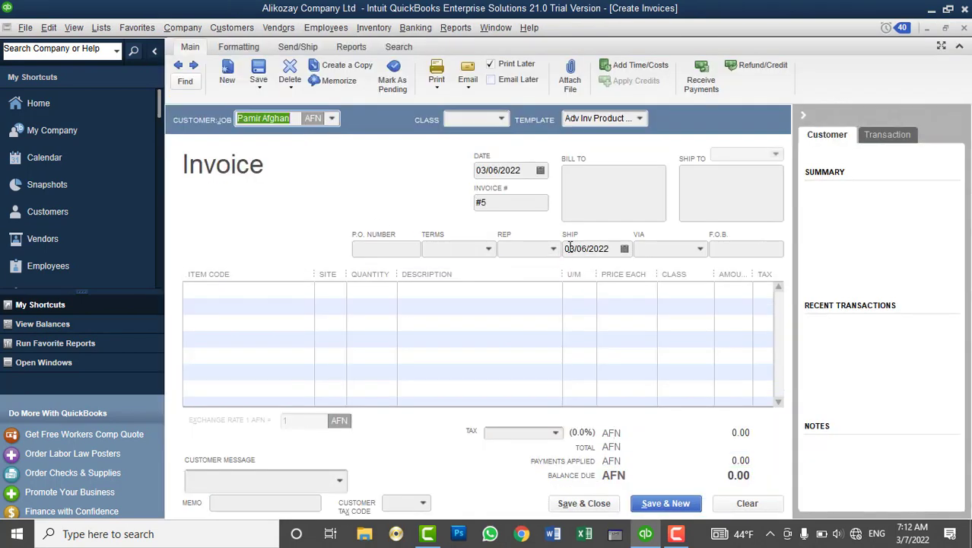
left_click(624, 249)
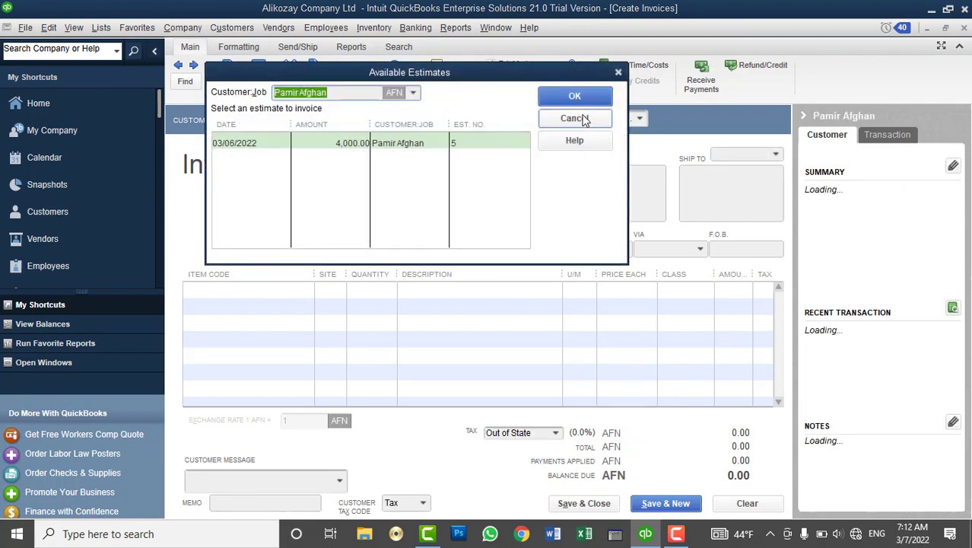
left_click(576, 117)
left_click(540, 171)
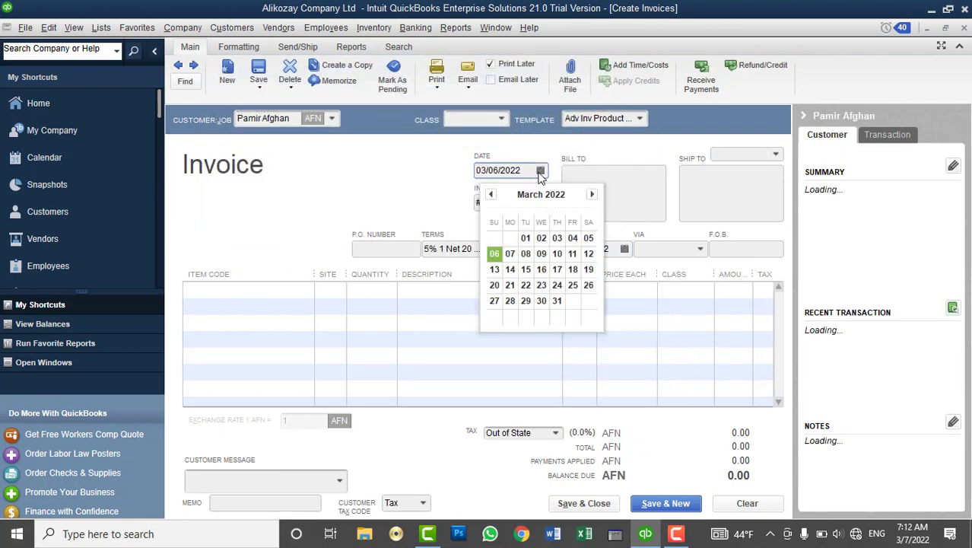
left_click(490, 195)
left_click(491, 196)
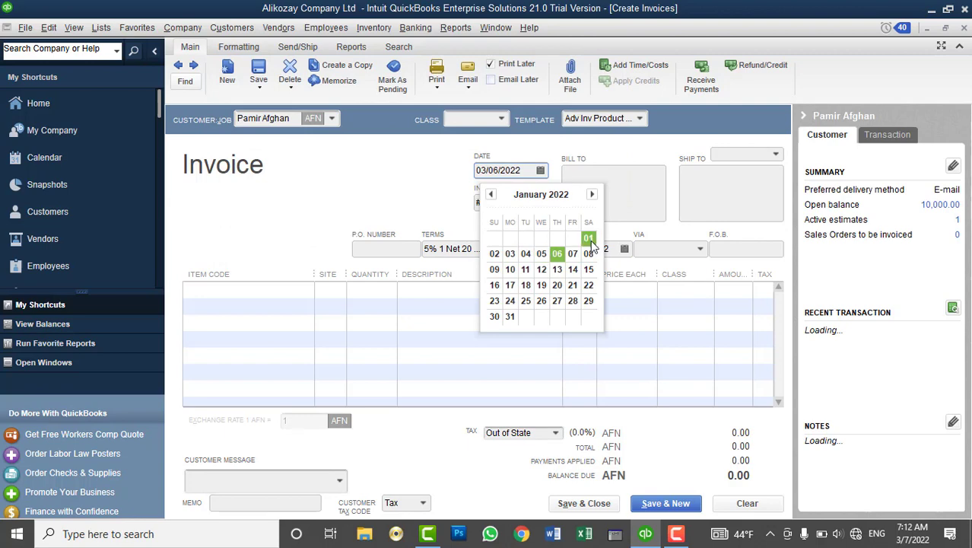
left_click(558, 254)
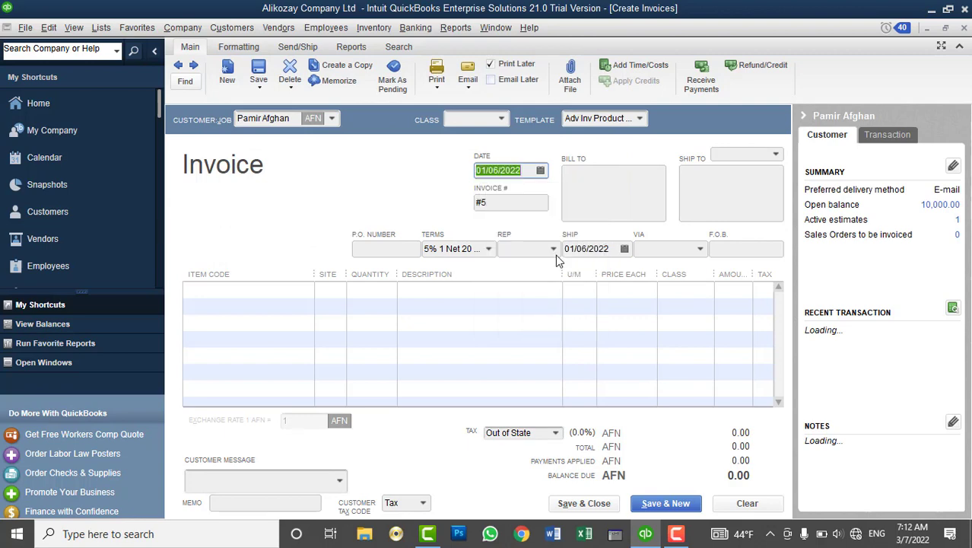
Add the QuickBooks Desktop training item to the invoice, then save and close it.
left_click(309, 290)
left_click(307, 290)
left_click(276, 373)
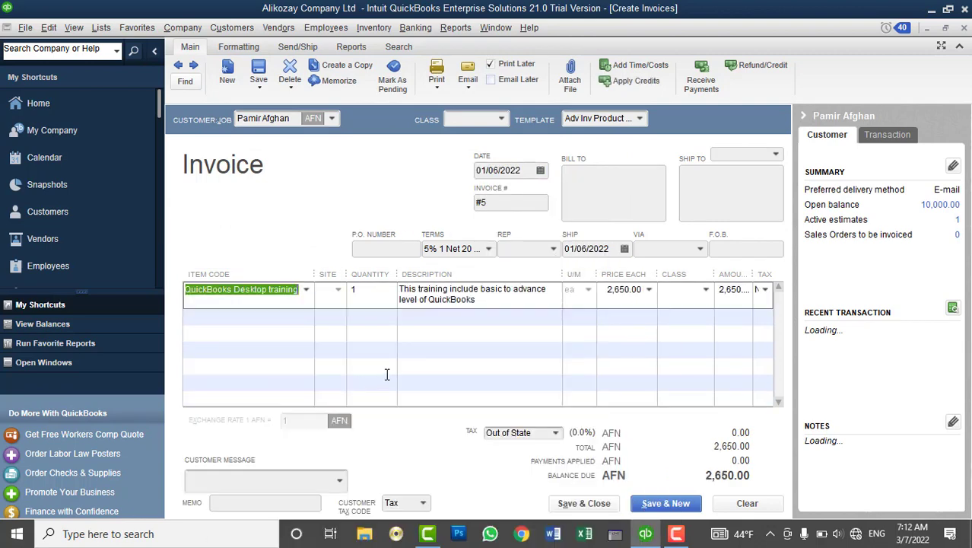
left_click(585, 503)
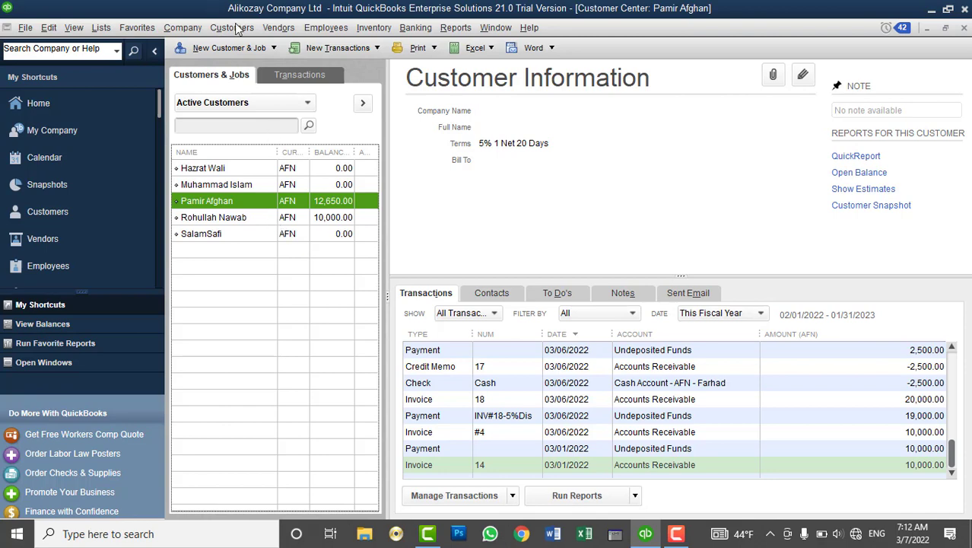
Assess the finance charge dated 03/07/2022 only for the customer with the 10,000.00 overdue balance, leaving the other overdue customer unmarked.
left_click(234, 32)
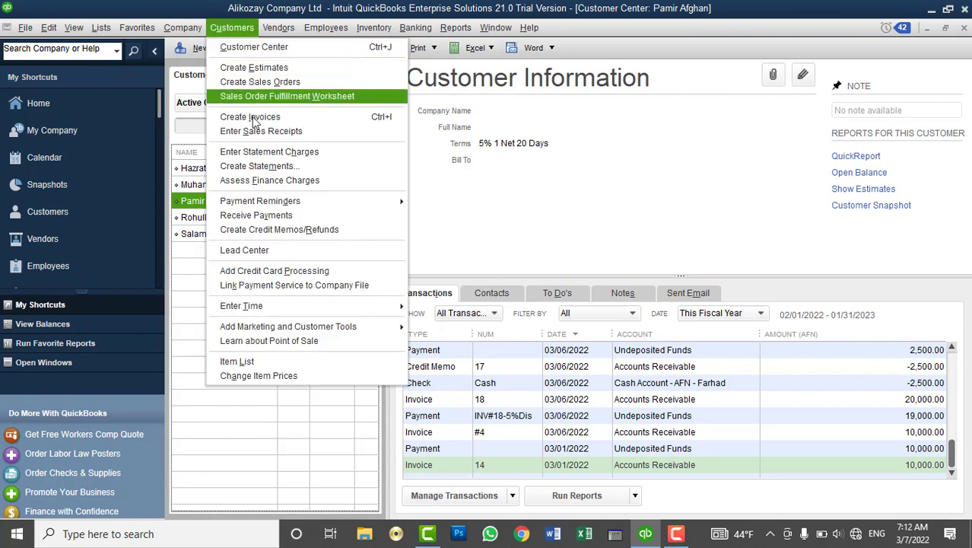
left_click(268, 182)
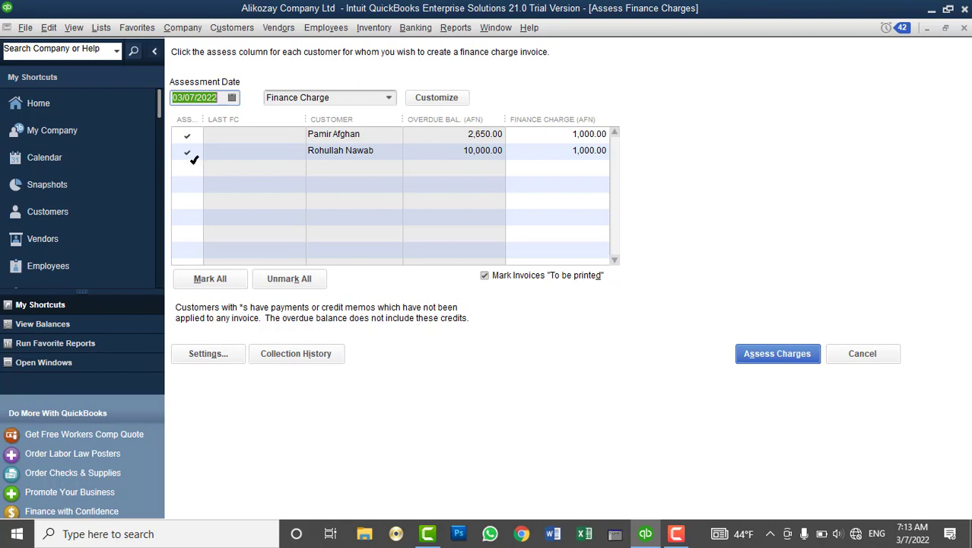
left_click(188, 134)
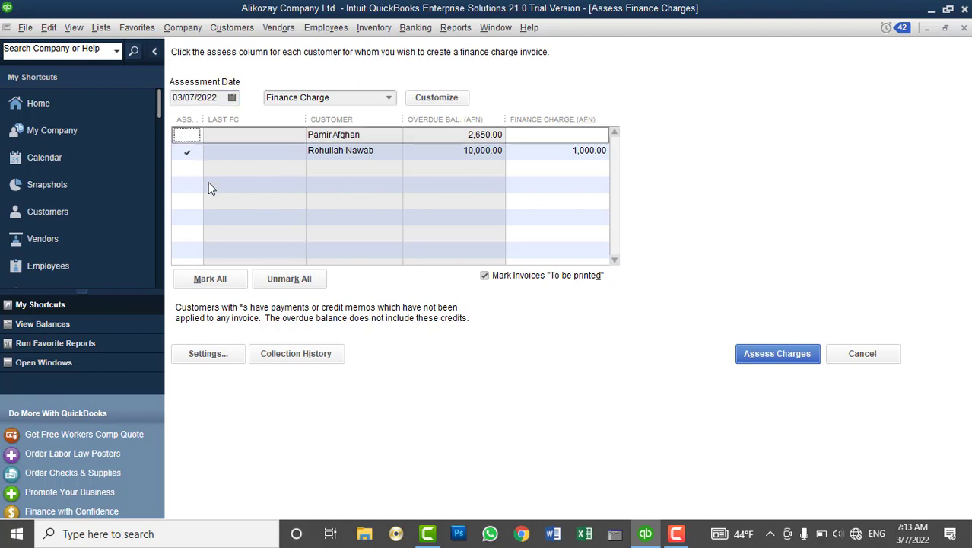
left_click(189, 152)
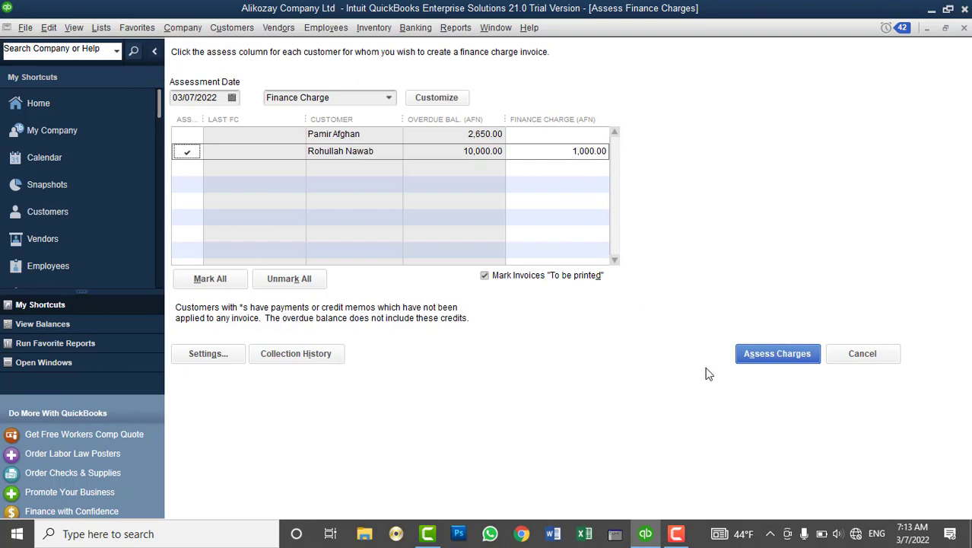
left_click(755, 362)
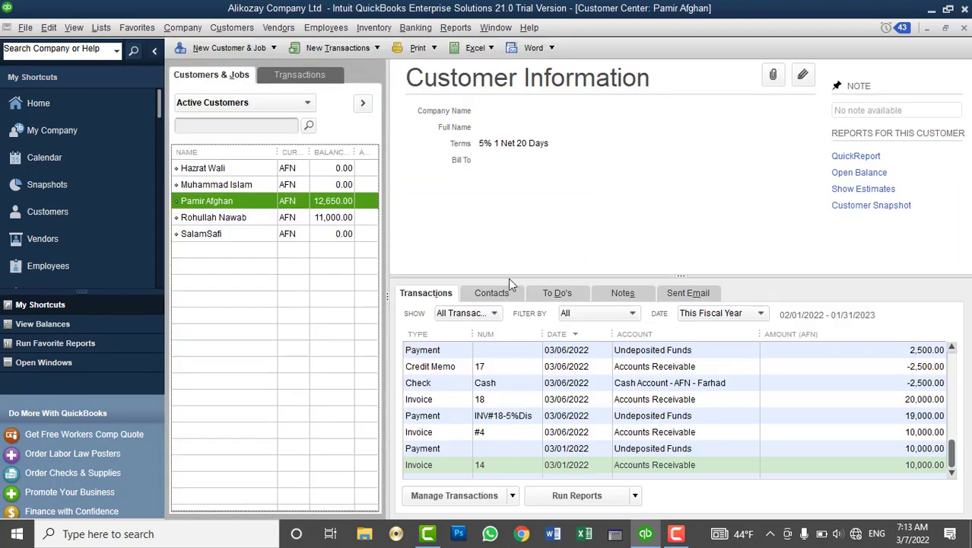
Check finance charge invoice FC 2 and invoice #3 in the transactions of the customer with Net 60 terms.
left_click(348, 221)
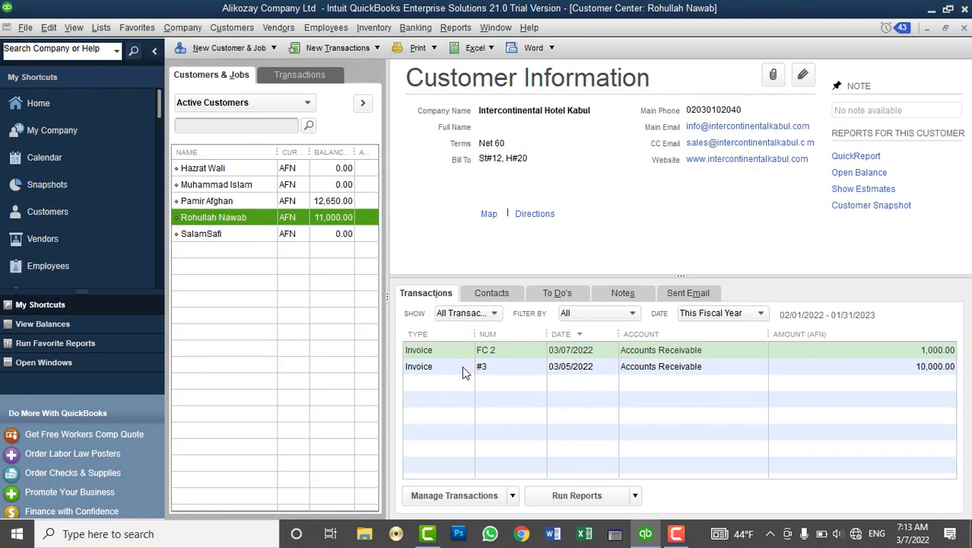
left_click(525, 367)
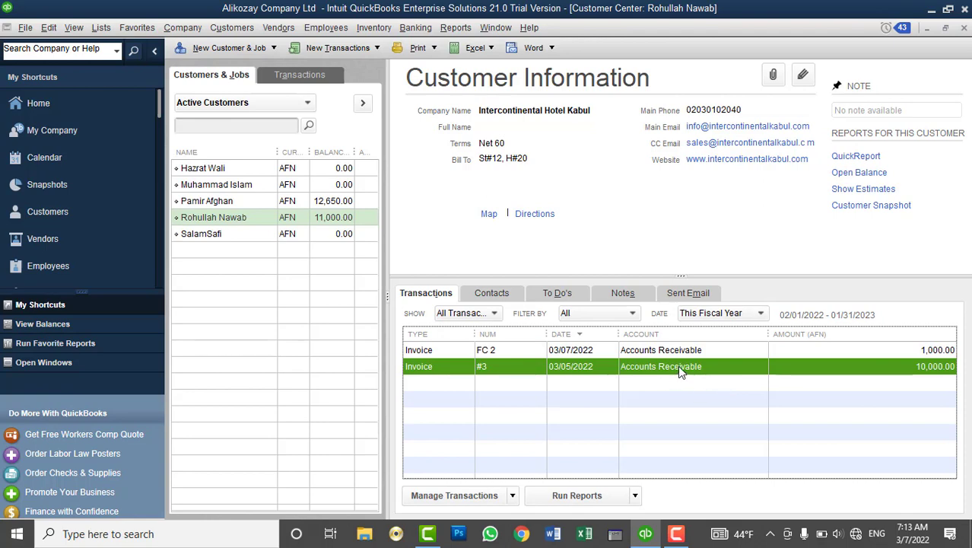
left_click(500, 352)
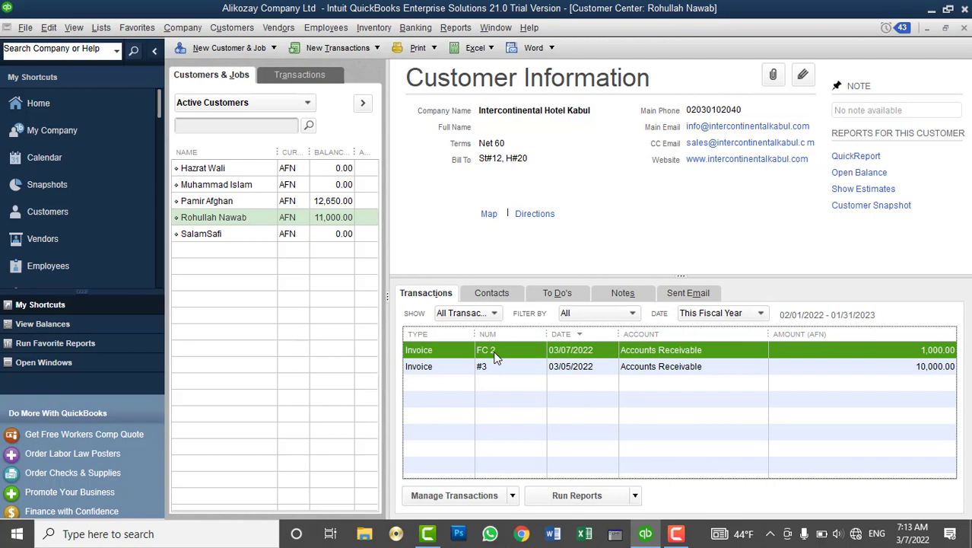
left_click(232, 27)
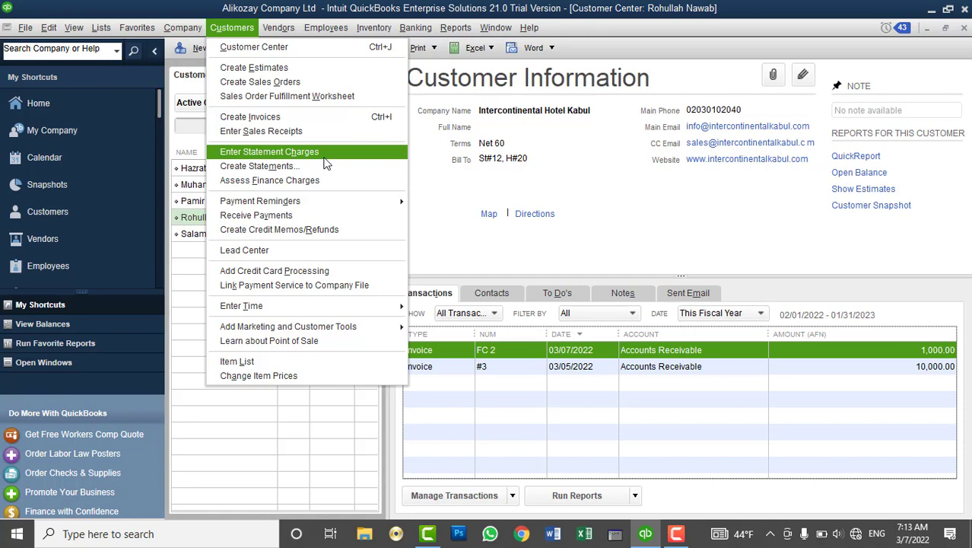
left_click(520, 172)
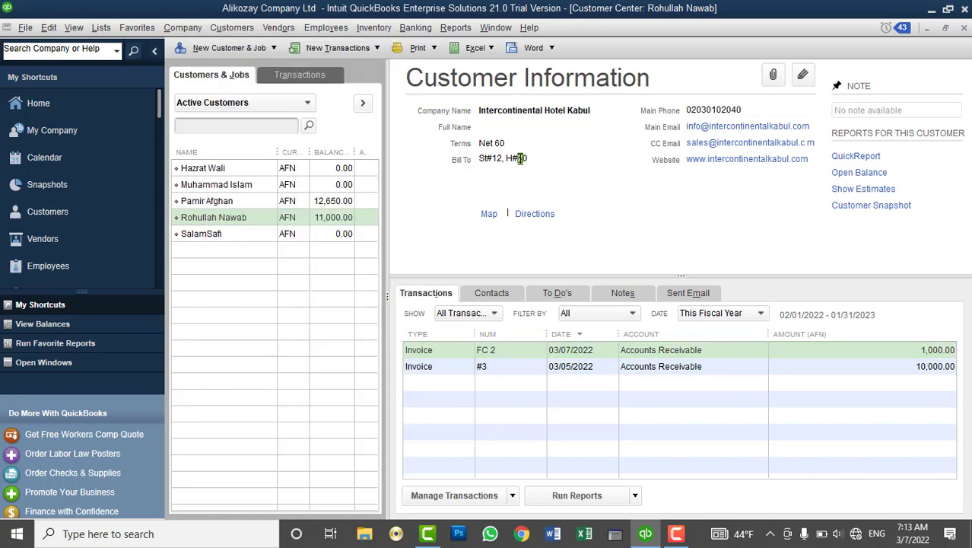
double_click(520, 158)
left_click(336, 218)
left_click(236, 27)
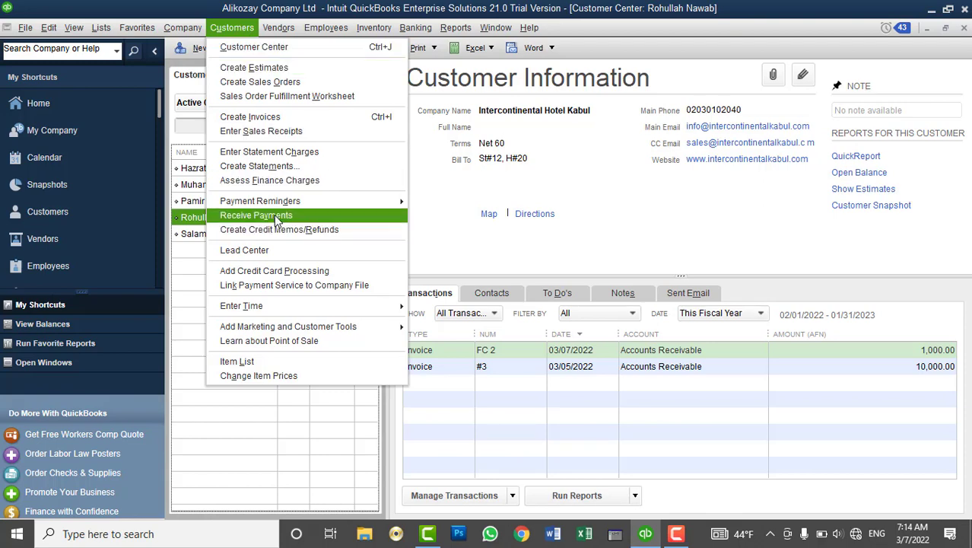
left_click(539, 384)
left_click(536, 366)
left_click(538, 351)
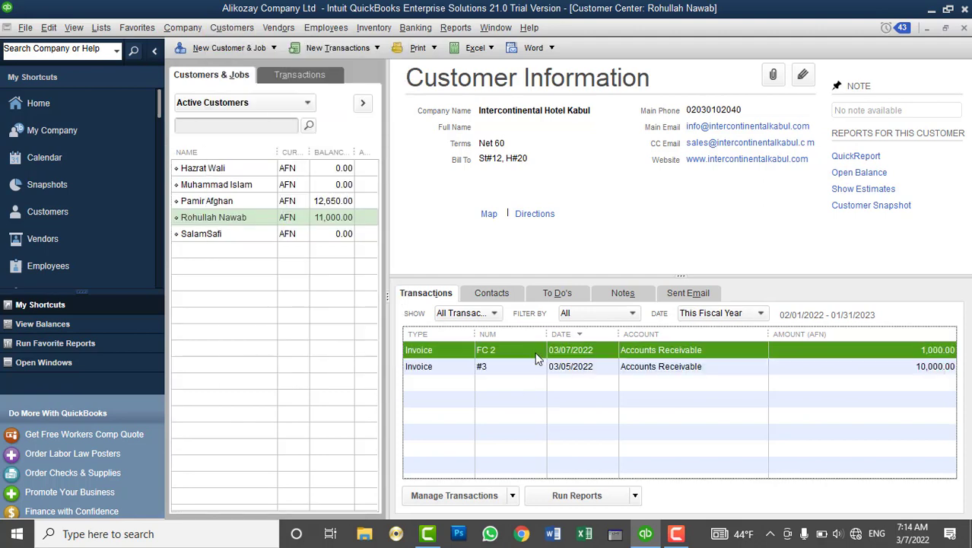
left_click(531, 368)
Receive the Net 60 customer's full cash payment for invoices #3 and FC 2, dated 03/07/2022, then save and close it.
left_click(232, 28)
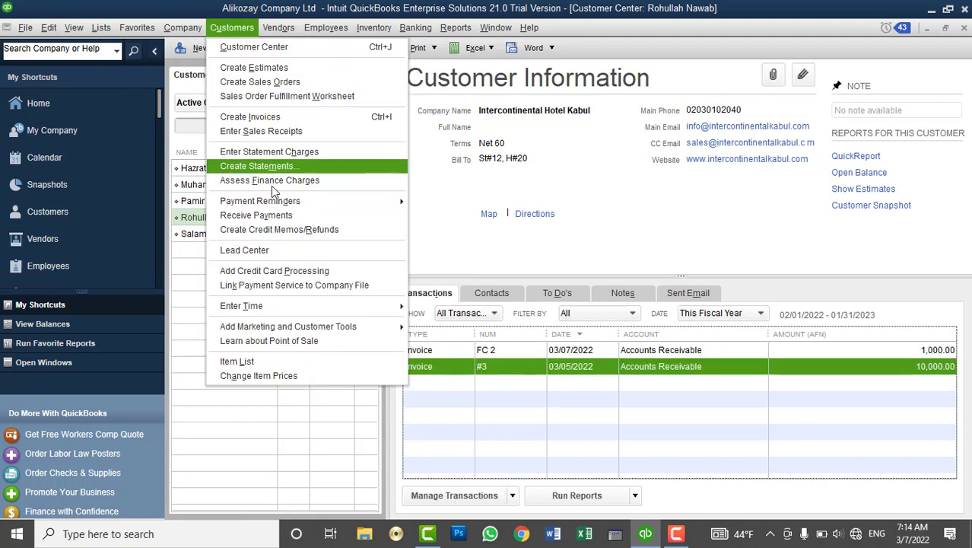
left_click(273, 215)
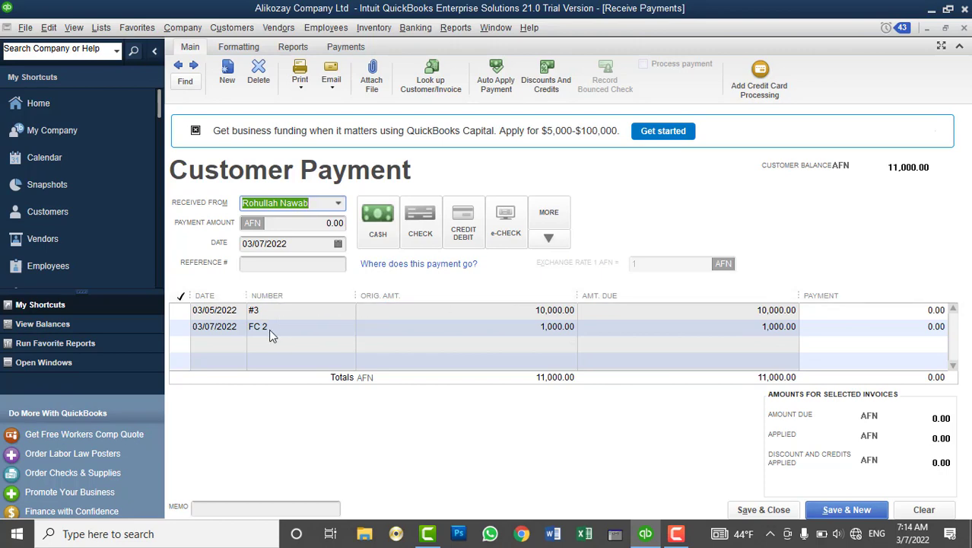
left_click(182, 312)
left_click(180, 328)
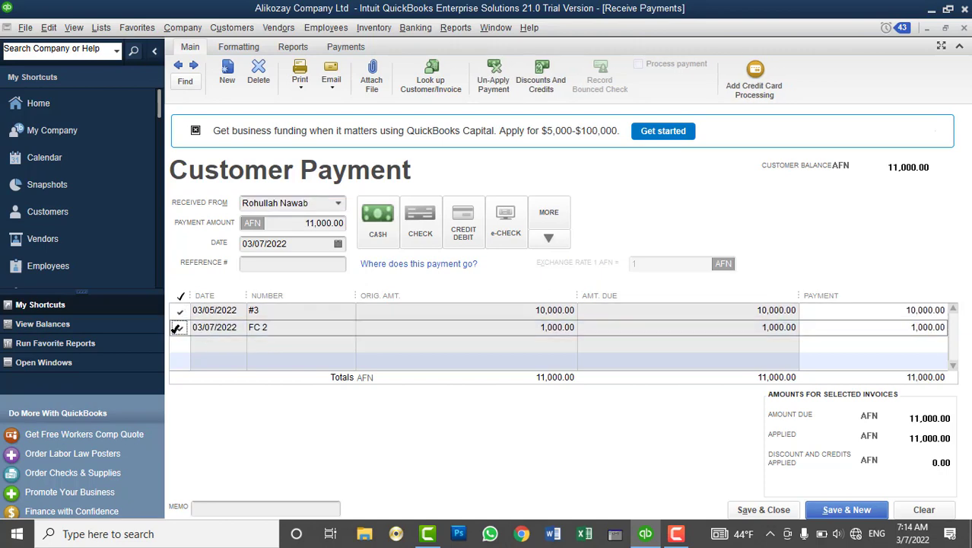
left_click(378, 225)
left_click(763, 510)
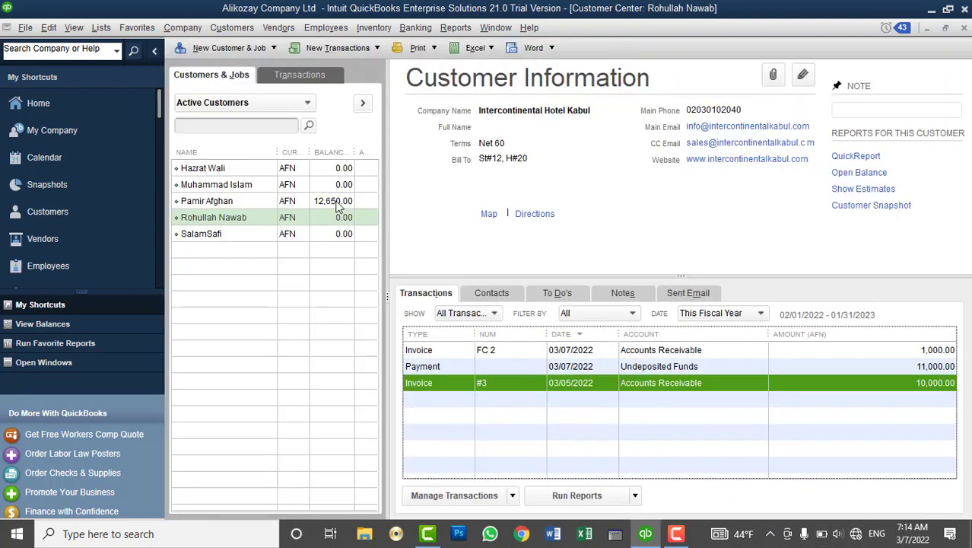
Try to activate TSheets for entering time.
left_click(232, 27)
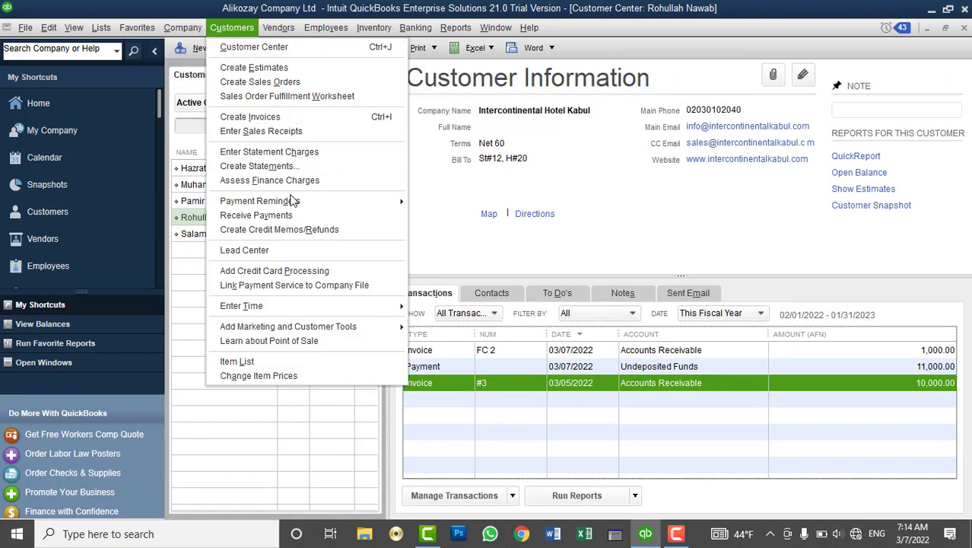
mouse_move(293, 203)
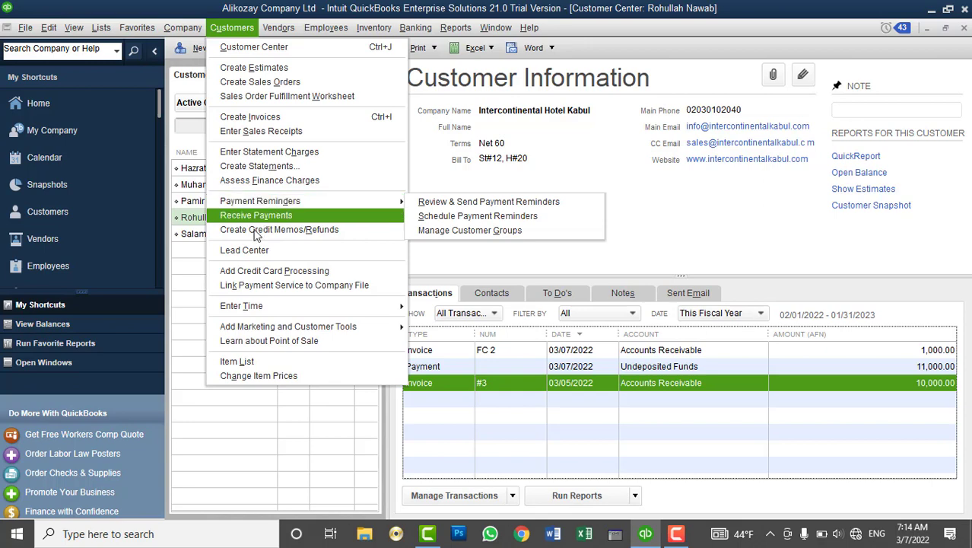
mouse_move(257, 306)
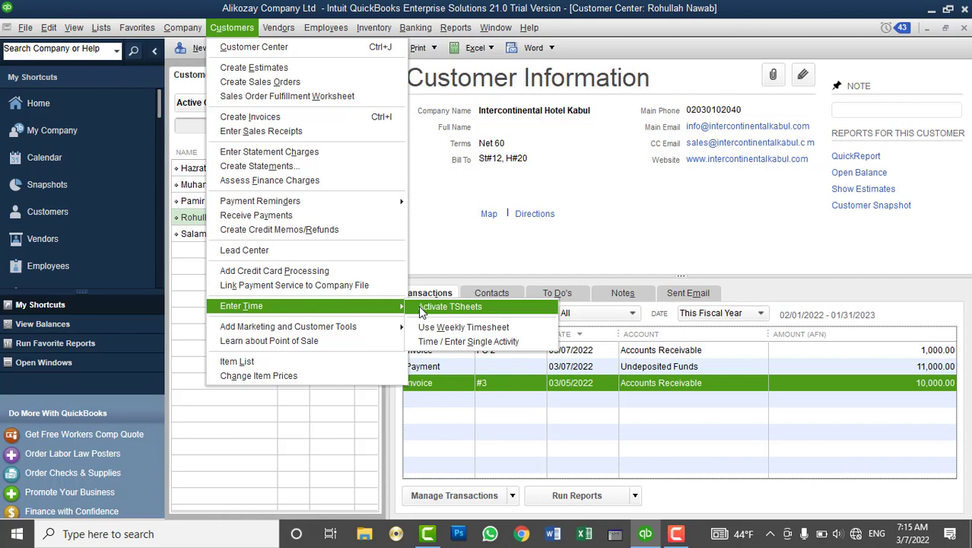
left_click(423, 308)
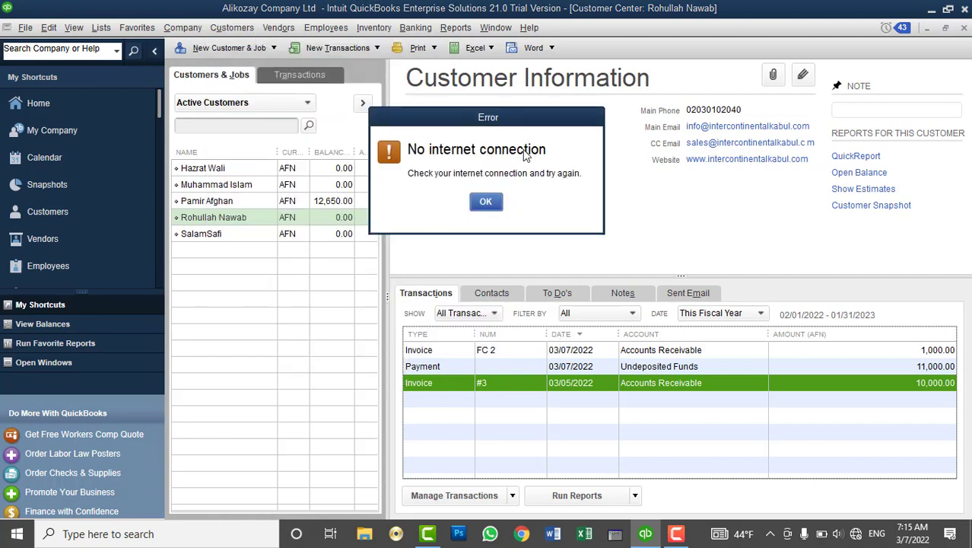
left_click(485, 203)
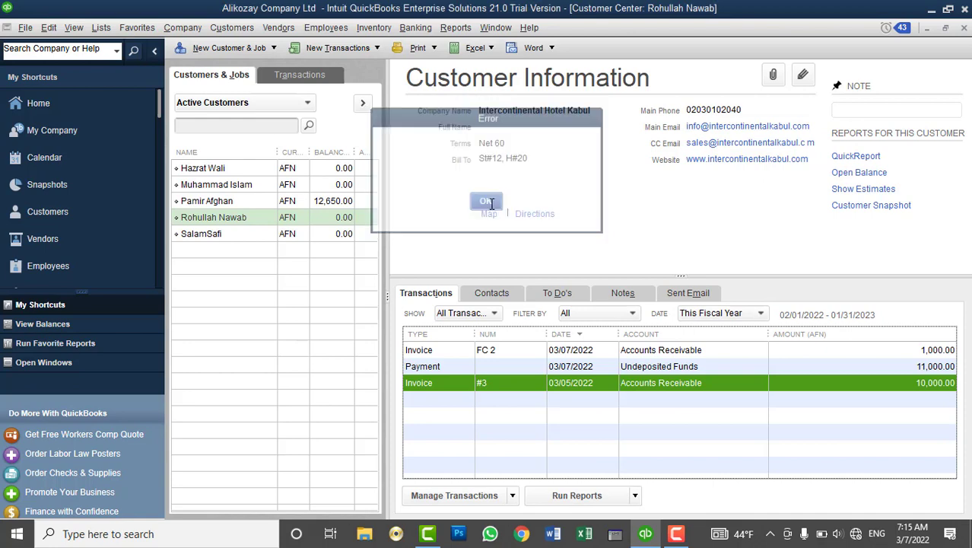
Open the weekly timesheet for entering time.
left_click(232, 28)
mouse_move(294, 308)
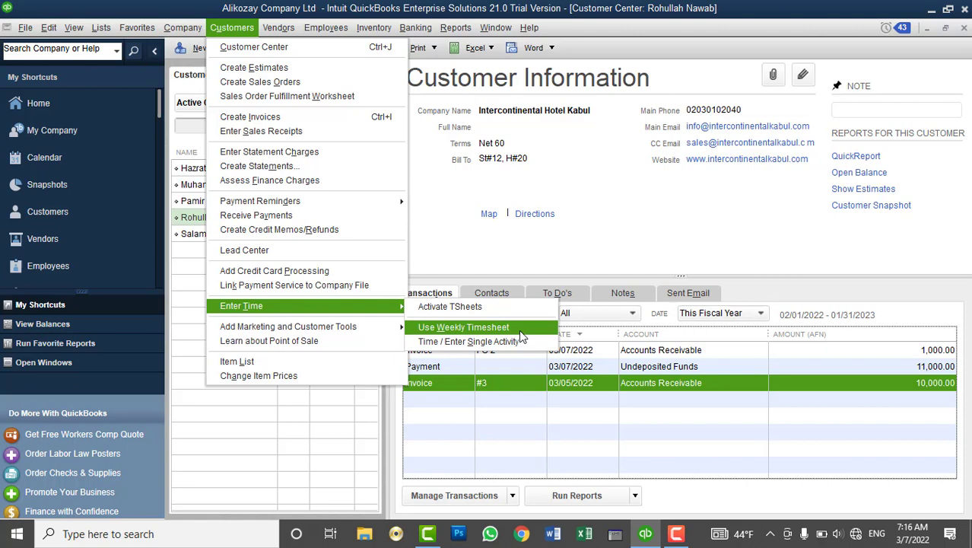
left_click(233, 224)
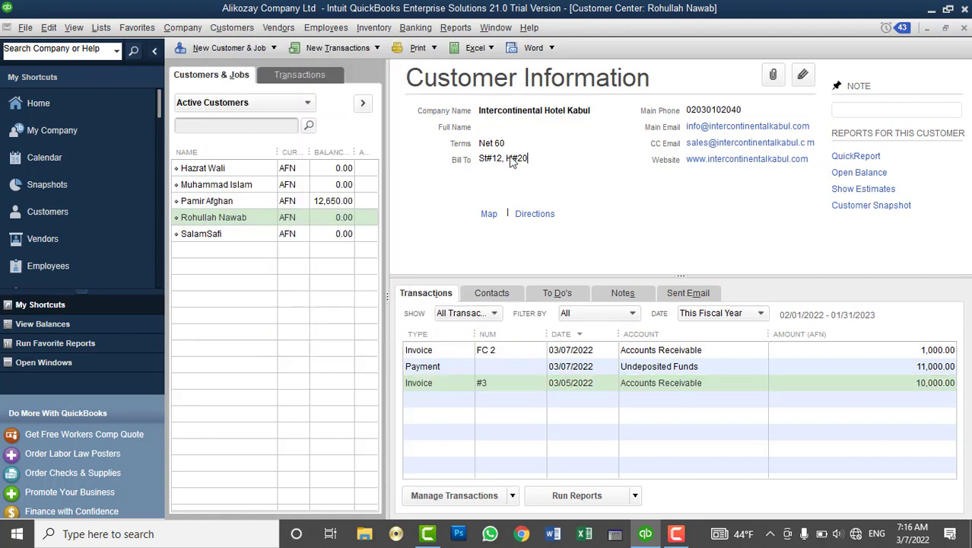
left_click(233, 225)
left_click(232, 27)
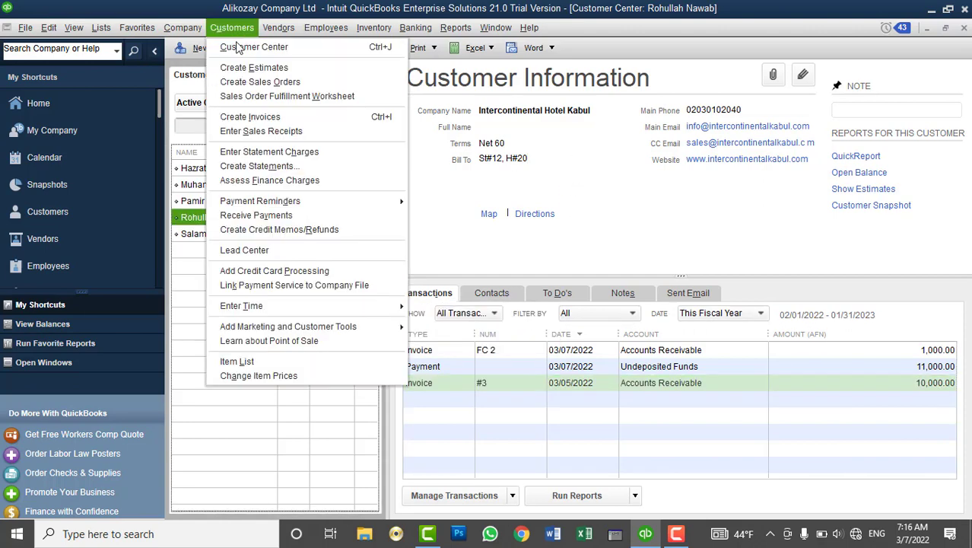
mouse_move(365, 308)
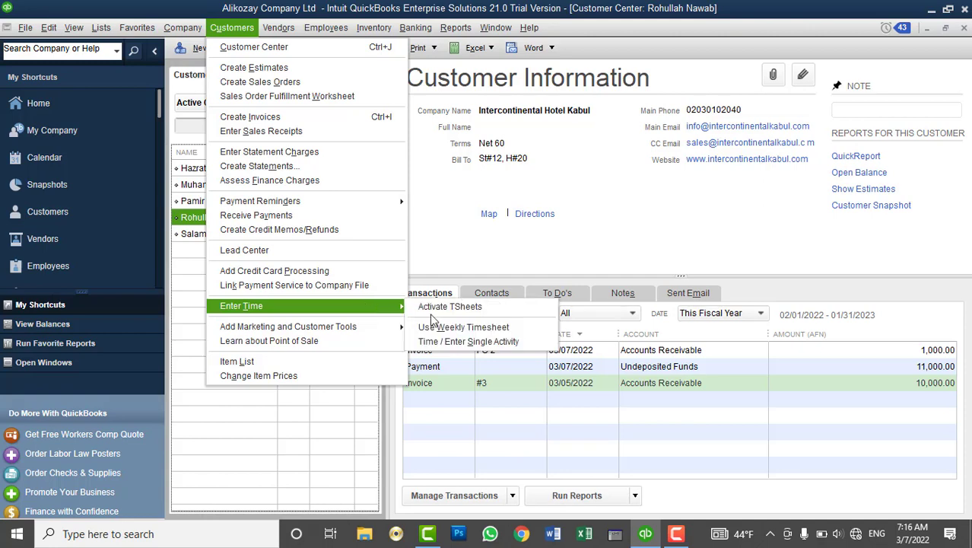
left_click(467, 328)
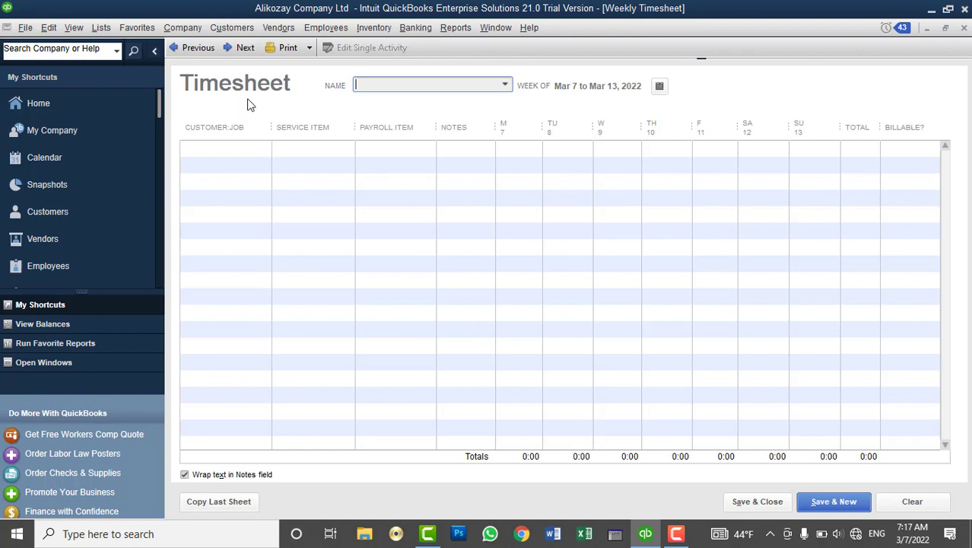
Select the first listed employee, decline using time data for paychecks, and set the timesheet week to Feb 28 to Mar 6, 2022.
left_click(505, 86)
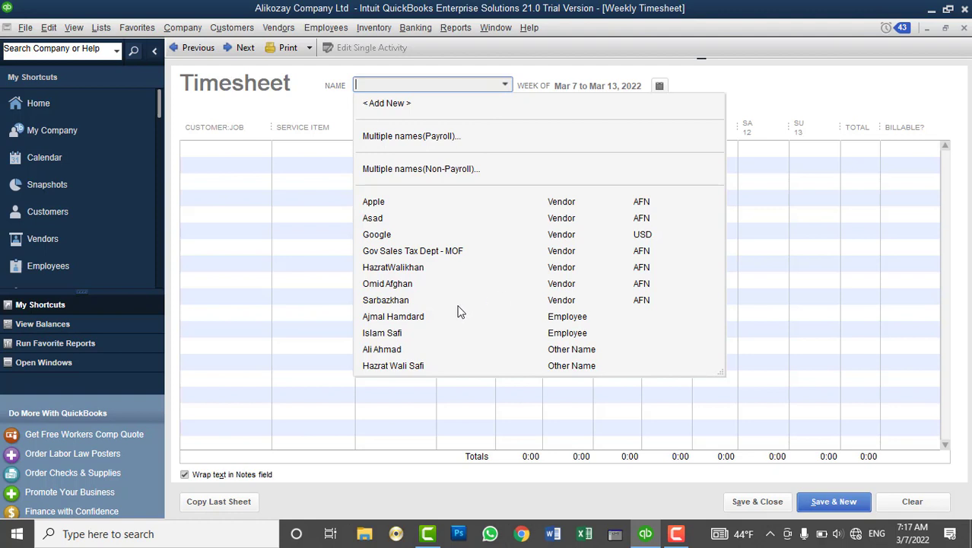
left_click(418, 316)
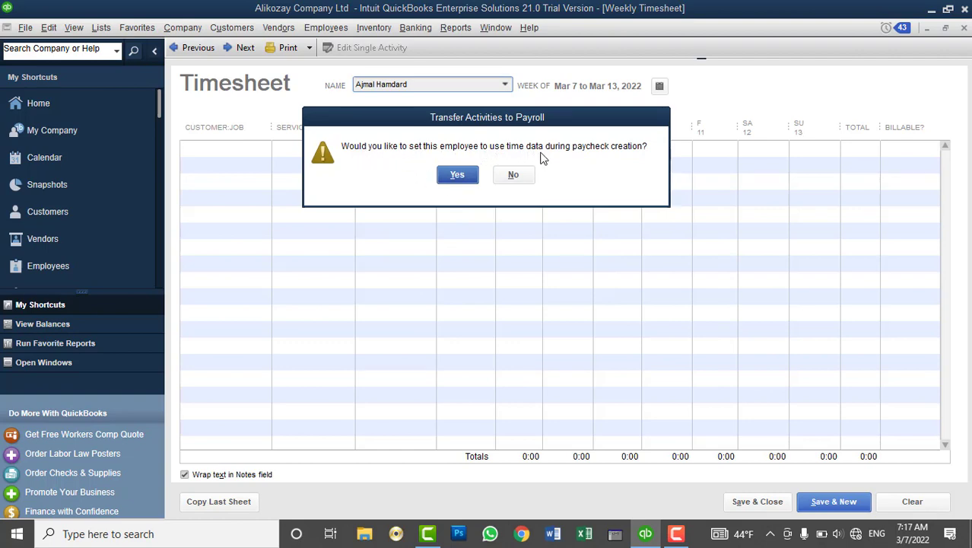
left_click(515, 177)
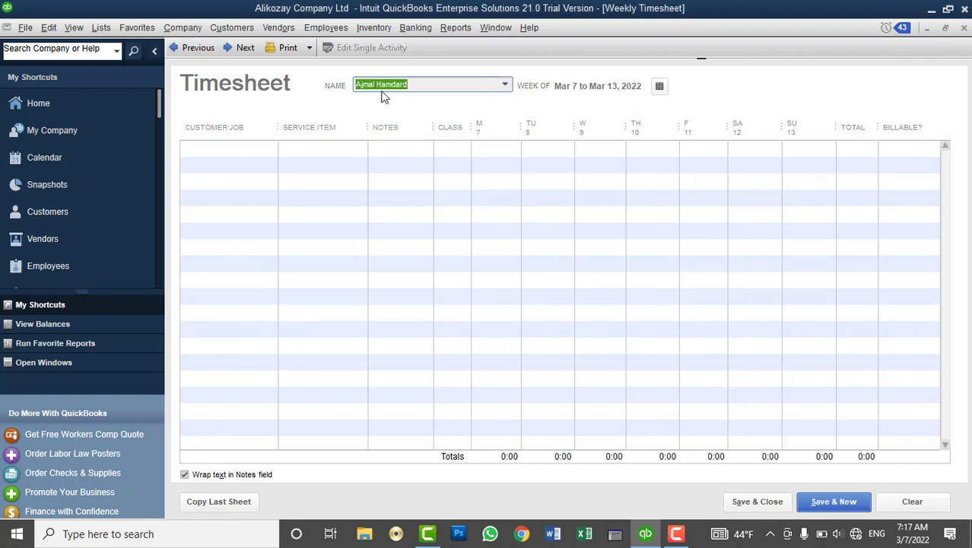
left_click(431, 85)
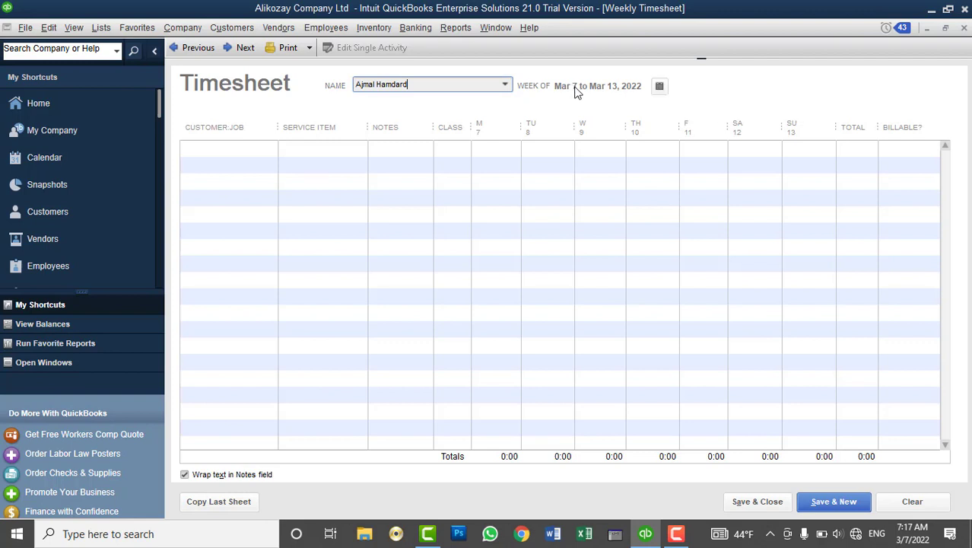
left_click(660, 87)
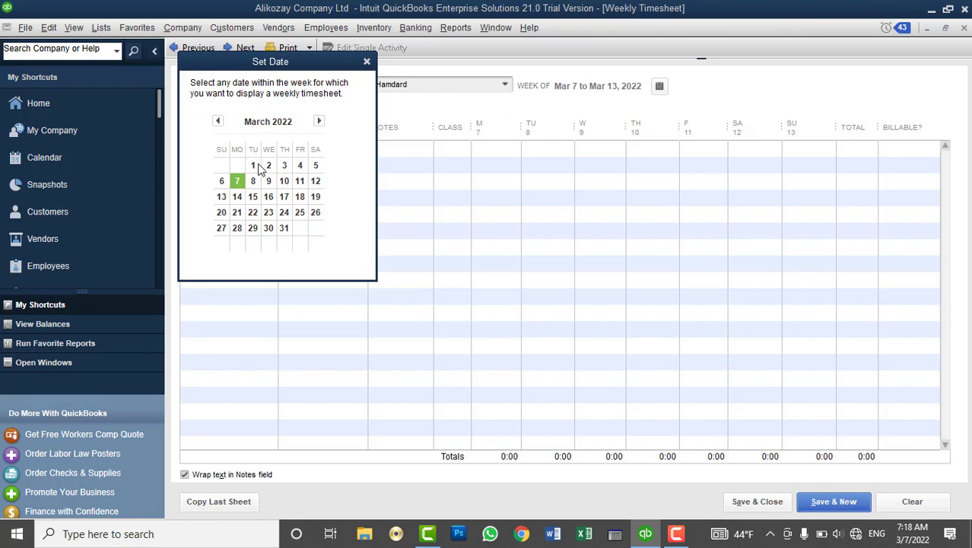
left_click(268, 166)
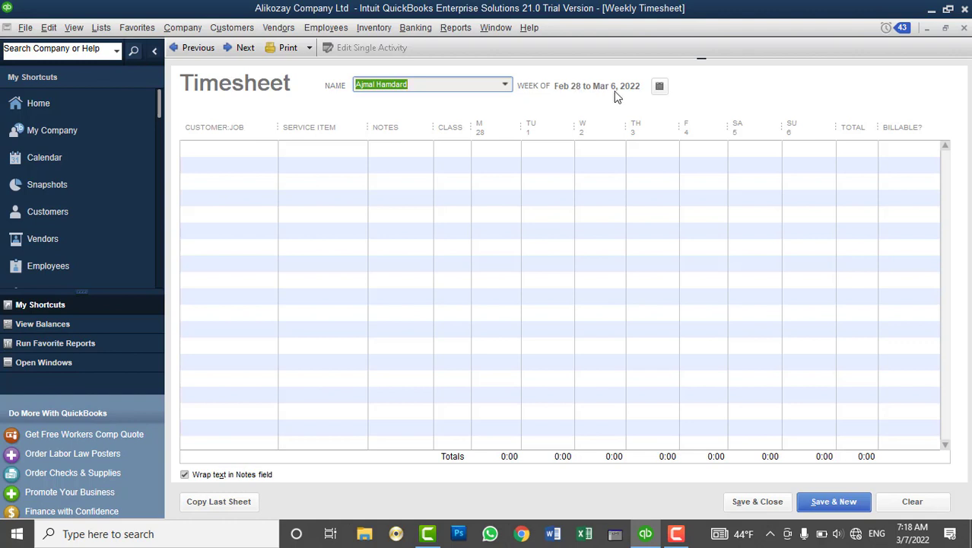
Fill the first timesheet line with the Net 60 customer and the QuickBooks Desktop training service item, leaving notes and class blank.
left_click(251, 149)
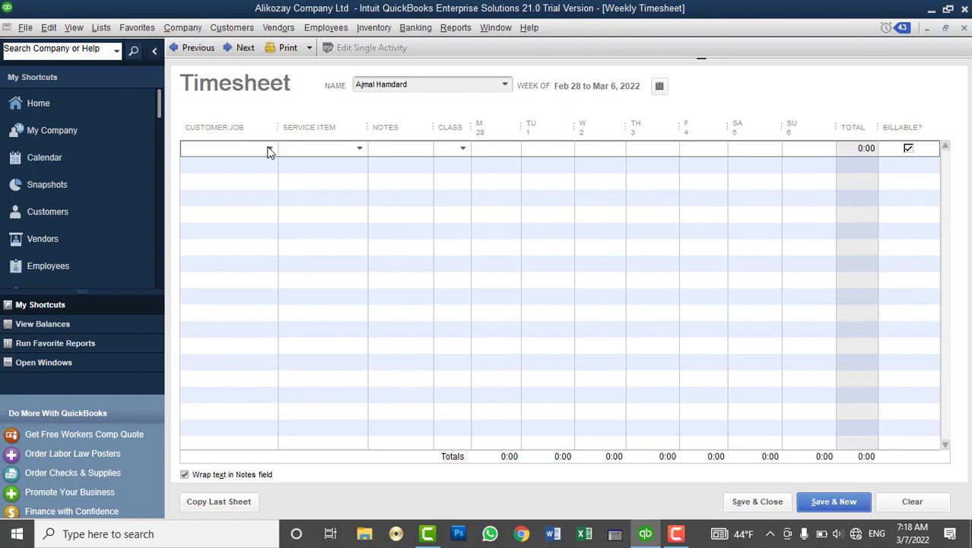
left_click(269, 147)
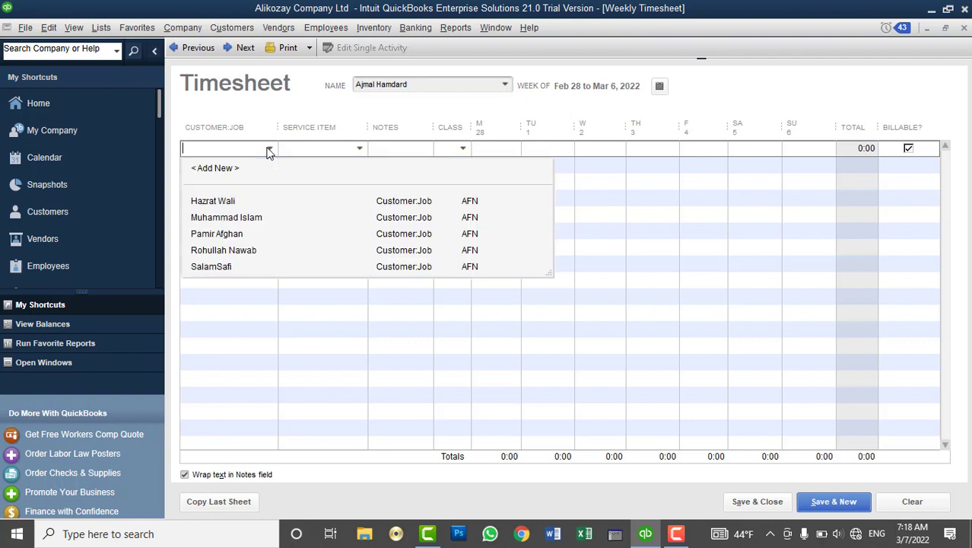
left_click(225, 250)
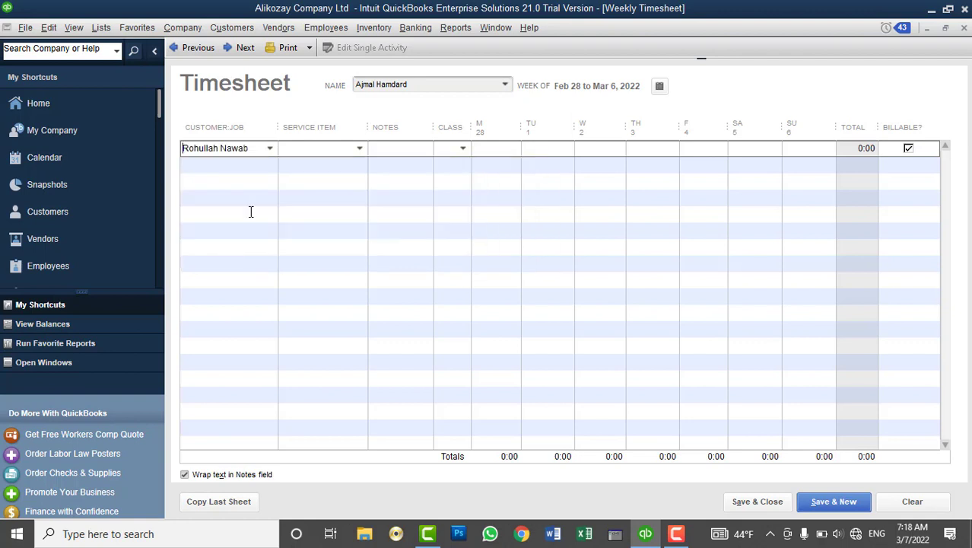
left_click(359, 148)
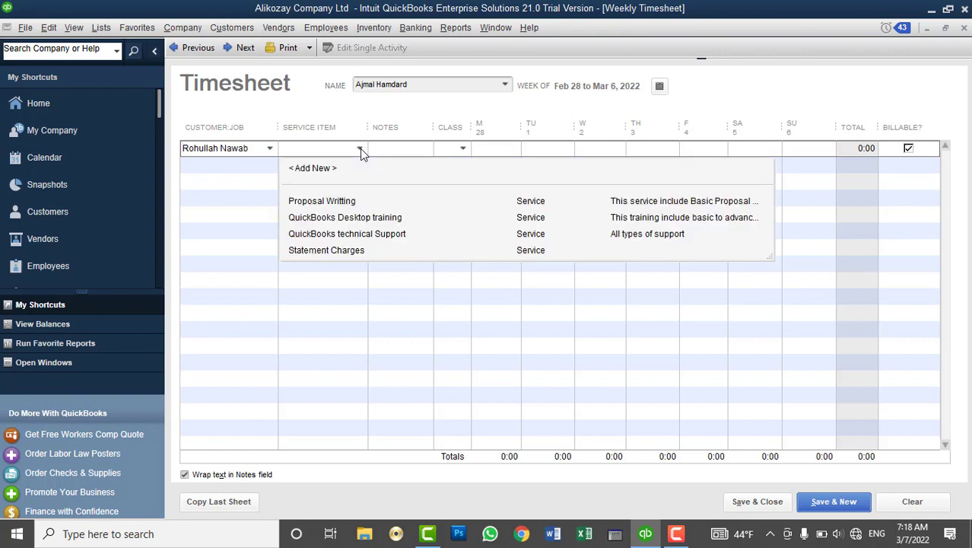
left_click(351, 217)
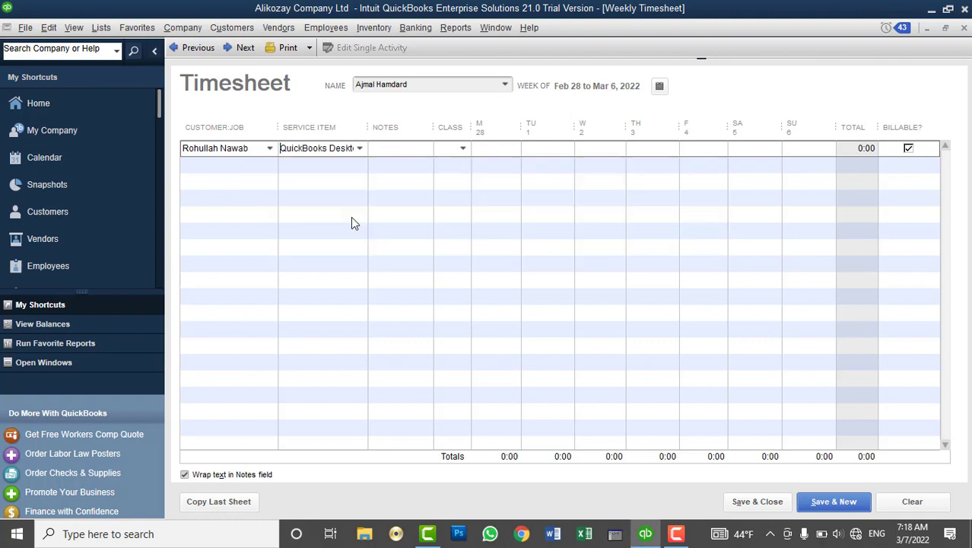
left_click(388, 151)
left_click(463, 151)
left_click(464, 155)
Enter 2 hours for Monday 28 and 1 hour for each day from Tuesday 1 through Sunday 6, keeping the line billable.
left_click(501, 153)
type("2")
key("Tab")
type("1")
key("Tab")
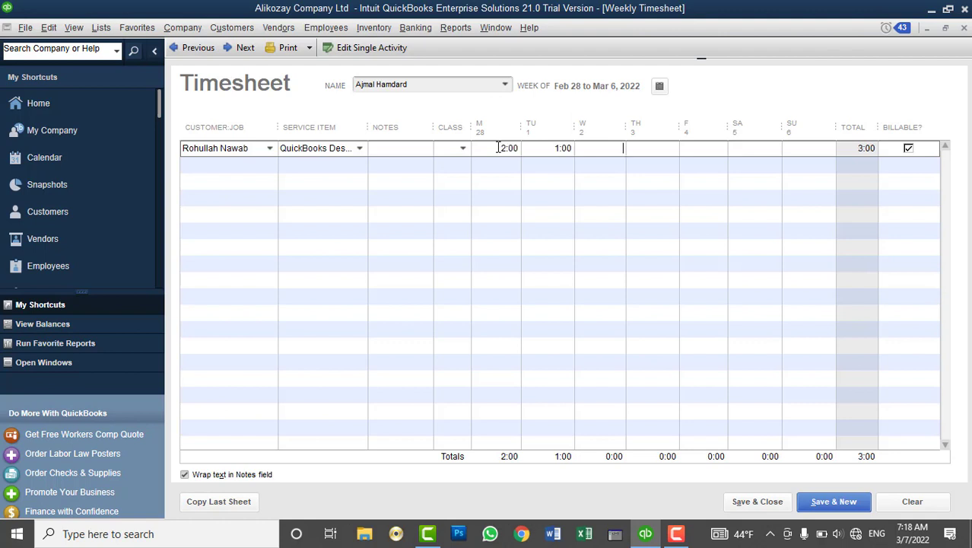
type("1")
key("Tab")
type("1")
key("Tab")
type("1")
key("Tab")
type("1")
key("Tab")
type("1")
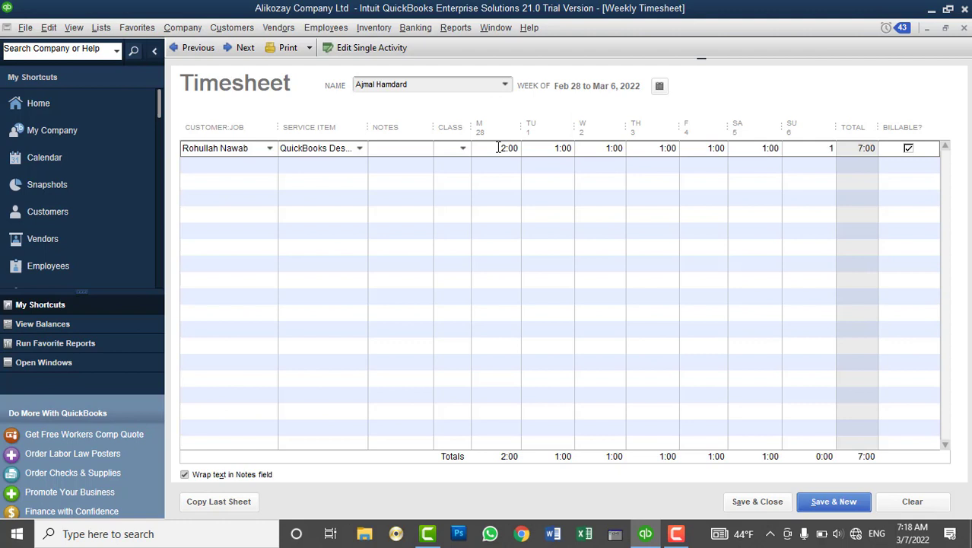
key("Tab")
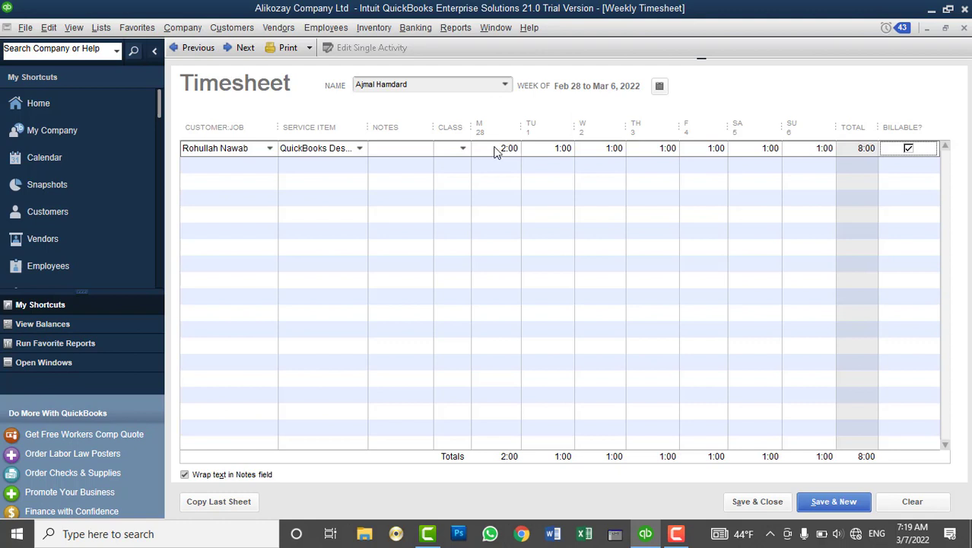
Set the Saturday 5 and Sunday 6 hours to 0, then save and close the timesheet.
left_click(768, 148)
type("0")
key("Tab")
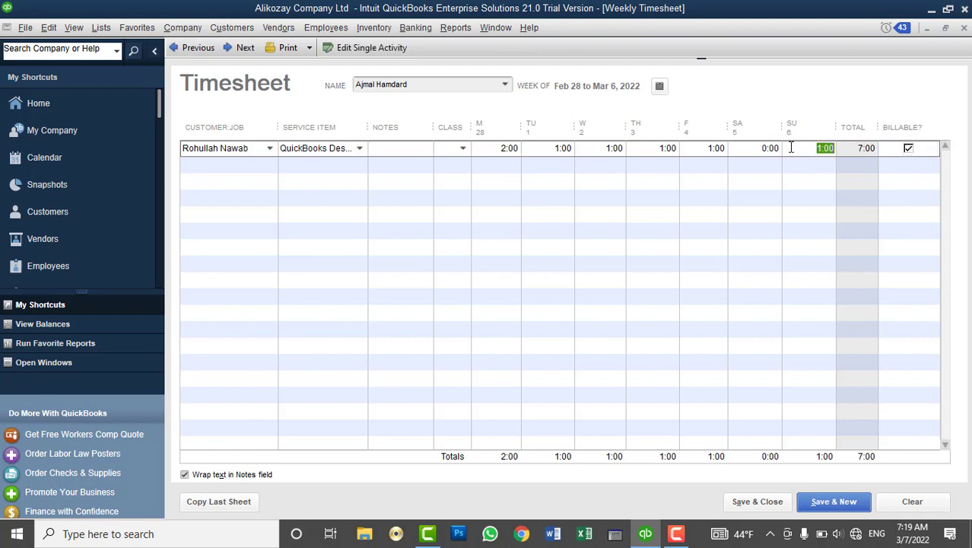
type("0")
key("Tab")
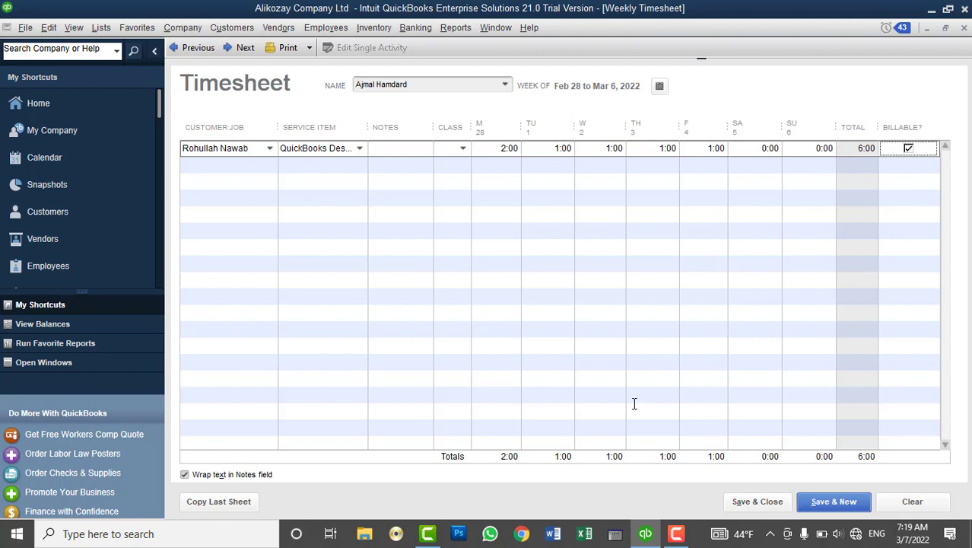
left_click(750, 501)
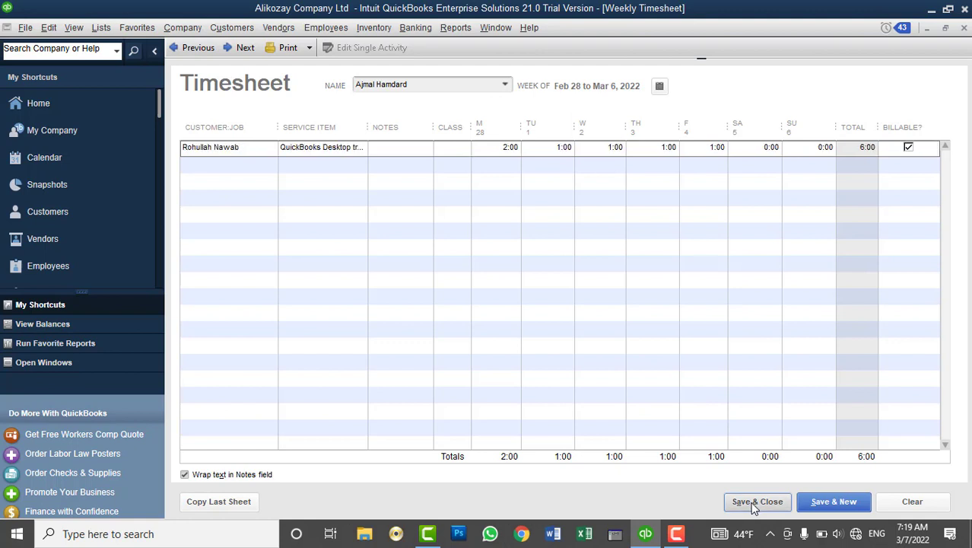
left_click(752, 505)
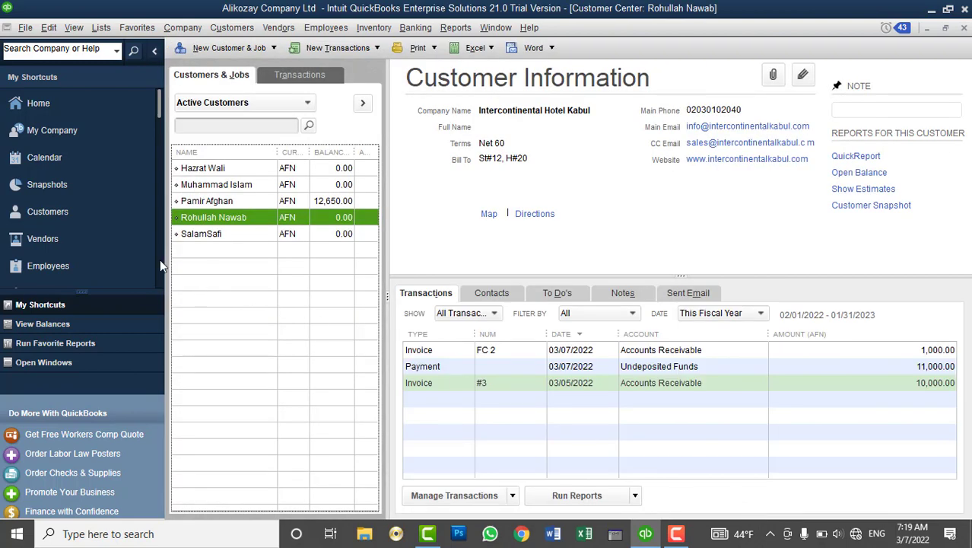
Check the timesheet employee's transactions in the Employee Center and return to the Customer Center.
left_click(50, 238)
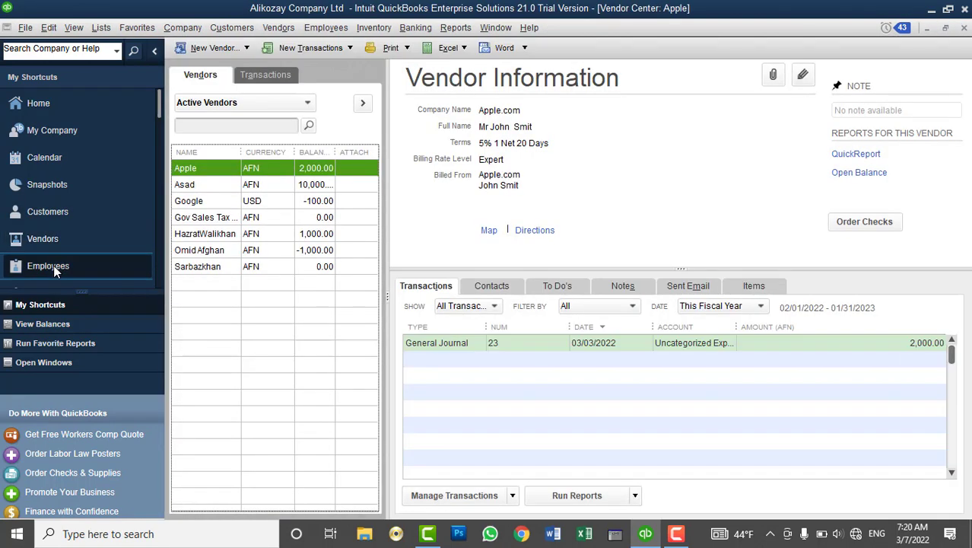
left_click(54, 264)
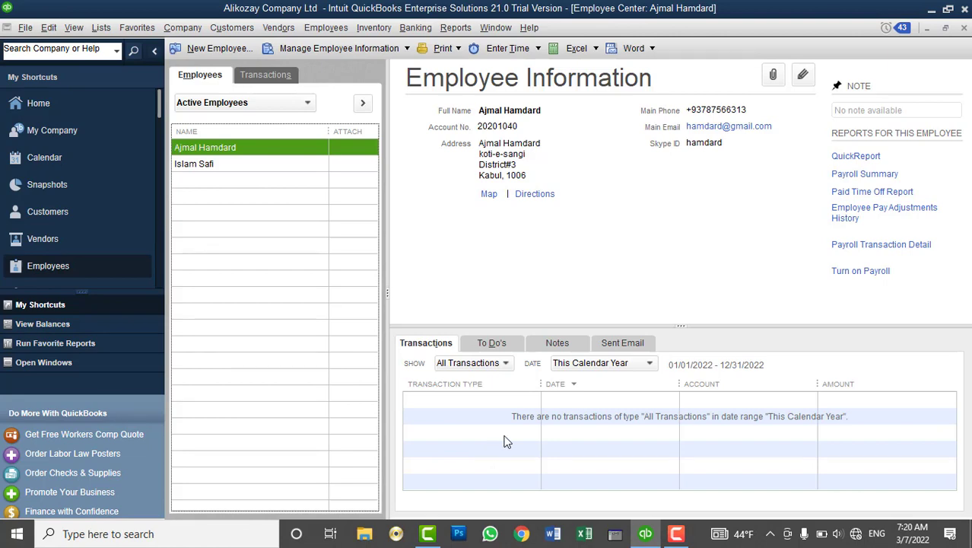
left_click(64, 213)
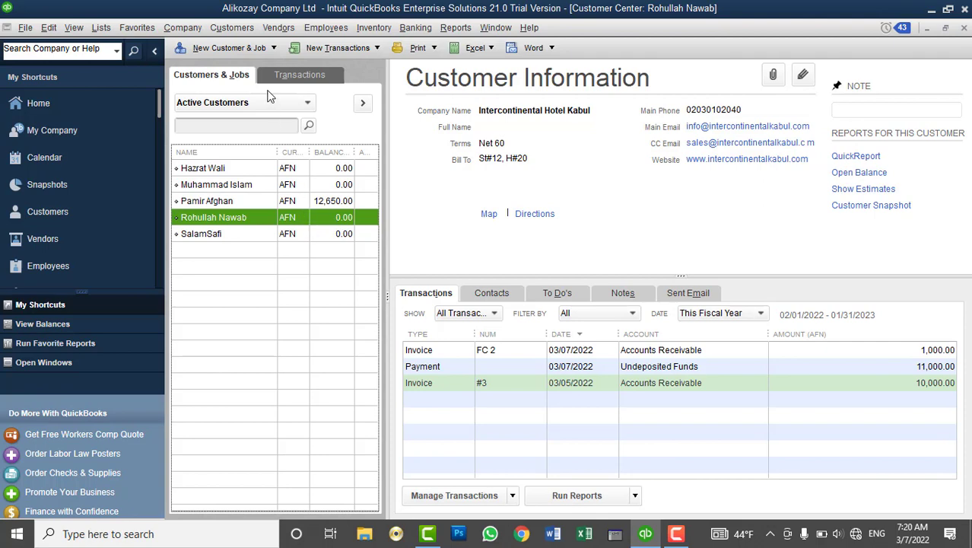
Start a new invoice for the Net 60 customer.
left_click(316, 48)
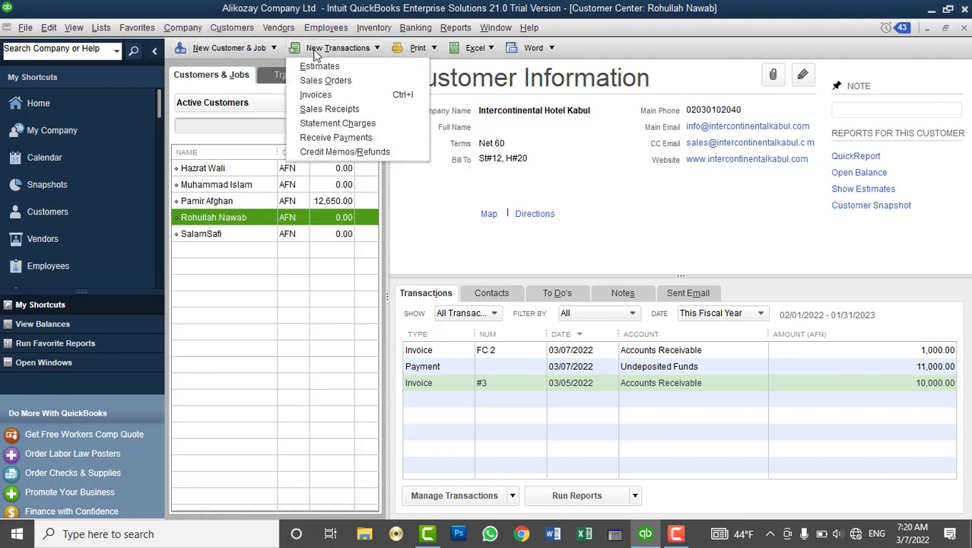
left_click(232, 29)
left_click(232, 27)
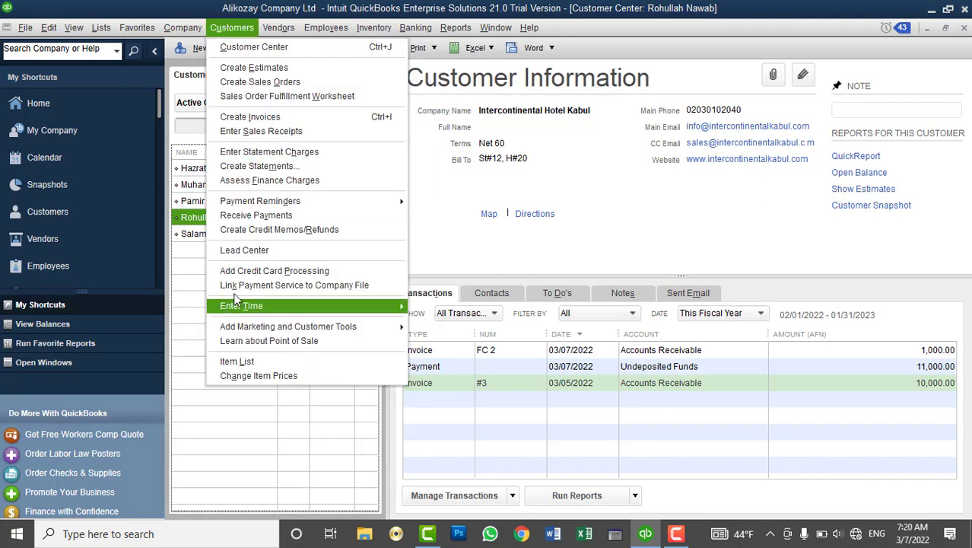
left_click(232, 28)
left_click(340, 51)
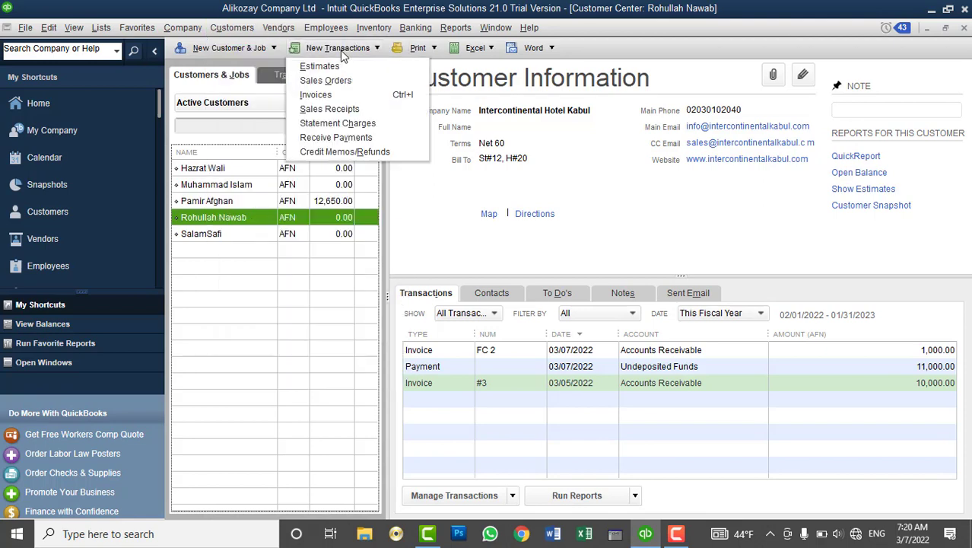
left_click(338, 95)
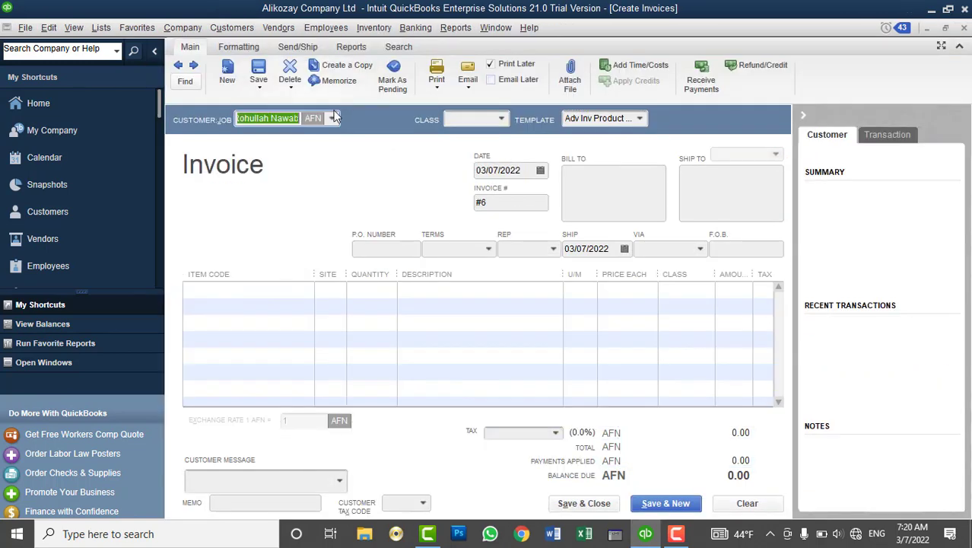
left_click(284, 296)
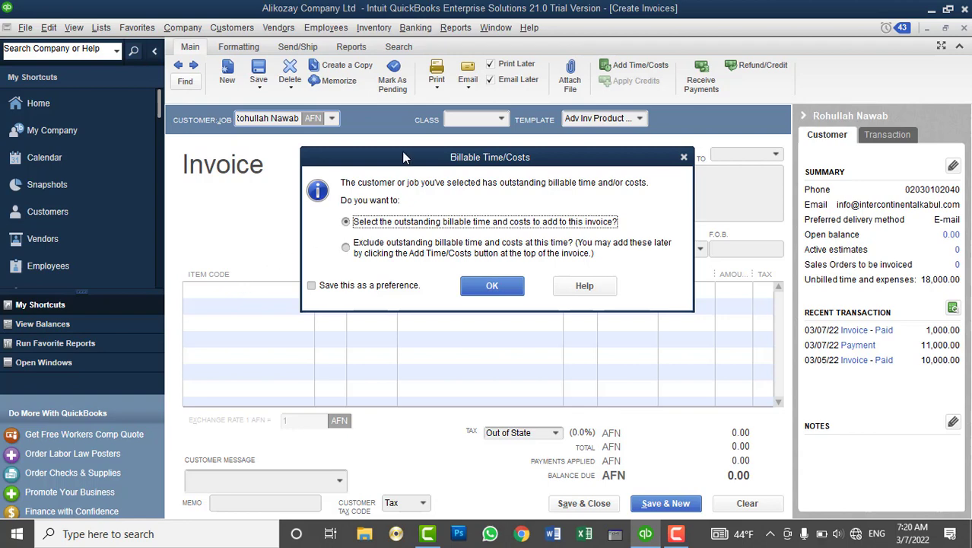
Choose to select the customer's outstanding billable time and costs to add to this invoice.
left_click_drag(403, 157, 405, 143)
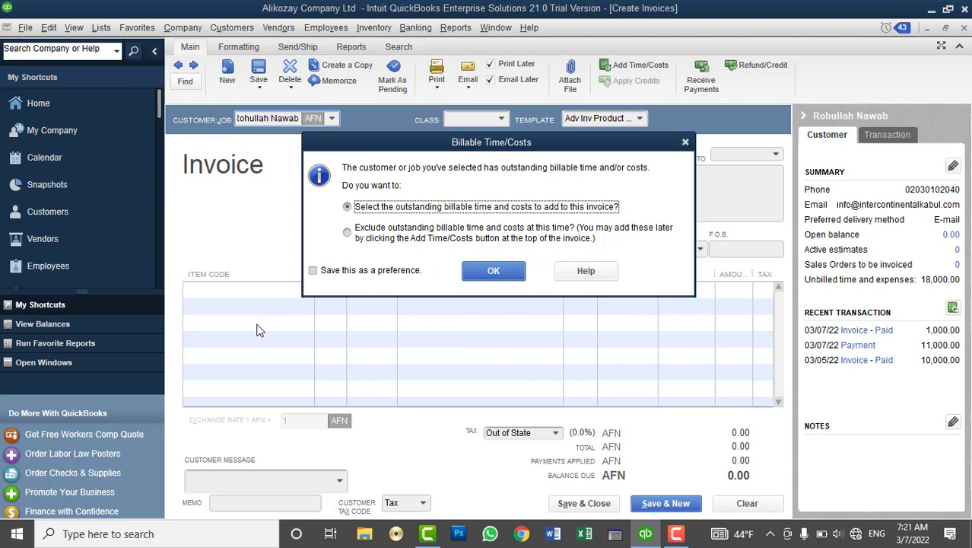
left_click(347, 232)
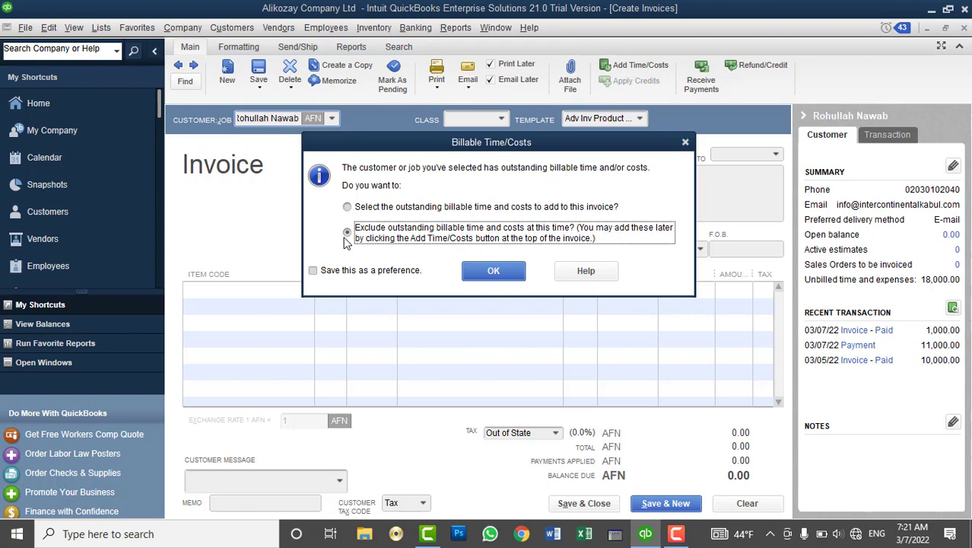
left_click(364, 213)
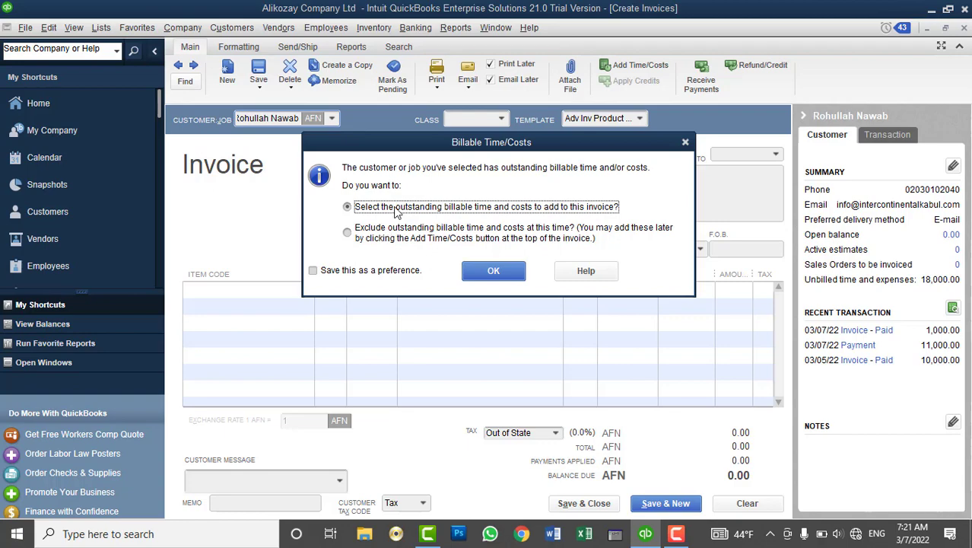
left_click(479, 273)
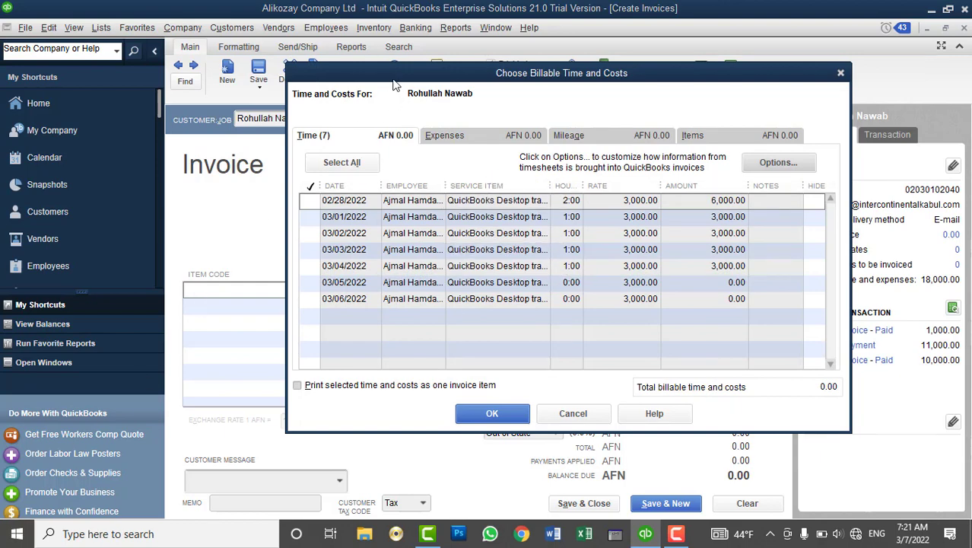
Add all the customer's billable time entries to the invoice except those dated 03/05/2022 and 03/06/2022.
left_click_drag(389, 79, 356, 76)
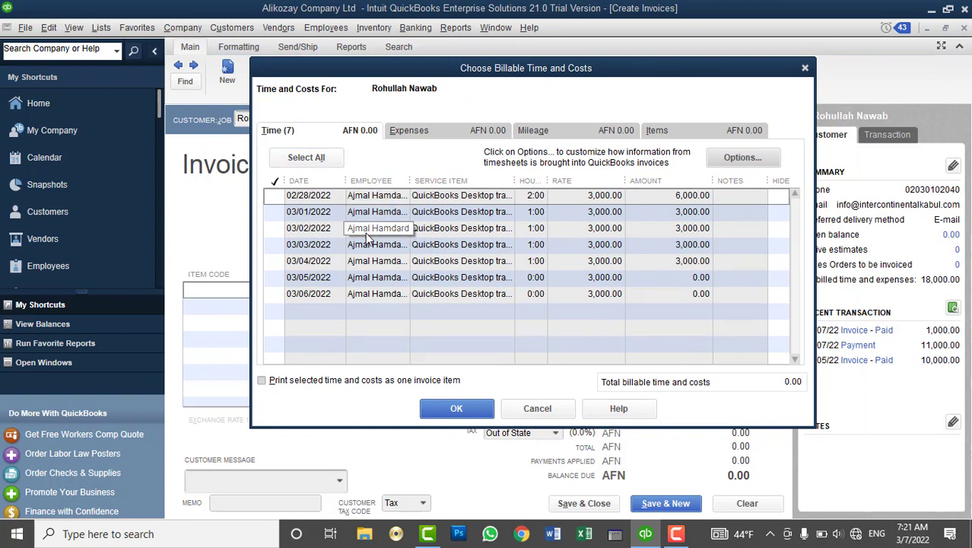
left_click_drag(410, 180, 472, 189)
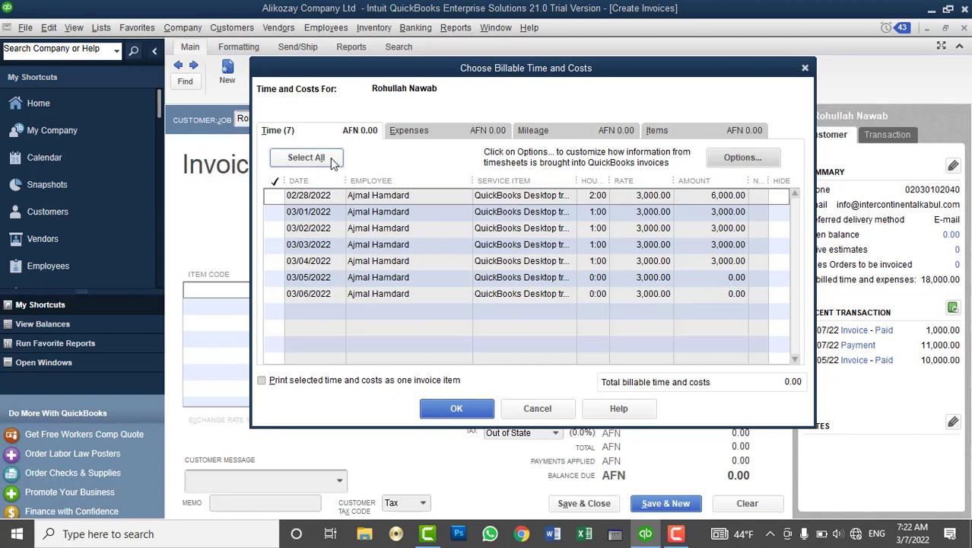
left_click(308, 158)
left_click(282, 294)
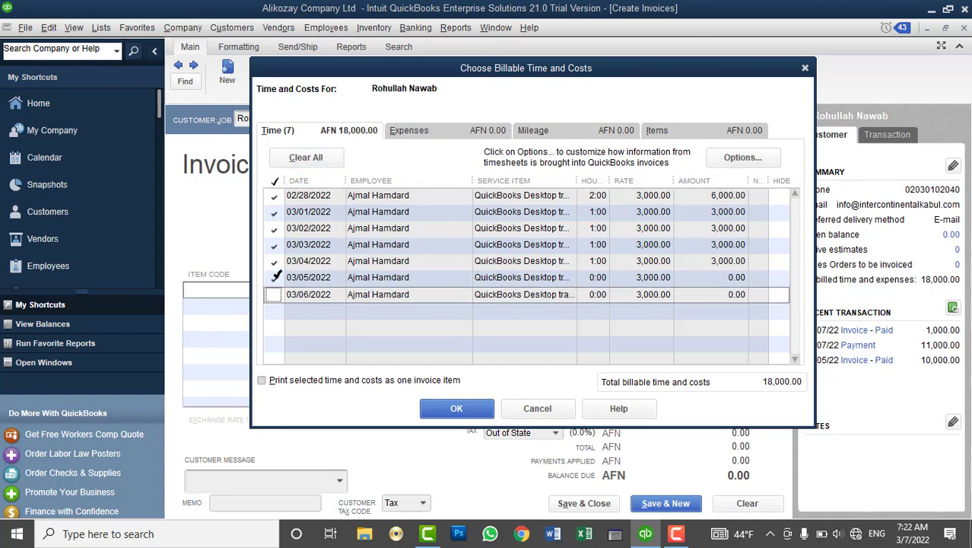
left_click(277, 277)
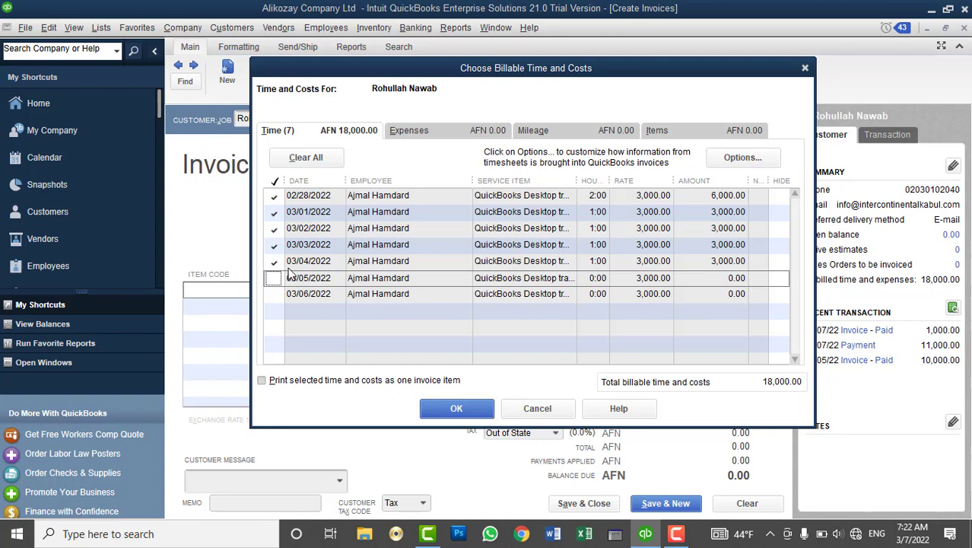
left_click(458, 409)
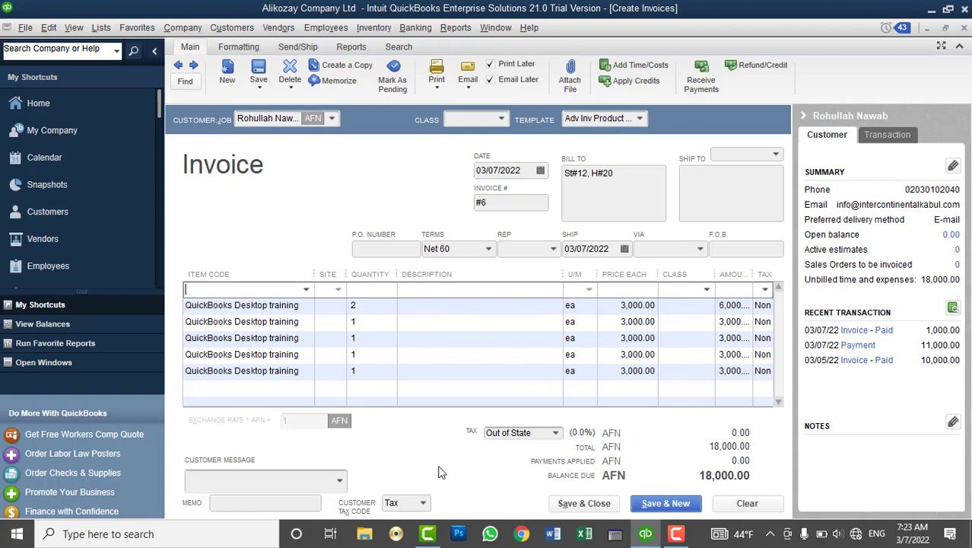
Set the invoice's customer message to "Thank you for your business.", then save and close the invoice.
left_click(344, 476)
left_click(283, 433)
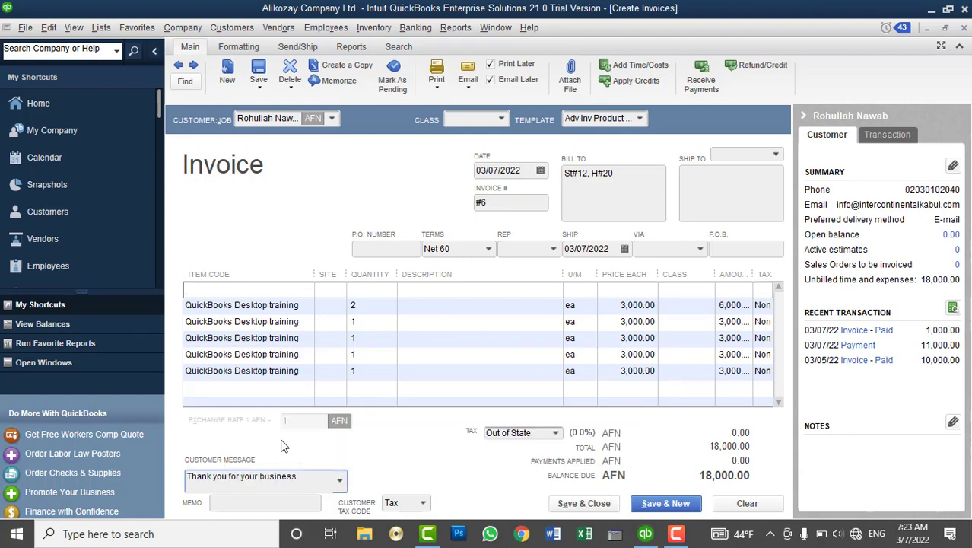
left_click(582, 504)
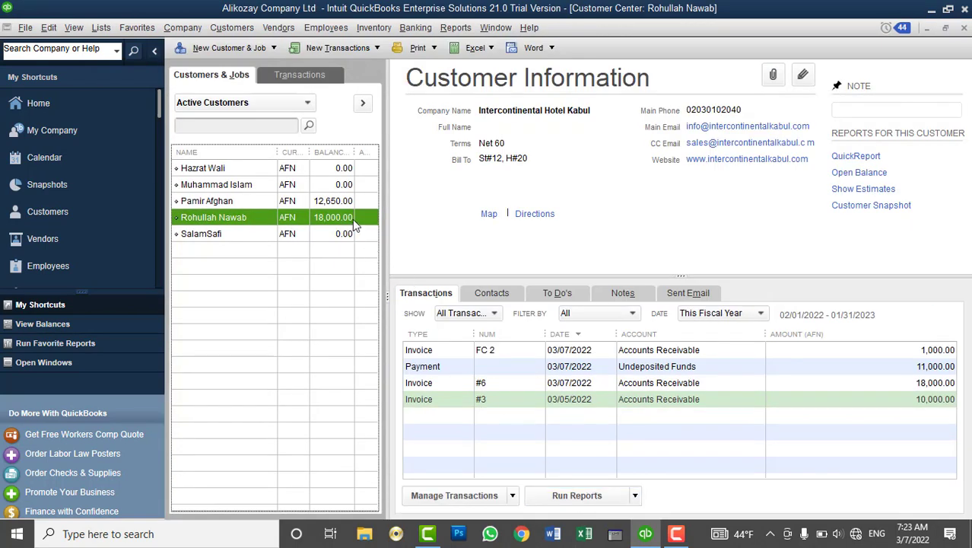
Receive the customer's full cash payment of 18,000.00 for invoice #6 with reference "Training Income", then save and close it.
left_click(237, 29)
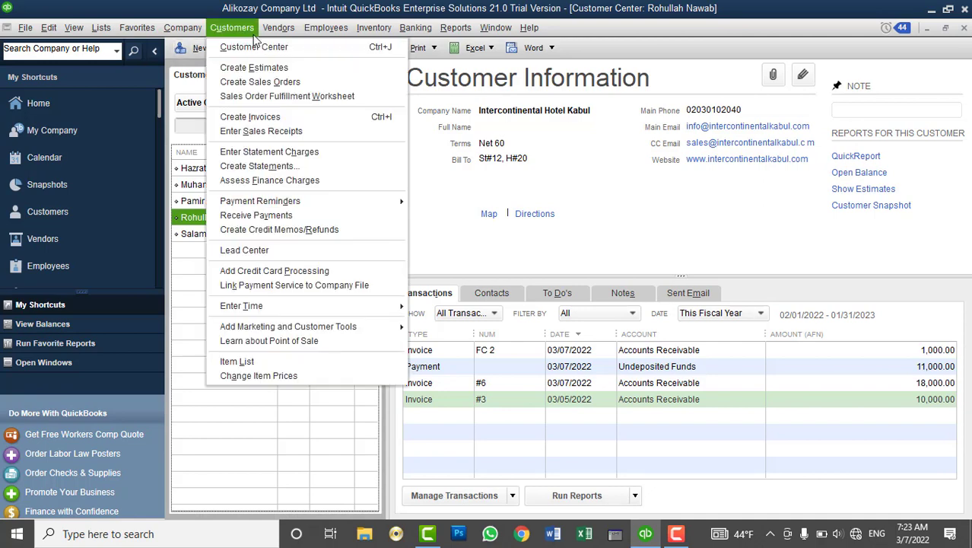
left_click(278, 219)
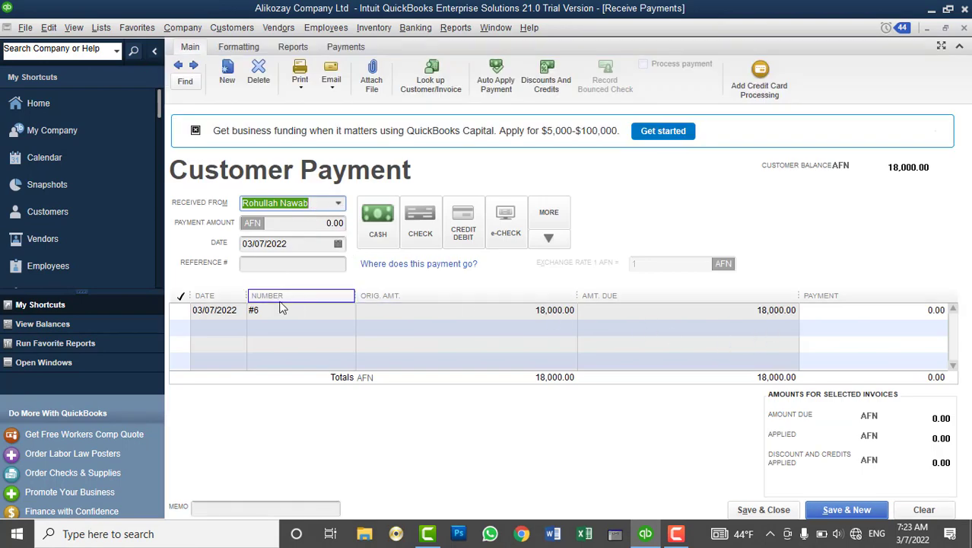
left_click(181, 310)
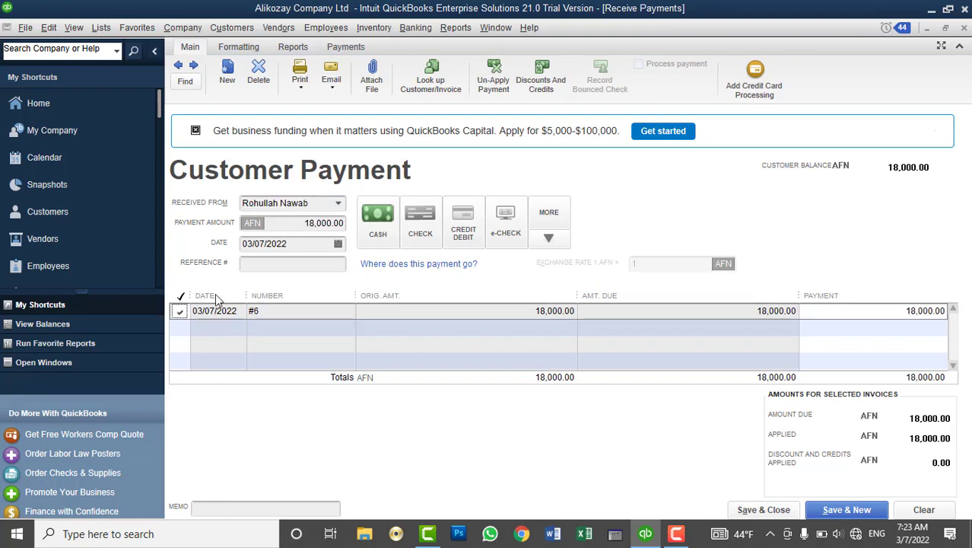
left_click(378, 232)
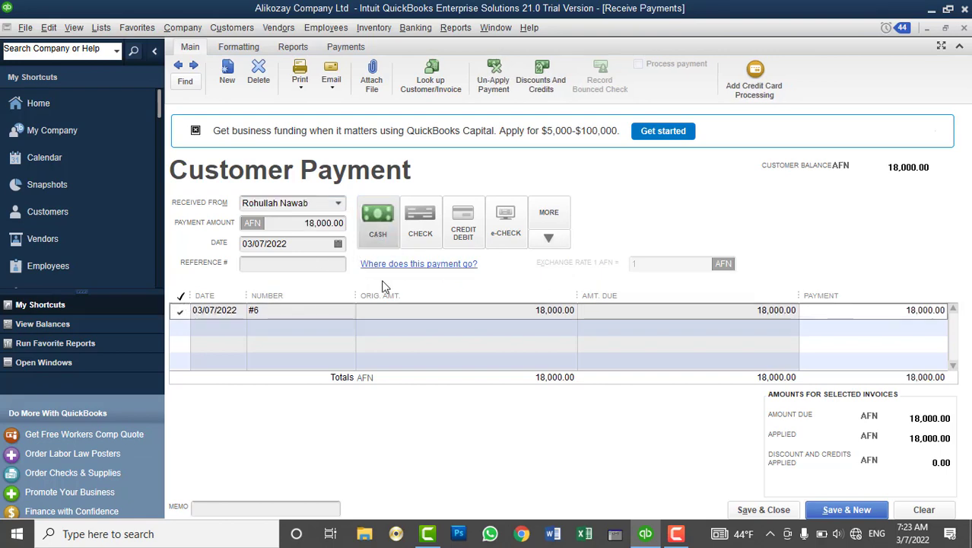
left_click(313, 264)
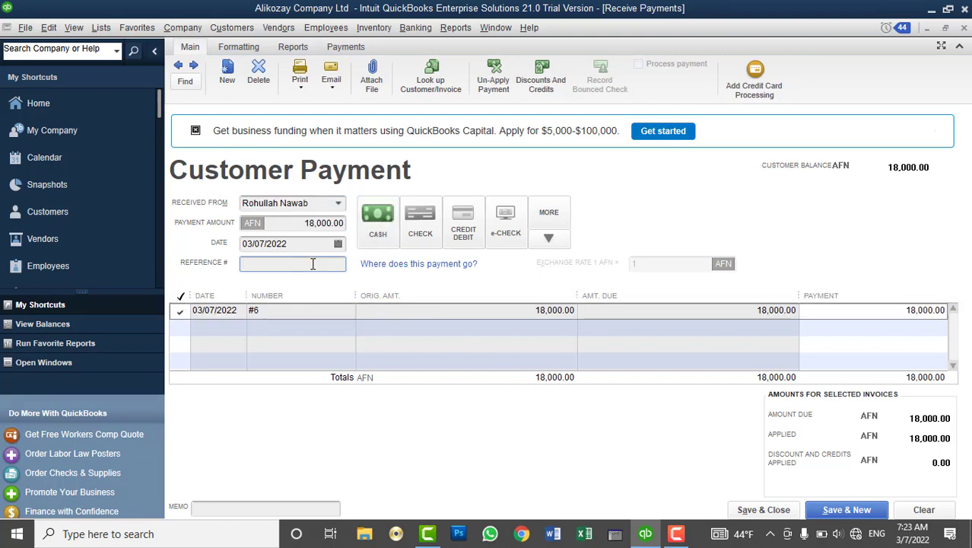
type("Training")
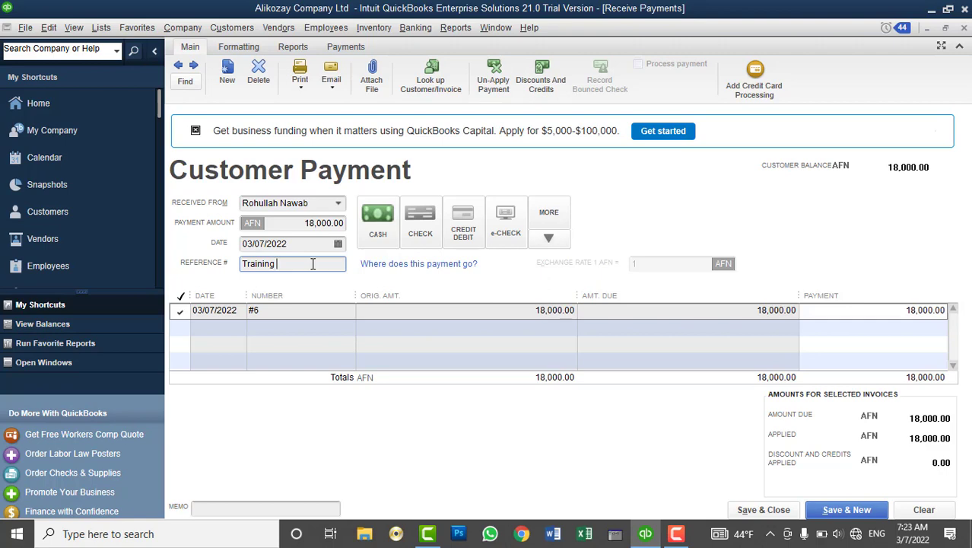
type("Income")
left_click(770, 509)
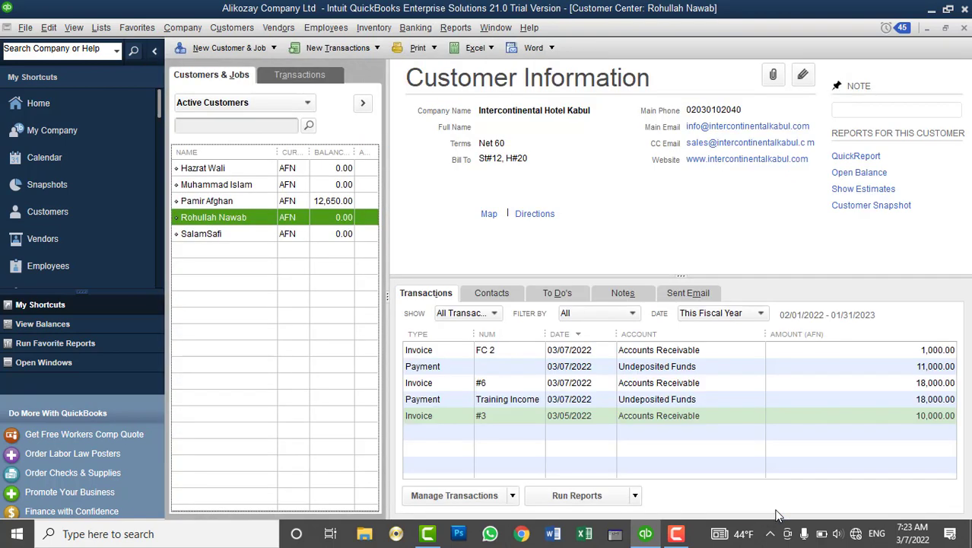
left_click(513, 403)
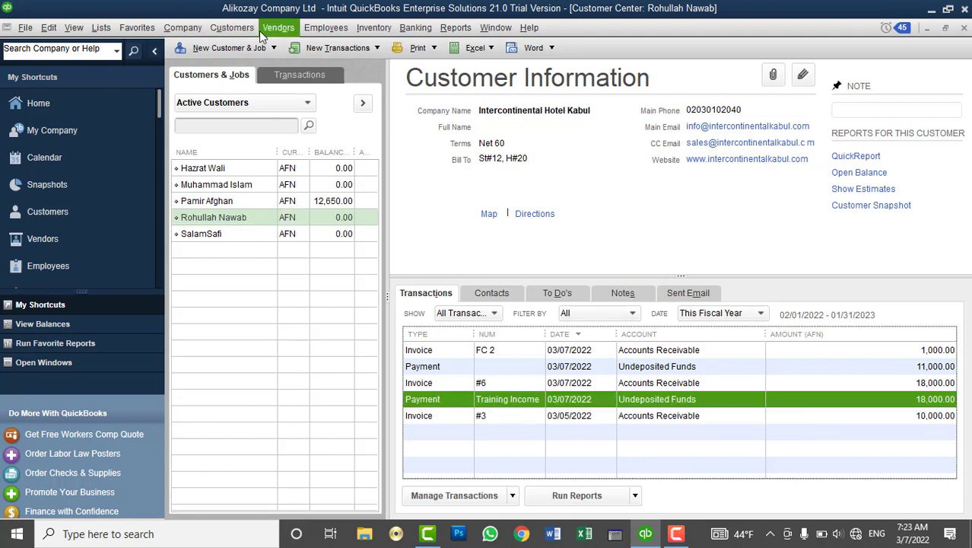
Review the Proposal Writting, QuickBooks Desktop training and QuickBooks technical Support services in the Item List, then close the list.
left_click(232, 27)
mouse_move(320, 305)
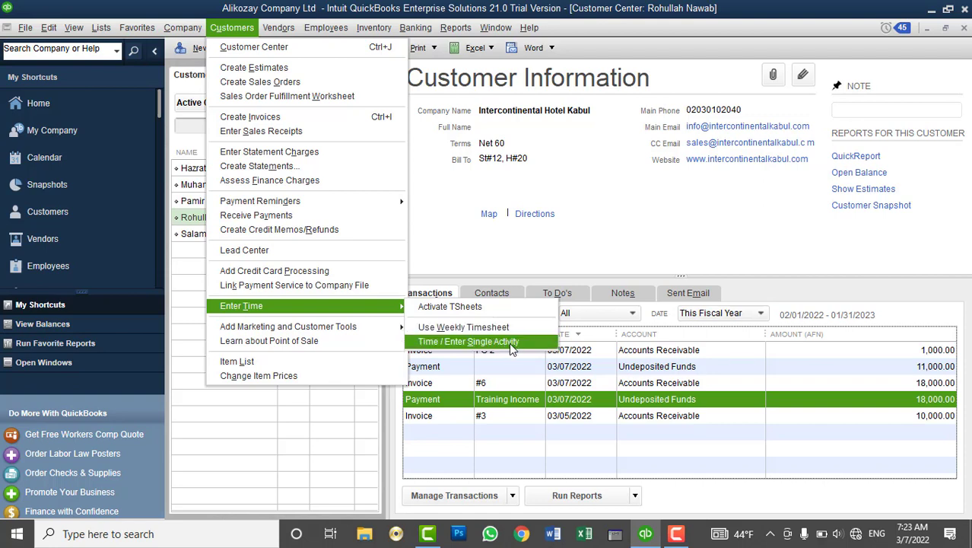
mouse_move(106, 29)
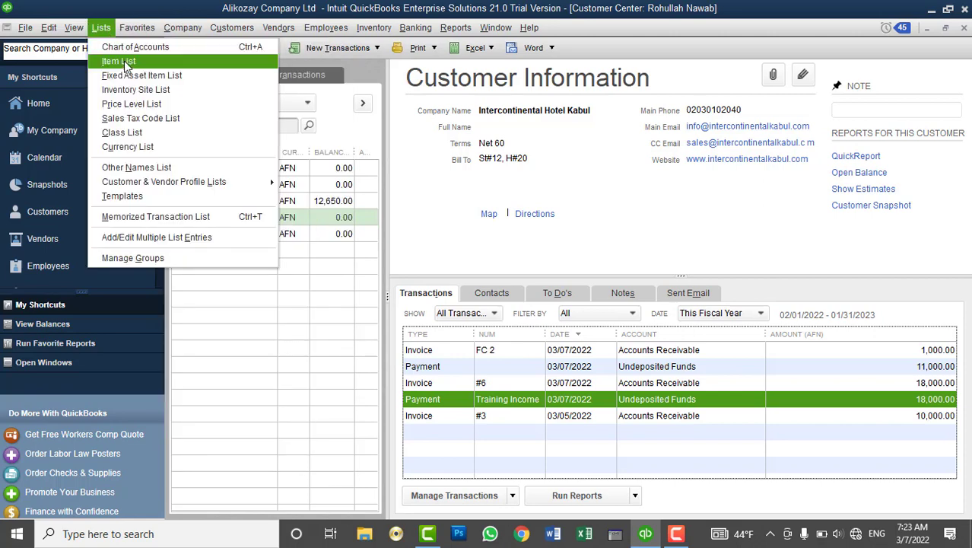
left_click(122, 62)
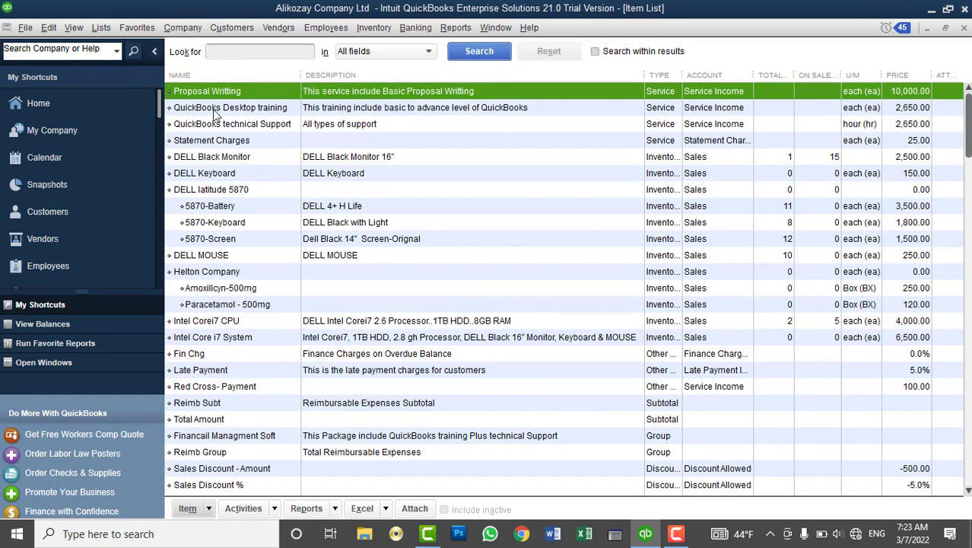
left_click(215, 109)
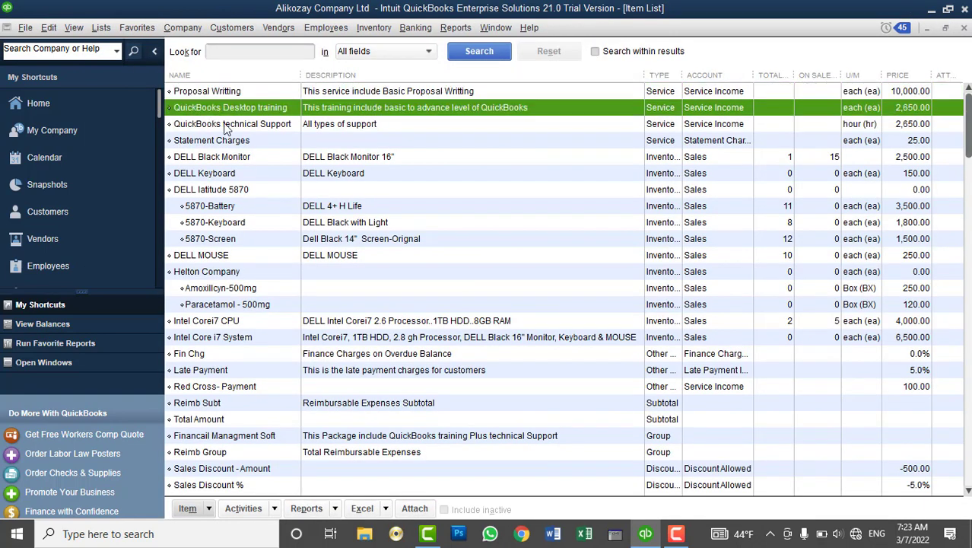
left_click(226, 125)
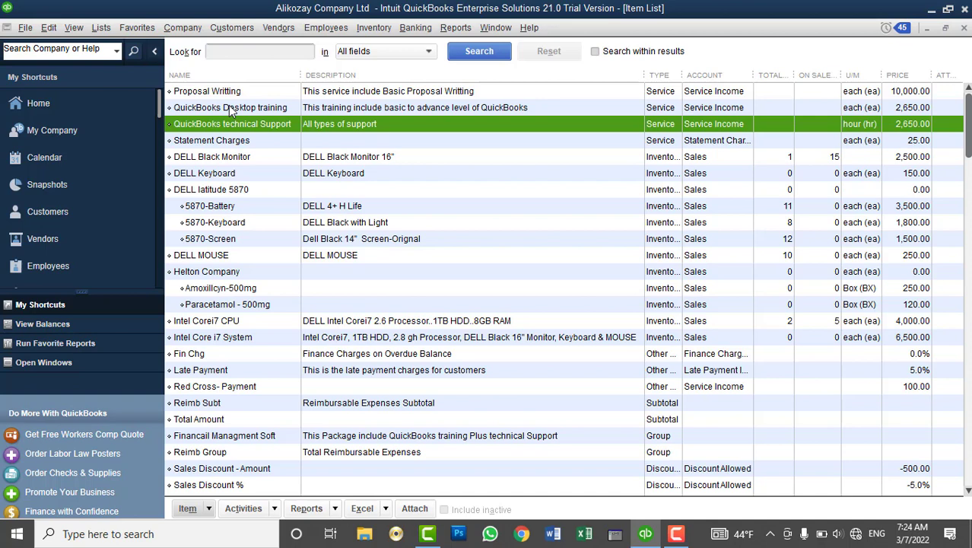
left_click(230, 109)
left_click(241, 93)
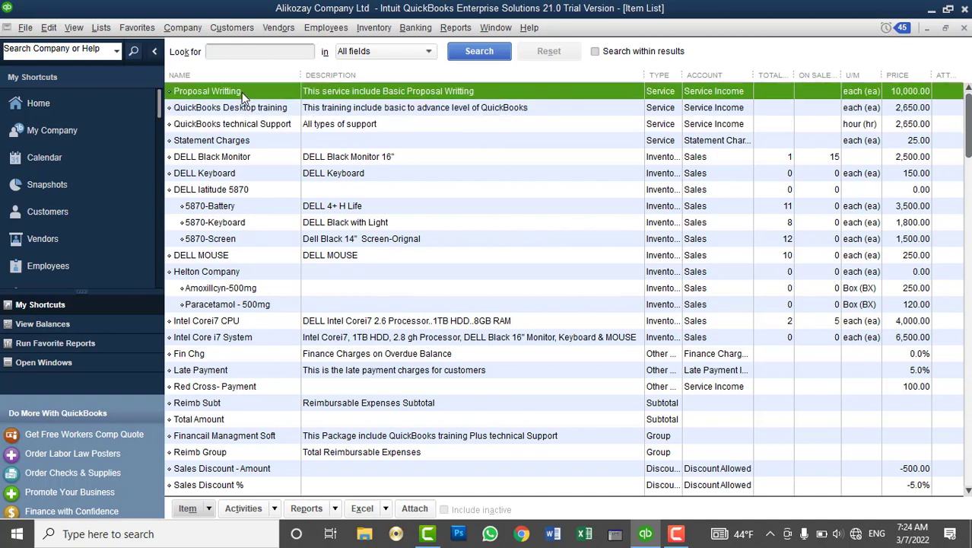
left_click(964, 28)
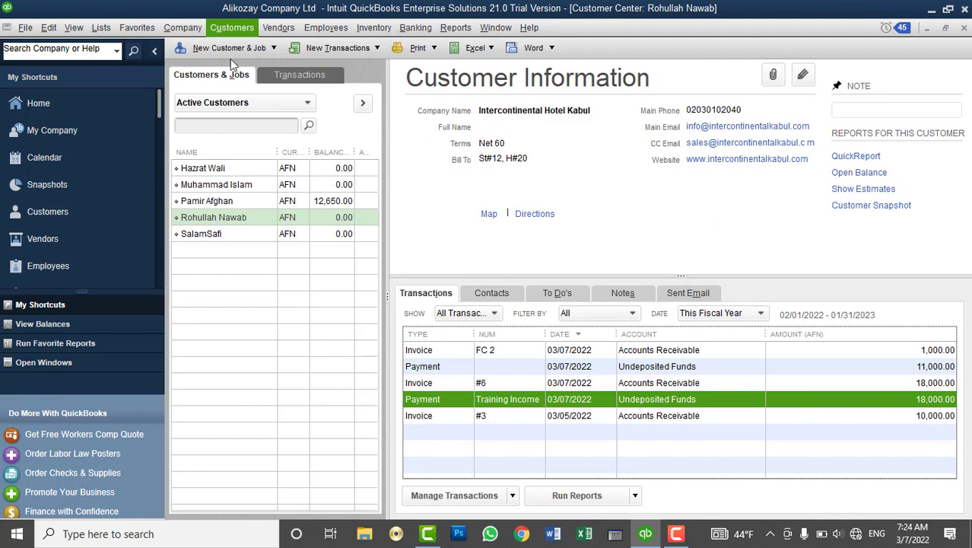
View the last listed customer's information and transactions in the Customer Center.
left_click(239, 234)
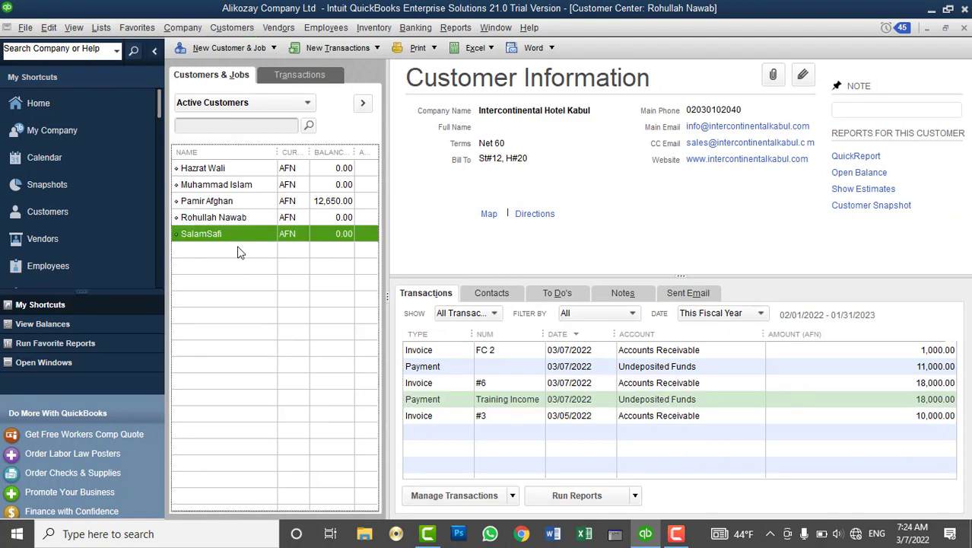
left_click(241, 199)
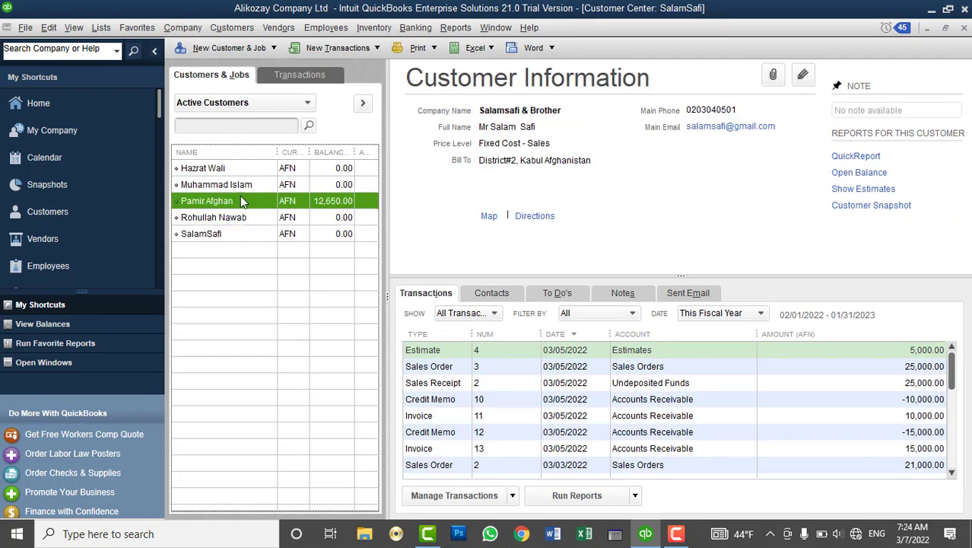
left_click(251, 235)
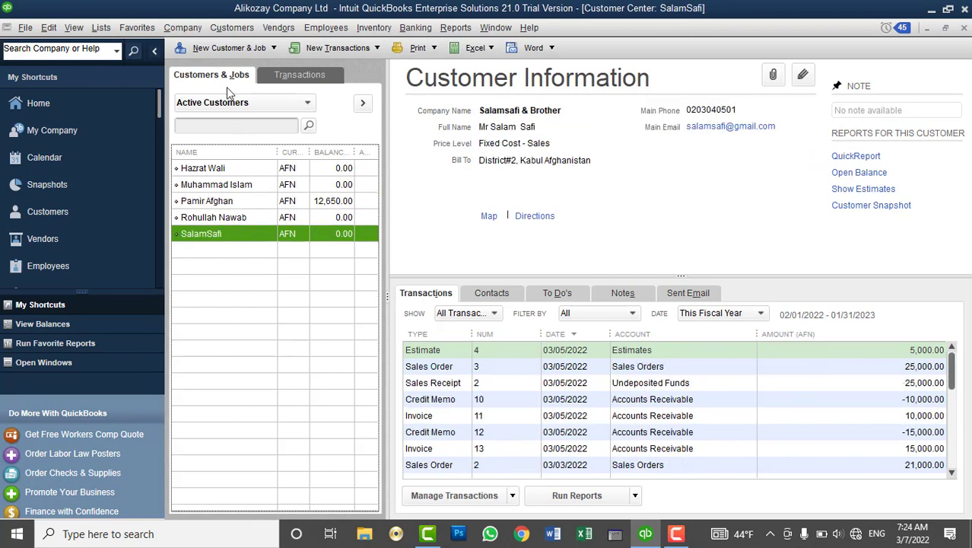
Start a single-activity time entry dated 03/05/2022 for the second employee in the name list.
left_click(232, 27)
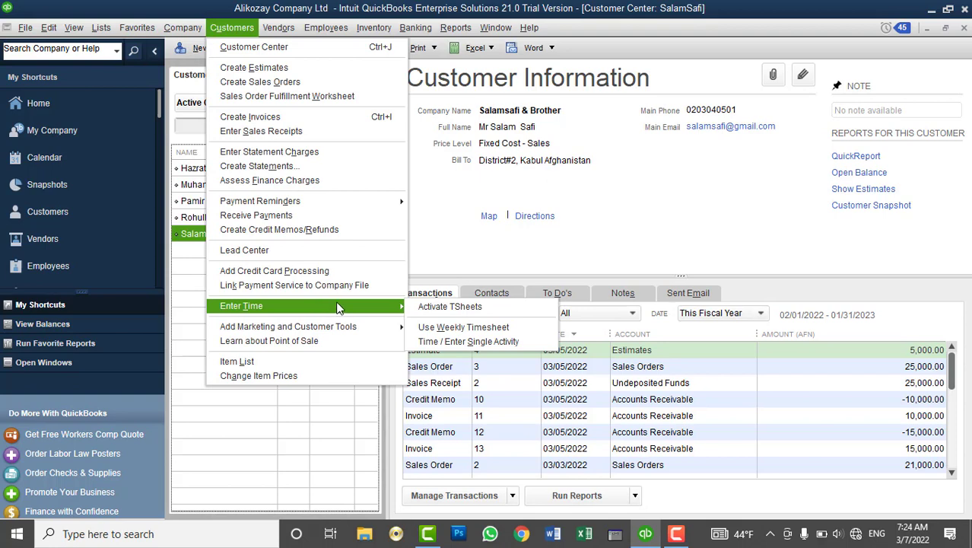
left_click(490, 344)
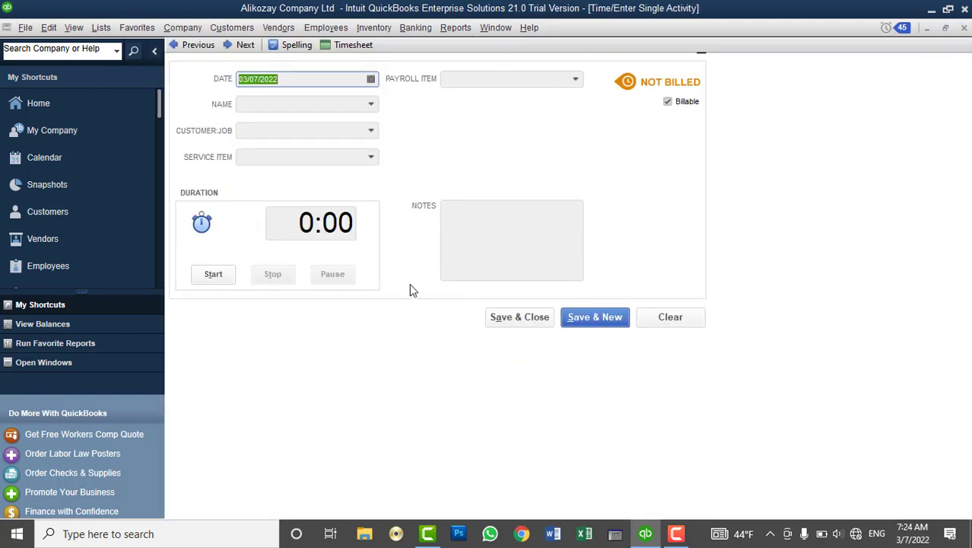
left_click(371, 79)
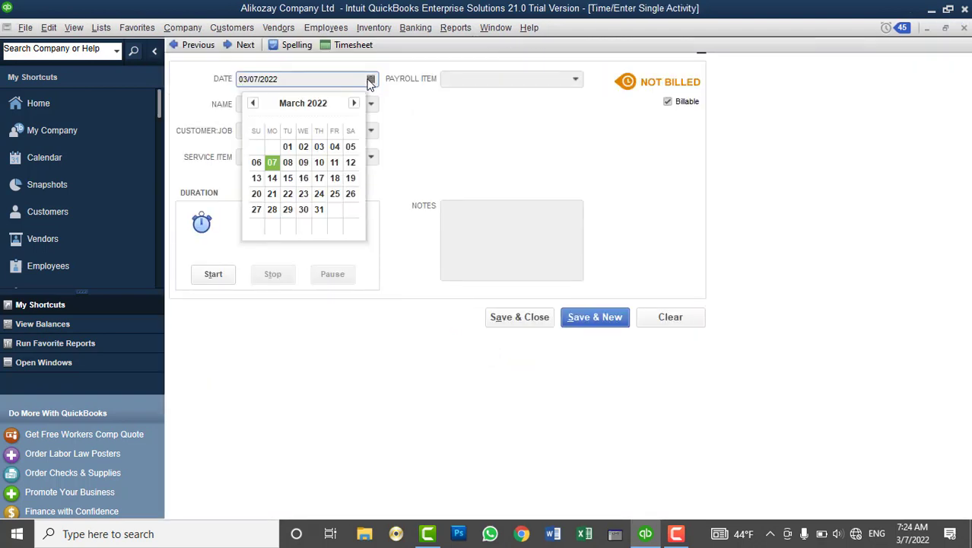
left_click(357, 147)
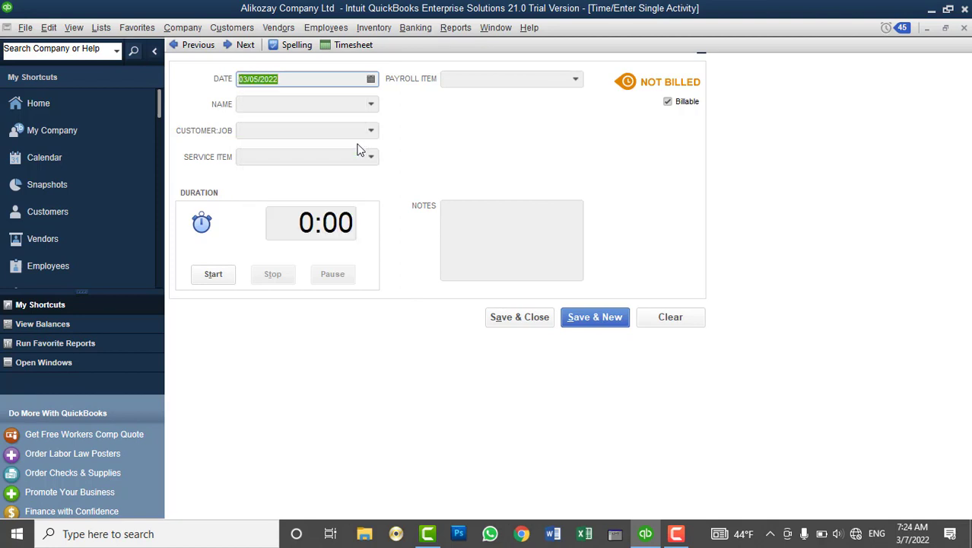
left_click(371, 105)
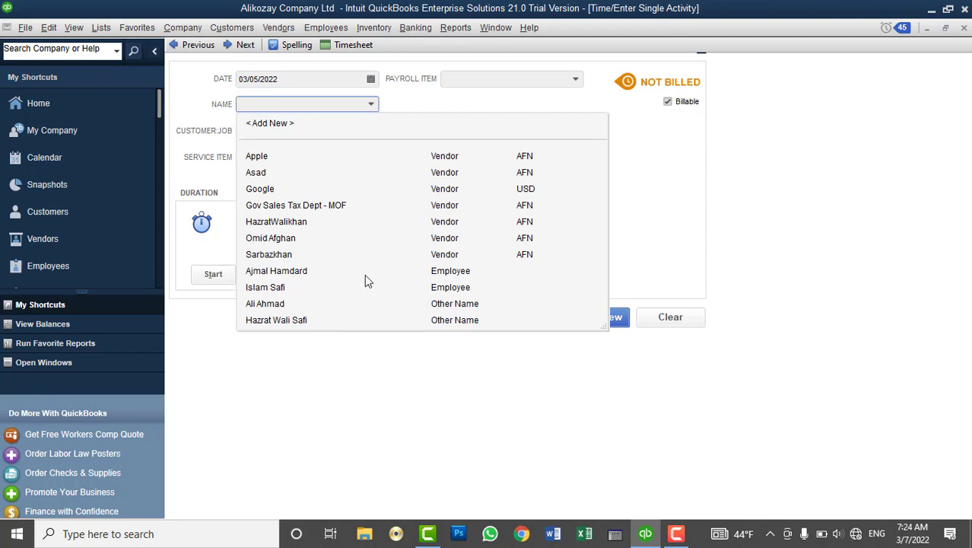
left_click(271, 288)
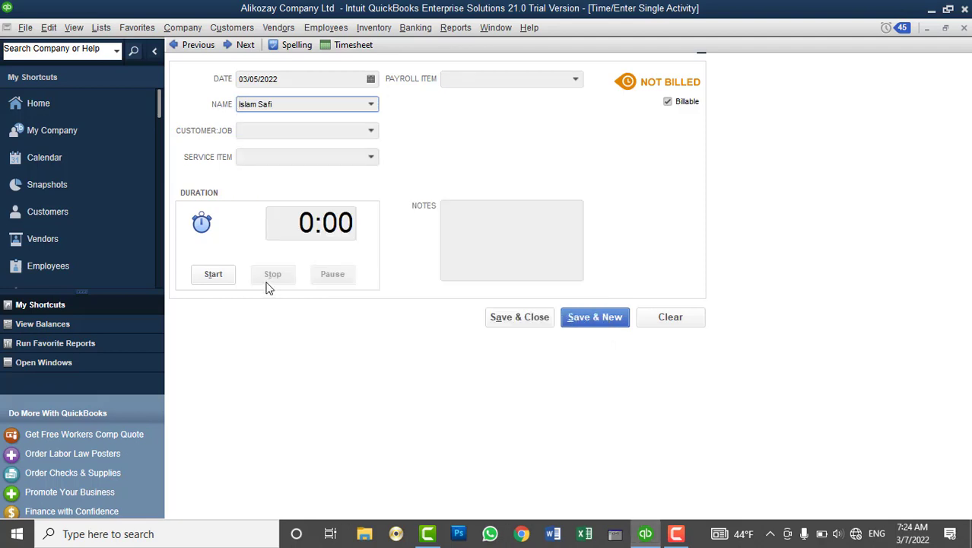
Assign the time entry to the customer with the 12,650.00 balance and set the service item to Proposal Writting.
left_click(371, 132)
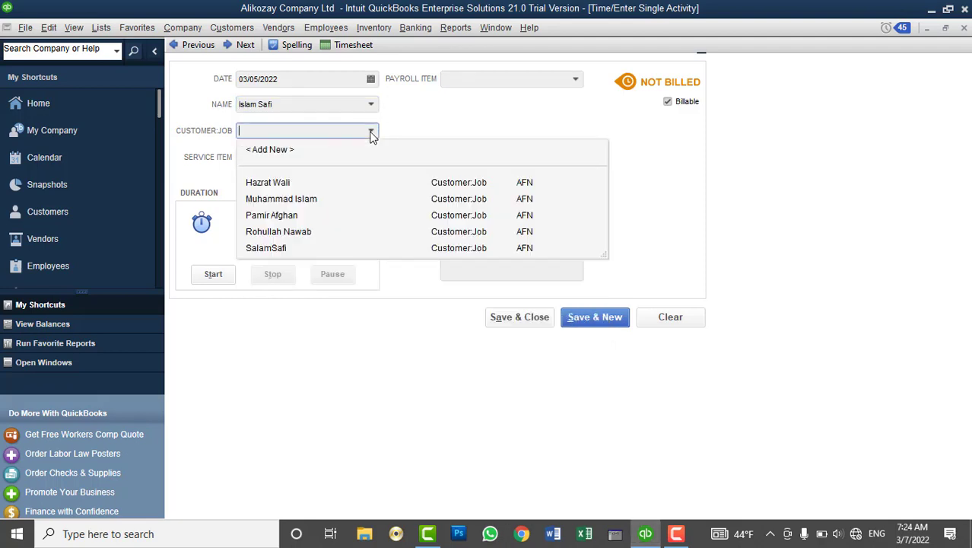
left_click(296, 218)
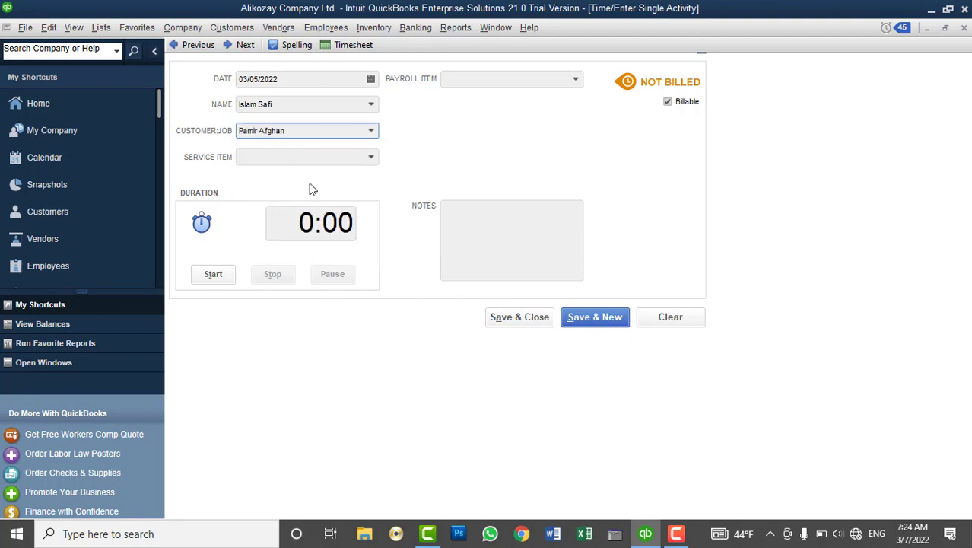
left_click(372, 159)
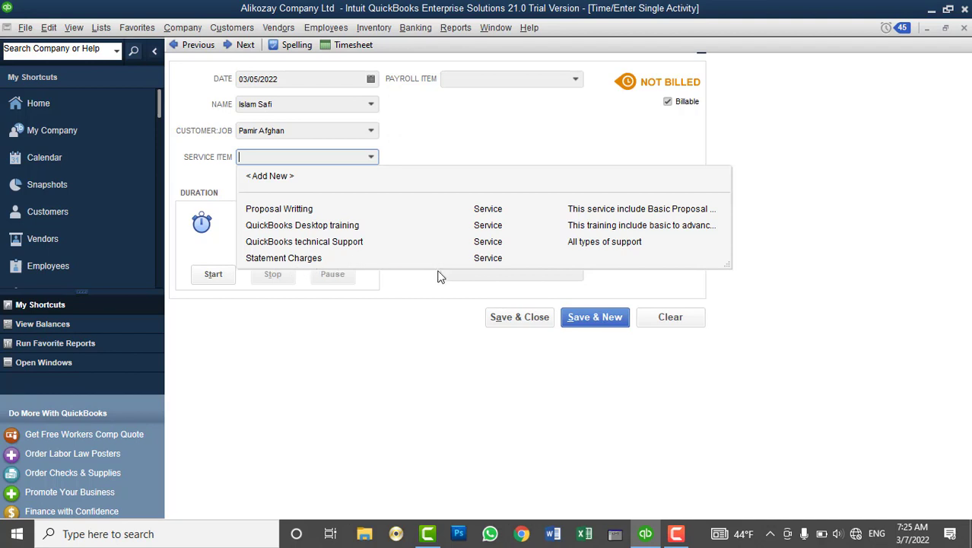
left_click(257, 213)
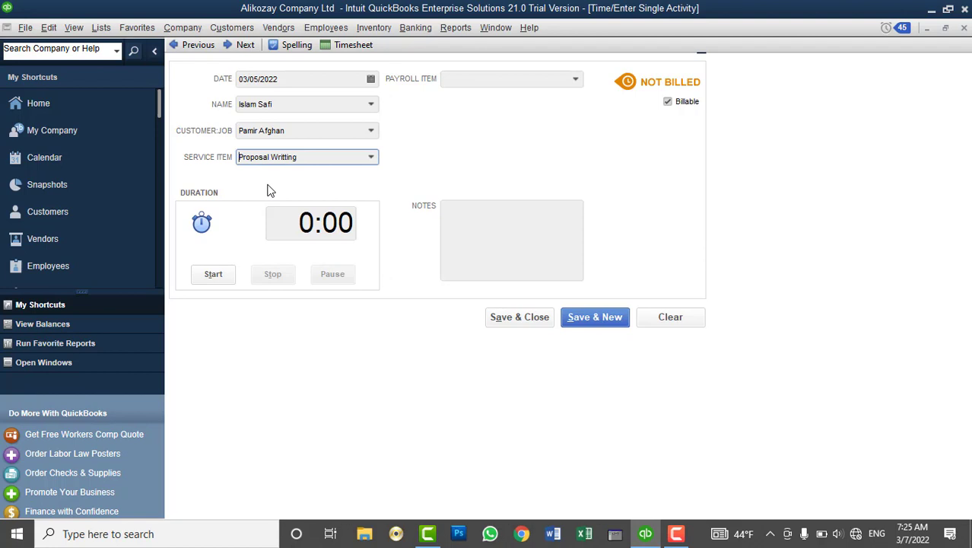
Check the unit of measure and price of the QuickBooks technical Support service in the Item List, then close the list.
left_click(372, 157)
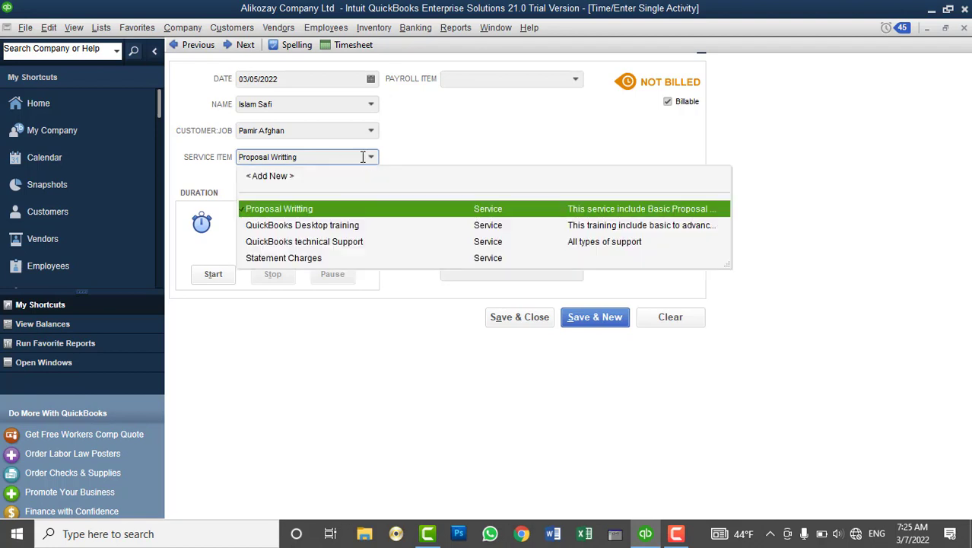
left_click(421, 149)
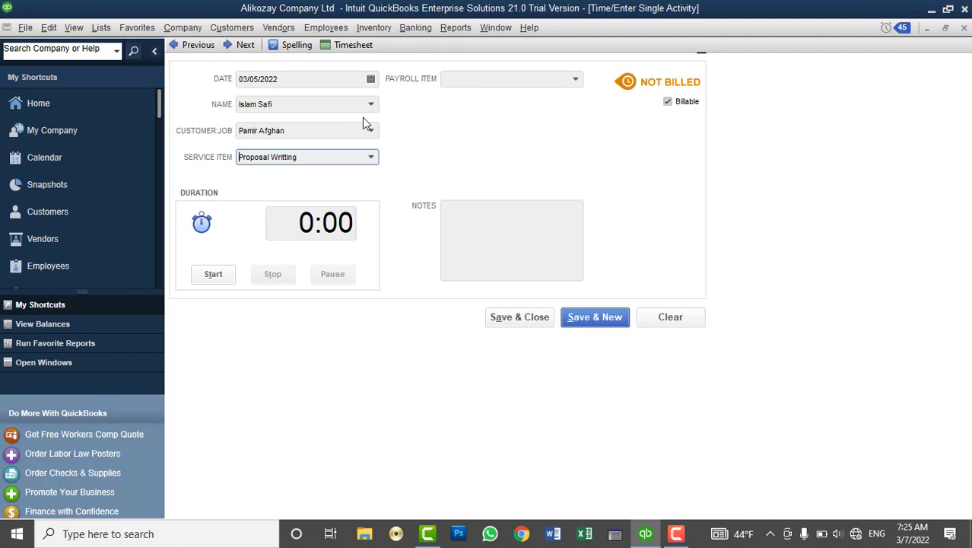
left_click(100, 27)
left_click(121, 62)
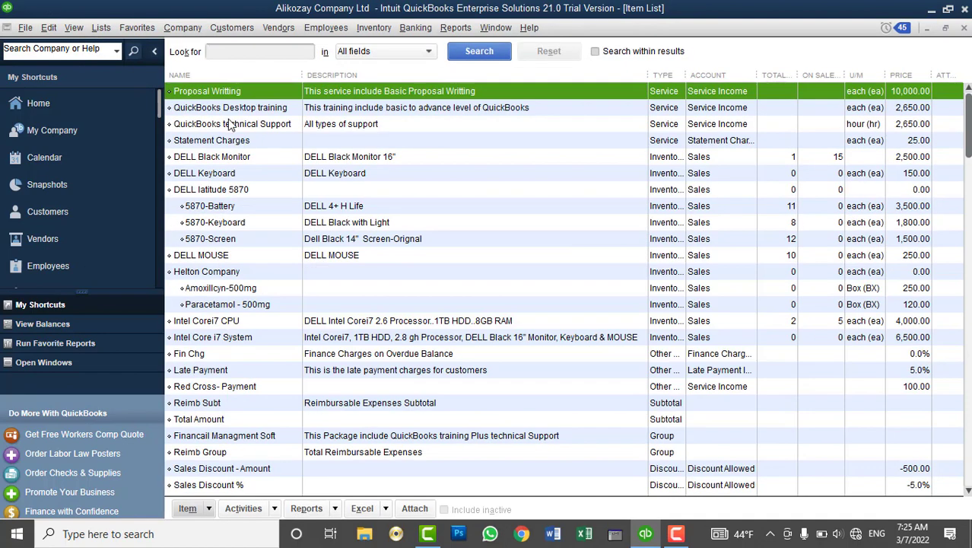
left_click(826, 125)
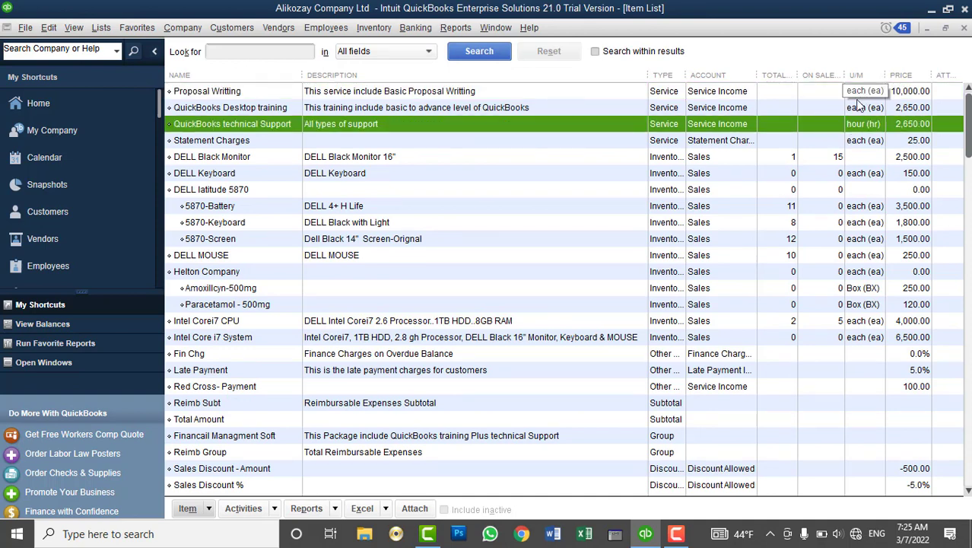
left_click(963, 28)
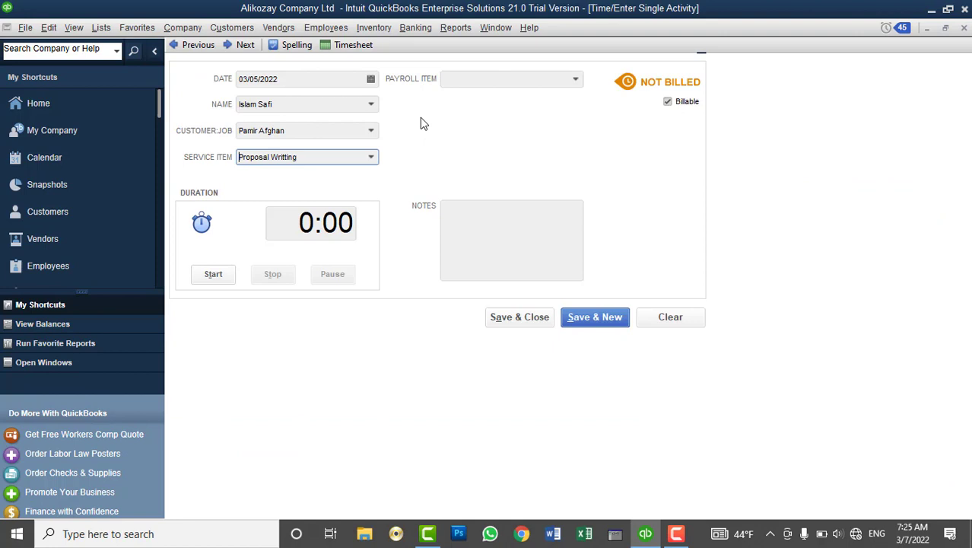
Set the time entry's service item to QuickBooks technical Support and its duration to 5:00.
left_click(372, 157)
left_click(352, 241)
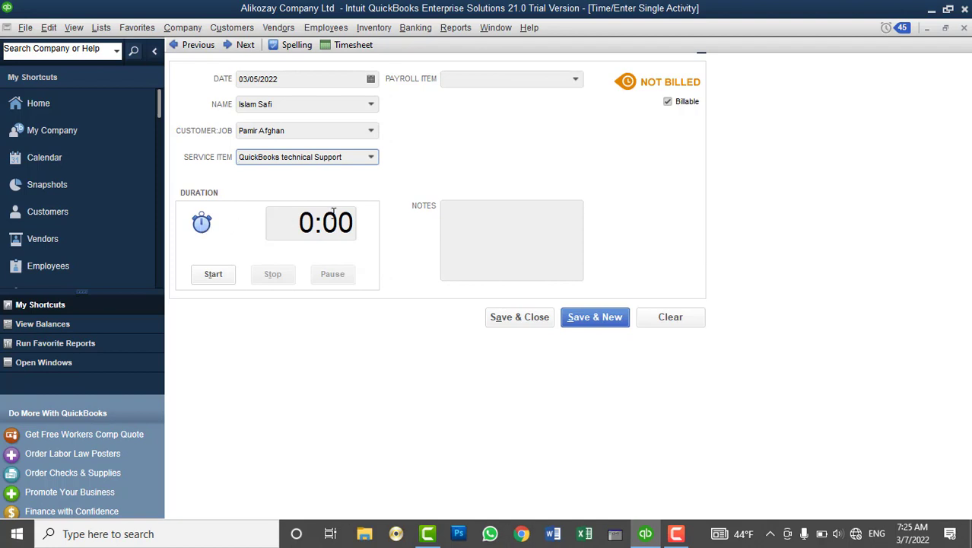
left_click(315, 224)
left_click(219, 275)
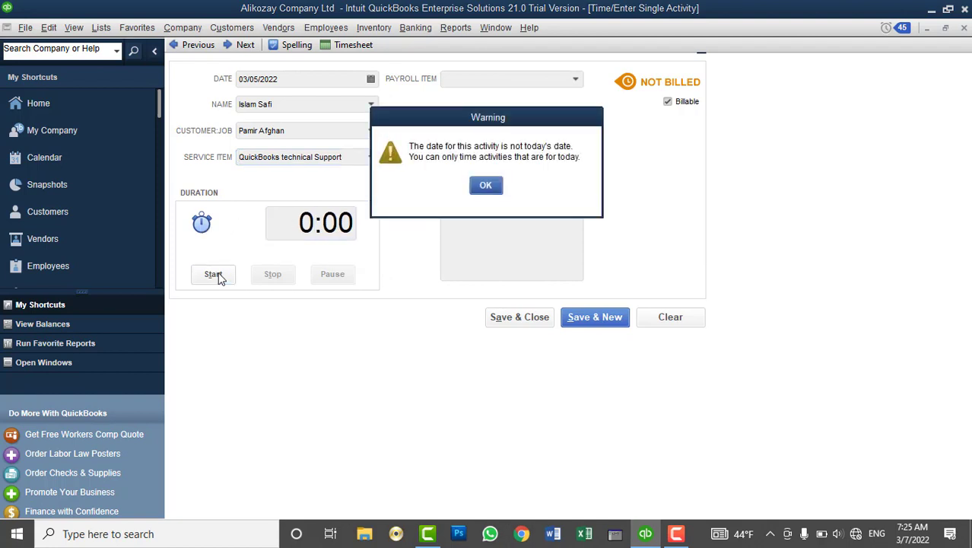
left_click(485, 185)
left_click(304, 225)
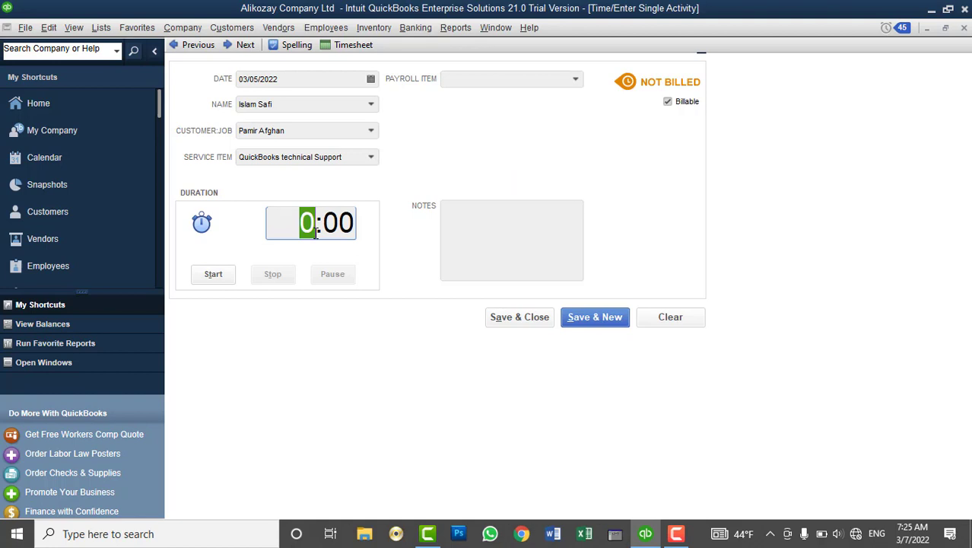
type("5")
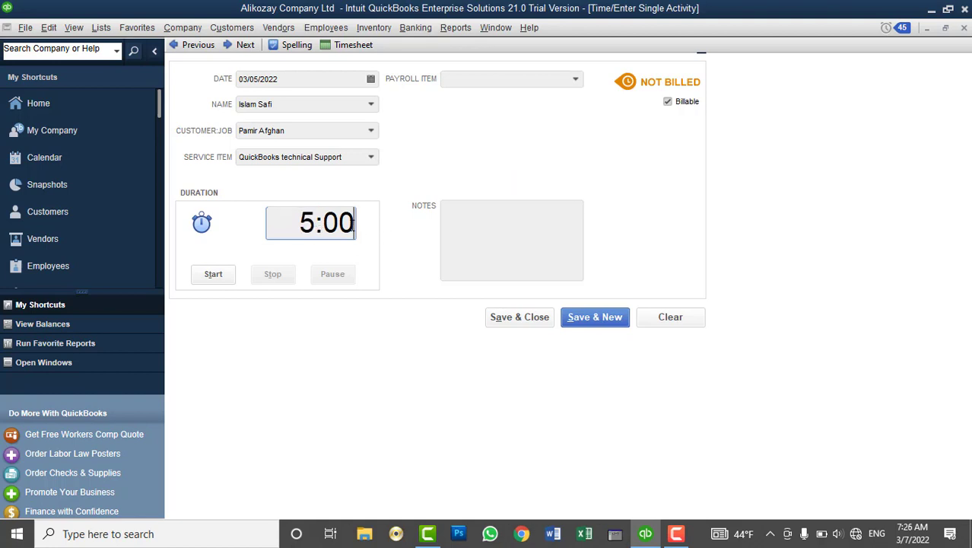
Try to save and close the time entry for the second employee without a payroll item or notes.
left_click(547, 254)
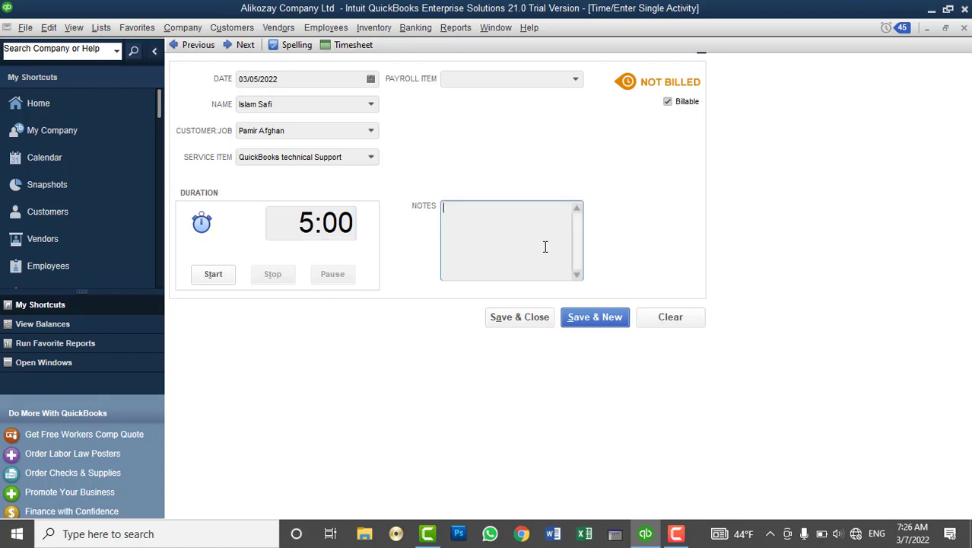
left_click(516, 318)
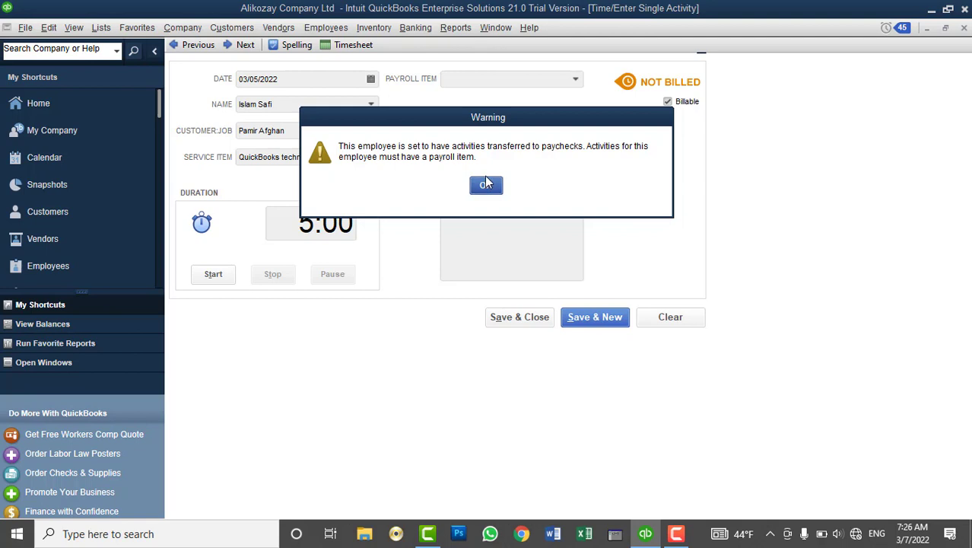
left_click_drag(493, 121, 533, 122)
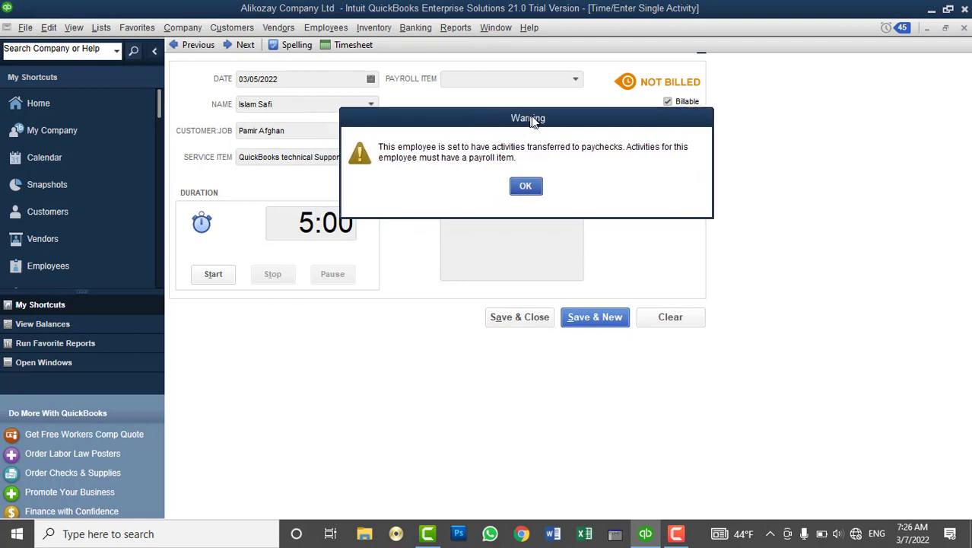
left_click(525, 185)
Reassign the time entry to the first employee in the name list, then save and close it.
left_click(371, 105)
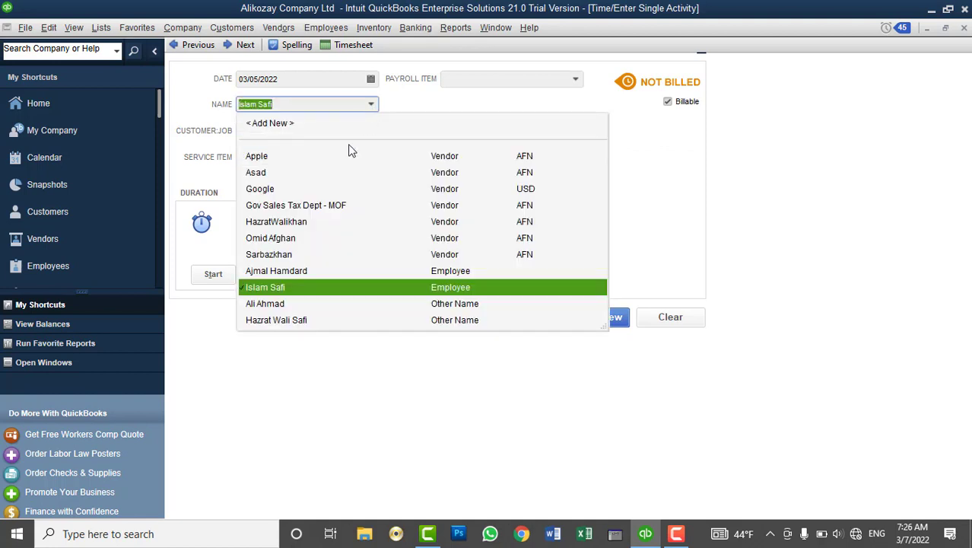
left_click(292, 271)
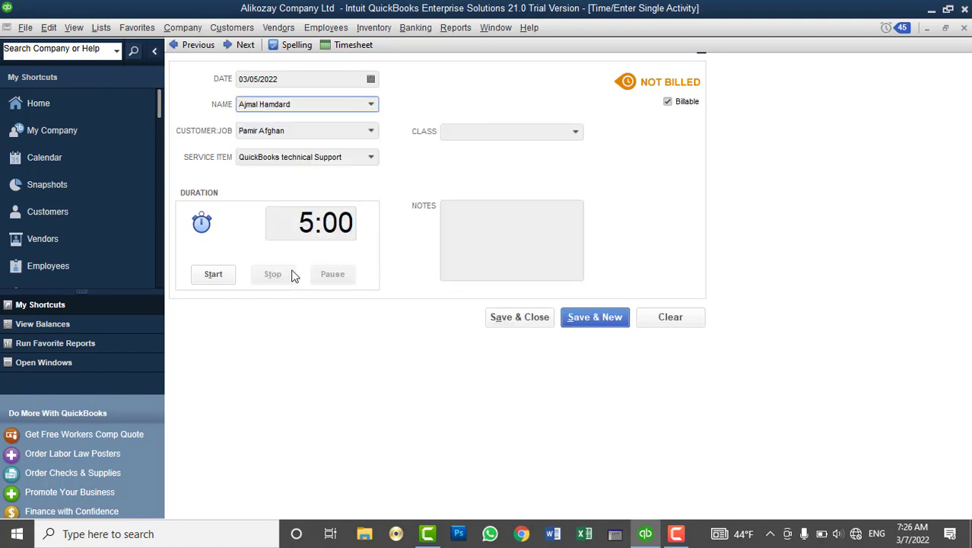
left_click(521, 318)
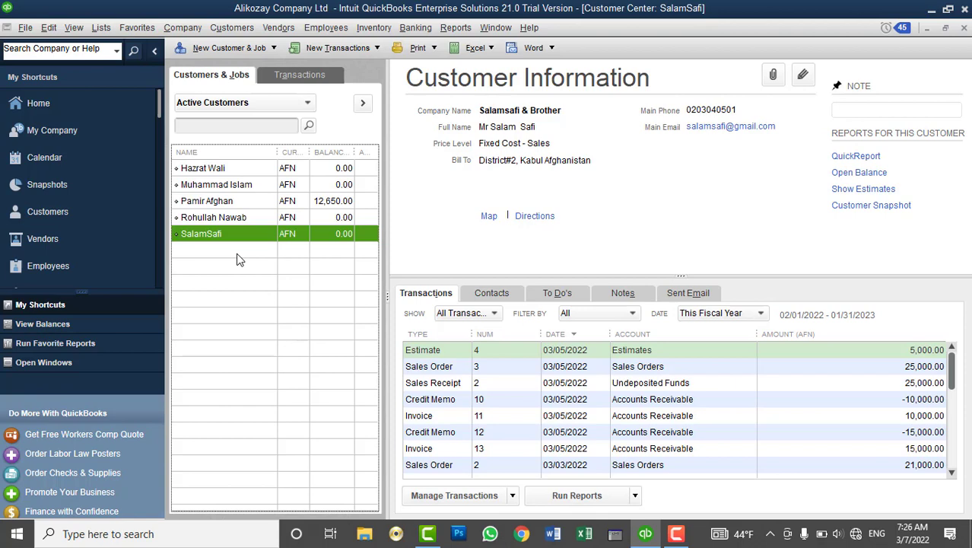
Open a new invoice from the Customer Center for the customer with the 12,650.00 balance, then clear the form.
left_click(299, 207)
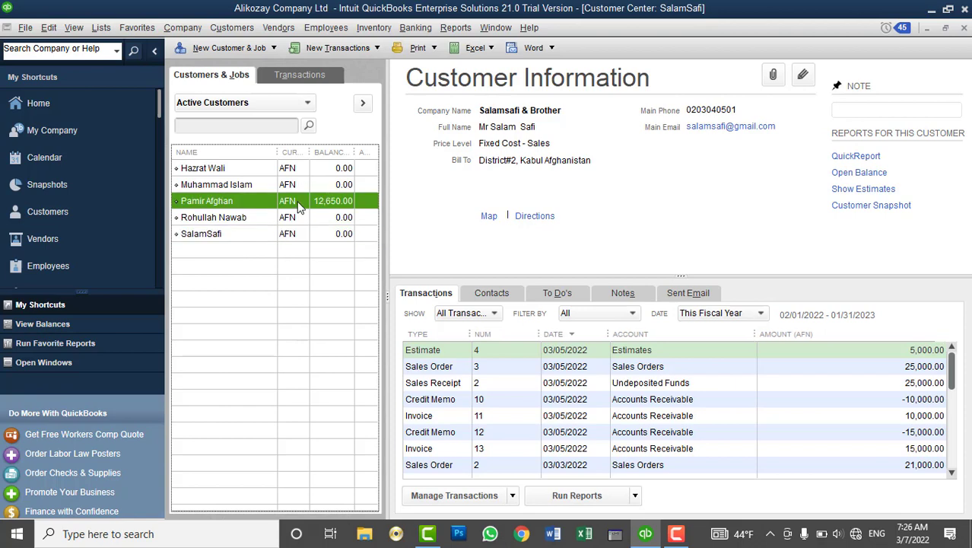
left_click(336, 51)
left_click(332, 99)
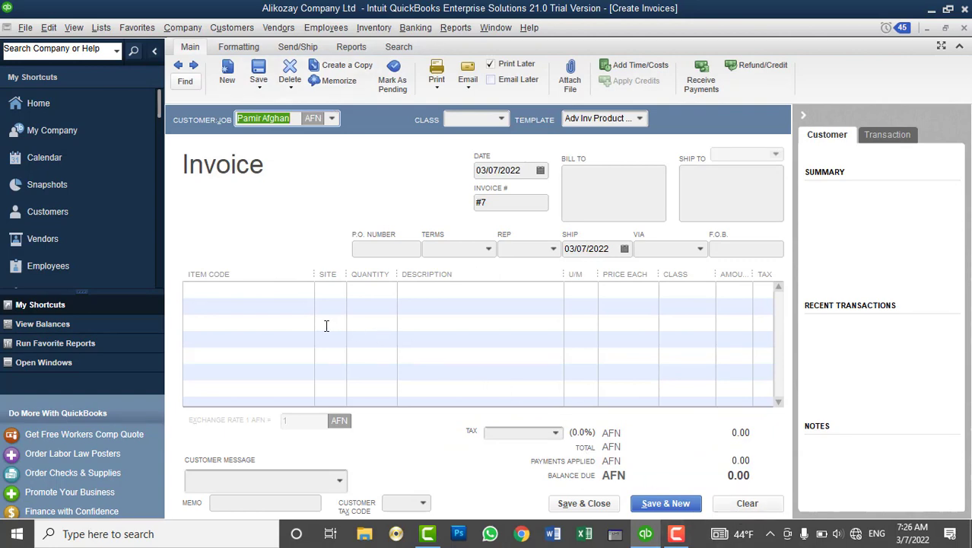
left_click(732, 502)
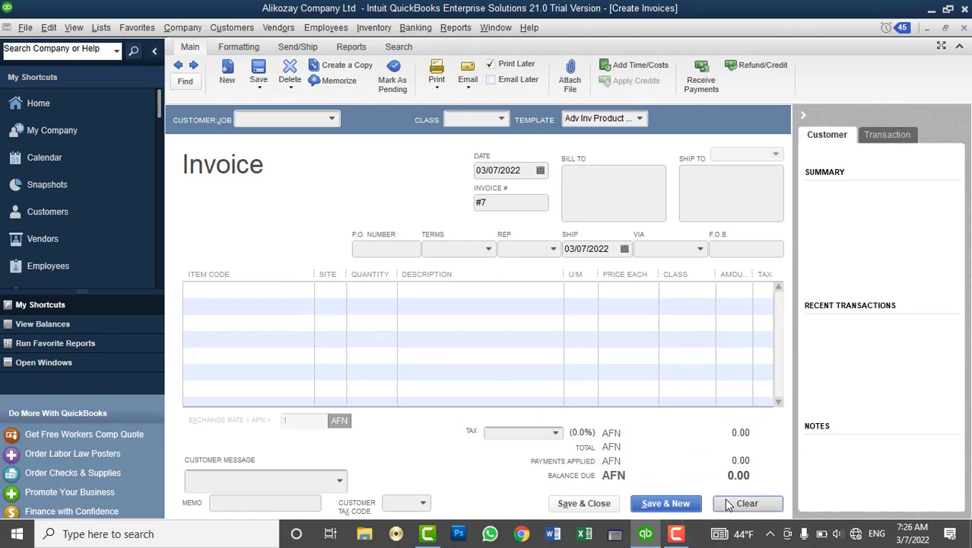
Select the third listed customer, skip the available estimate, mark the 03/05/2022 billable time, then cancel the time and costs selection.
left_click(331, 120)
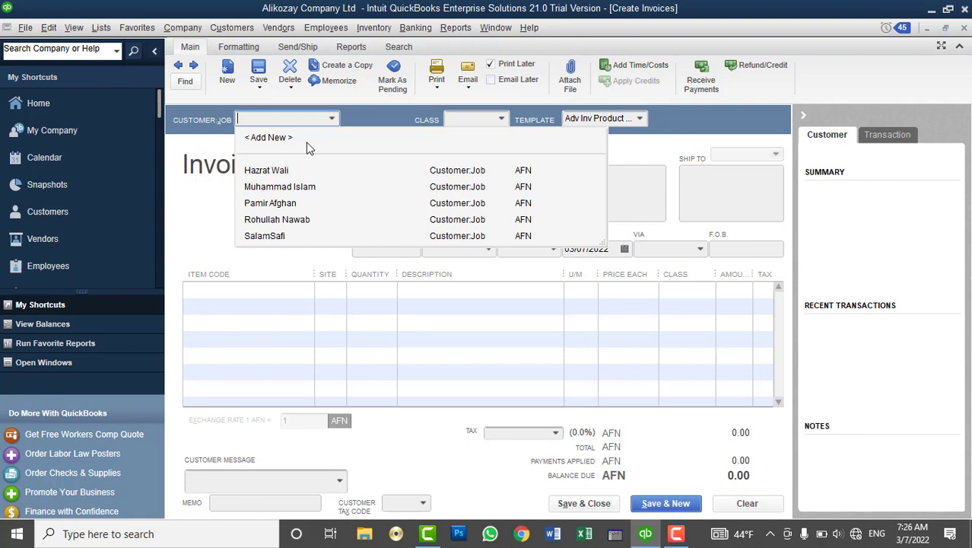
left_click(283, 207)
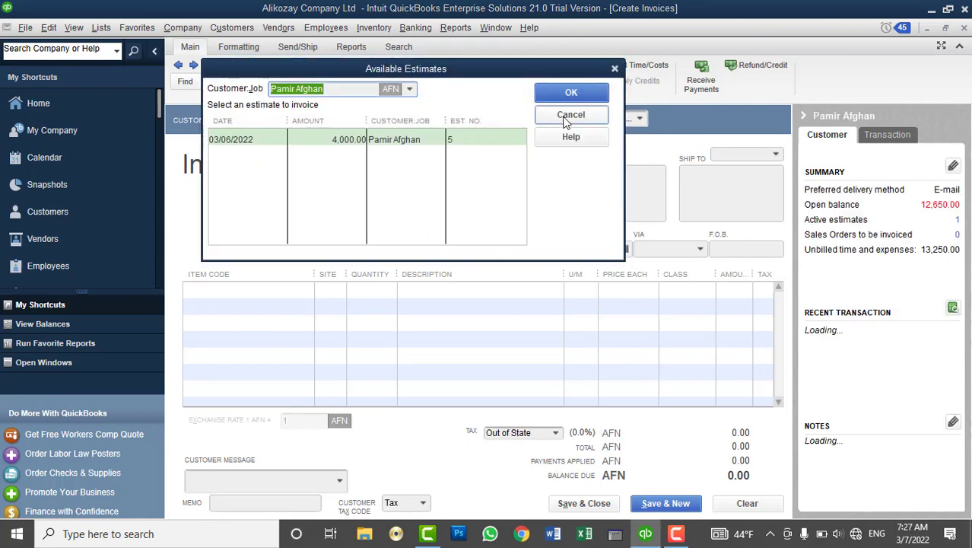
left_click(571, 115)
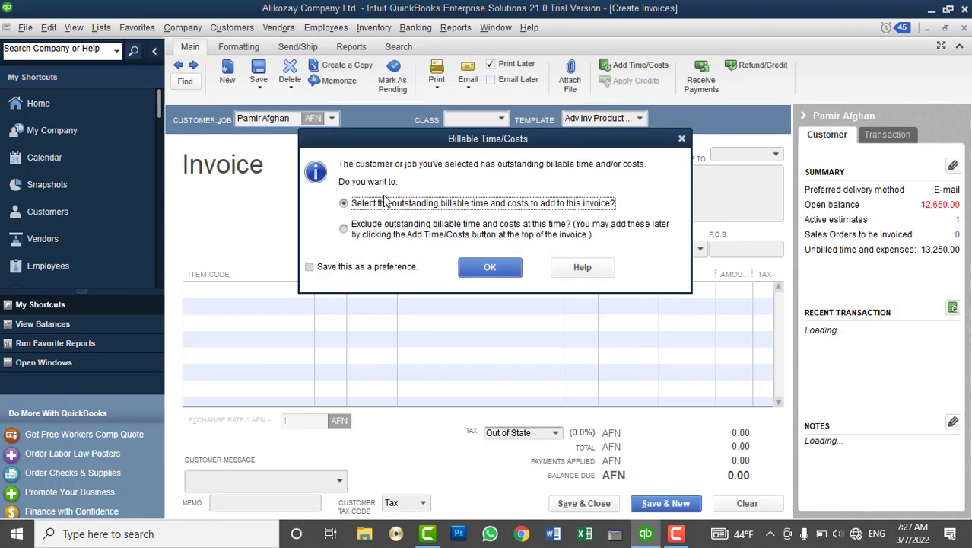
left_click(488, 270)
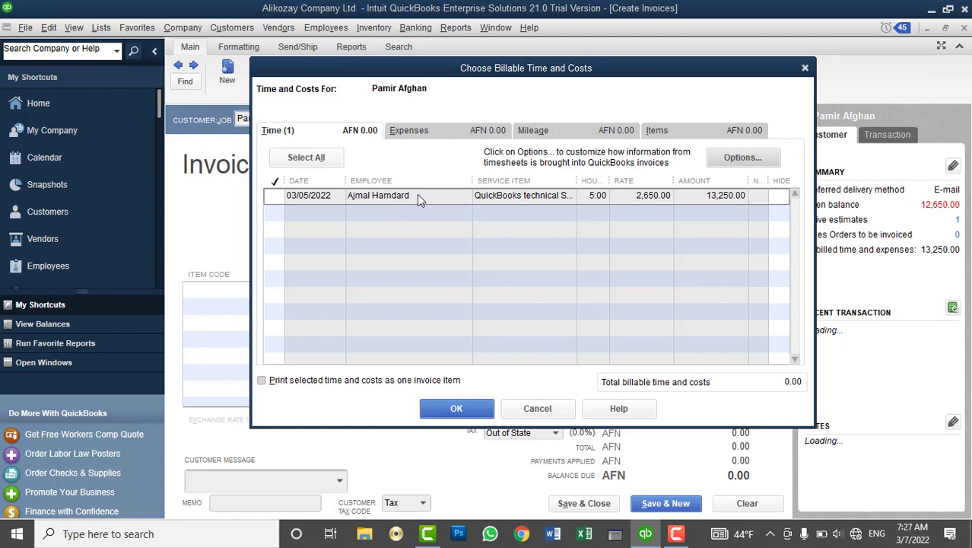
left_click(272, 196)
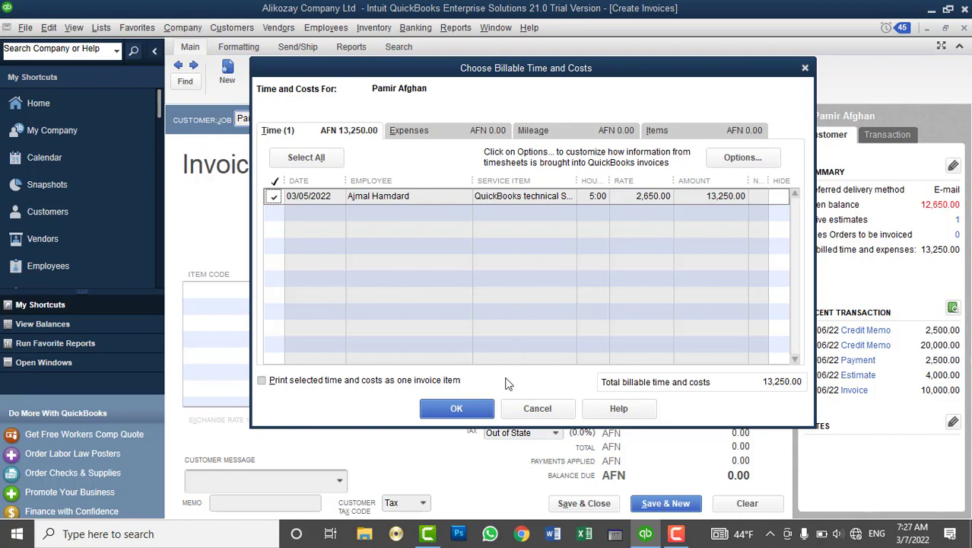
left_click(537, 409)
Review the QuickBooks technical Support service's hourly unit and price in the Item List, then return to the invoice.
left_click(107, 30)
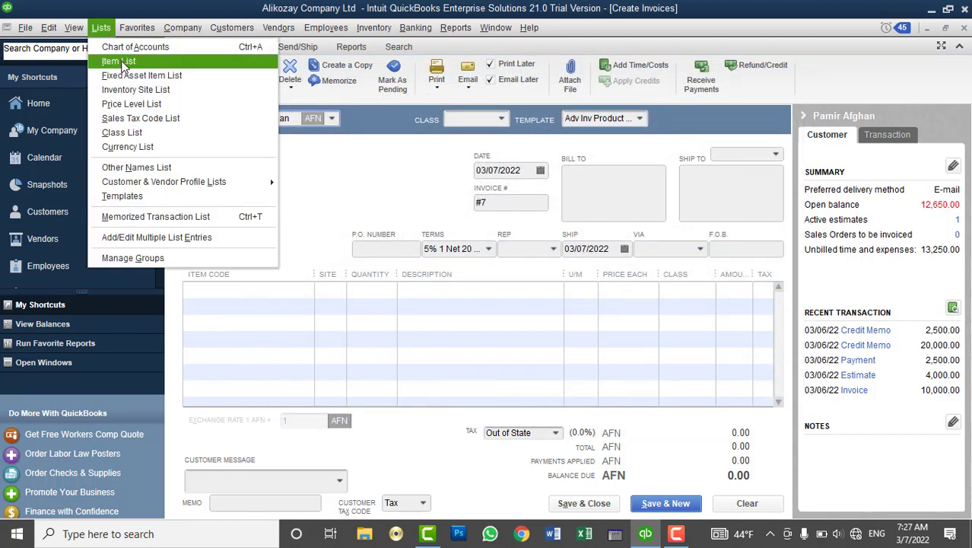
left_click(122, 62)
left_click(242, 126)
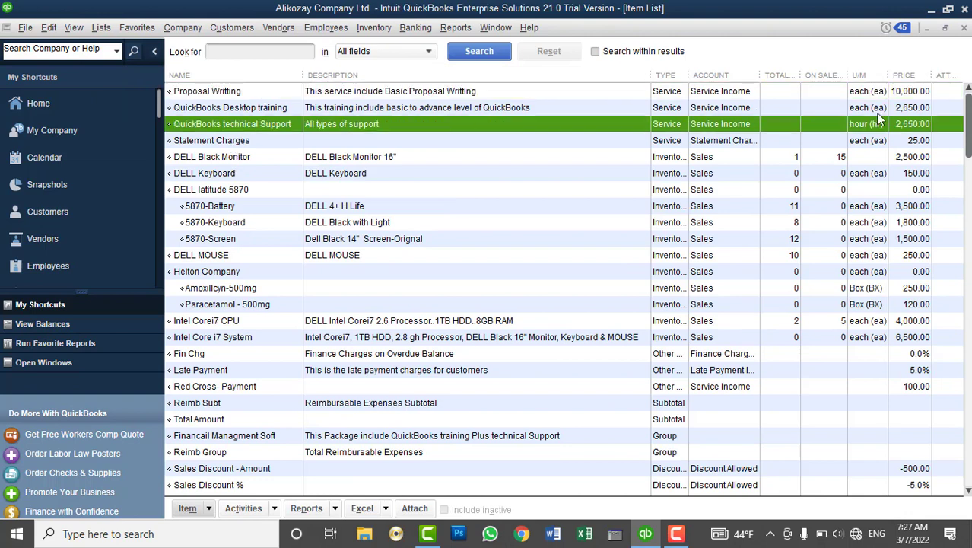
left_click(964, 28)
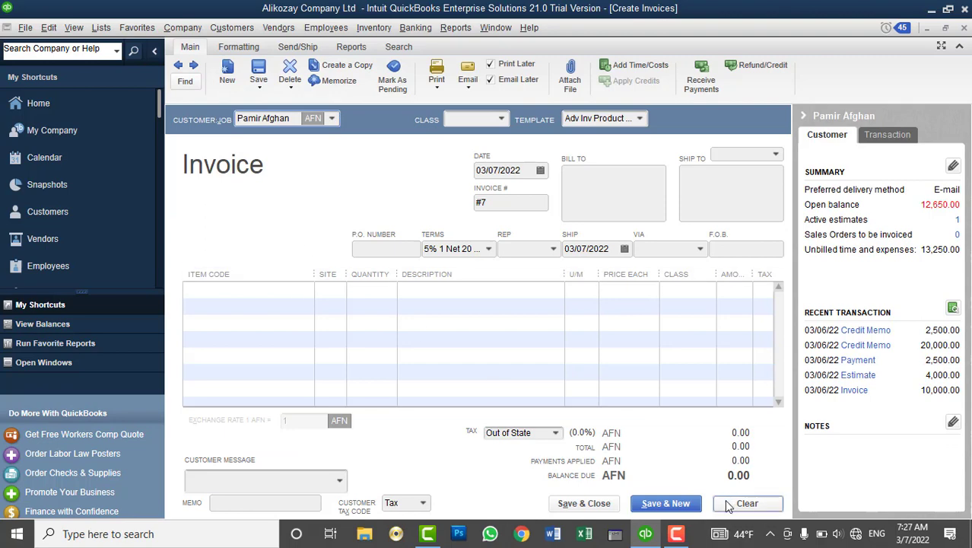
Clear the invoice, reselect the customer with the 12,650.00 balance, skip the estimate, and add the 03/05/2022 QuickBooks technical Support time.
left_click(724, 502)
left_click(332, 119)
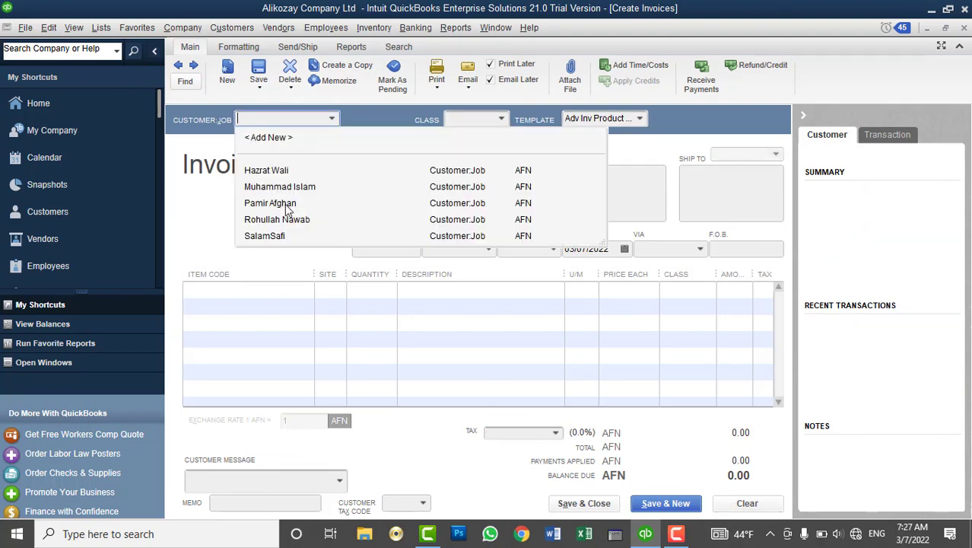
left_click(286, 203)
left_click(558, 112)
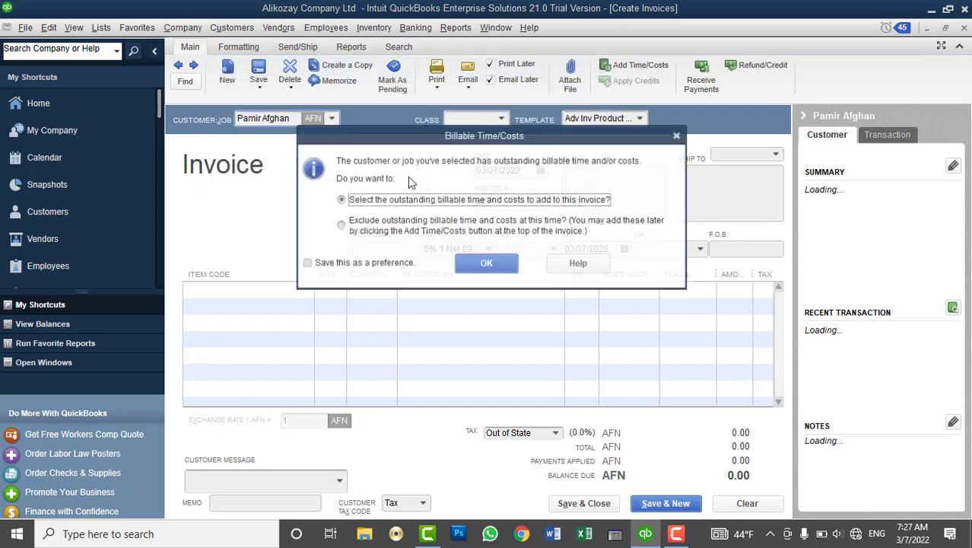
left_click(468, 263)
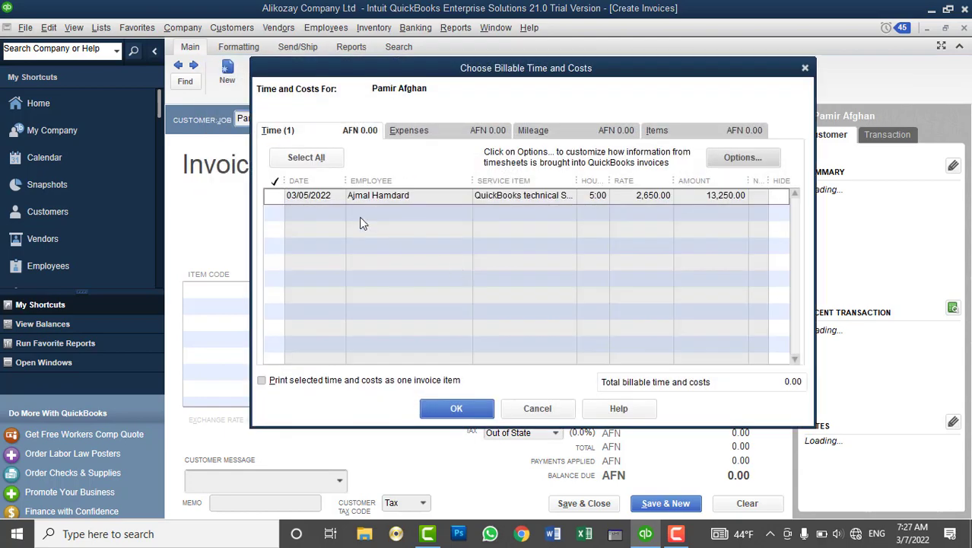
left_click(276, 197)
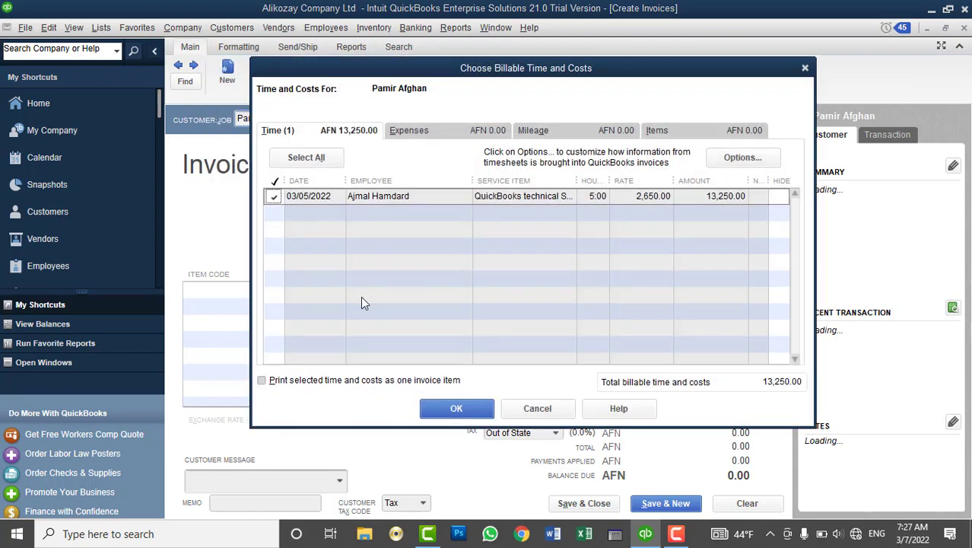
left_click(449, 411)
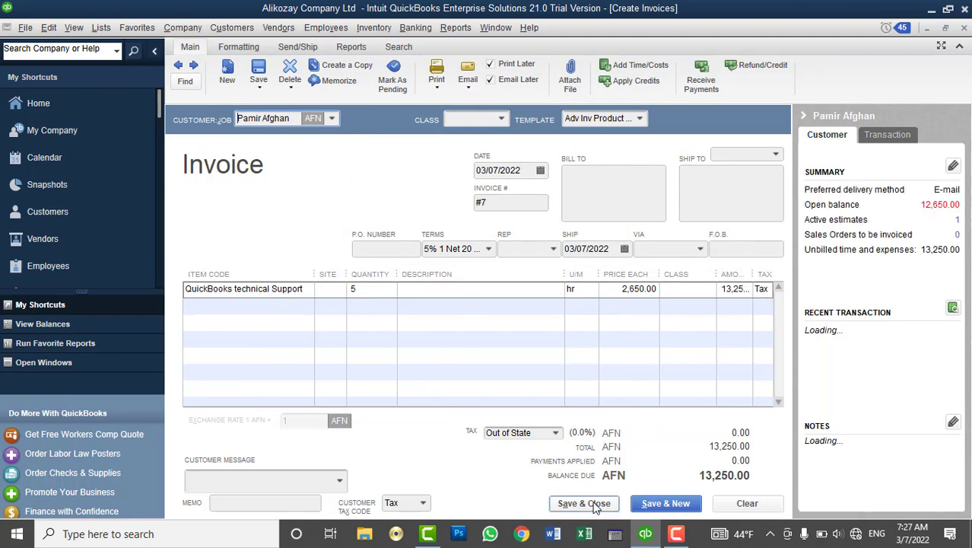
Save and close the customer's invoice without providing an email address.
left_click(596, 508)
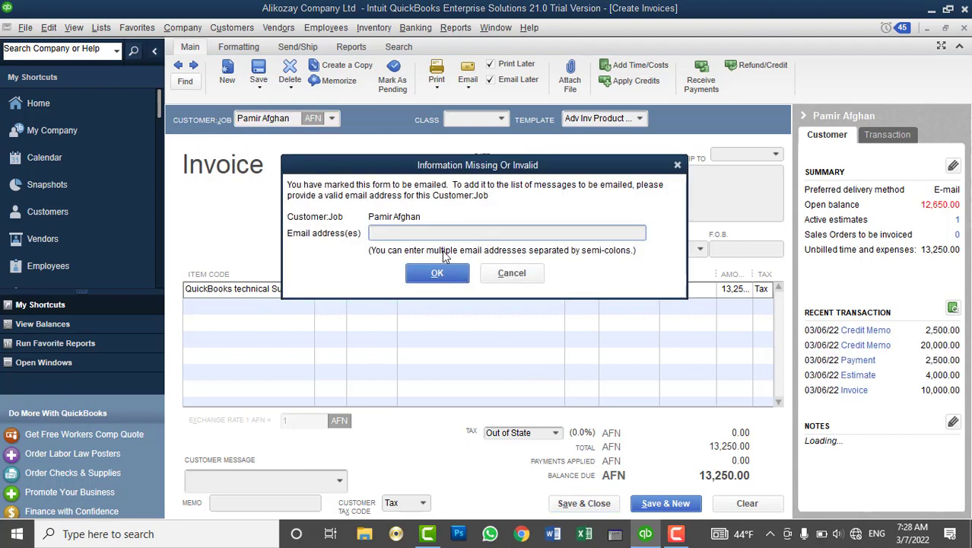
left_click_drag(503, 171, 516, 152)
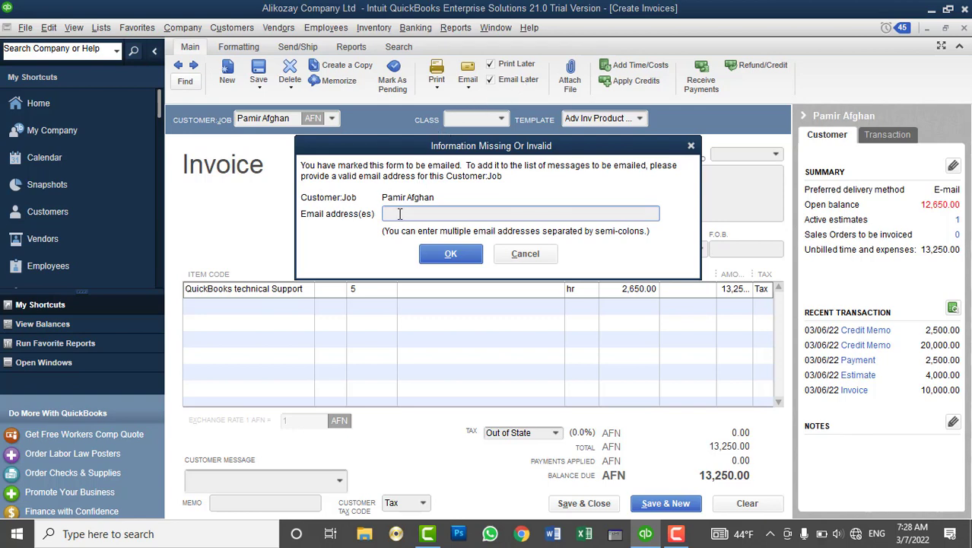
left_click(510, 254)
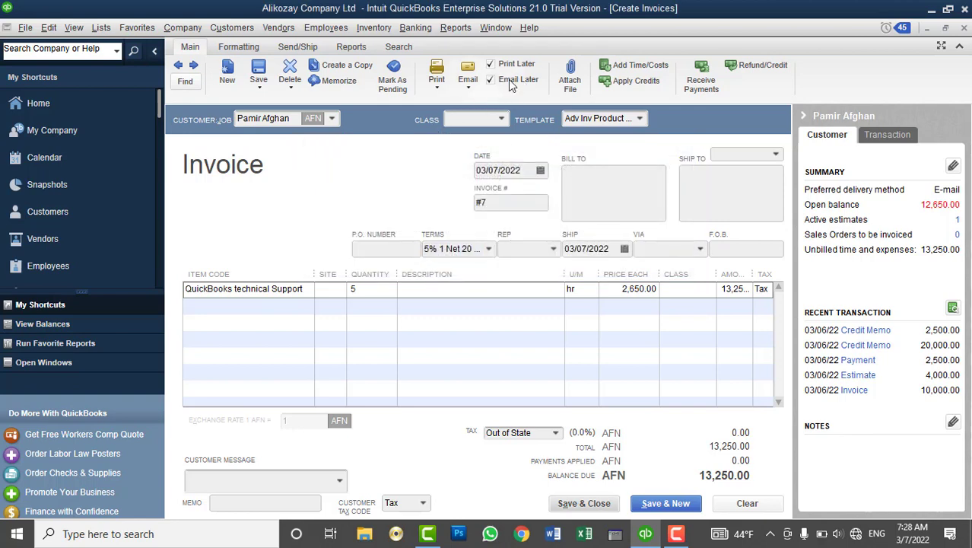
left_click(584, 504)
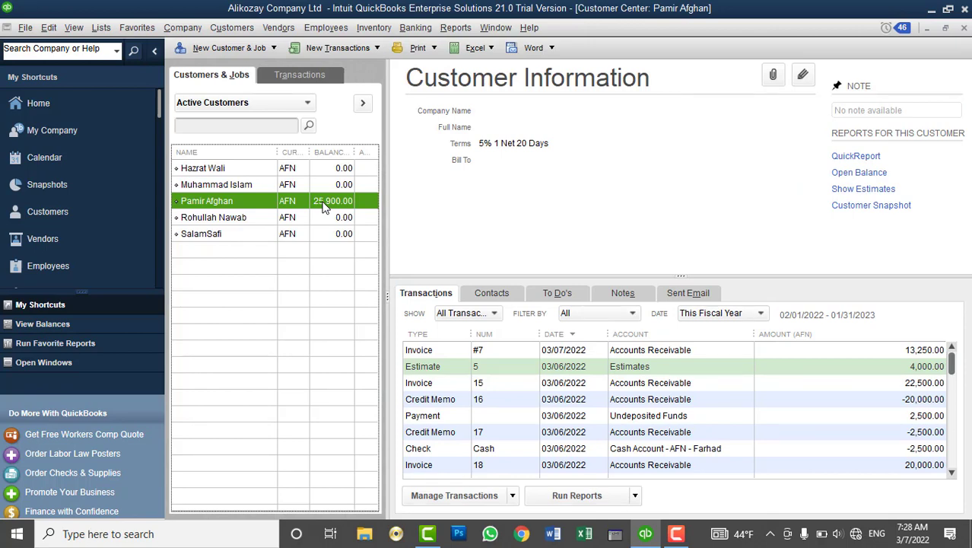
Receive a cash payment for all three open invoices of the customer with the 25,900.00 balance, then save and close it.
left_click(232, 27)
left_click(320, 53)
left_click(330, 49)
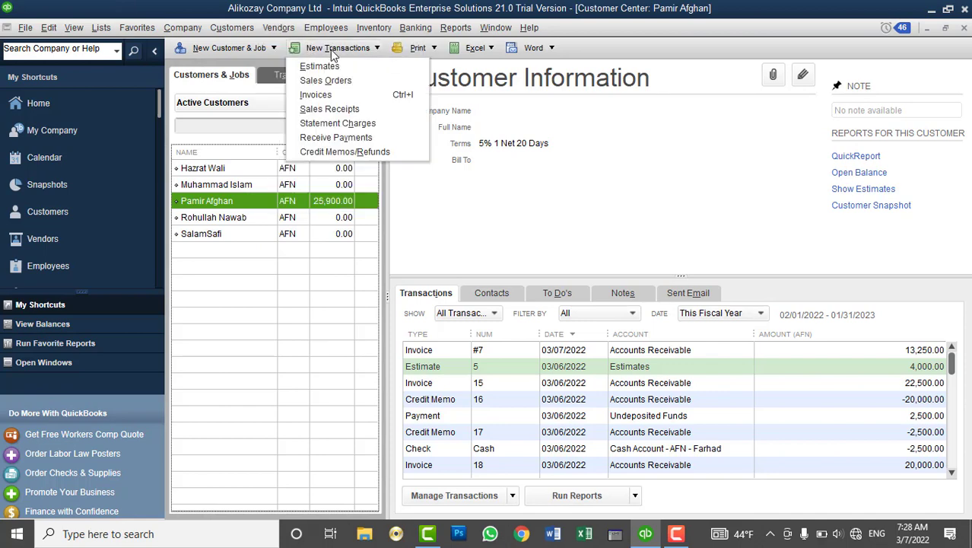
left_click(358, 137)
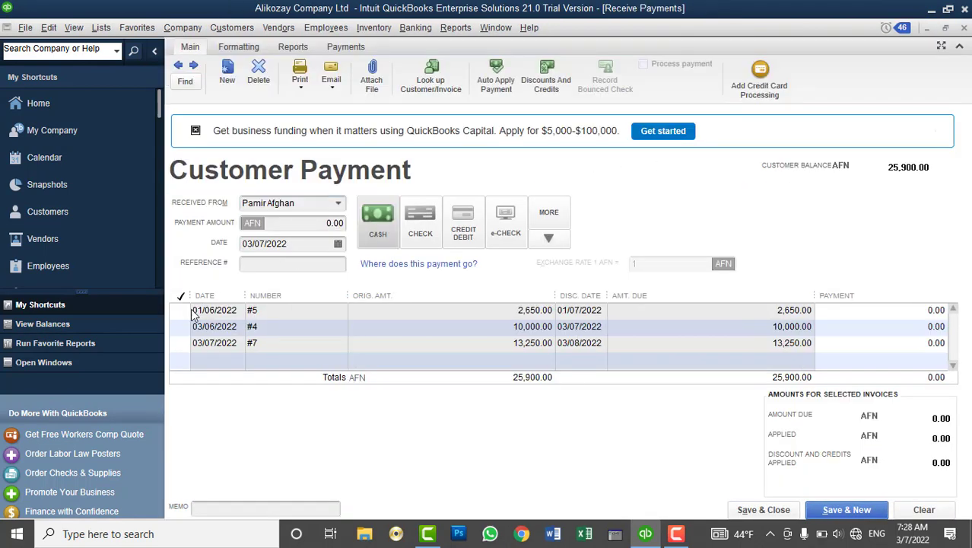
left_click(182, 311)
left_click(183, 326)
left_click(183, 343)
left_click(377, 221)
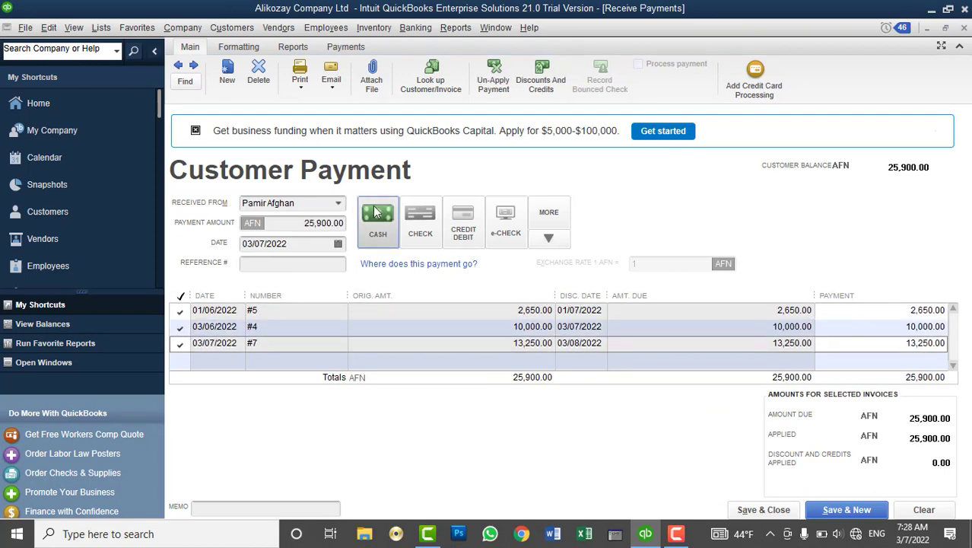
left_click(763, 510)
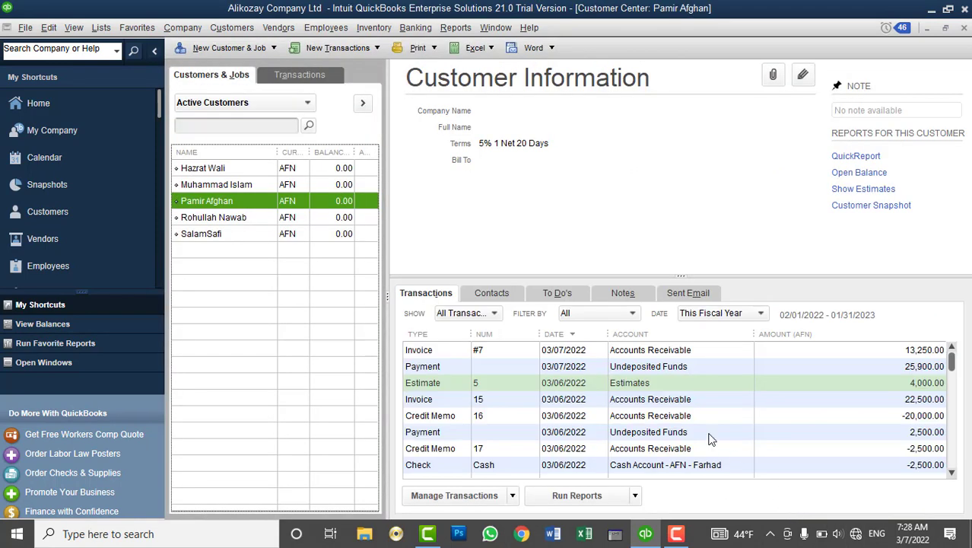
left_click(232, 27)
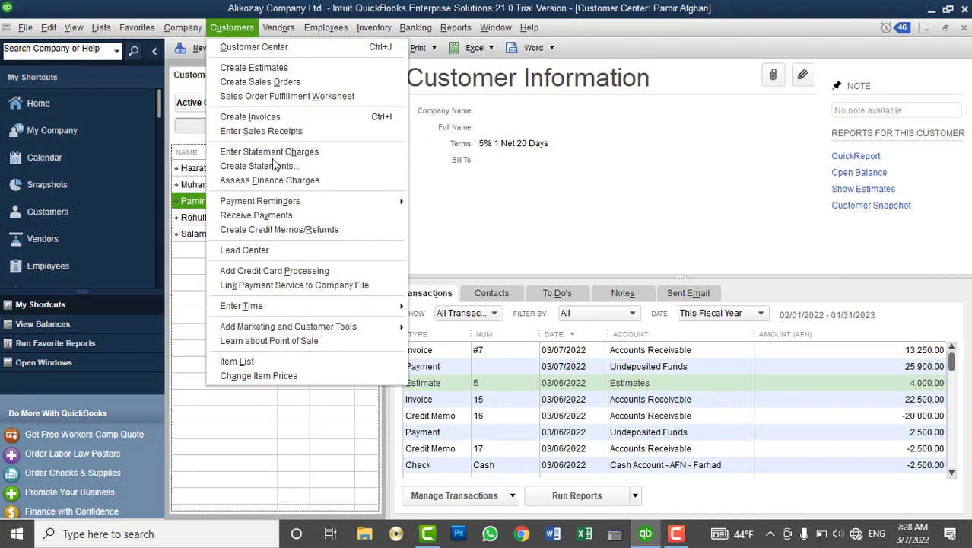
mouse_move(348, 306)
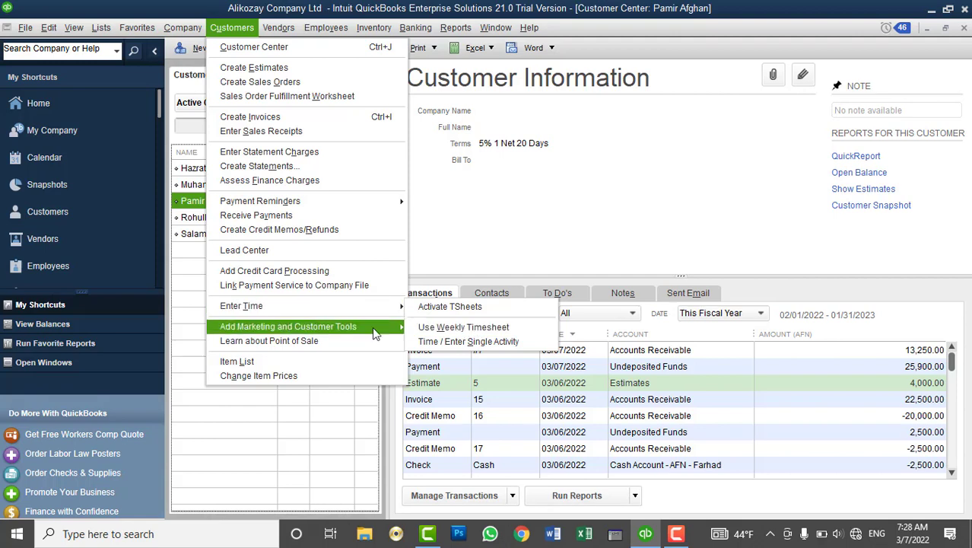
mouse_move(375, 333)
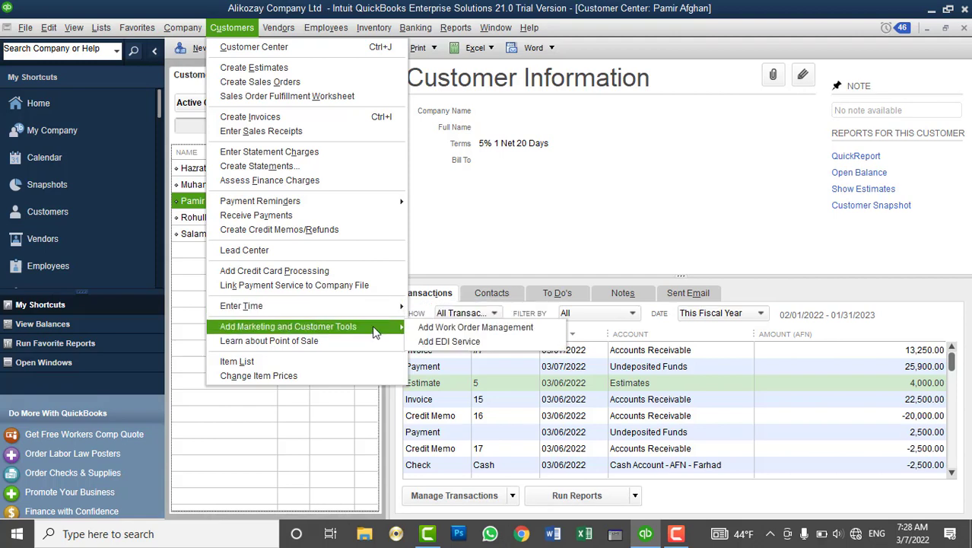
left_click(440, 328)
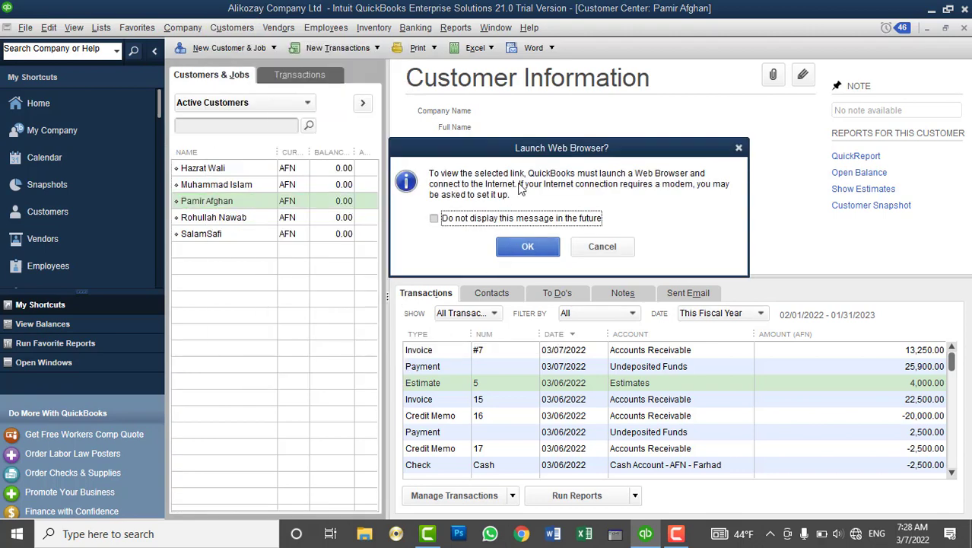
left_click(602, 245)
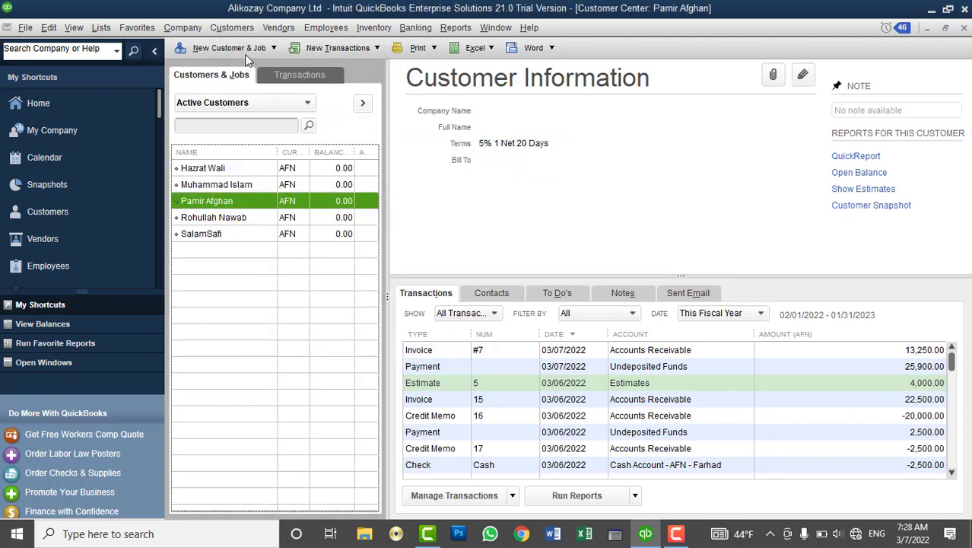
Open the Item List and look through its service, inventory, discount and sales tax items.
left_click(238, 29)
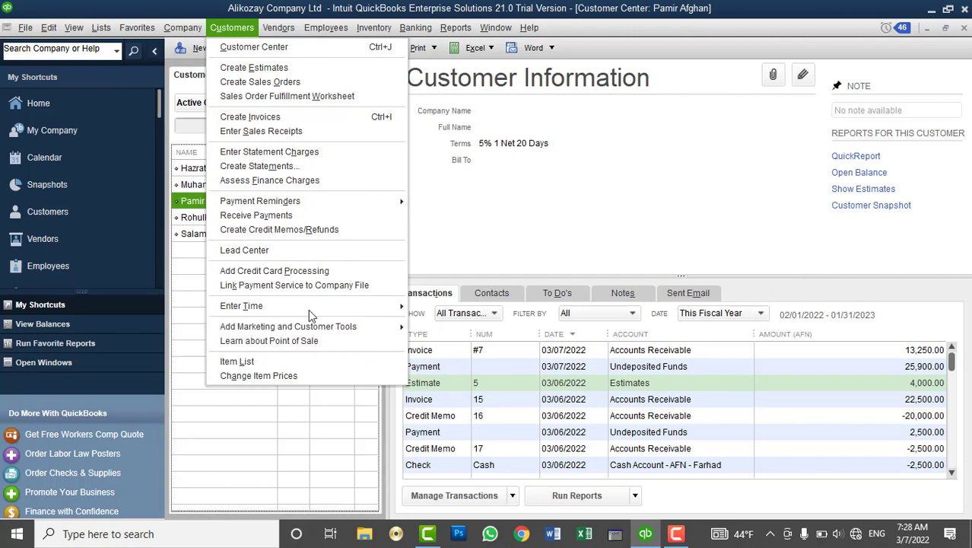
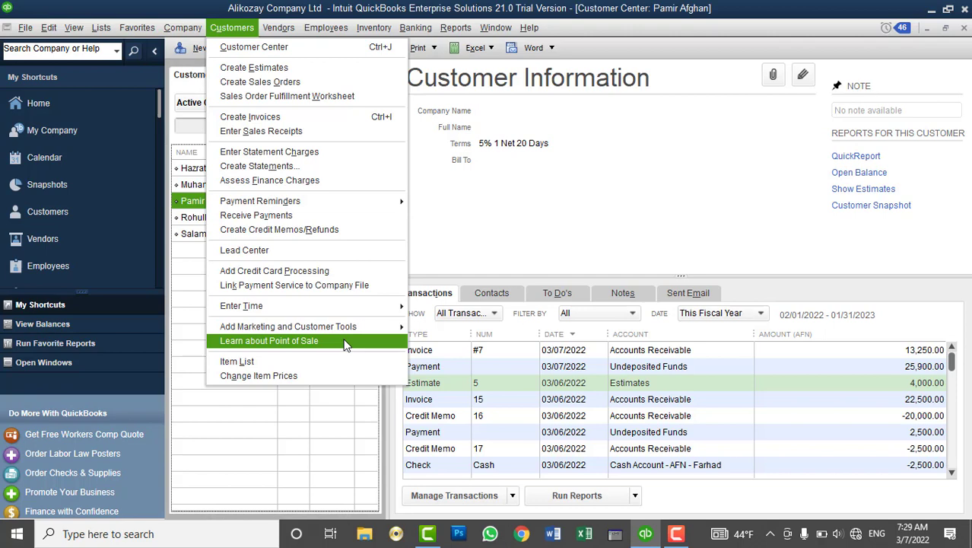
left_click(337, 361)
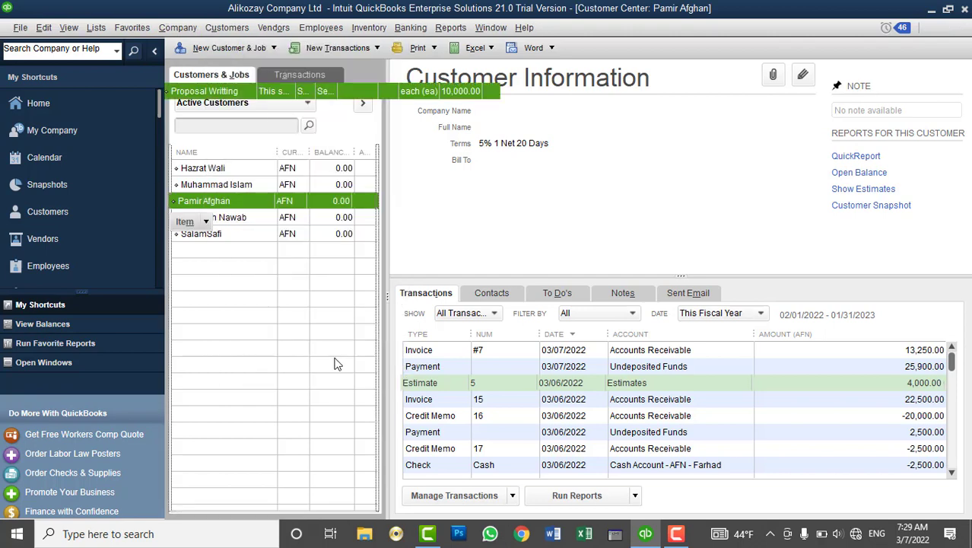
scroll(304, 283, "down", 2)
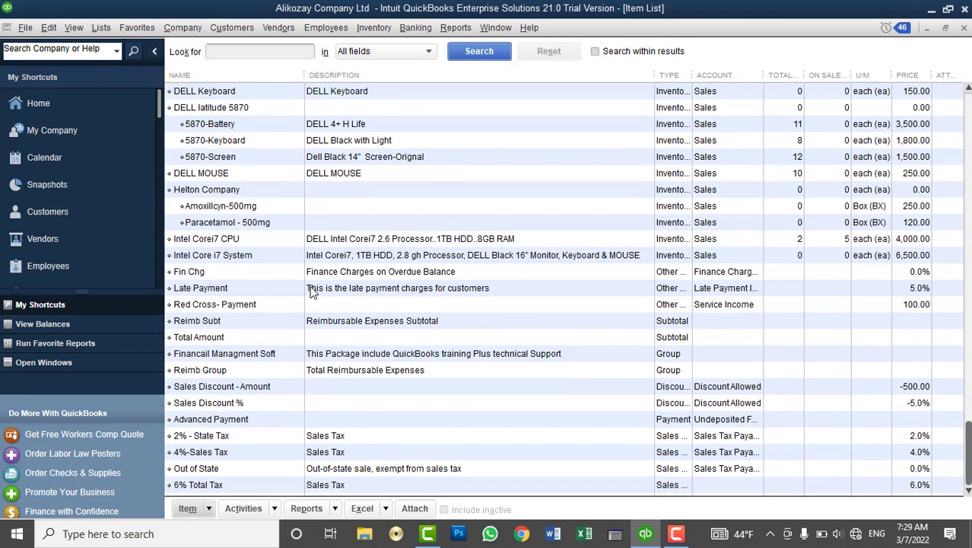
scroll(311, 292, "up", 2)
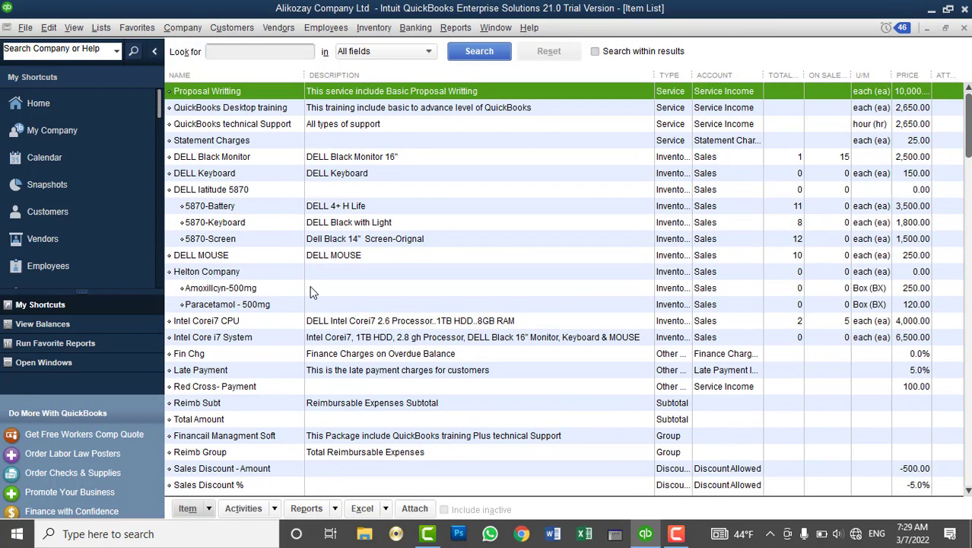
Reopen the Item List and resize the columns beside U/M so the full item prices fit.
left_click(965, 28)
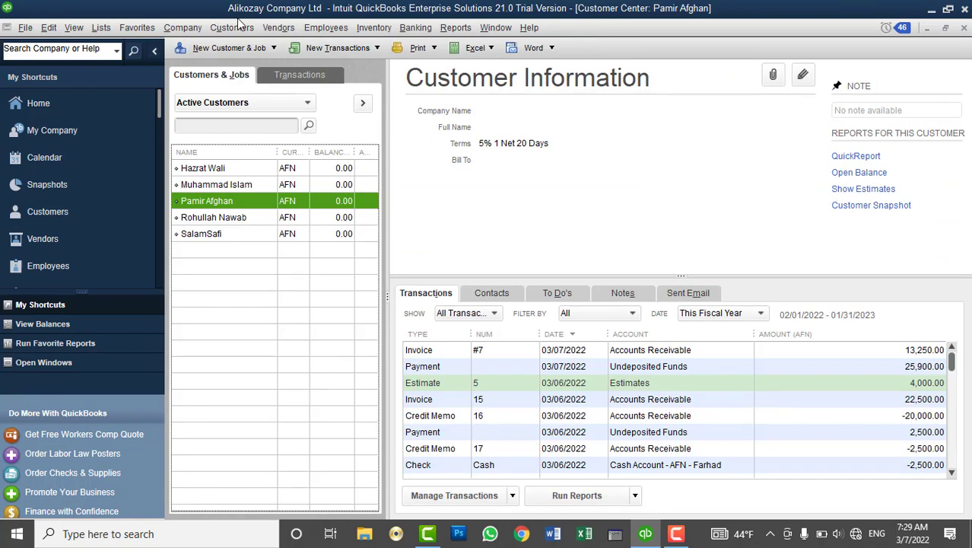
left_click(236, 27)
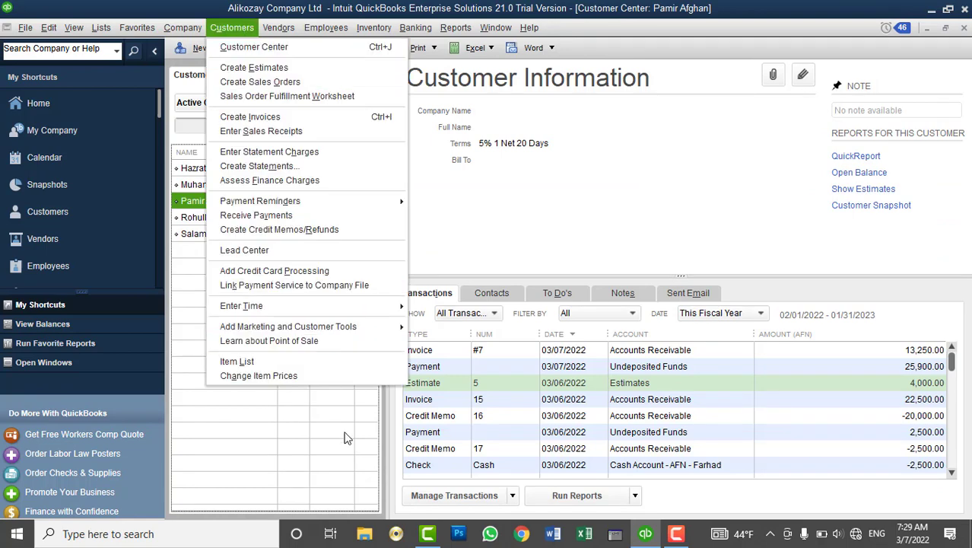
left_click(585, 137)
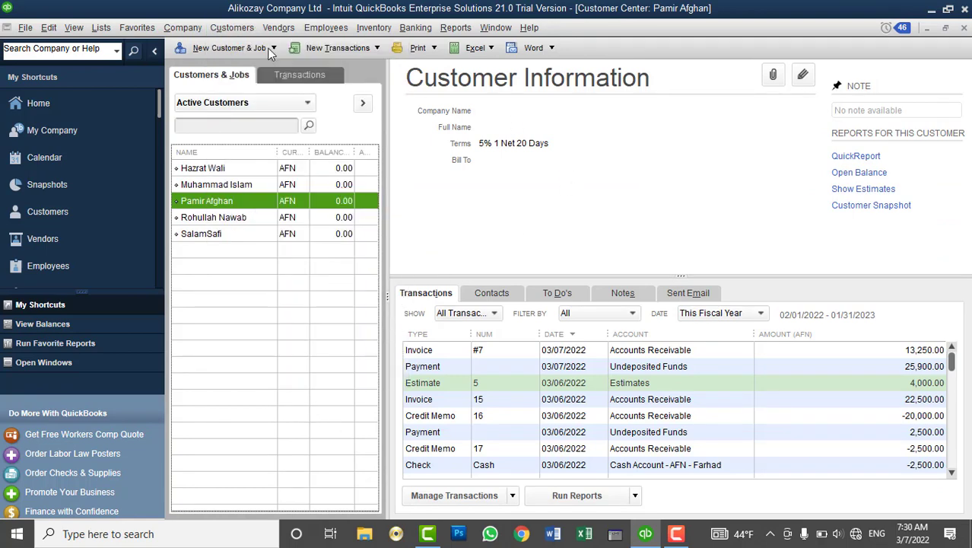
left_click(101, 27)
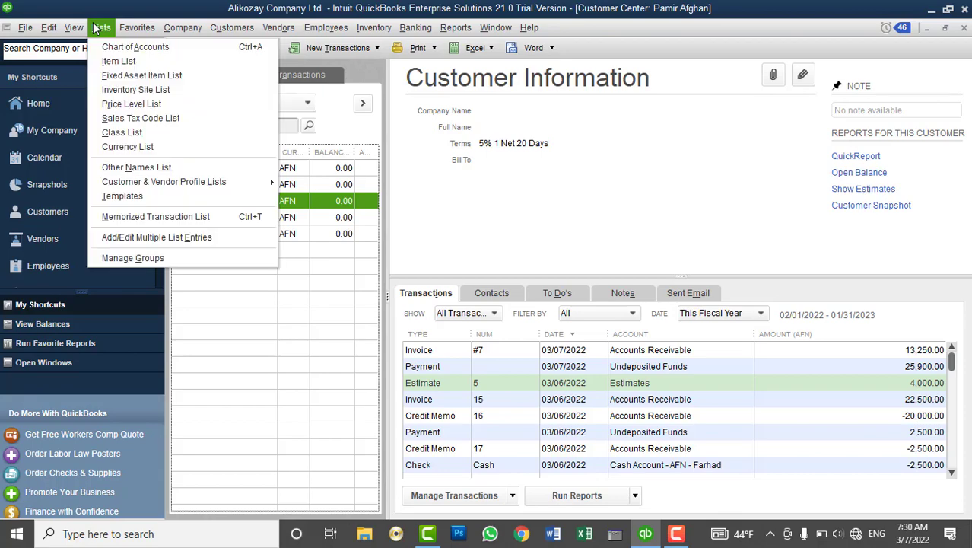
left_click(112, 62)
scroll(579, 354, "down", 2)
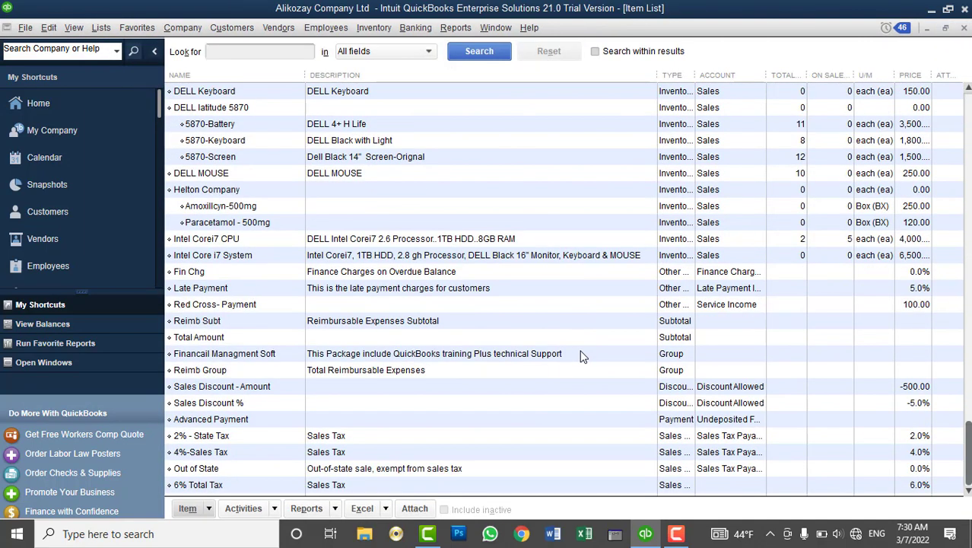
scroll(582, 355, "up", 2)
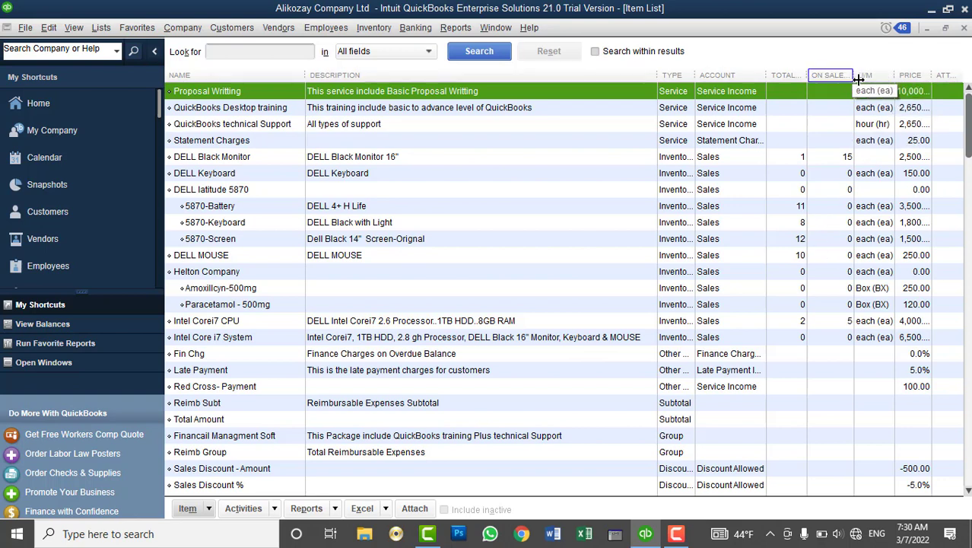
left_click_drag(859, 79, 878, 76)
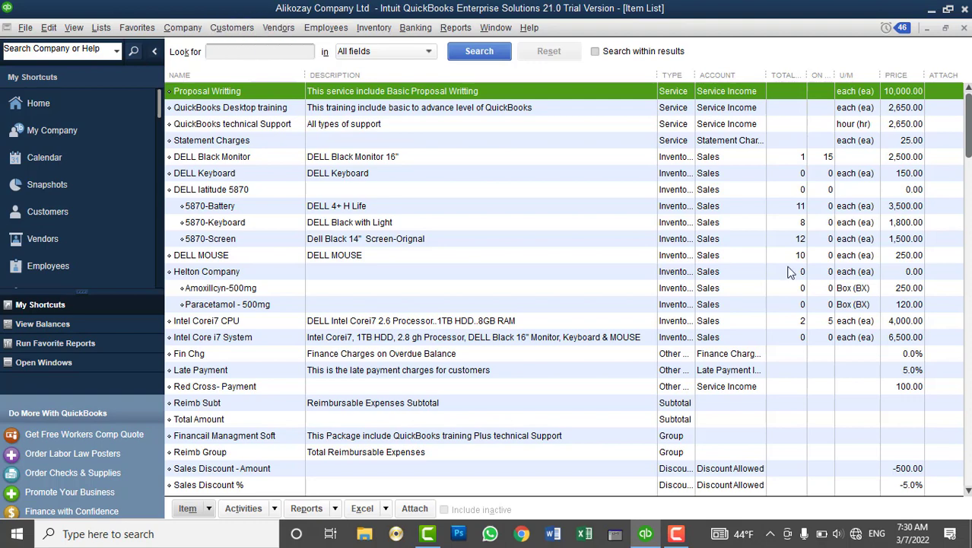
Review the DELL Black Monitor item's details and sales price, leaving the item unedited.
double_click(895, 157)
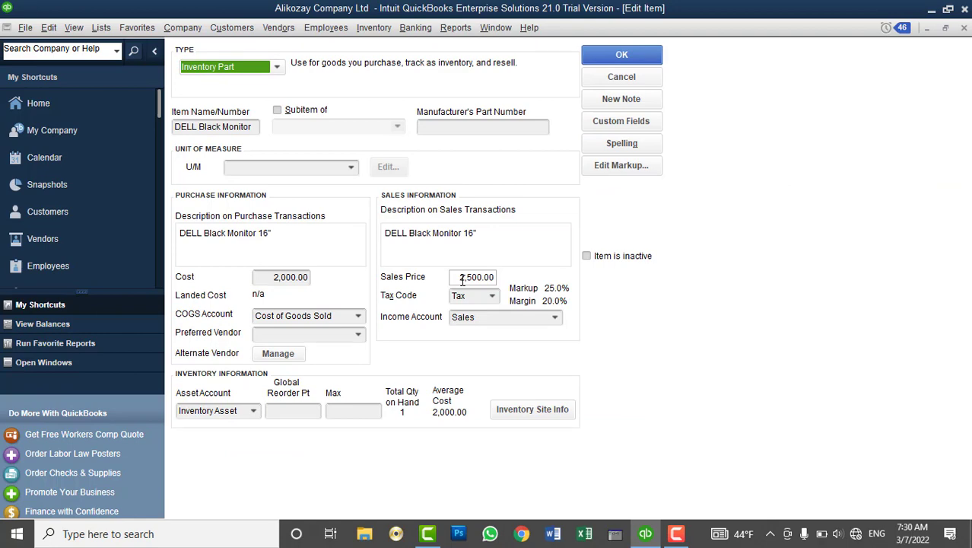
left_click(622, 76)
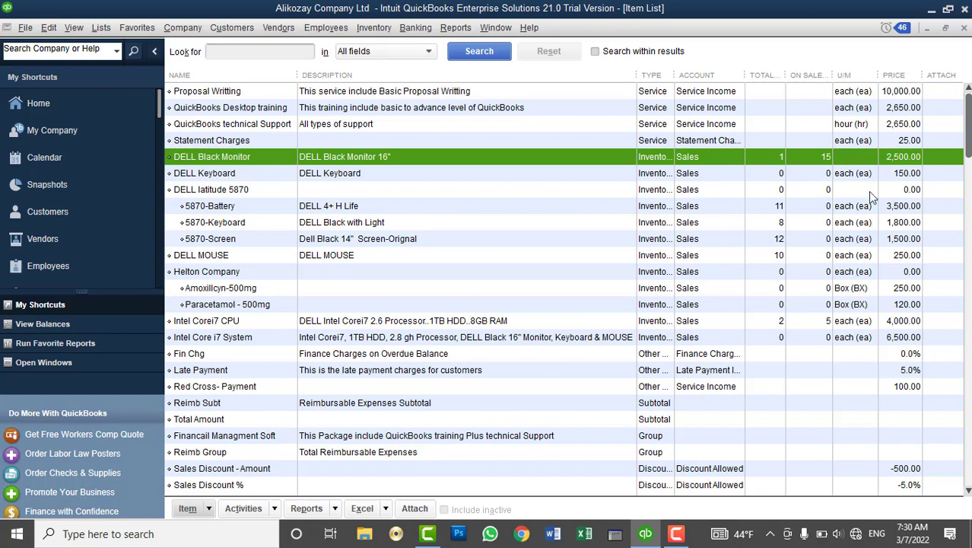
left_click(869, 326)
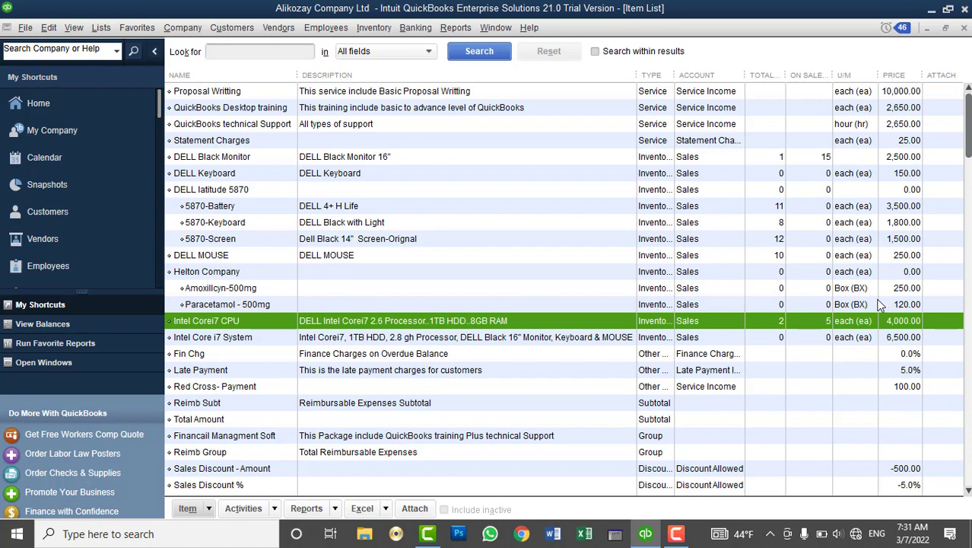
Start changing item prices for the Service type and mark every item except Statement Charges.
left_click(236, 30)
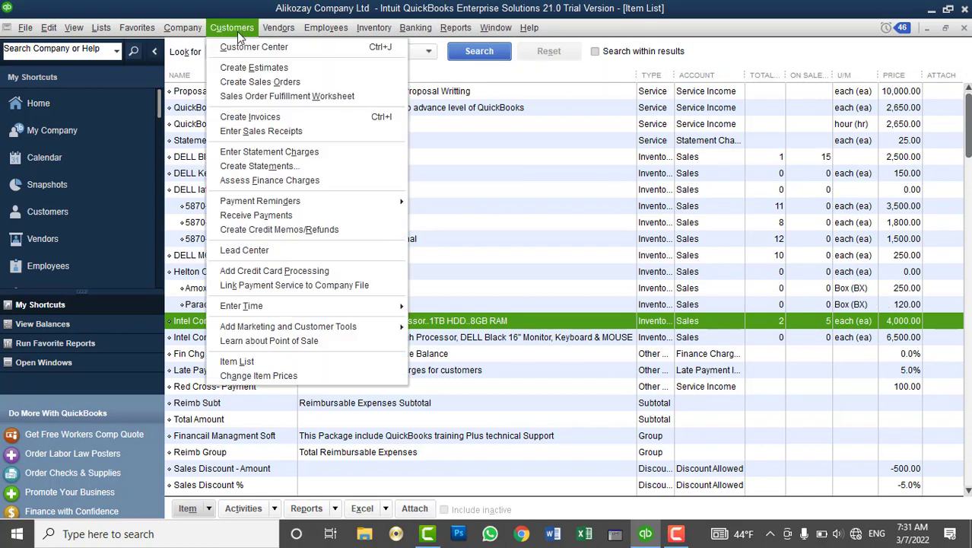
left_click(282, 376)
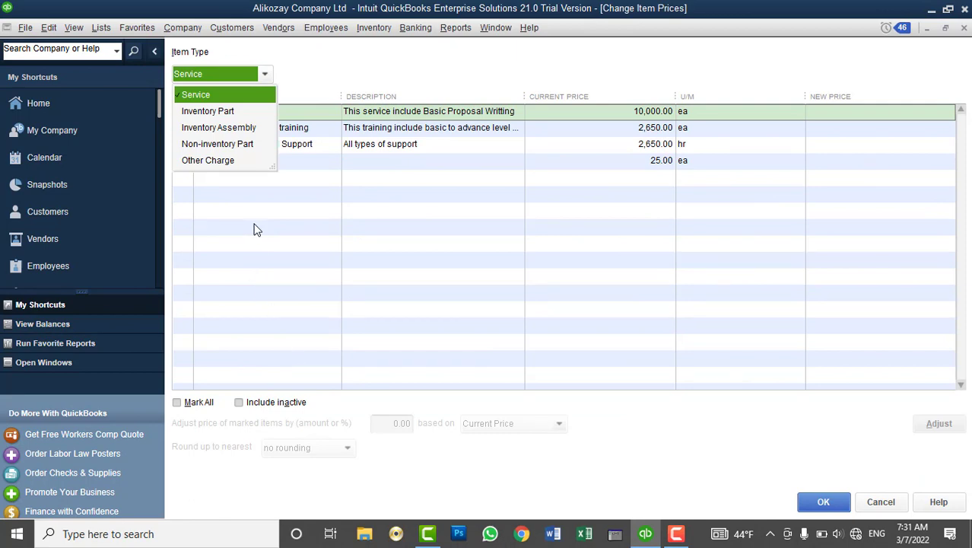
left_click(203, 96)
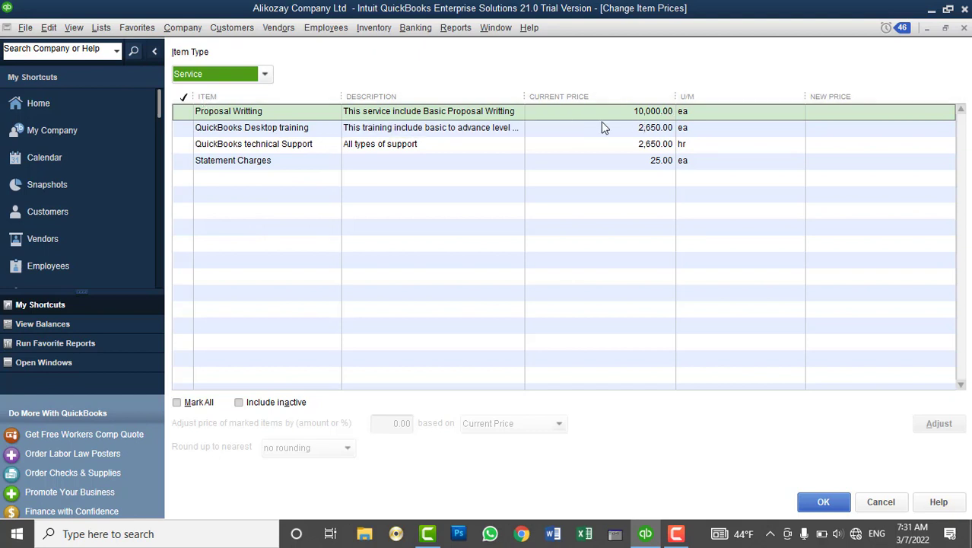
left_click(230, 73)
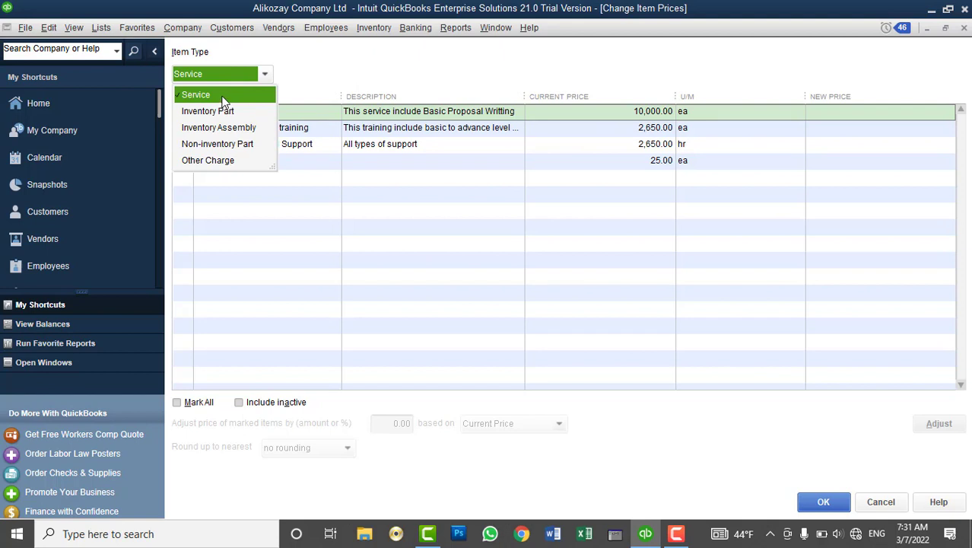
left_click(222, 100)
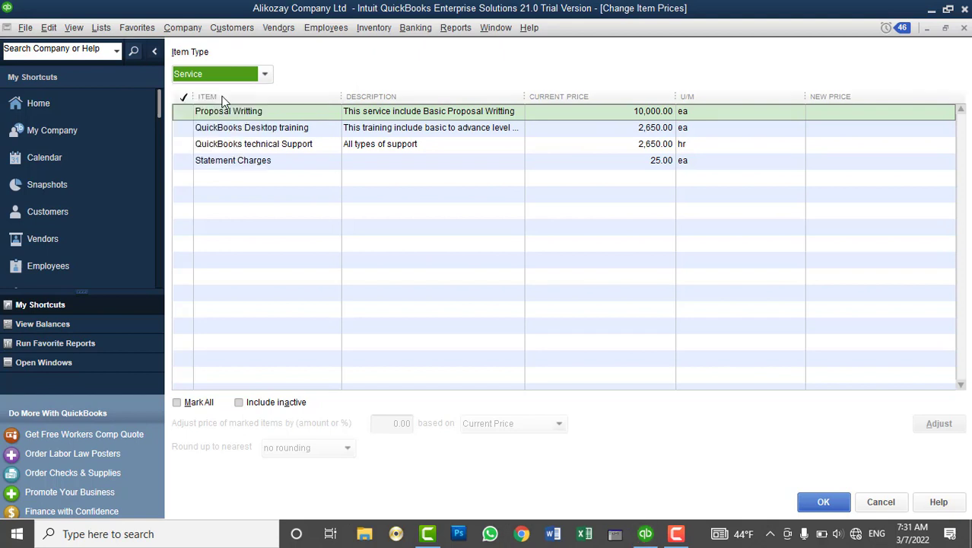
left_click(210, 407)
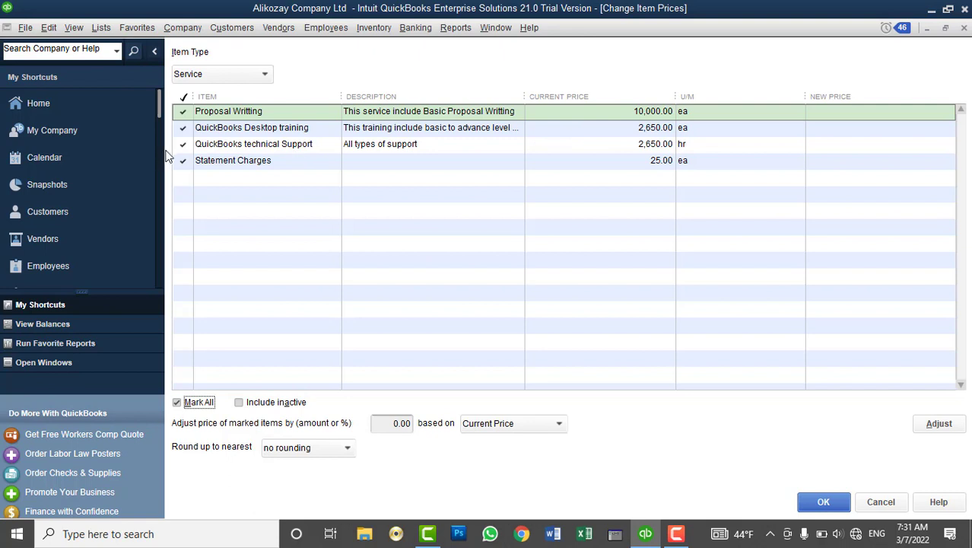
left_click(187, 162)
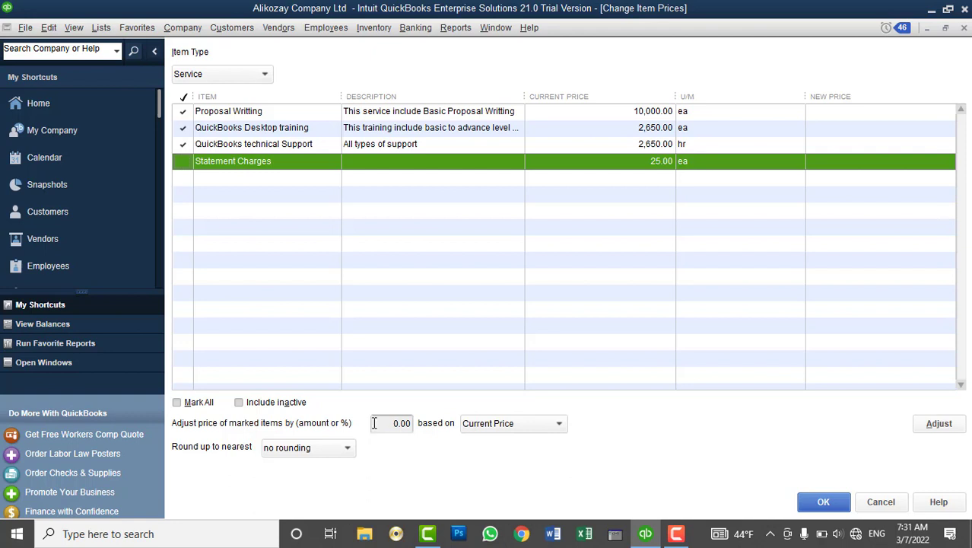
Adjust the marked service items' prices by 10% based on Current Price.
left_click(374, 423)
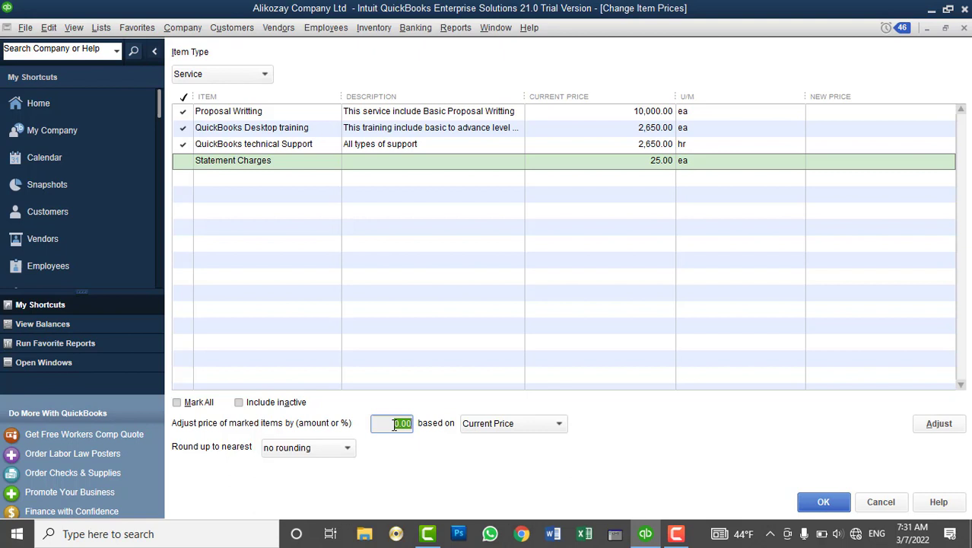
type("5")
key("BackSpace")
type("10%")
left_click(947, 424)
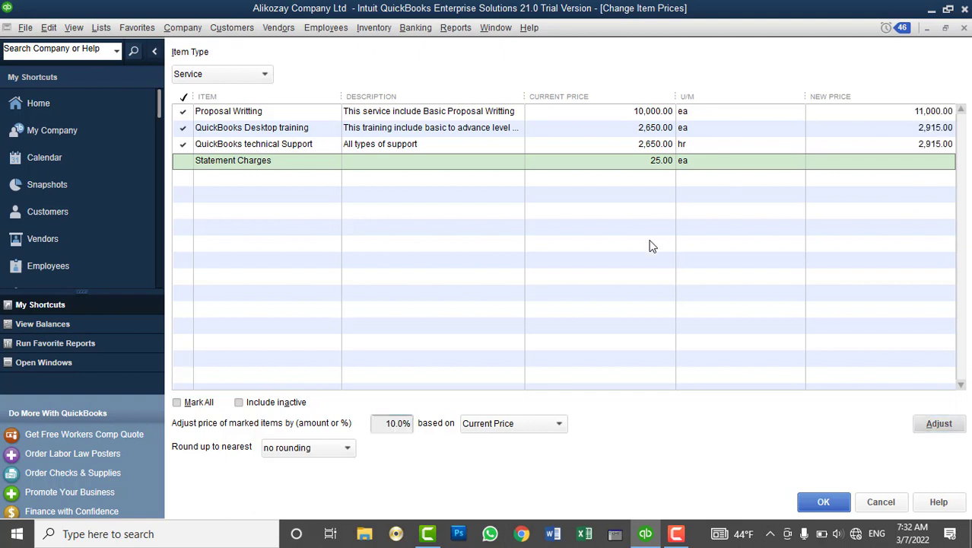
Check the increase for Proposal Writting on the calculator by computing 10000 × 10 ÷ 100.
left_click(44, 32)
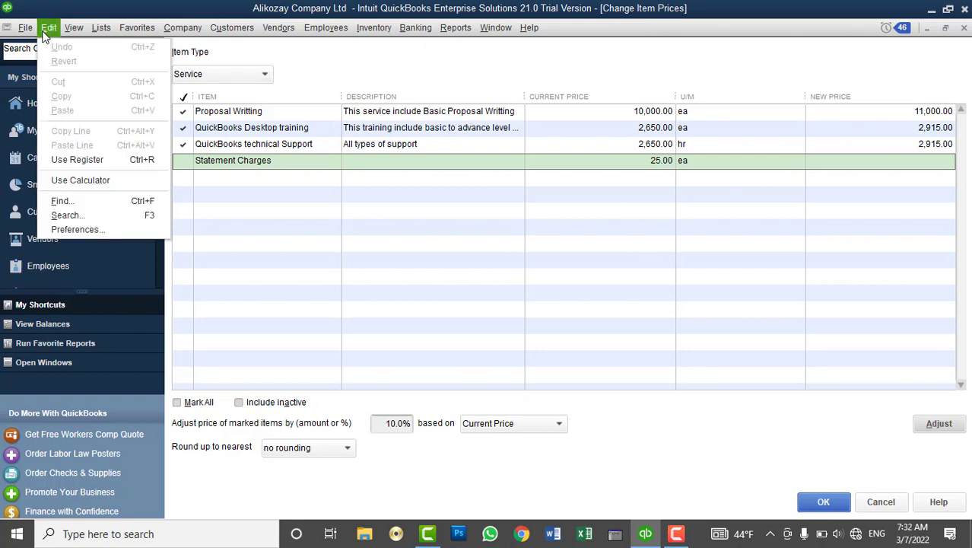
left_click(70, 180)
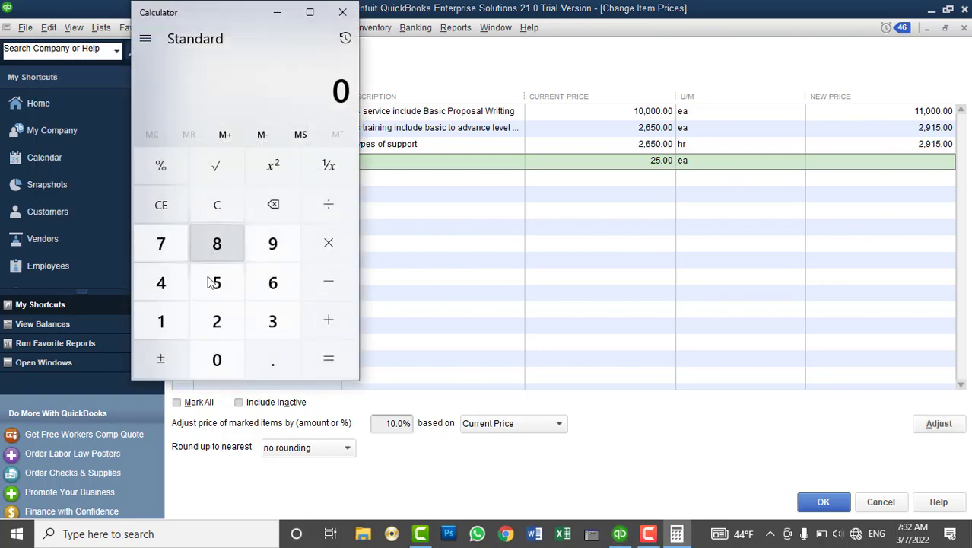
left_click(160, 320)
left_click(217, 360)
left_click(217, 359)
left_click(217, 359)
left_click(217, 359)
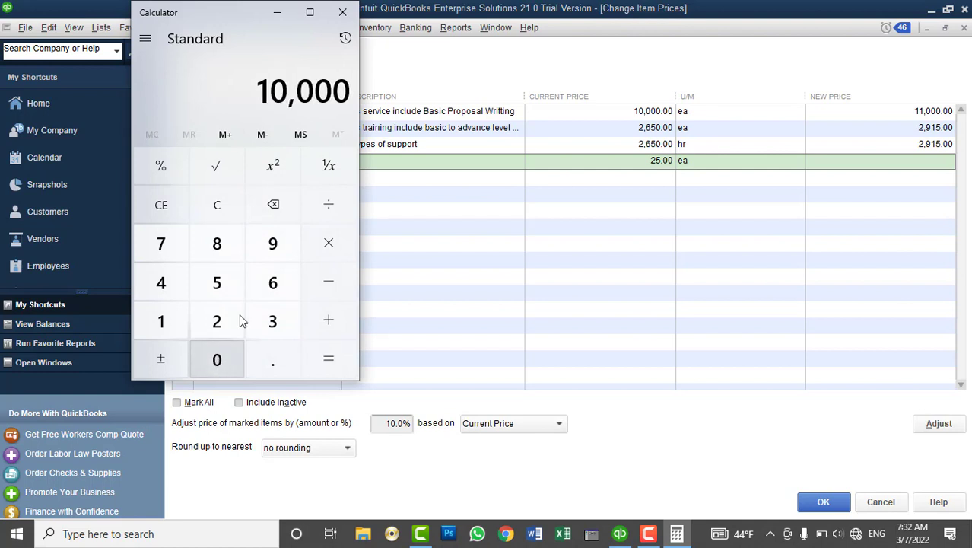
left_click(329, 243)
left_click(160, 320)
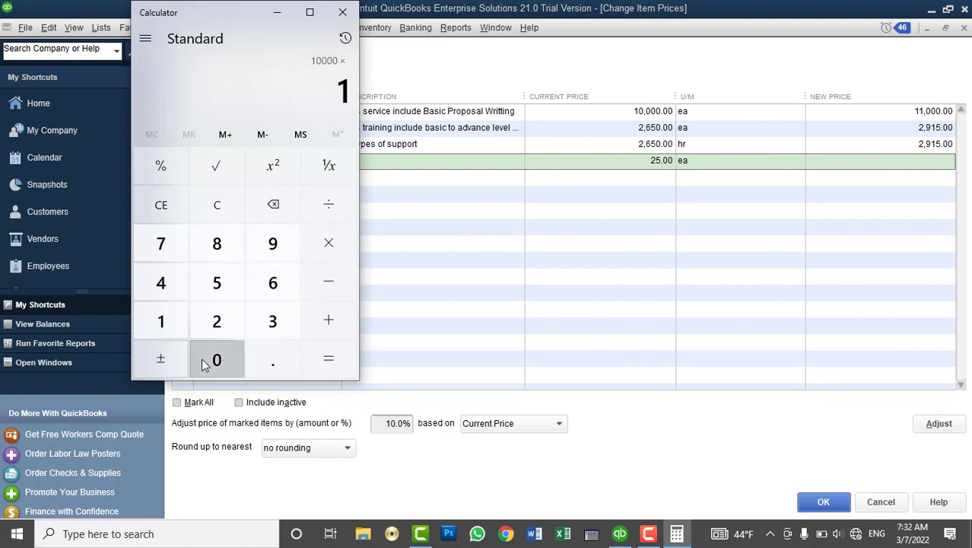
left_click(204, 360)
left_click(328, 205)
left_click(161, 321)
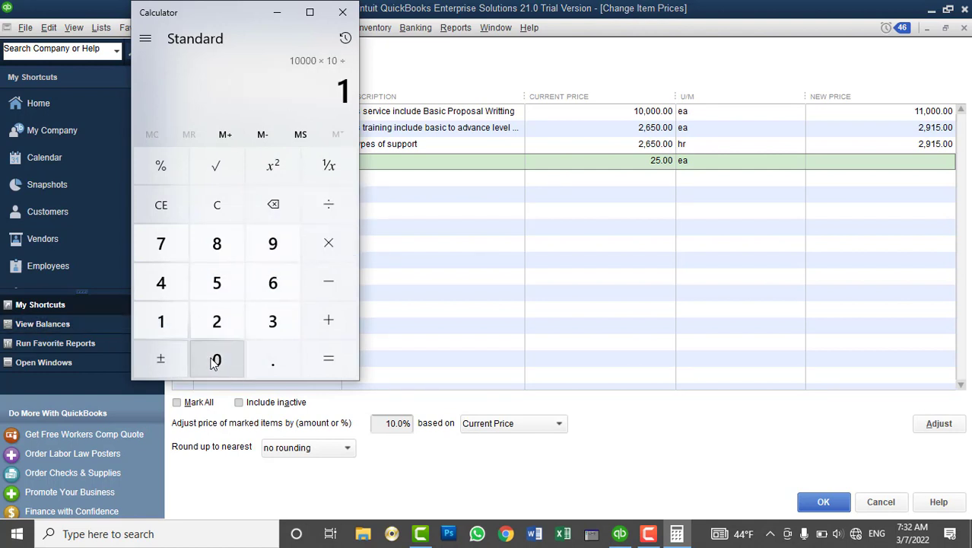
left_click(215, 362)
left_click(215, 362)
left_click(328, 358)
left_click(342, 12)
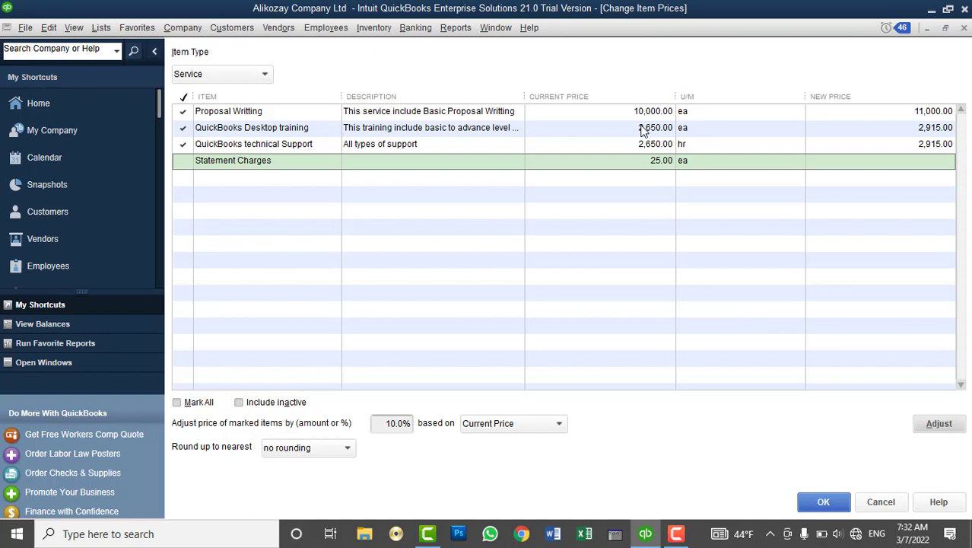
Save the adjusted service prices and check the Proposal Writting price in the Item List.
left_click(831, 503)
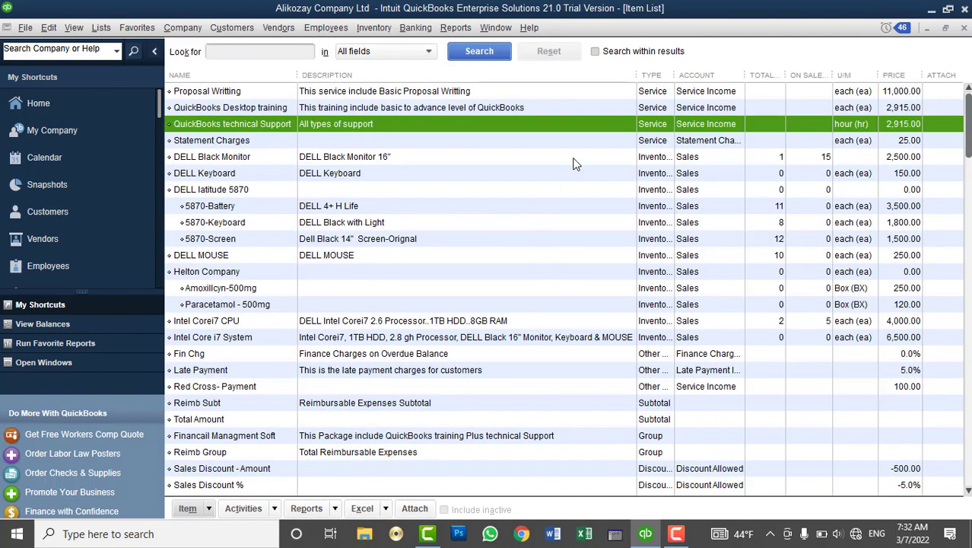
left_click(906, 92)
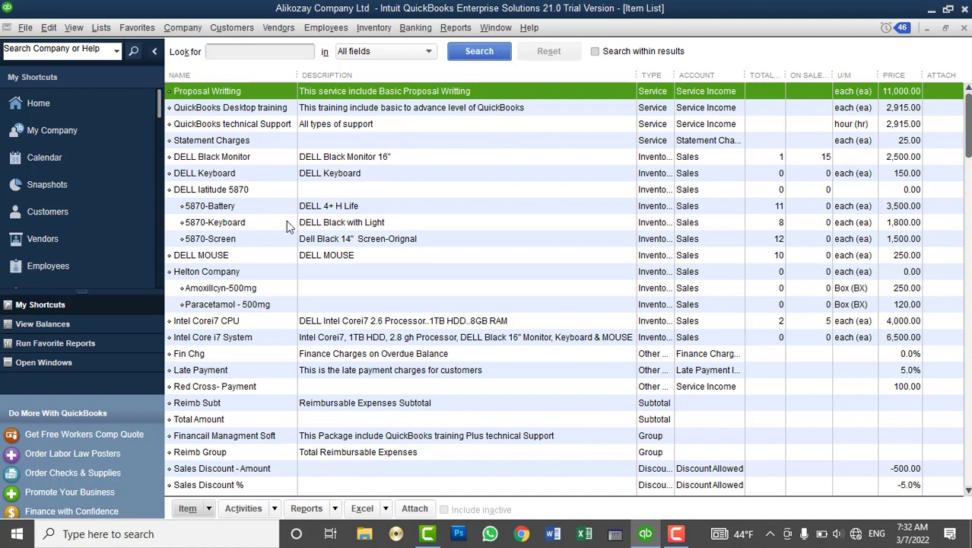
Start another price change for Service items, marking all of them except Statement Charges.
left_click(237, 28)
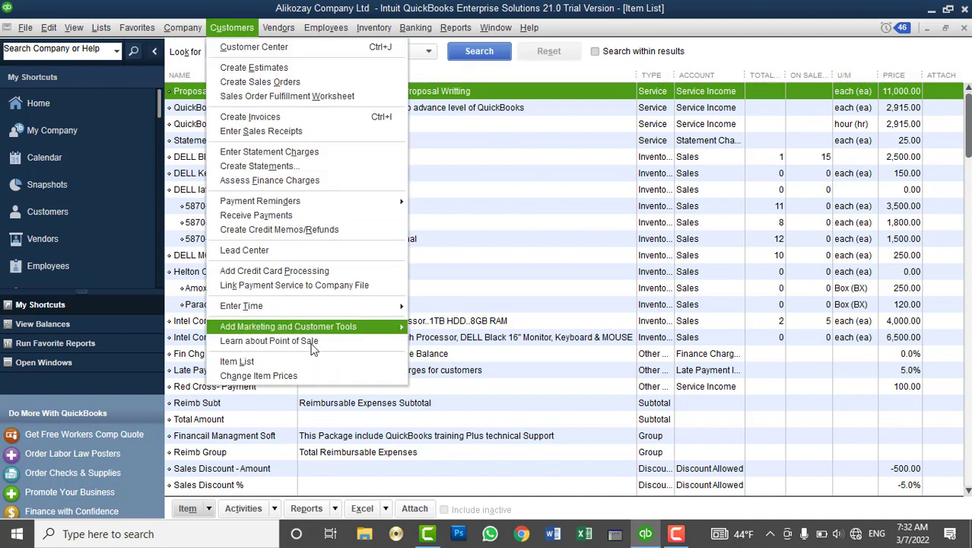
left_click(310, 377)
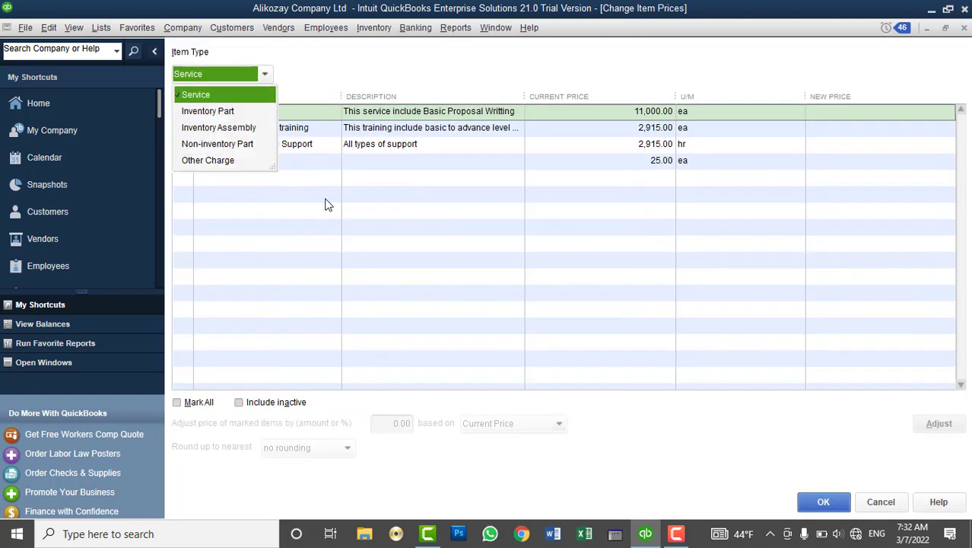
left_click(255, 98)
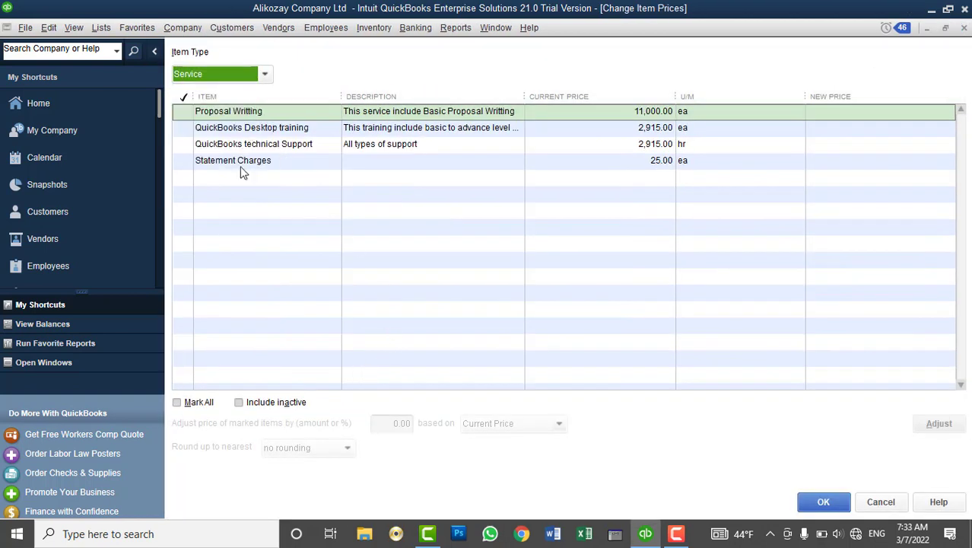
left_click(196, 403)
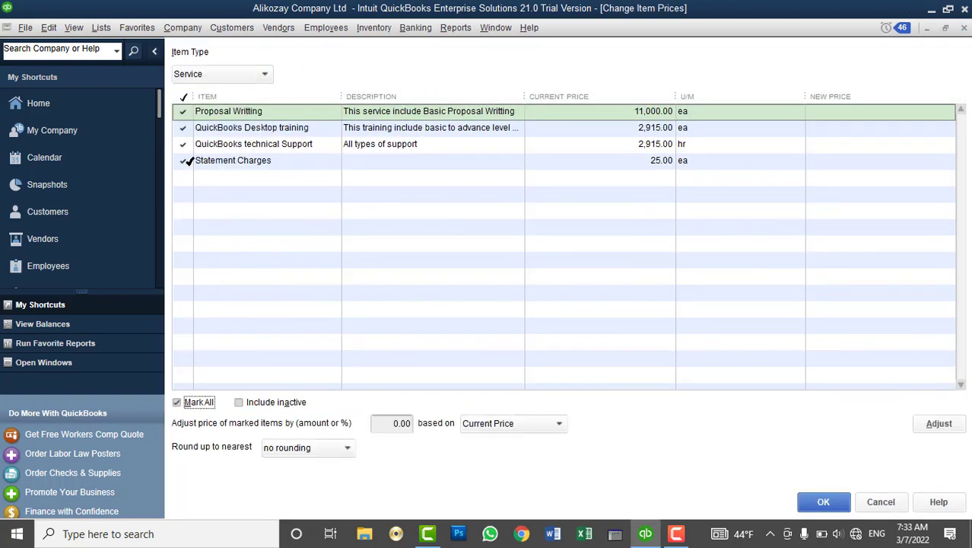
left_click(189, 161)
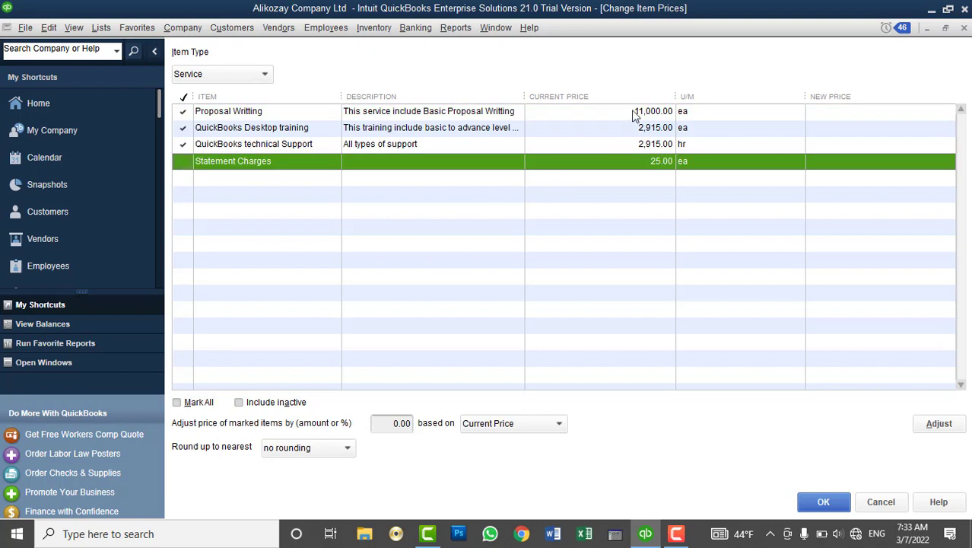
Adjust the marked service items' prices by -10% based on Current Price.
left_click(399, 423)
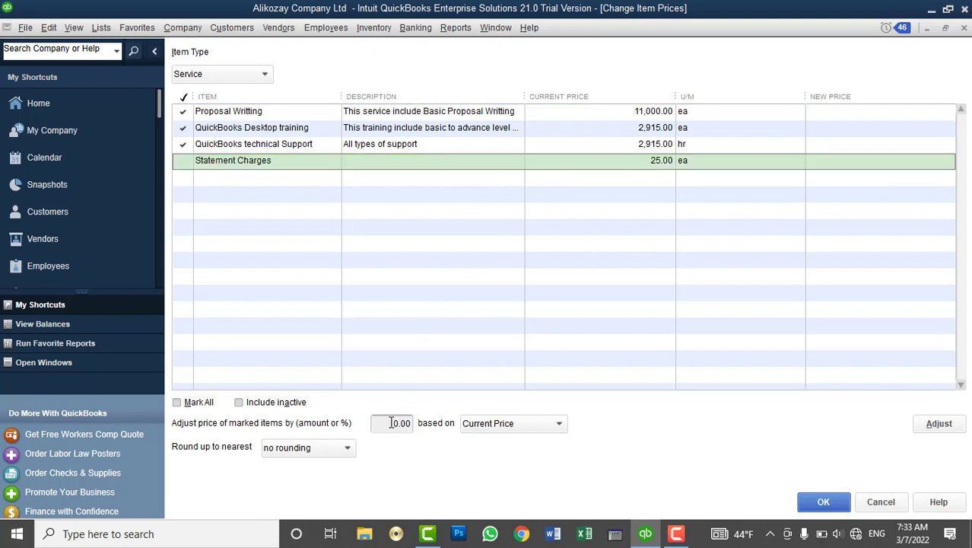
type("-10%")
left_click(937, 428)
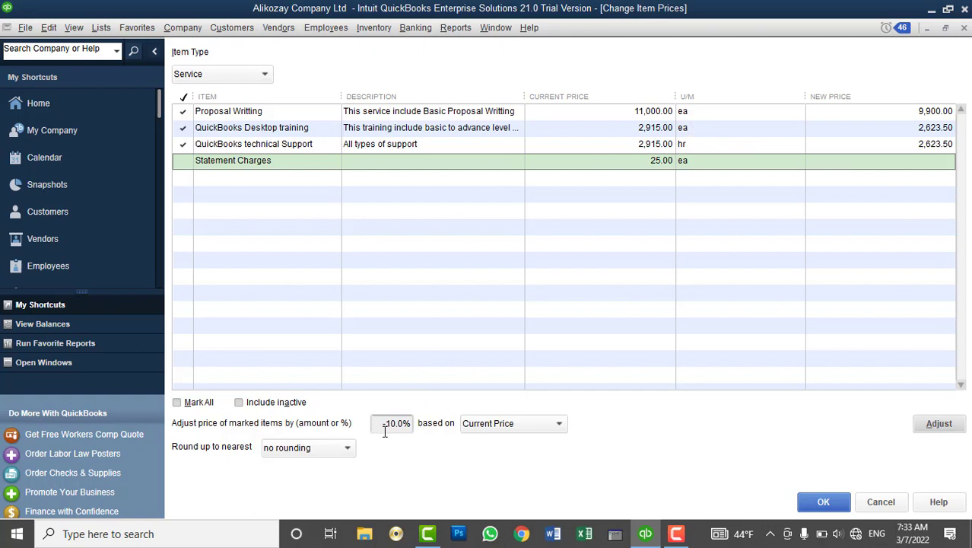
left_click_drag(383, 426, 417, 418)
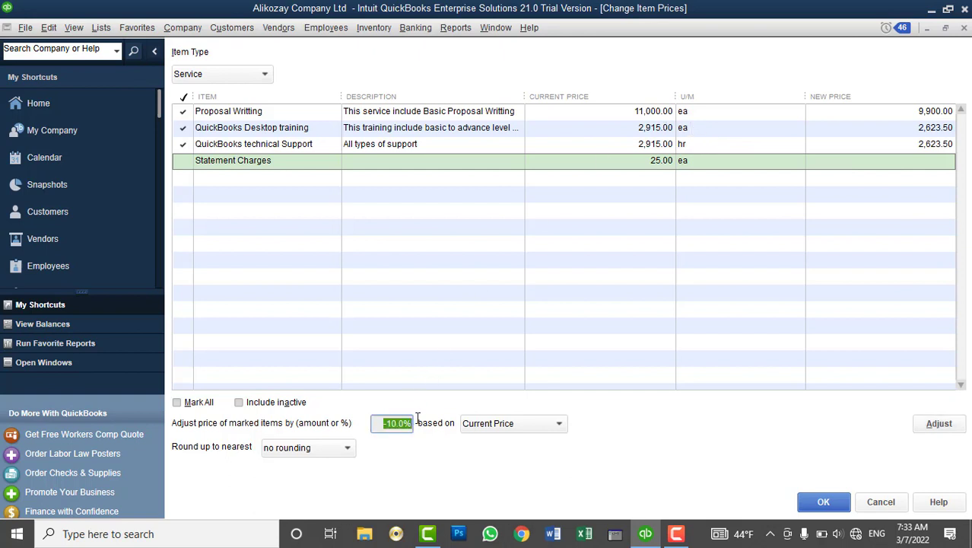
type("-1000")
key("BackSpace")
key("BackSpace")
key("BackSpace")
key("super+r")
type("calc")
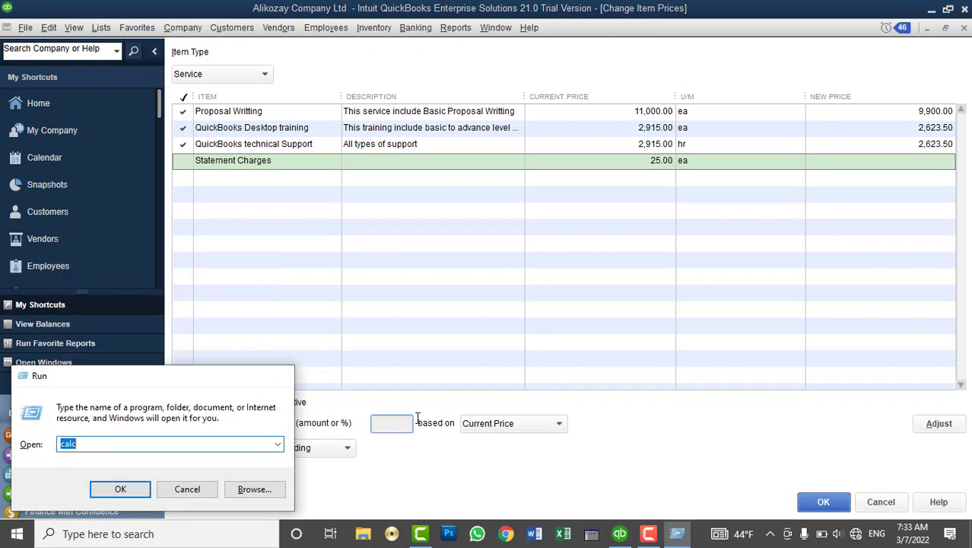
key("Return")
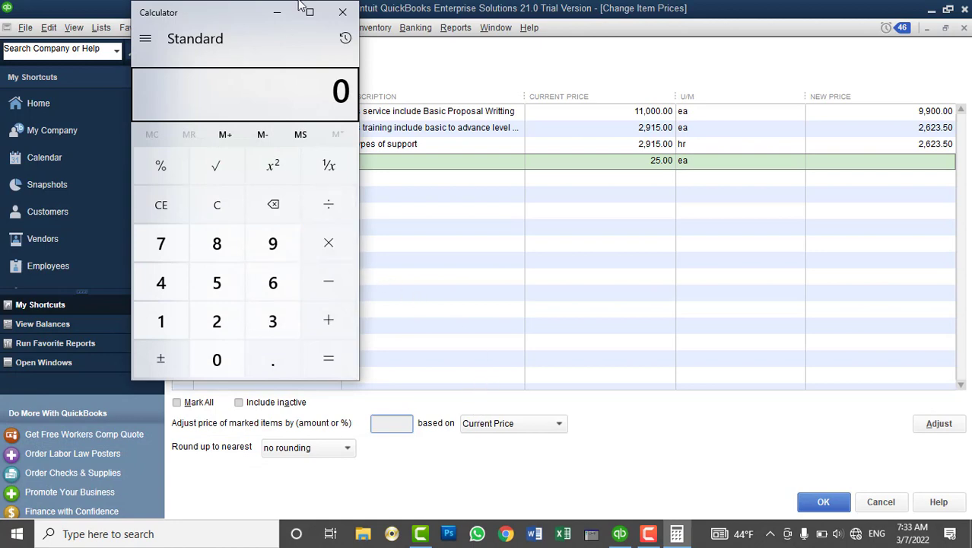
left_click(343, 12)
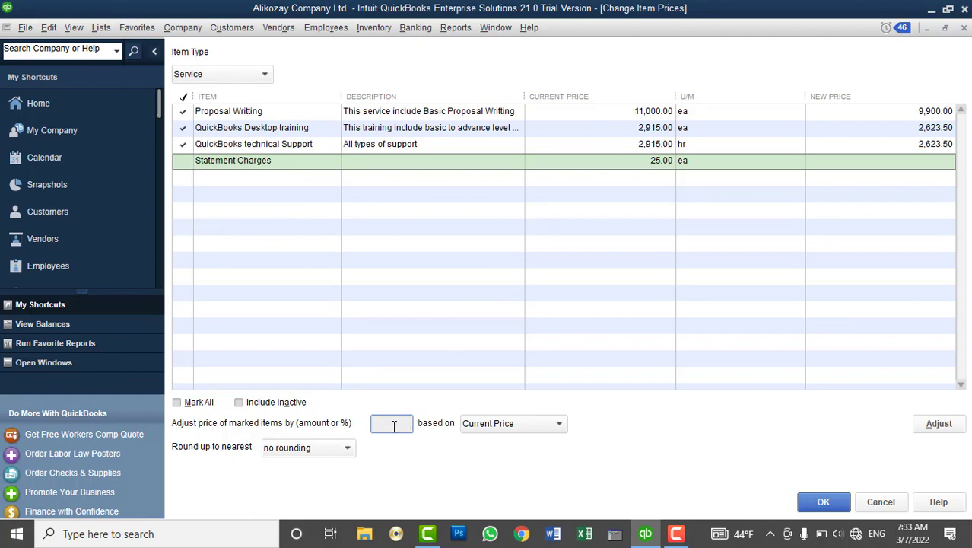
Set the price adjustment amount for the marked service items to -10,000, based on Current Price.
type("000")
key("BackSpace")
key("BackSpace")
key("BackSpace")
key("BackSpace")
type("-10000")
left_click(517, 423)
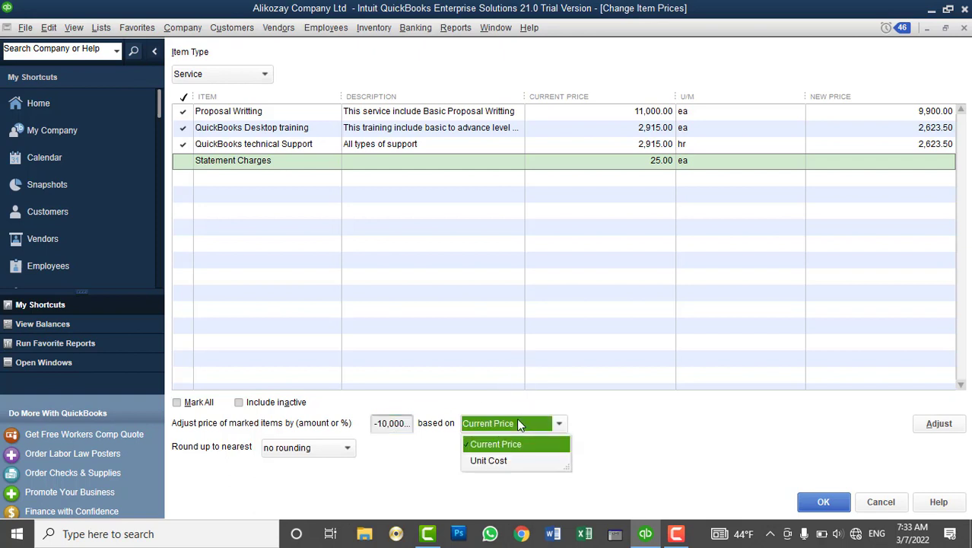
left_click(397, 425)
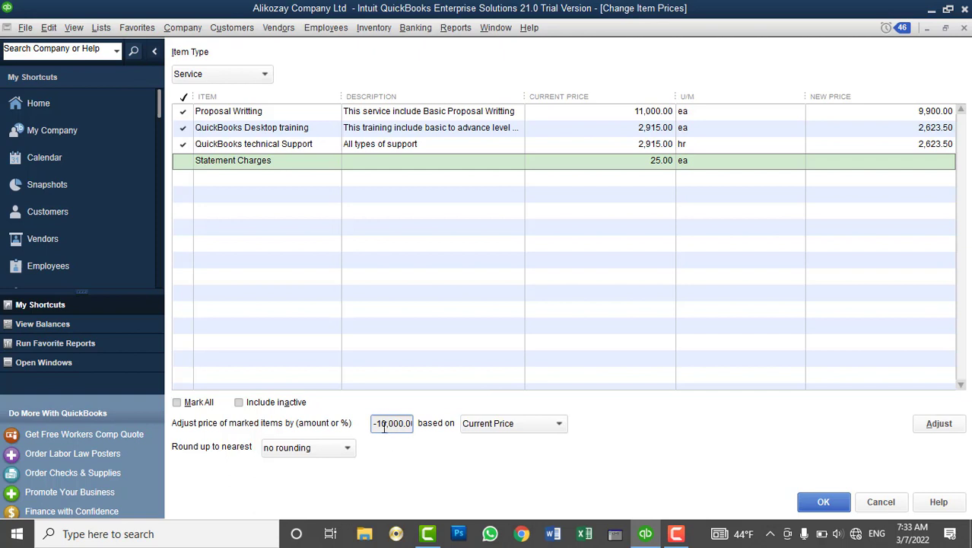
Adjust the marked service items' prices by -1,000 based on Current Price and save the new prices.
left_click_drag(376, 423, 547, 424)
key("BackSpace")
type("-1000")
key("Tab")
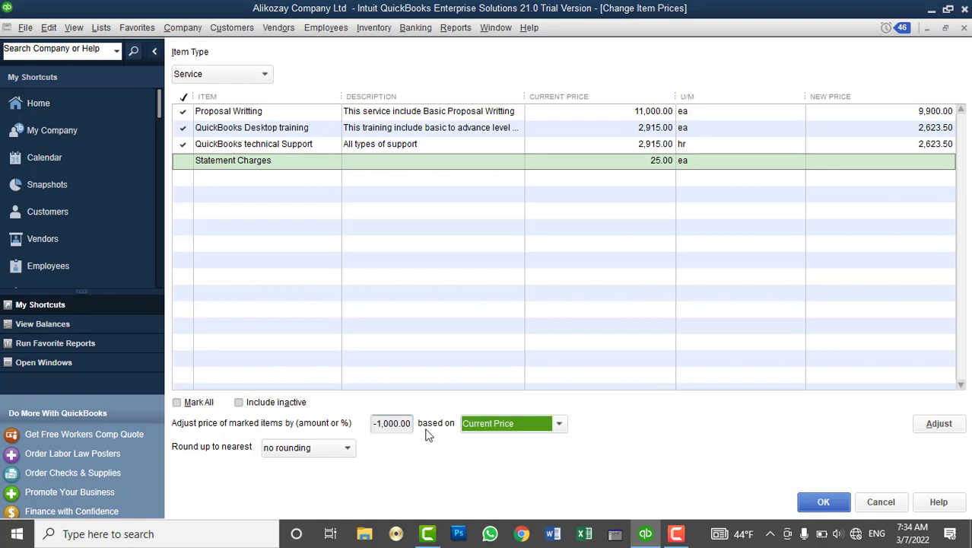
left_click(930, 424)
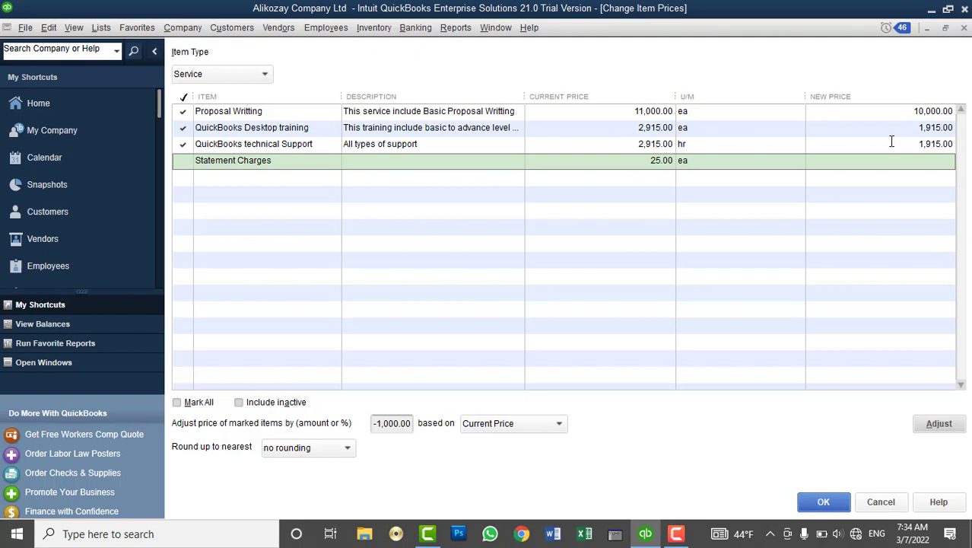
left_click(833, 507)
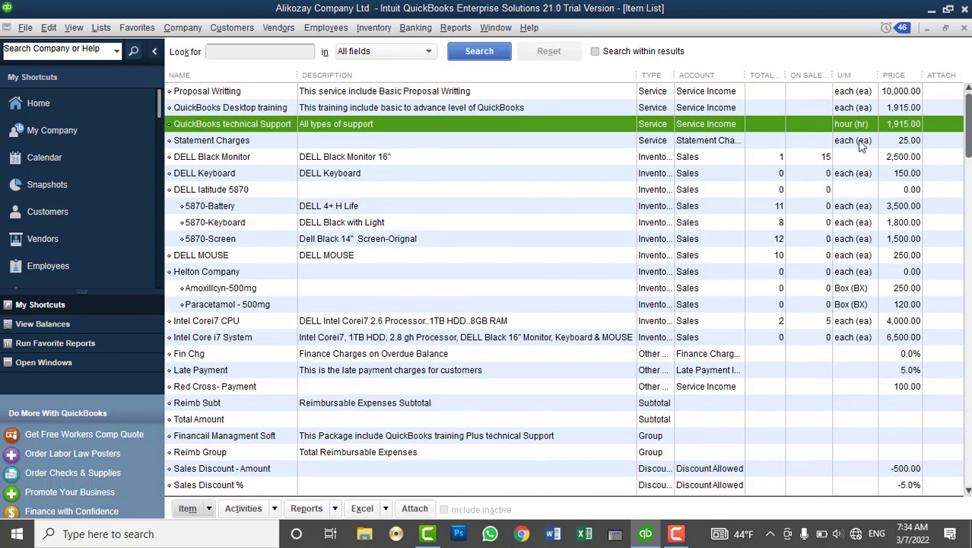
Select Proposal Writting in the Item List to check its price and open the Windows Calculator.
left_click(886, 91)
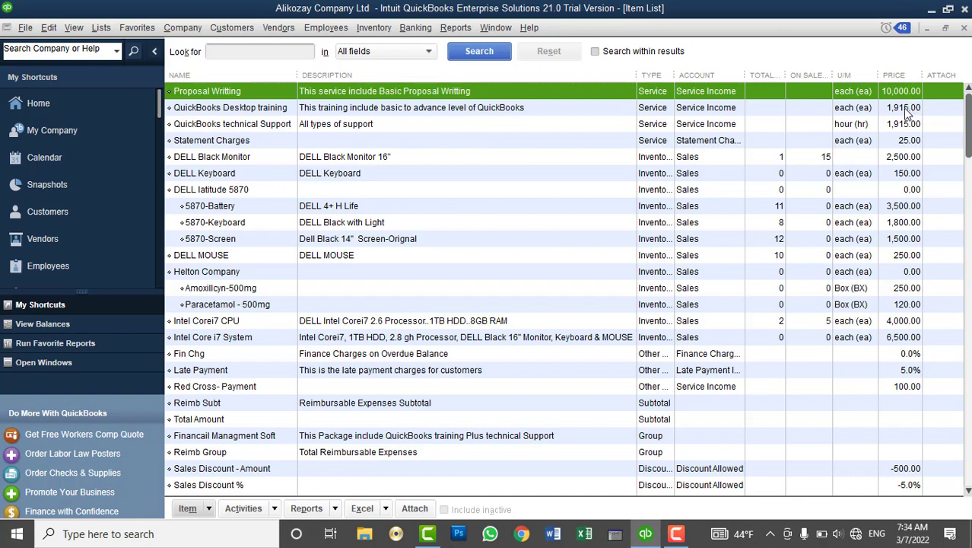
key("super+r")
type("calc")
key("Return")
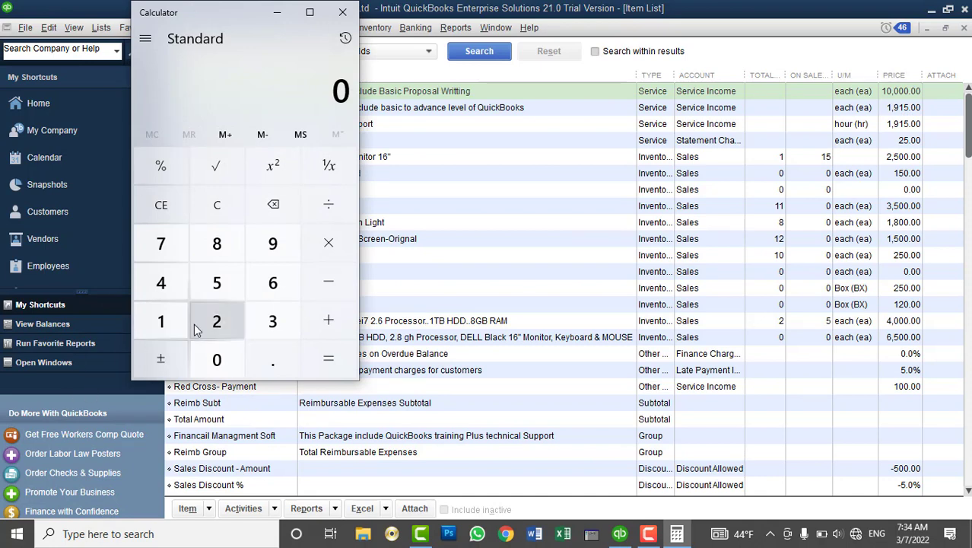
left_click(169, 323)
left_click(216, 361)
left_click(217, 361)
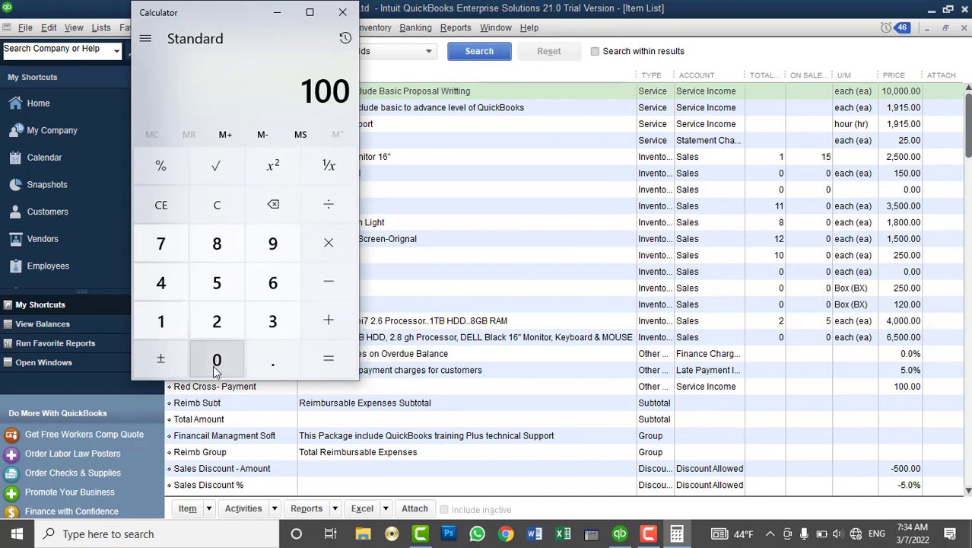
left_click(217, 361)
left_click(325, 210)
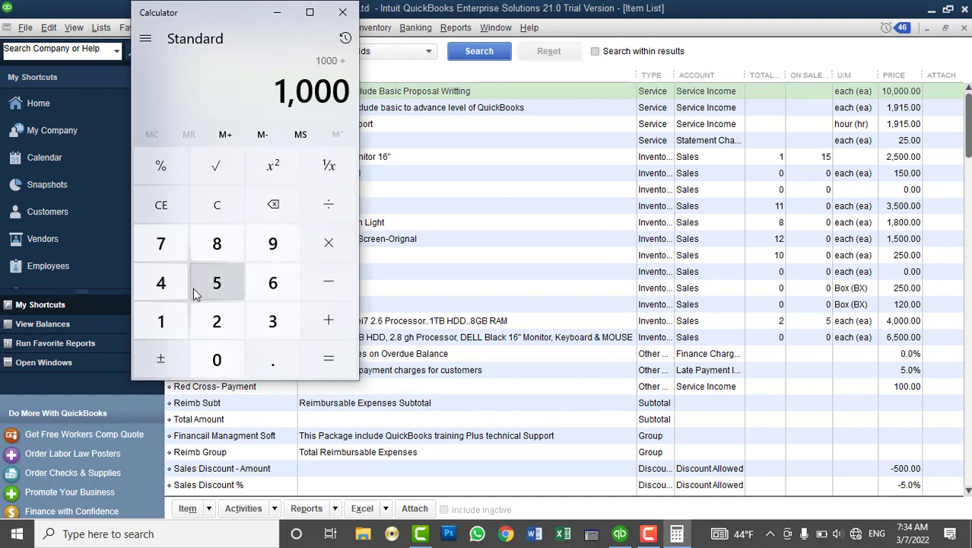
left_click(178, 320)
left_click(205, 359)
left_click(205, 359)
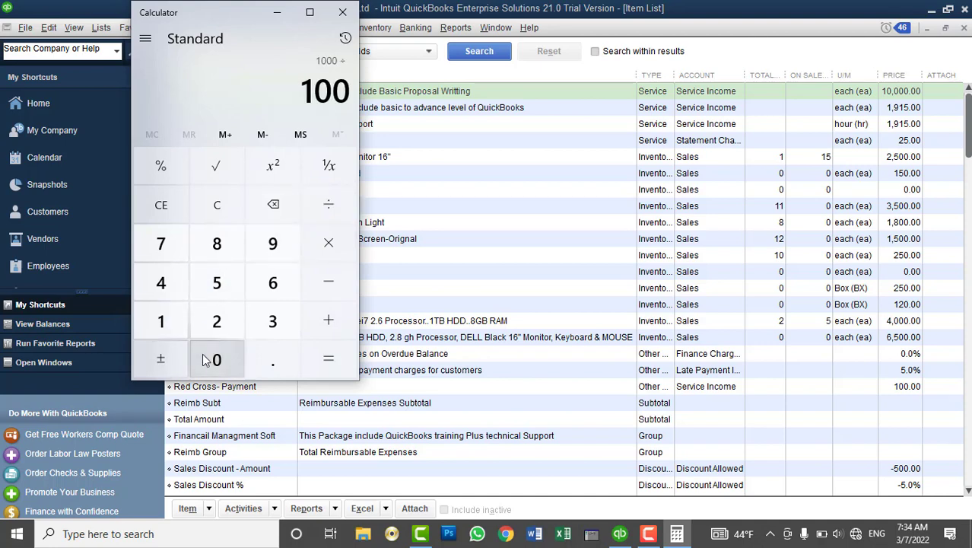
left_click(220, 223)
Calculate the Proposal Writting price reduction as a fraction of its former price by computing 1000 ÷ 11000.
left_click(178, 321)
left_click(230, 368)
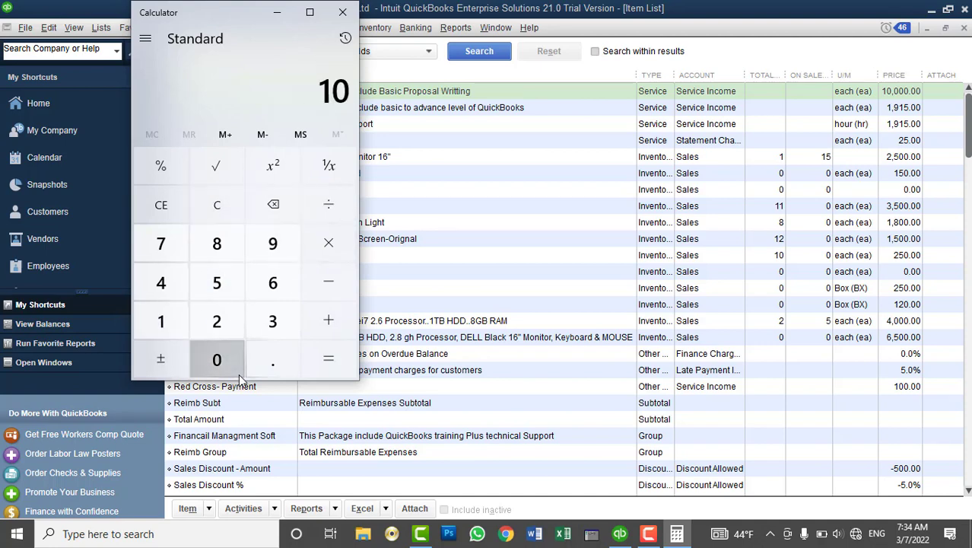
left_click(228, 365)
left_click(229, 366)
left_click(325, 207)
left_click(158, 320)
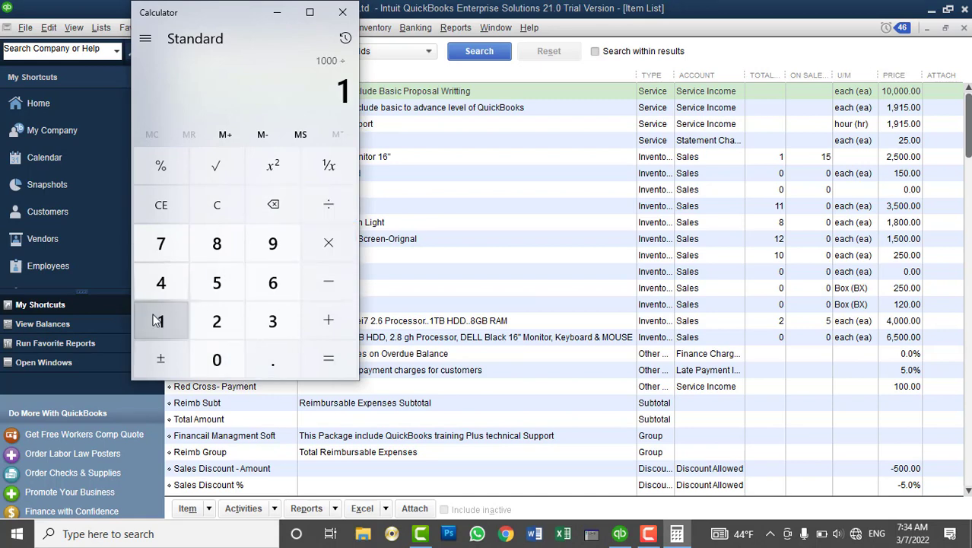
left_click(157, 320)
left_click(217, 366)
left_click(217, 365)
left_click(217, 365)
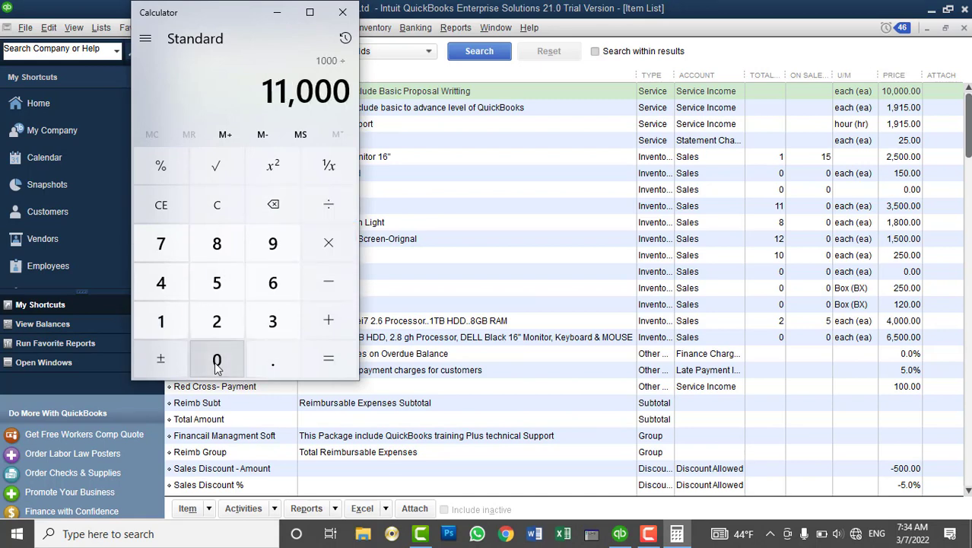
left_click(317, 353)
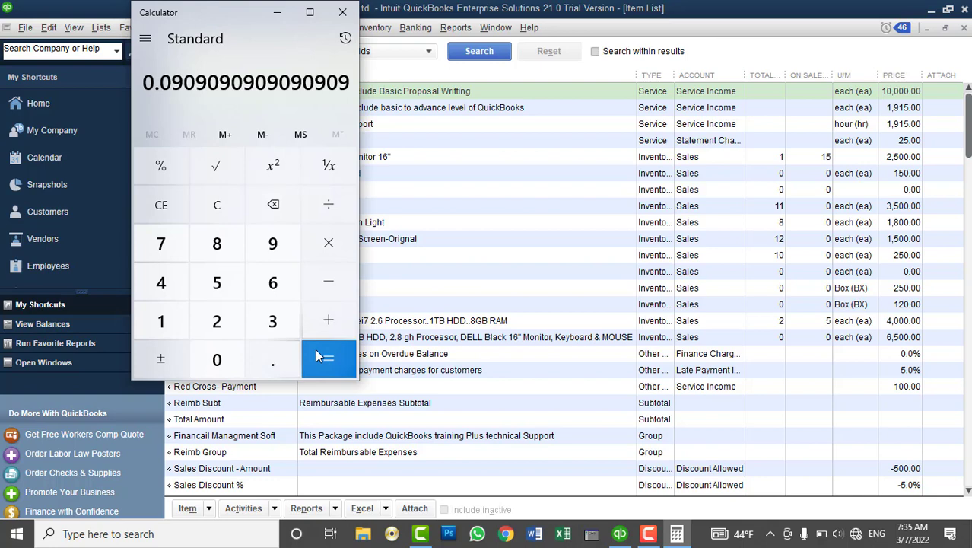
Clear the calculator and compute 1000 ÷ 11000 × 10 for the Proposal Writting price reduction.
left_click(216, 205)
left_click(161, 320)
left_click(215, 354)
left_click(215, 354)
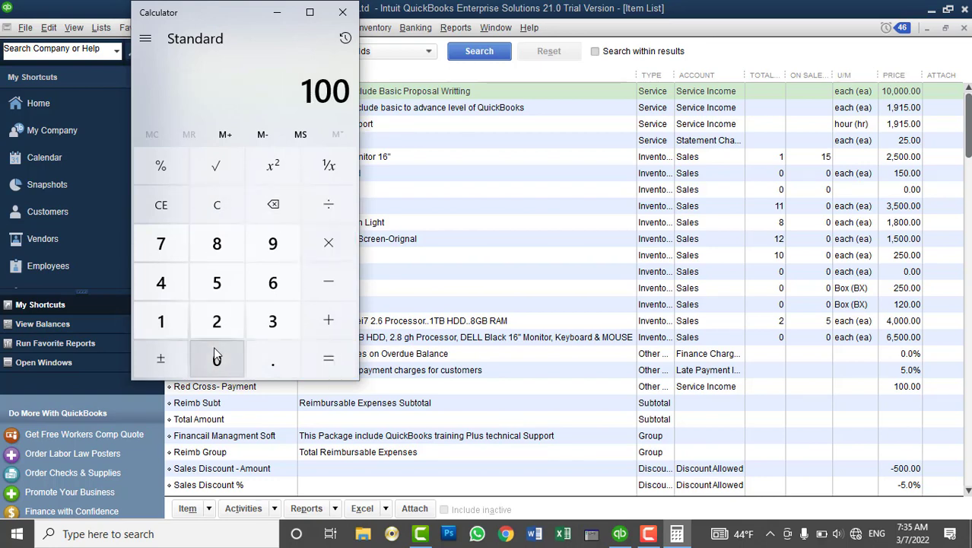
left_click(215, 354)
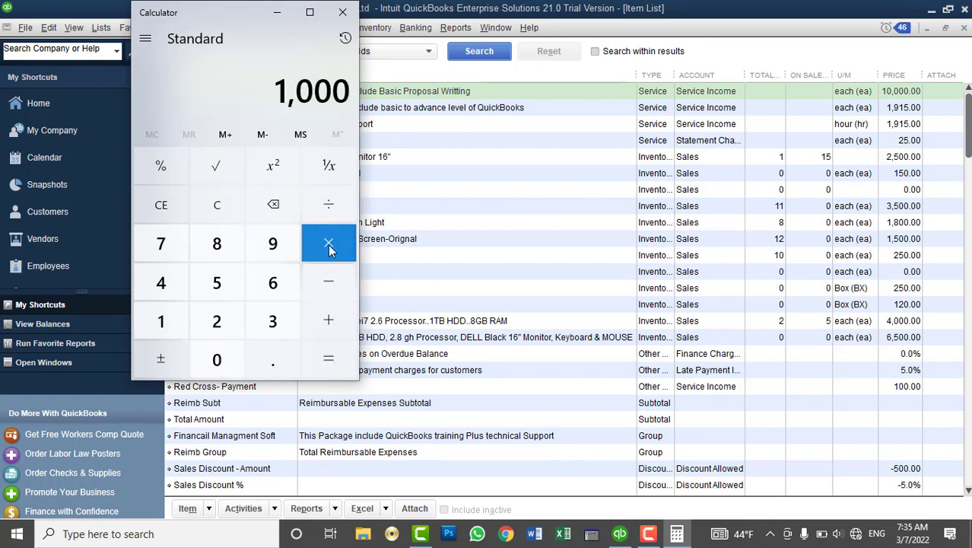
left_click(328, 205)
left_click(169, 328)
left_click(170, 328)
left_click(216, 353)
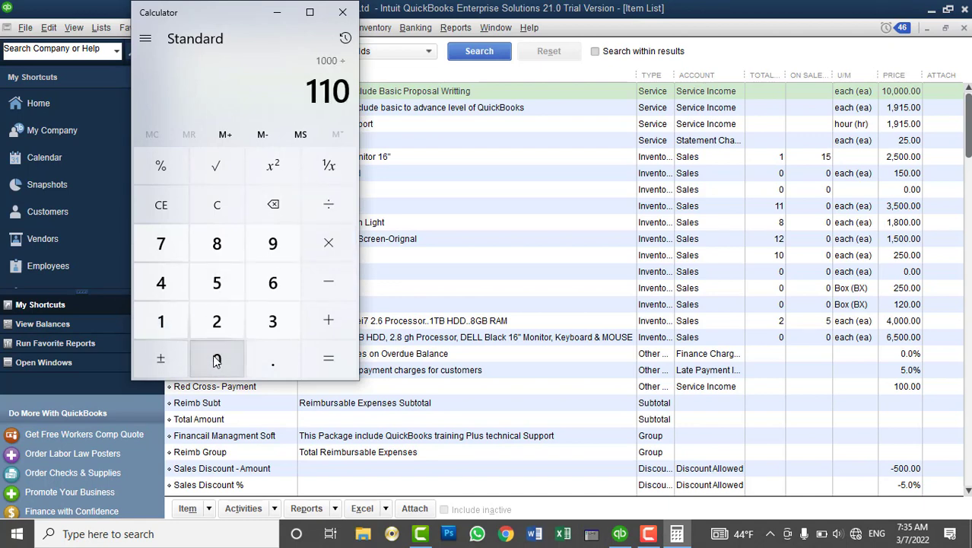
left_click(215, 354)
left_click(327, 243)
left_click(162, 321)
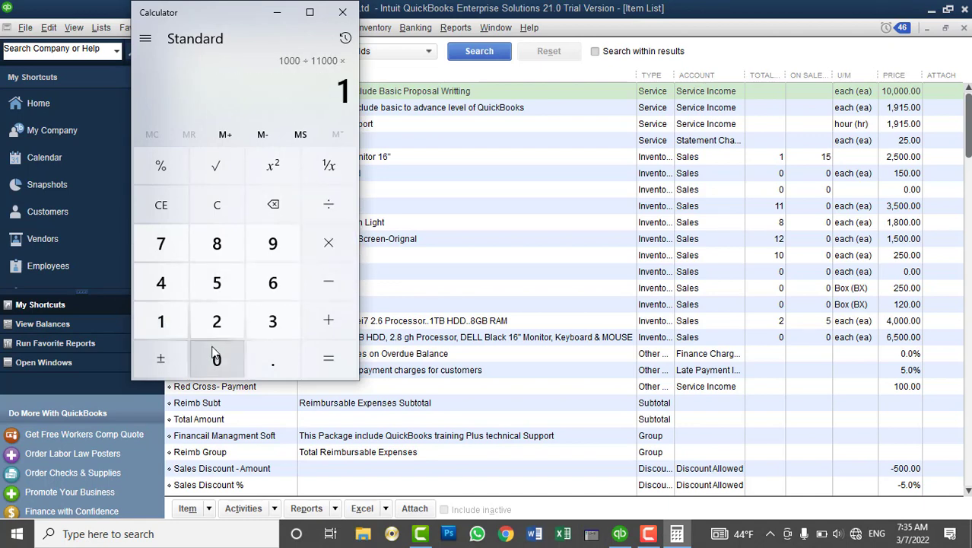
left_click(216, 358)
left_click(314, 371)
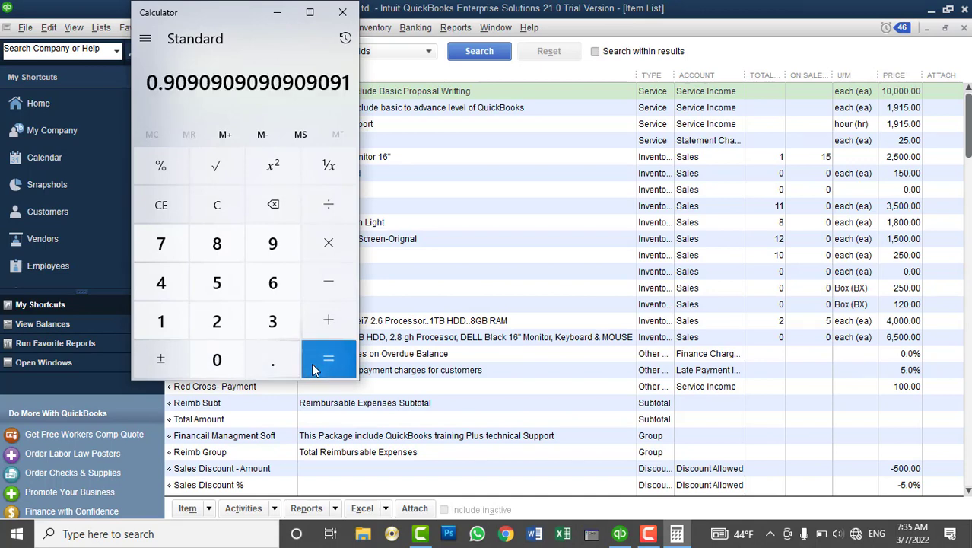
Calculate the Proposal Writting reduction as a percentage by computing 1000 ÷ 11000 × 100, and close the calculator.
left_click(226, 188)
left_click(176, 314)
left_click(217, 359)
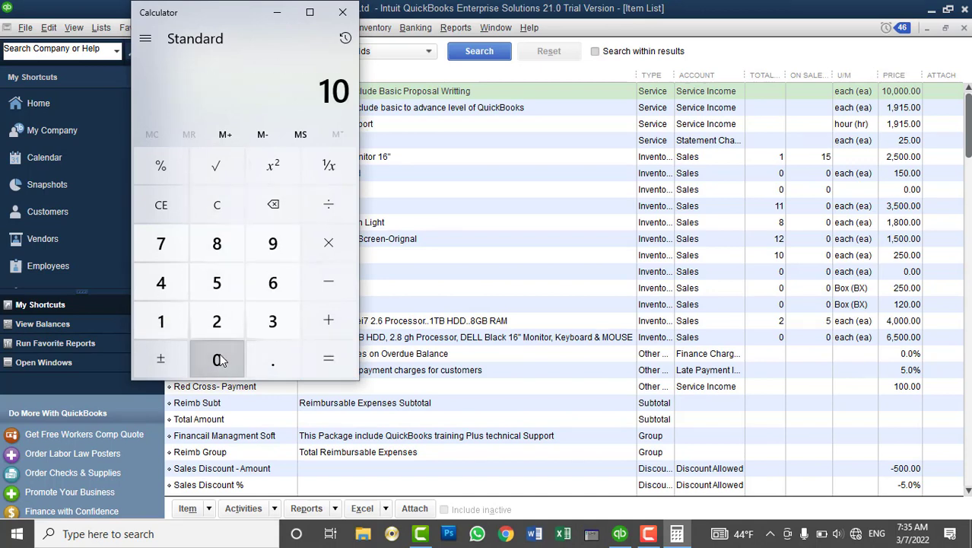
left_click(217, 359)
left_click(216, 359)
left_click(314, 216)
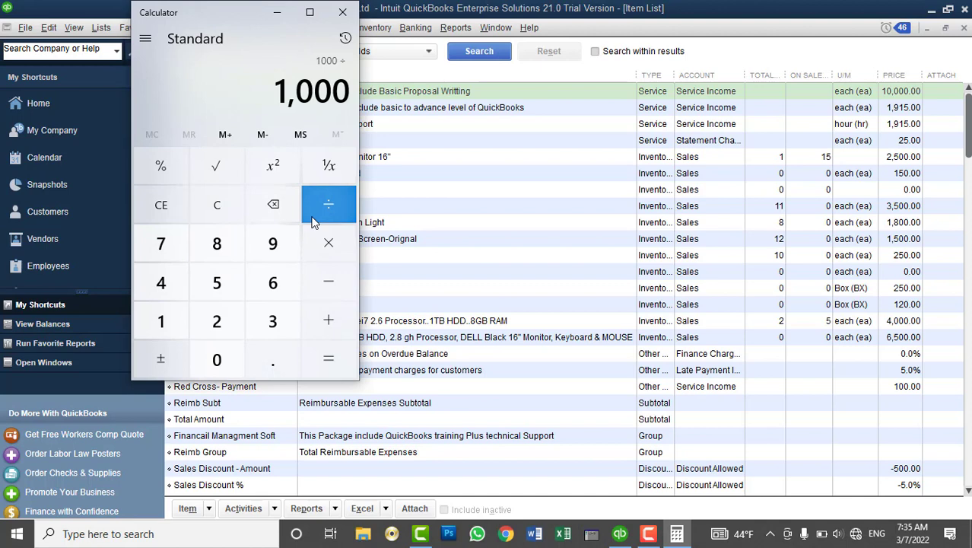
left_click(157, 320)
left_click(157, 320)
left_click(221, 359)
left_click(221, 359)
left_click(221, 359)
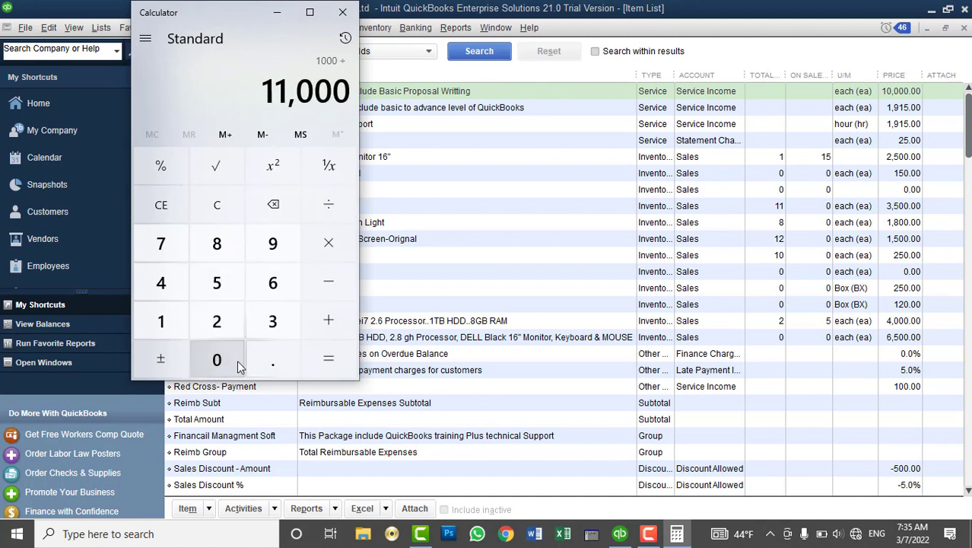
left_click(328, 245)
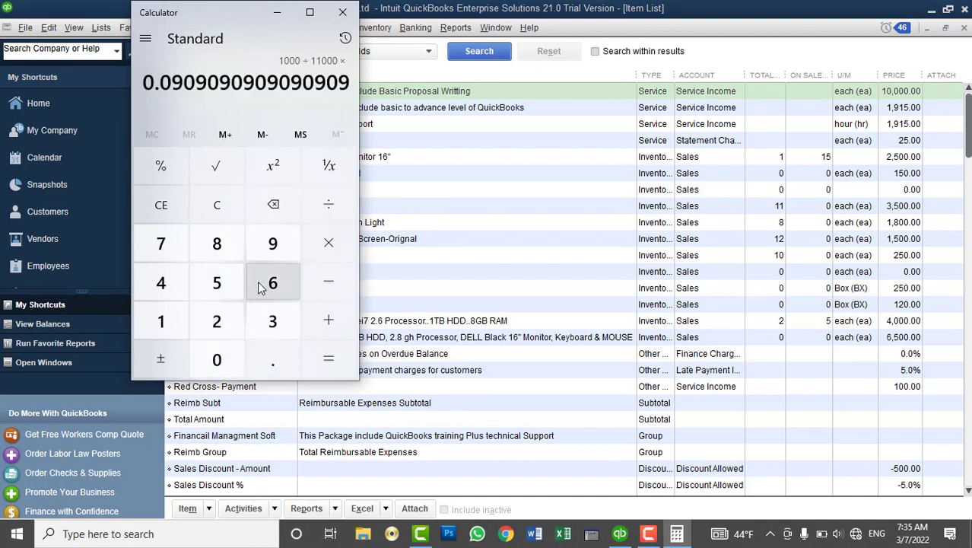
left_click(185, 328)
left_click(216, 356)
left_click(217, 356)
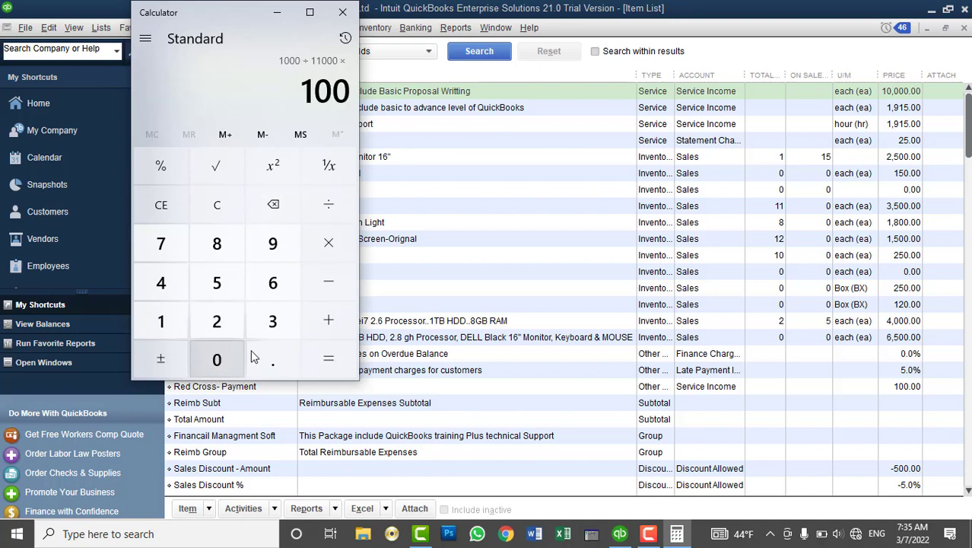
left_click(313, 359)
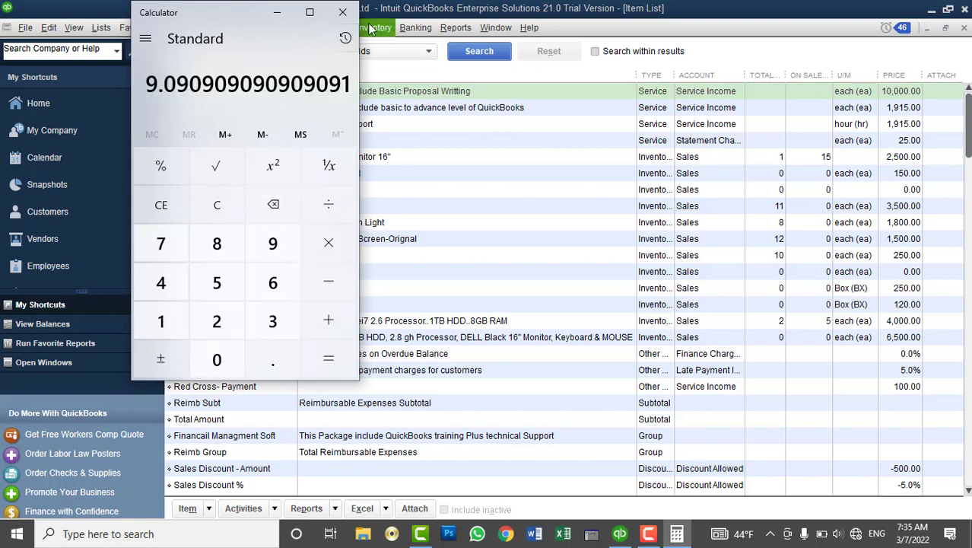
left_click(343, 12)
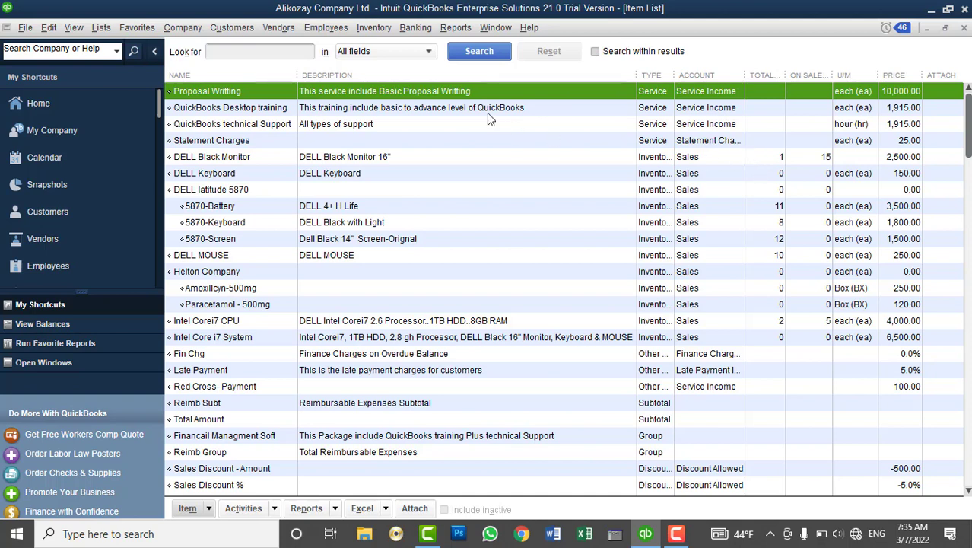
left_click(231, 28)
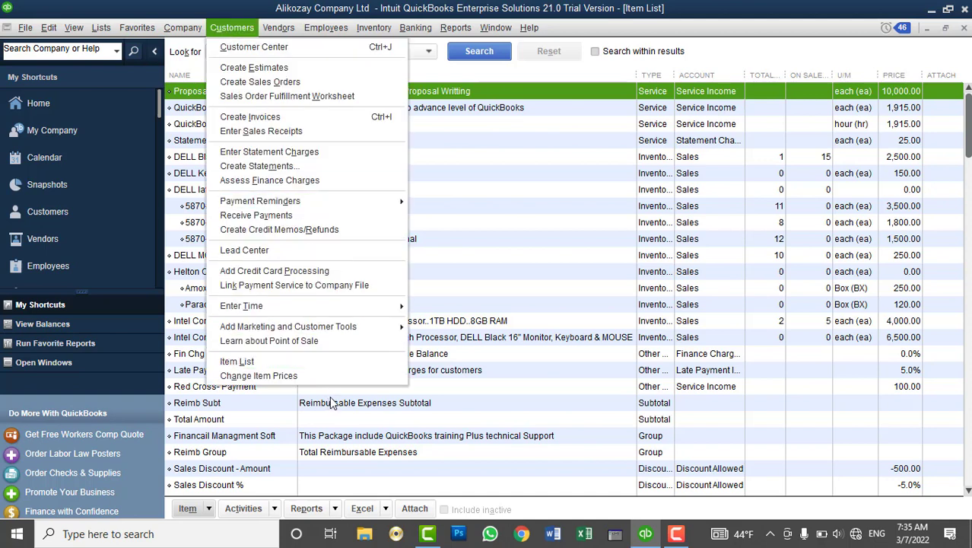
left_click(254, 30)
left_click(270, 28)
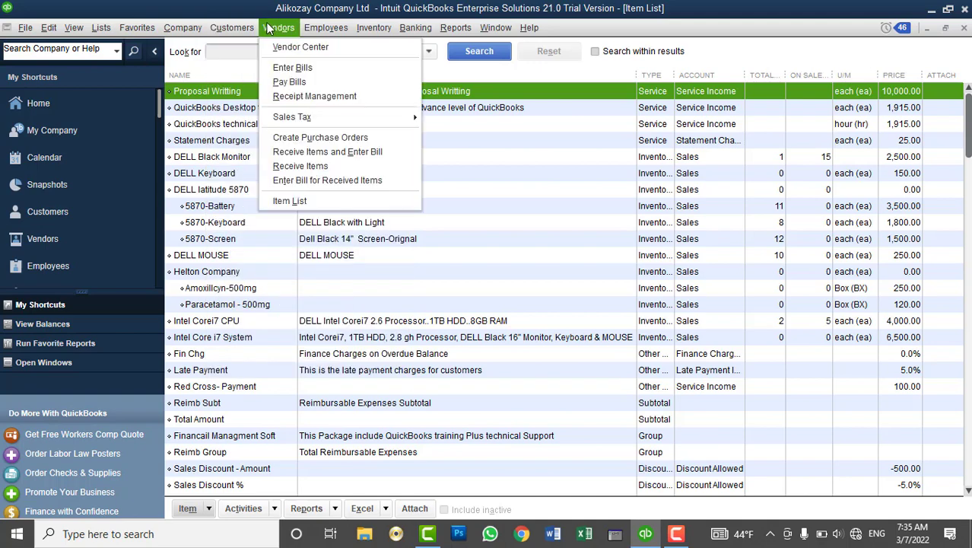
left_click(256, 30)
mouse_move(342, 31)
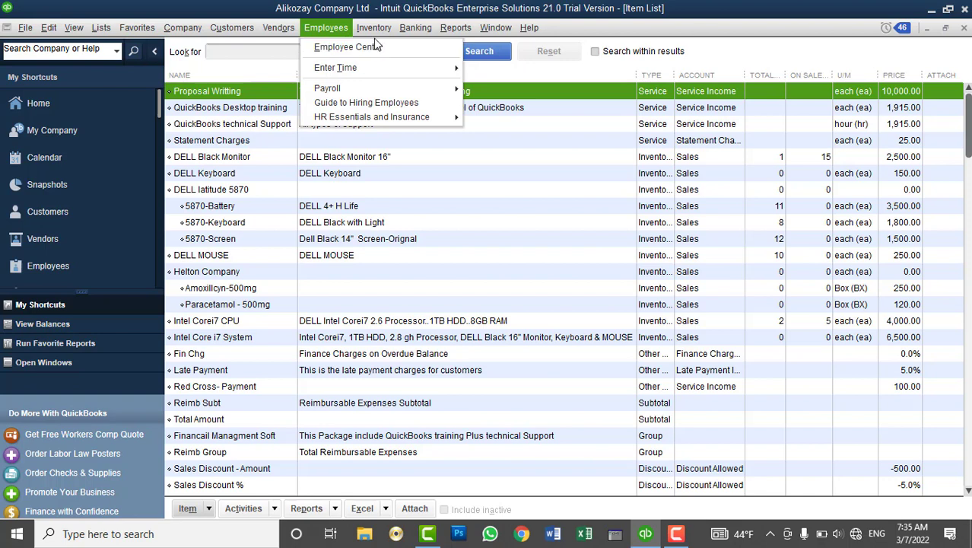
mouse_move(380, 34)
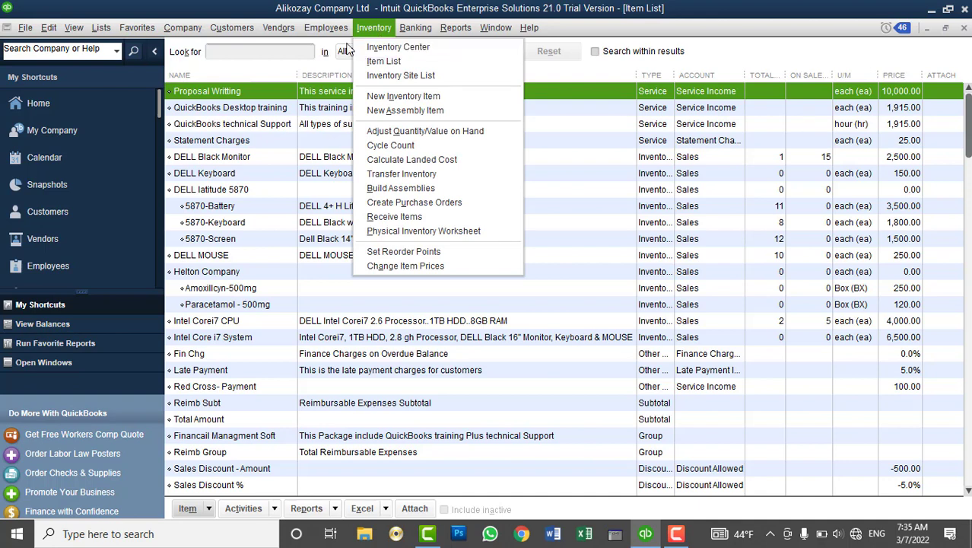
mouse_move(350, 70)
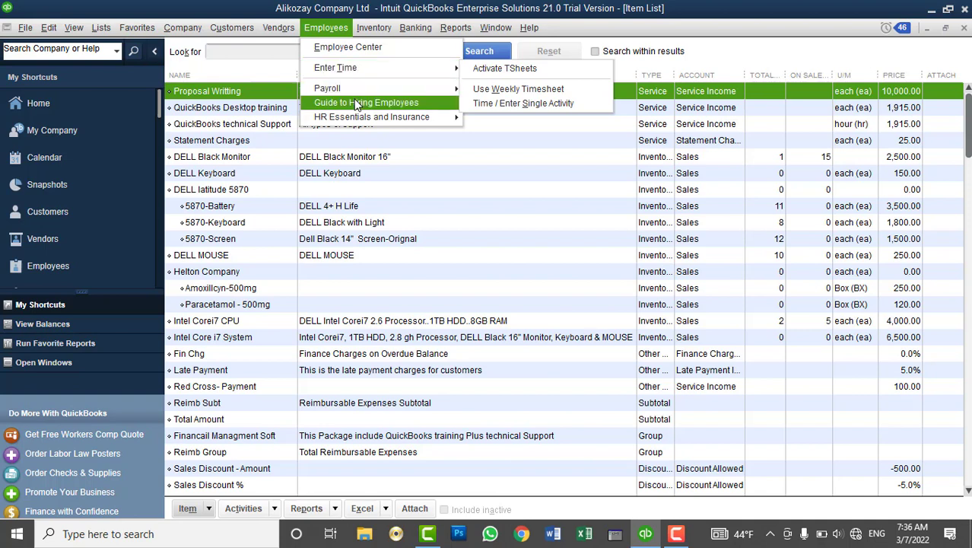
Try to turn on payroll in QuickBooks and dismiss the notice.
mouse_move(362, 91)
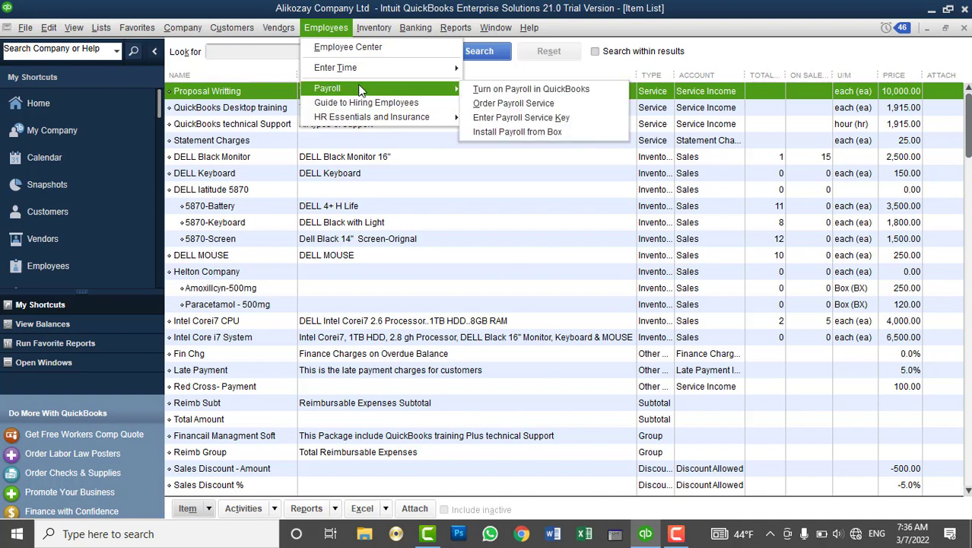
left_click(522, 88)
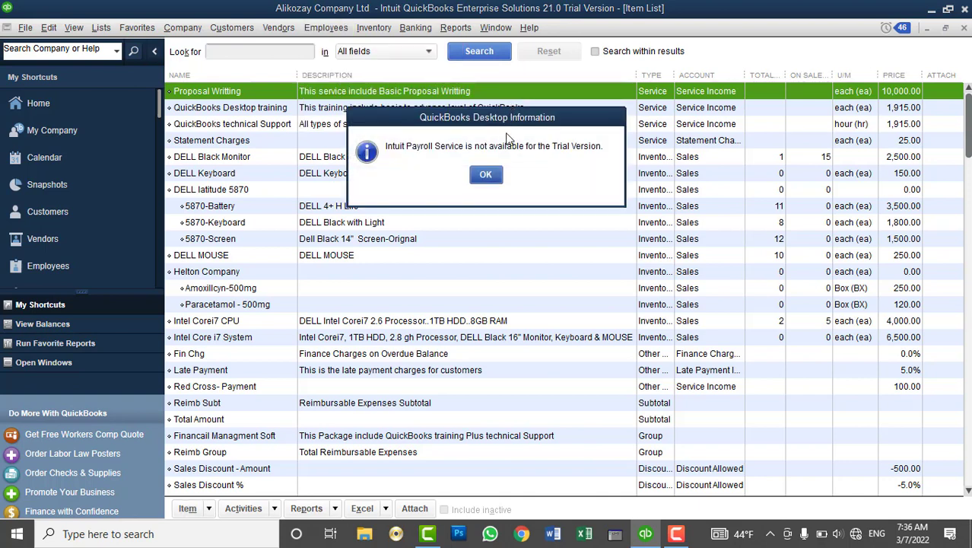
left_click(486, 175)
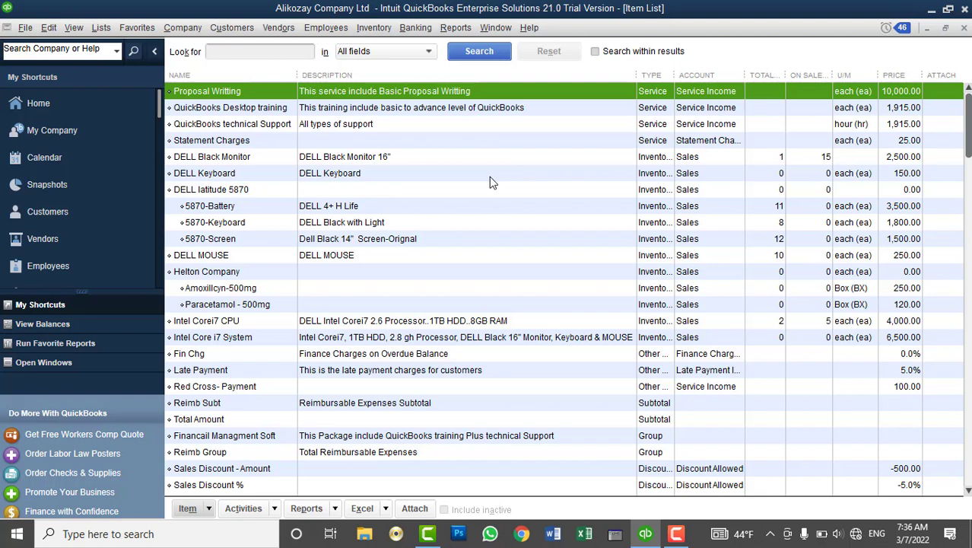
Open the Inventory Center, widen its item list, and view the DELL Keyboard, DELL latitude 5870 and 5870-Battery records.
left_click(364, 28)
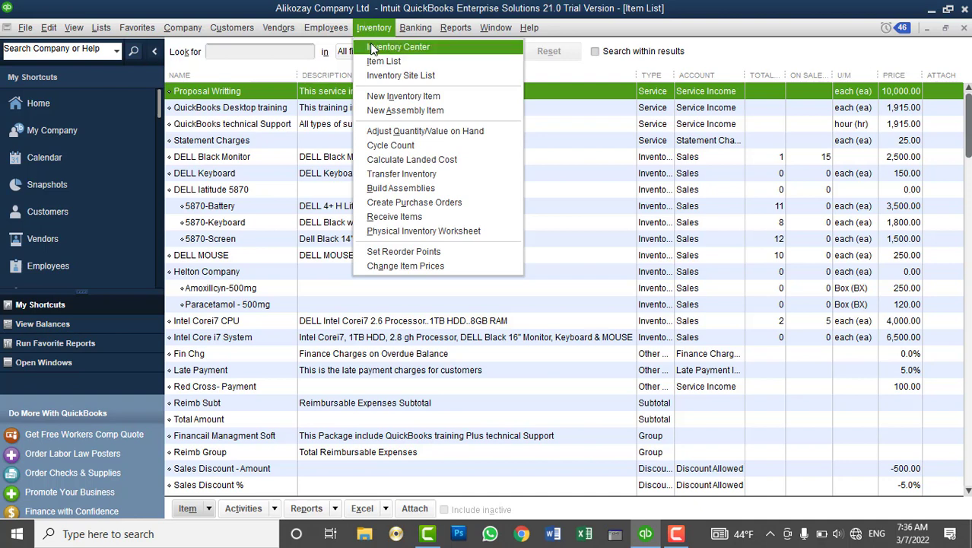
left_click(373, 48)
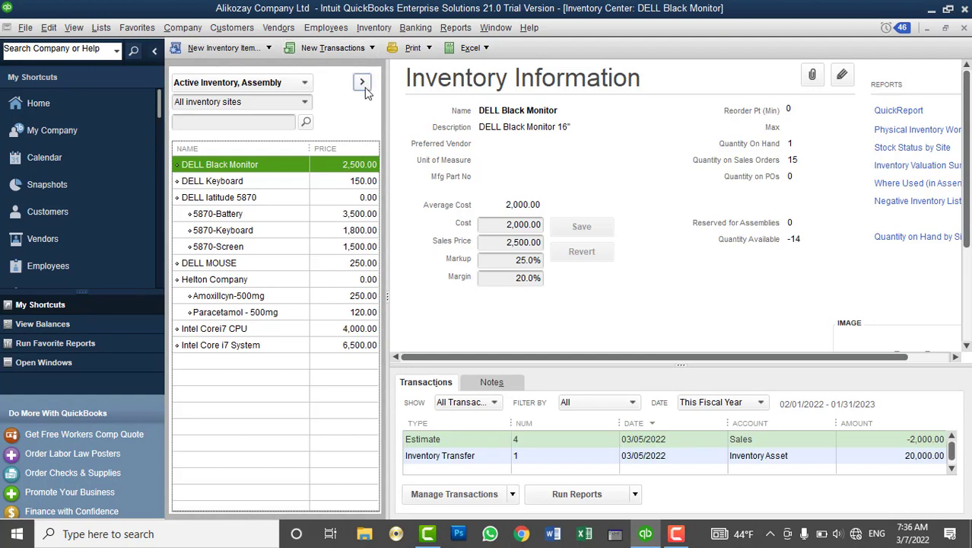
left_click_drag(386, 85, 411, 99)
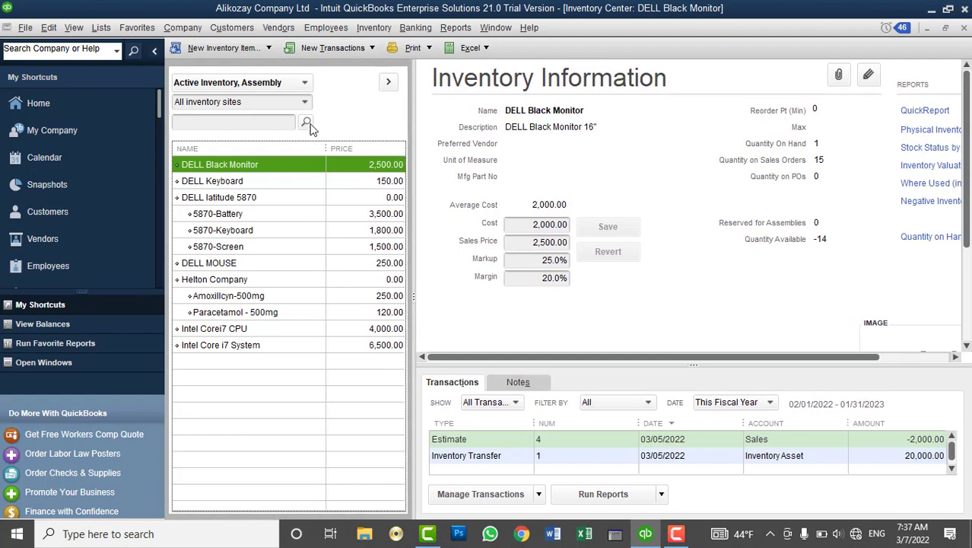
left_click(240, 182)
left_click(234, 197)
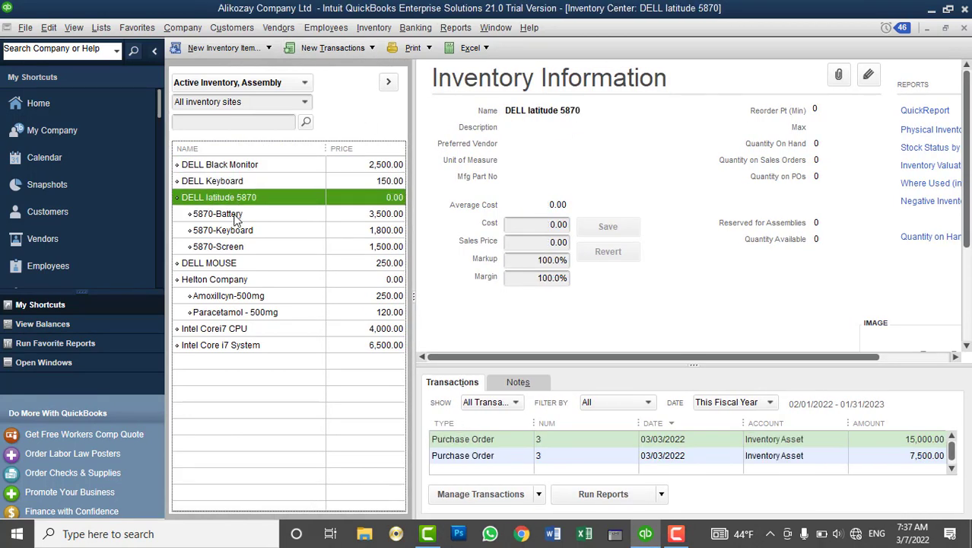
left_click(238, 215)
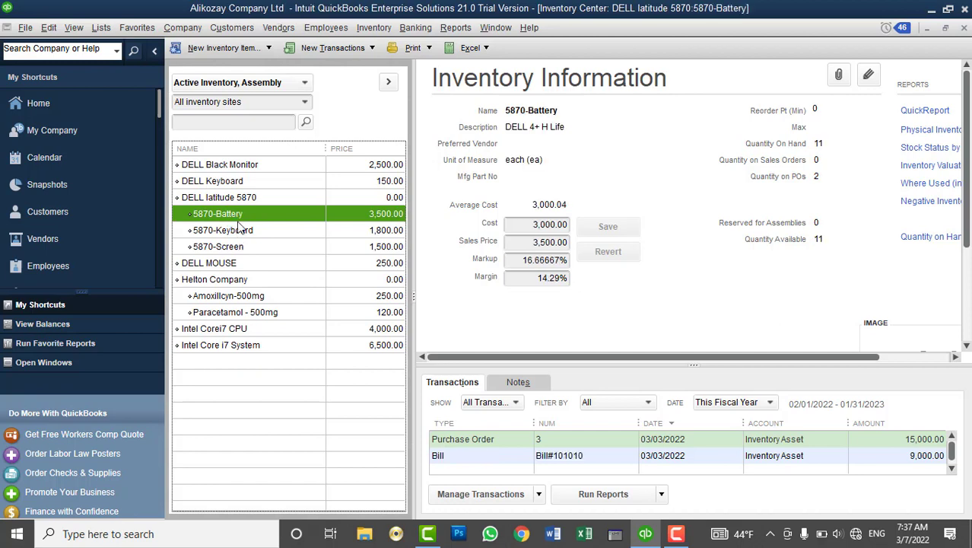
Collapse the My Shortcuts sidebar and enlarge the transactions area of the Inventory Center.
left_click(155, 50)
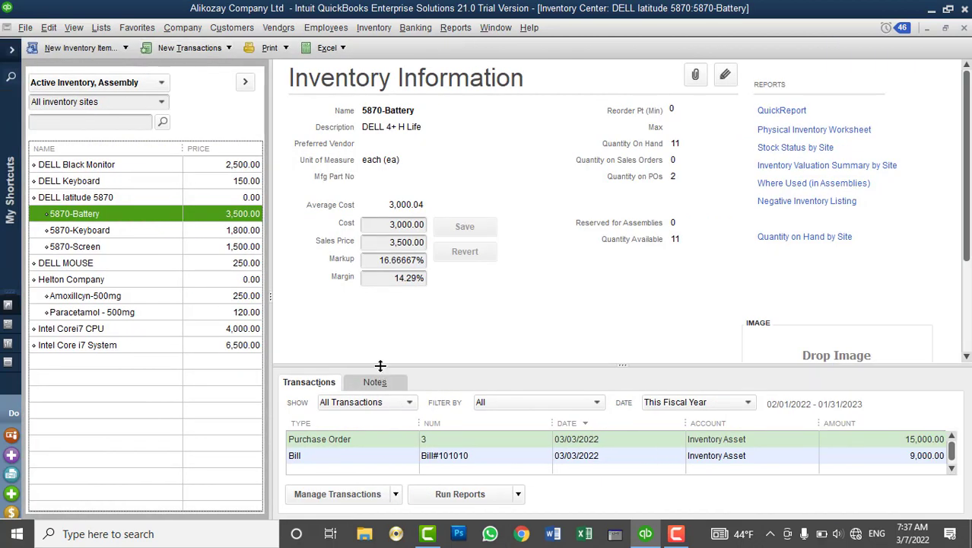
left_click_drag(379, 366, 382, 303)
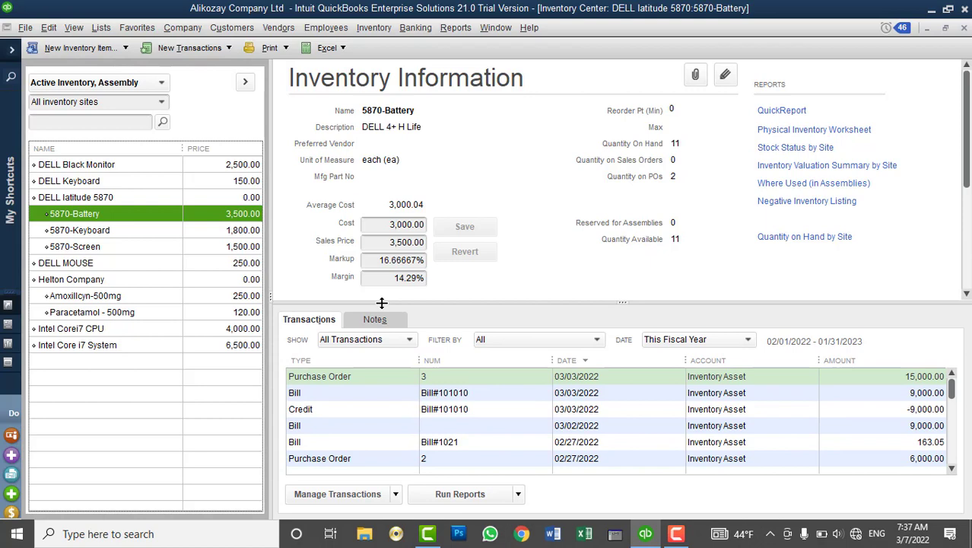
Review the DELL Black Monitor's transactions, including its Estimate, Inventory Transfer, Sales Order, Sales Receipt and Credit Memo.
left_click(114, 163)
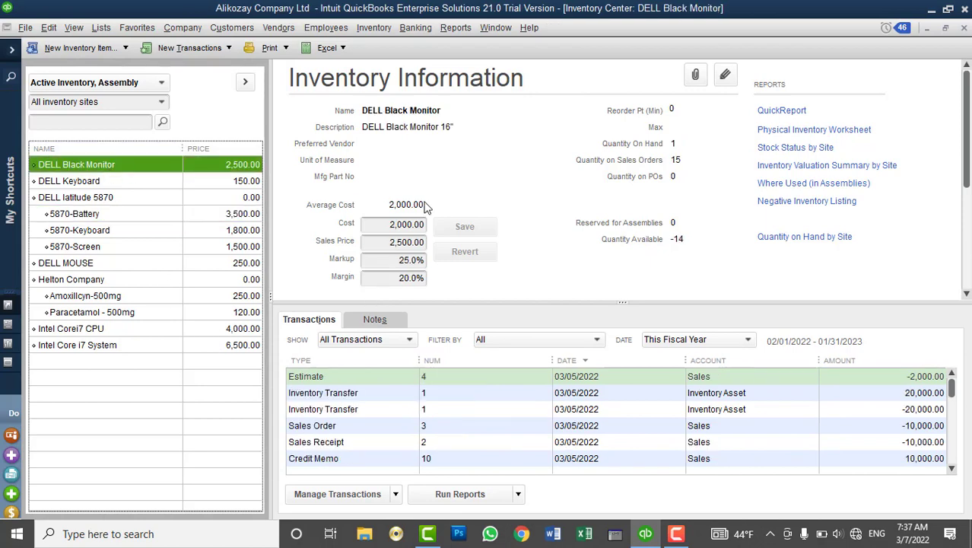
left_click(370, 376)
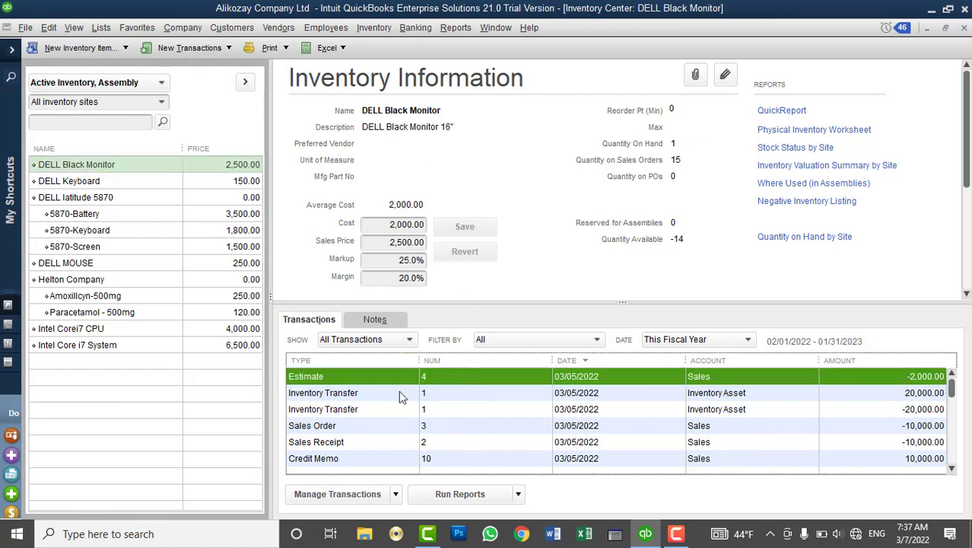
left_click(373, 394)
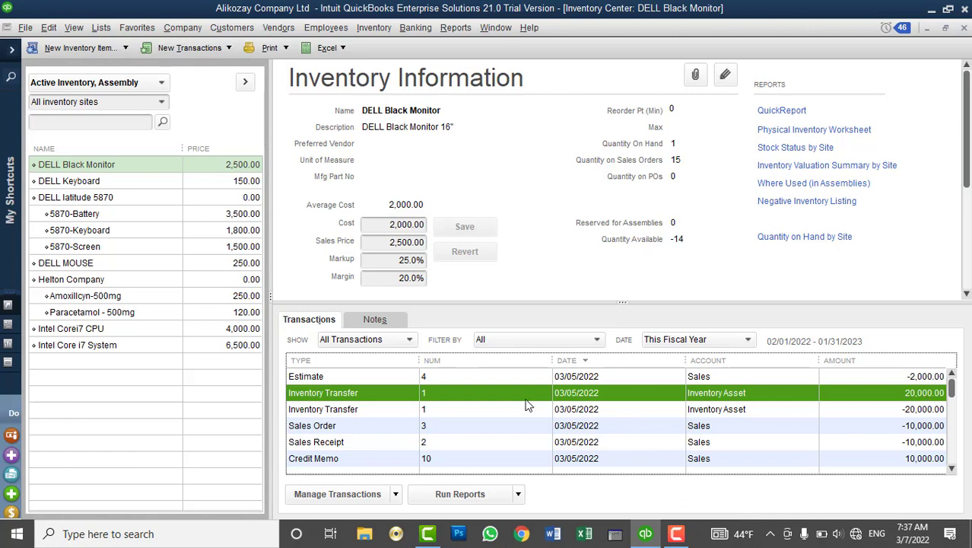
left_click(332, 430)
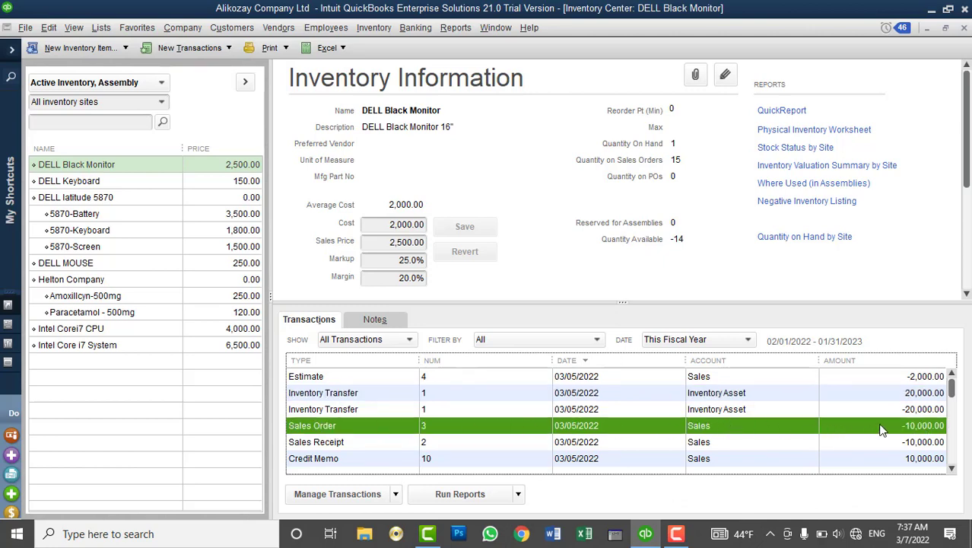
left_click(345, 444)
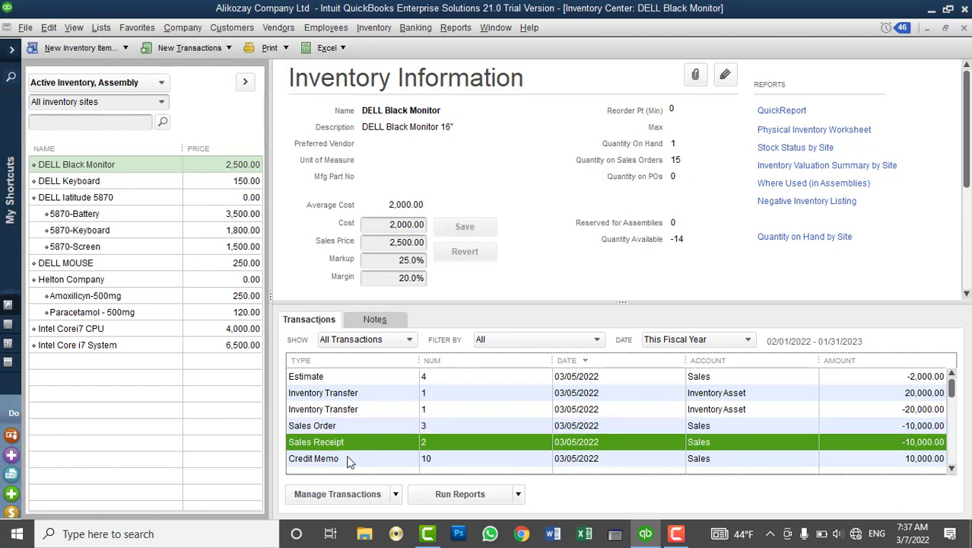
left_click(333, 458)
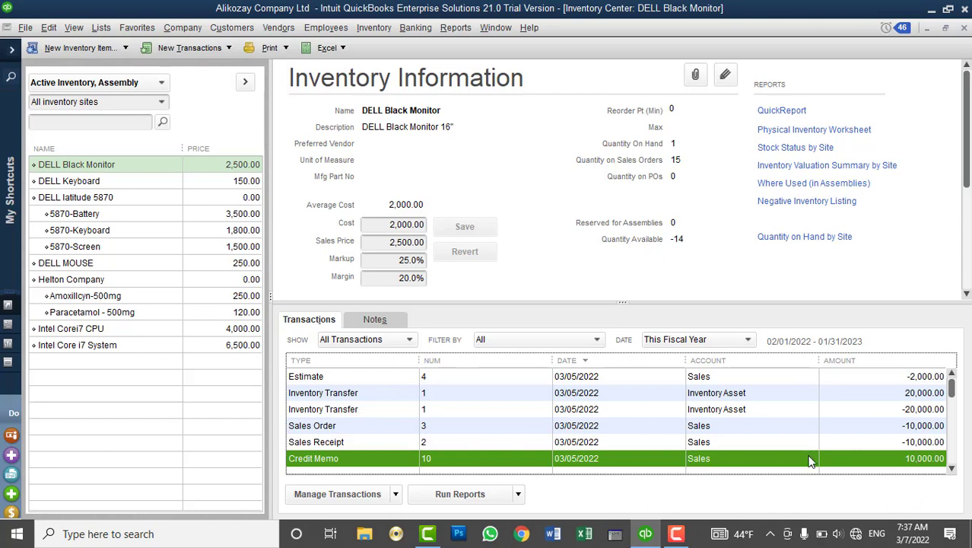
View the 5870-Screen, DELL MOUSE and DELL Black Monitor records, and leave the Inventory Center and the Item List.
left_click(114, 246)
left_click(99, 263)
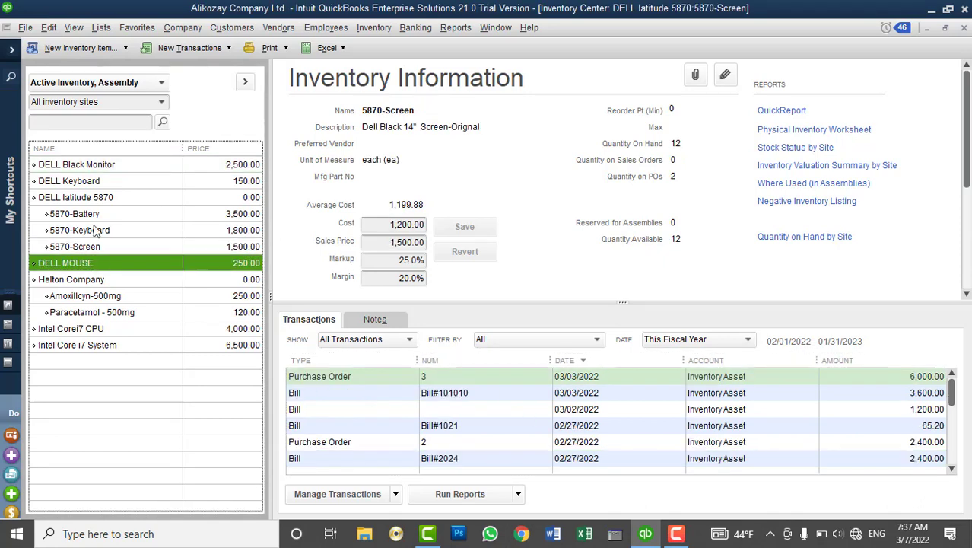
left_click(102, 166)
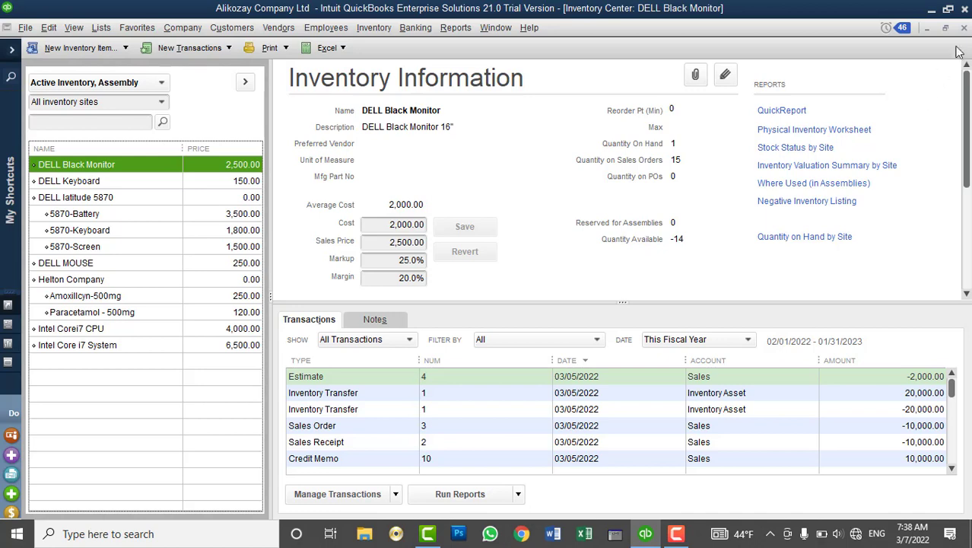
left_click(927, 29)
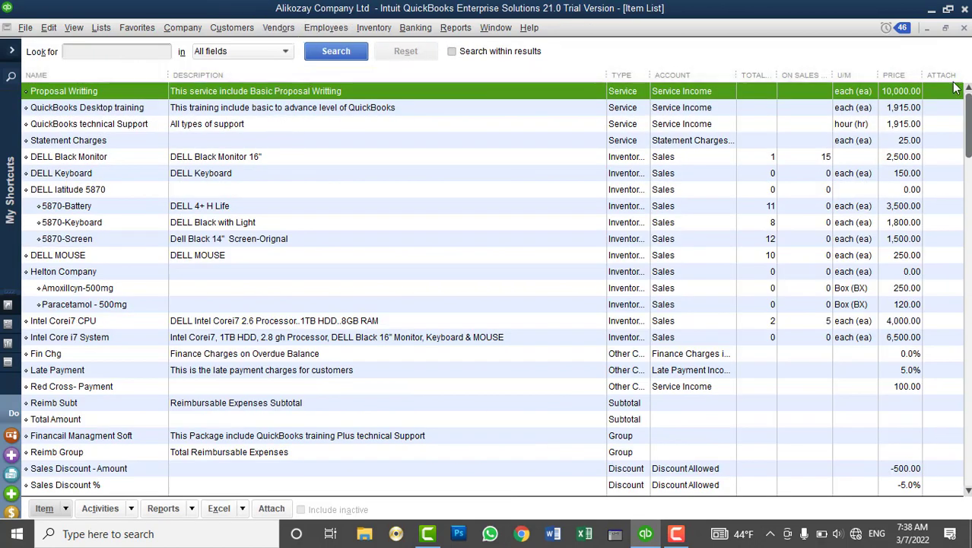
left_click(964, 28)
Open the Inventory Site List, look over the Nangarhar Branch and Kabul Main Branch sites, and close the list.
left_click(326, 28)
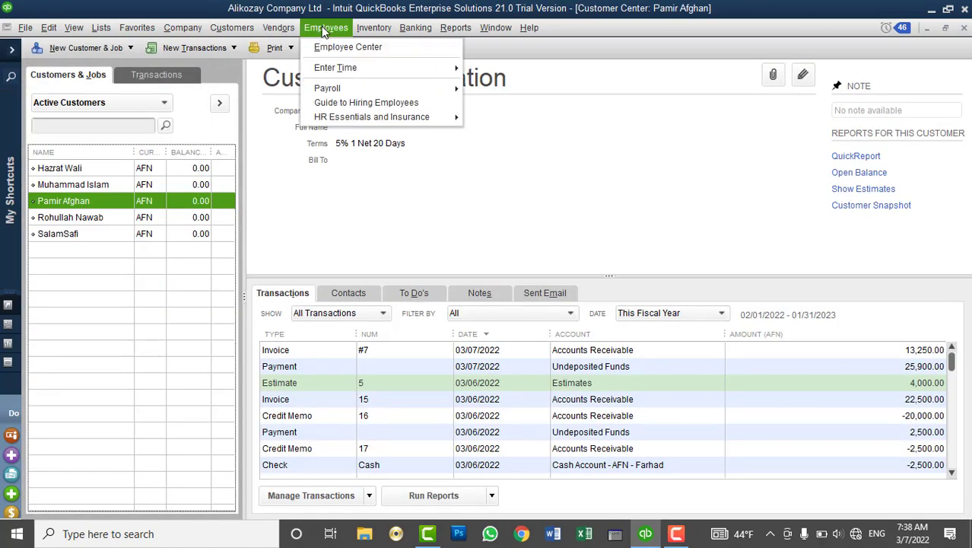
mouse_move(374, 28)
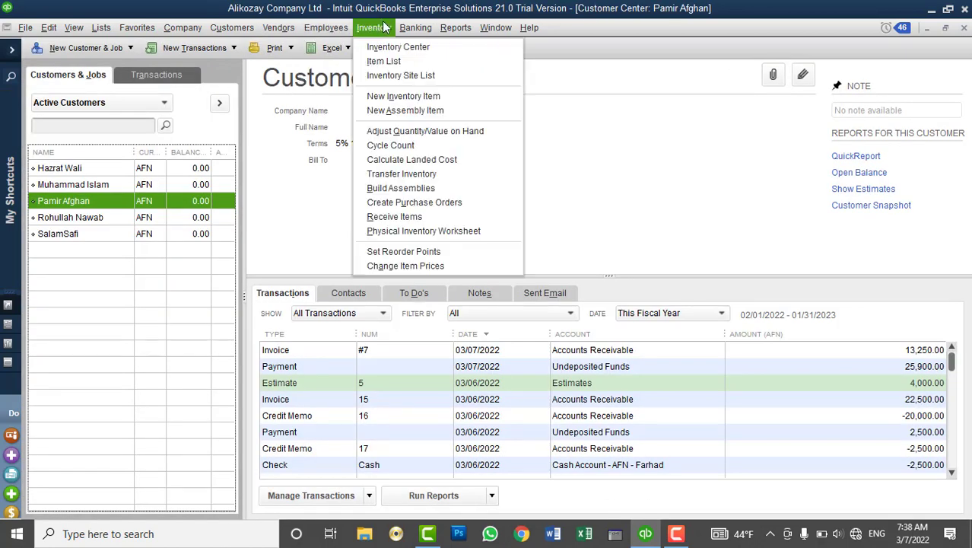
left_click(393, 75)
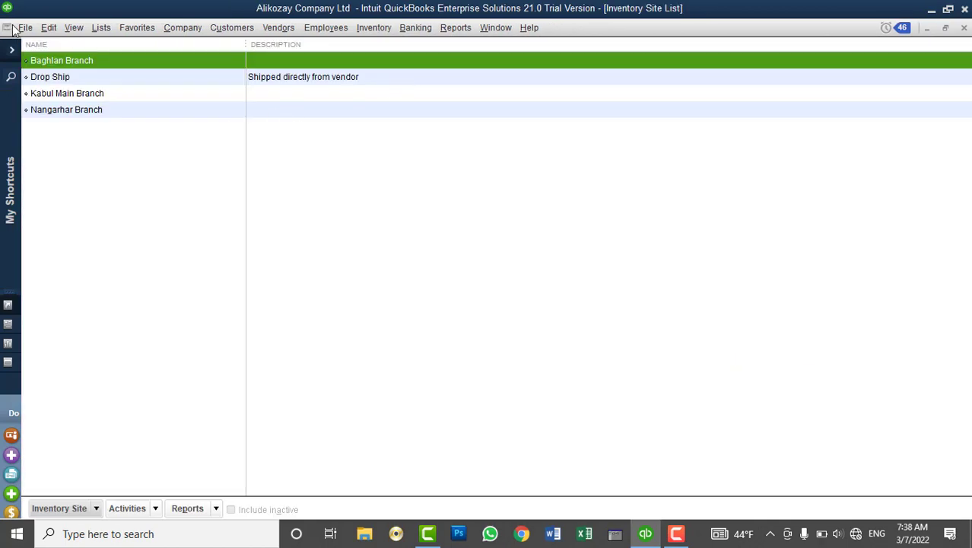
left_click(101, 27)
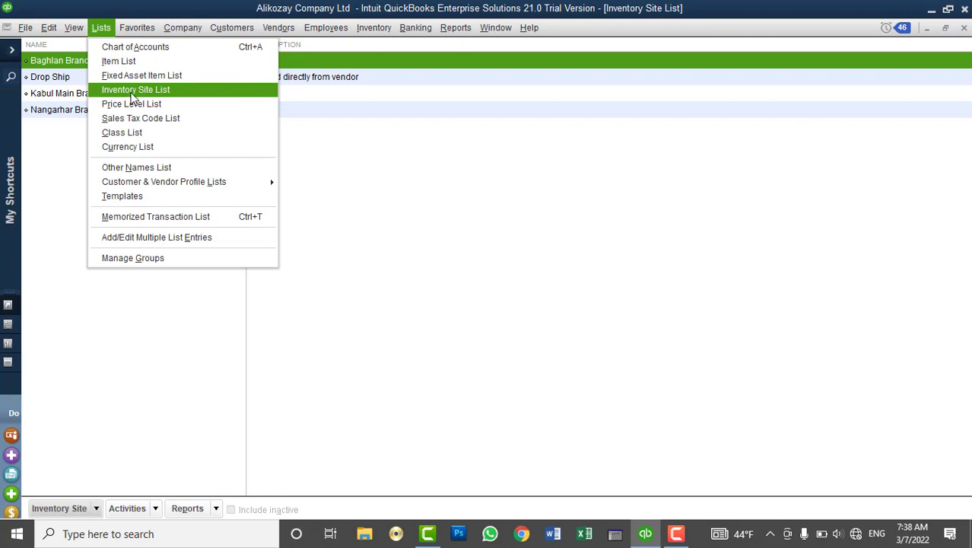
left_click(327, 167)
left_click(126, 112)
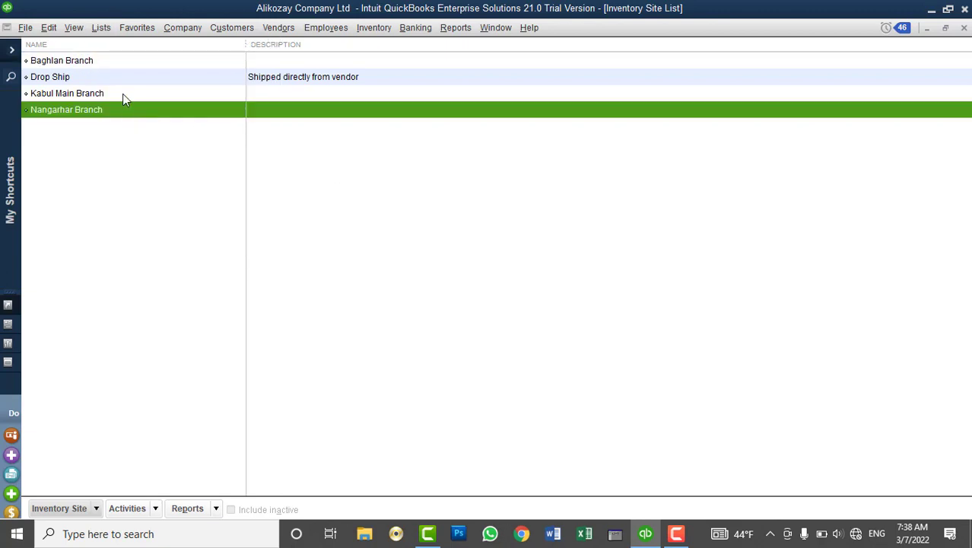
left_click(122, 94)
right_click(393, 176)
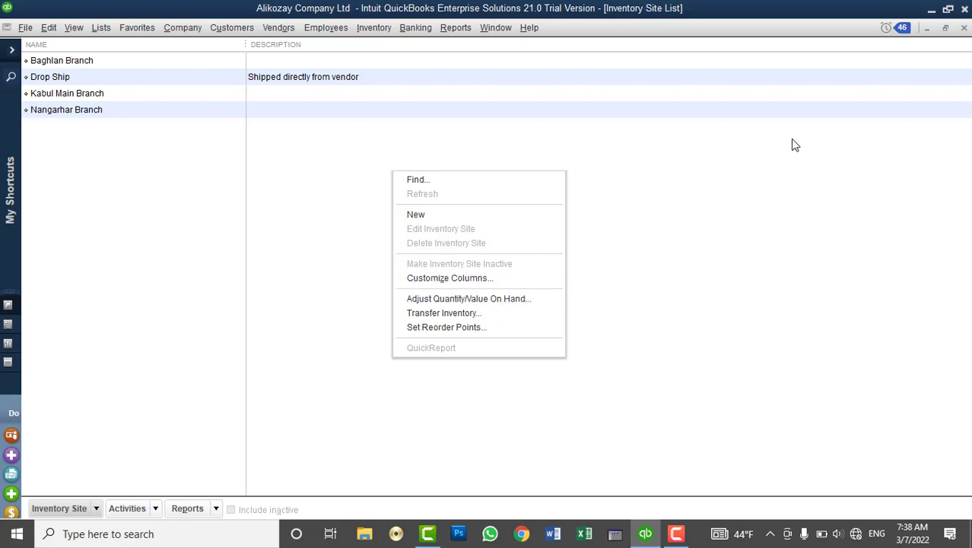
left_click(964, 27)
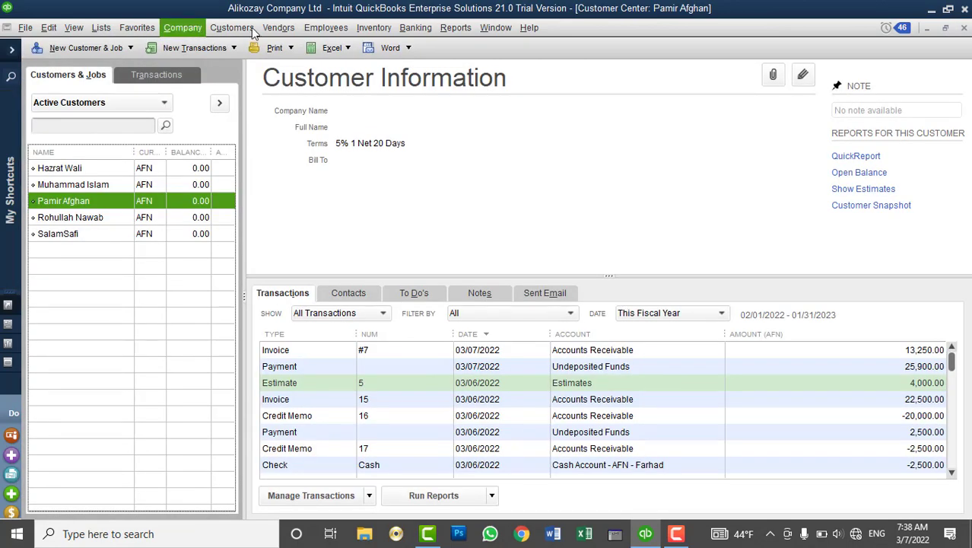
Open a blank New Item form for an Inventory Part to view its fields, and cancel it.
left_click(183, 27)
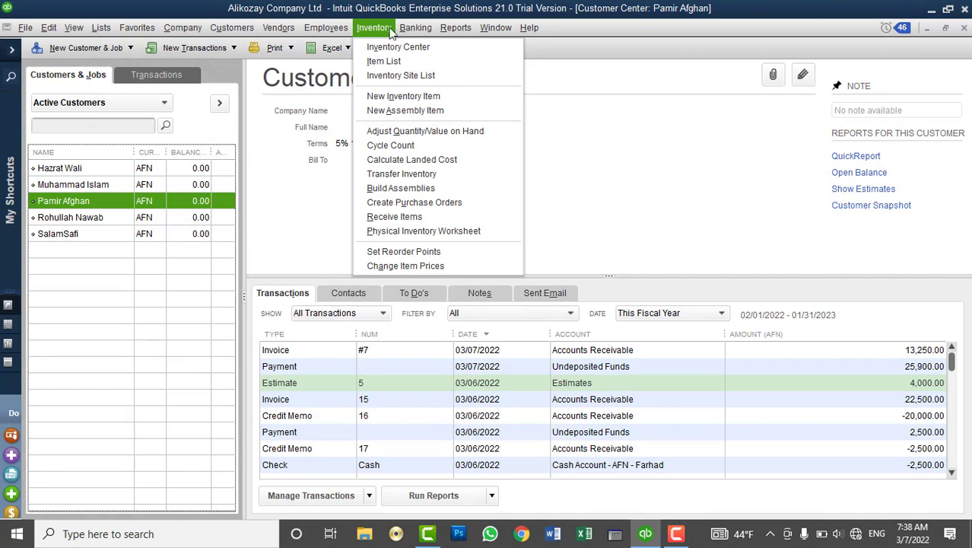
left_click(409, 96)
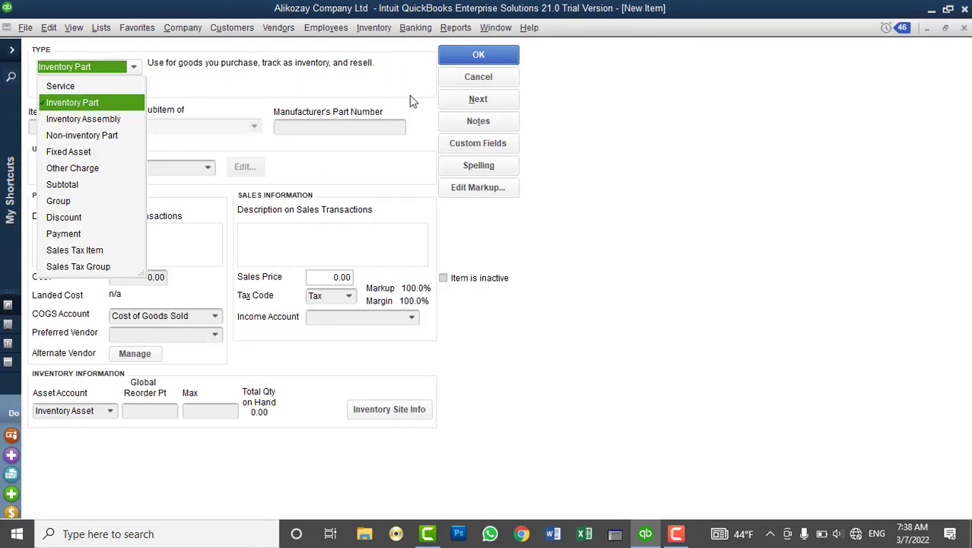
left_click(461, 82)
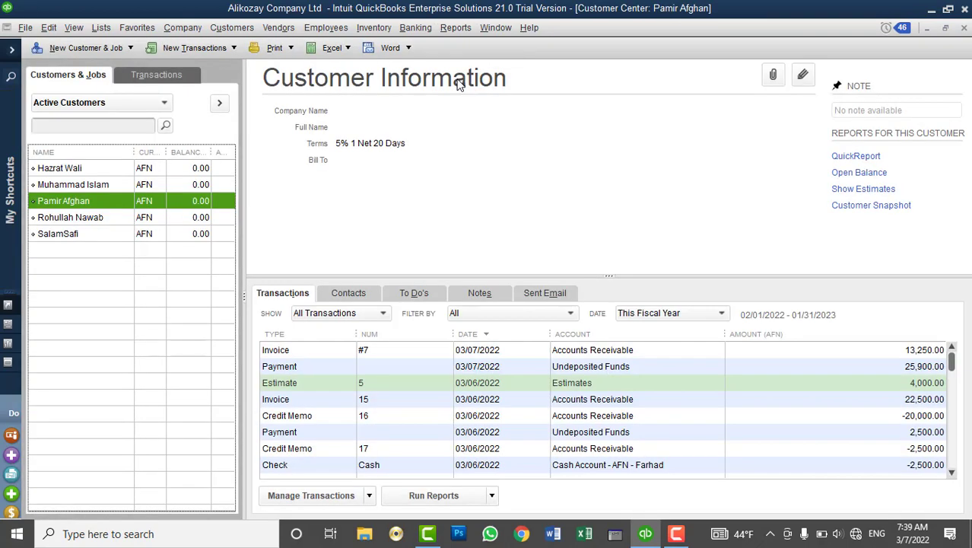
Open a blank New Item form for an Inventory Assembly, examine its Bill of Materials, and cancel it.
left_click(366, 29)
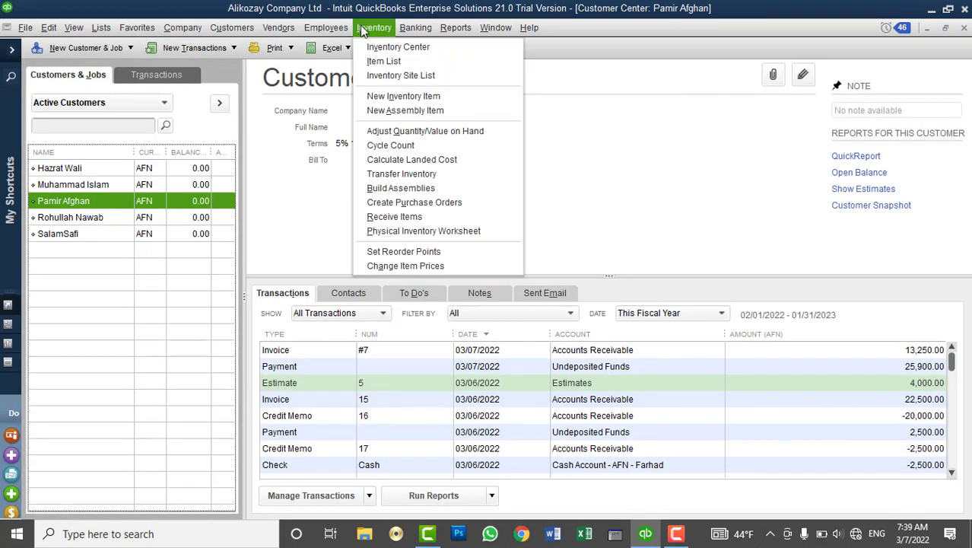
left_click(408, 112)
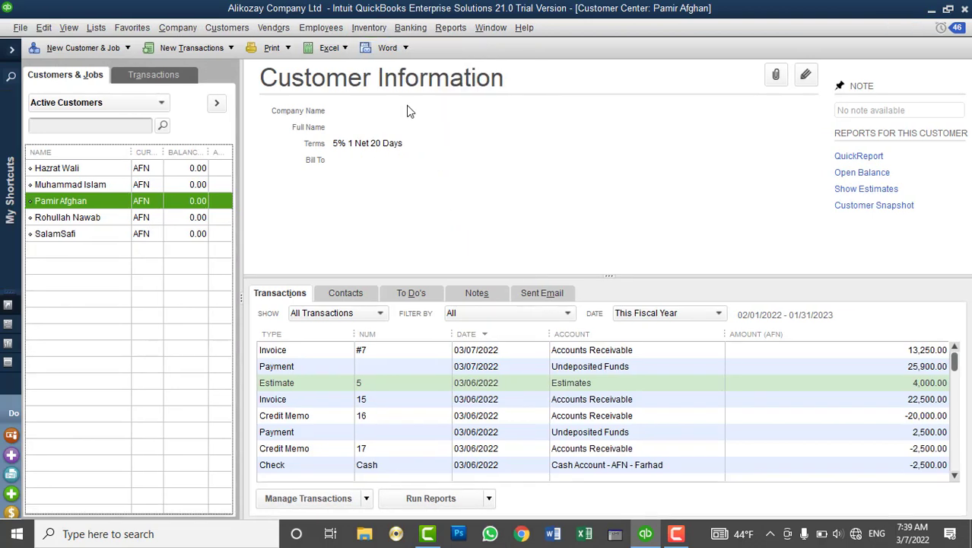
left_click(133, 119)
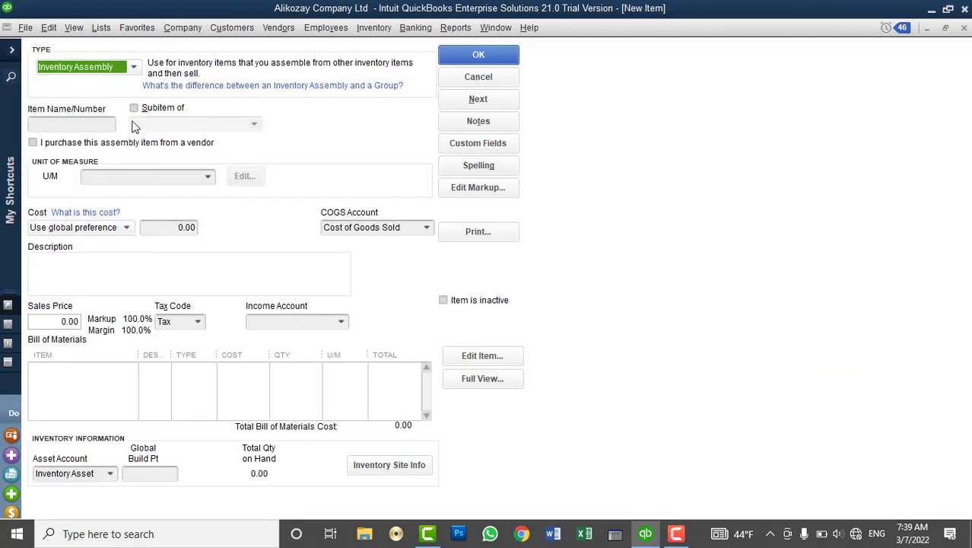
left_click(111, 371)
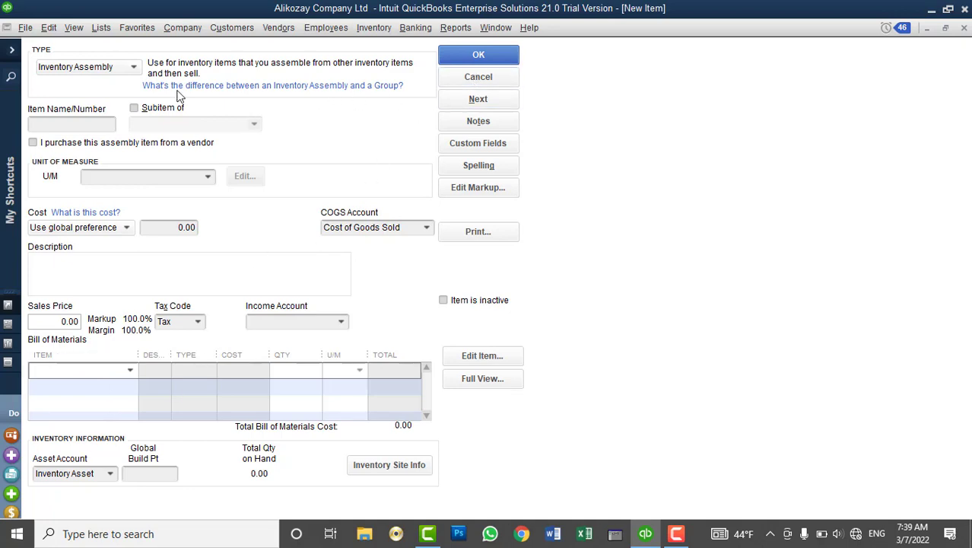
left_click(466, 77)
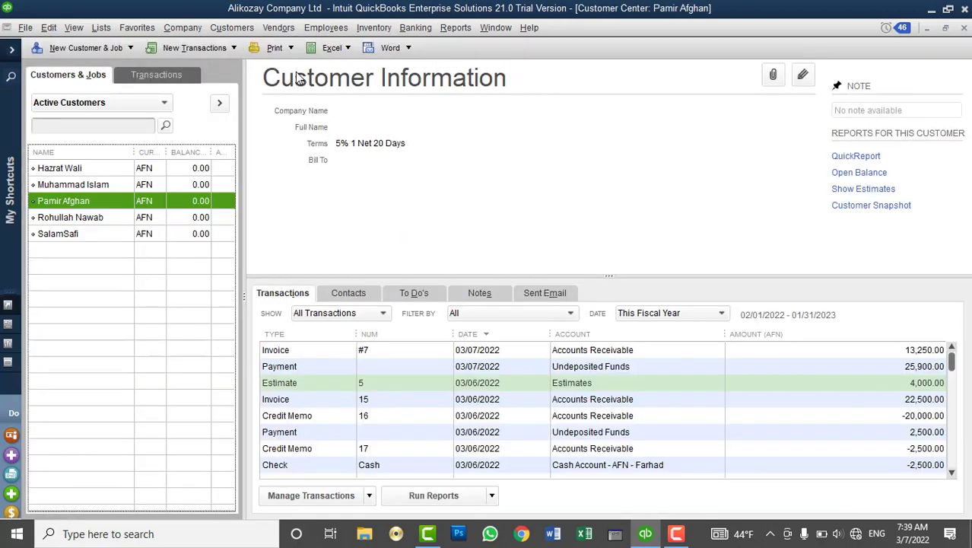
Open the Item List, widen the Type column, look at the Intel Core i7 System assembly entry, and close the list.
left_click(369, 28)
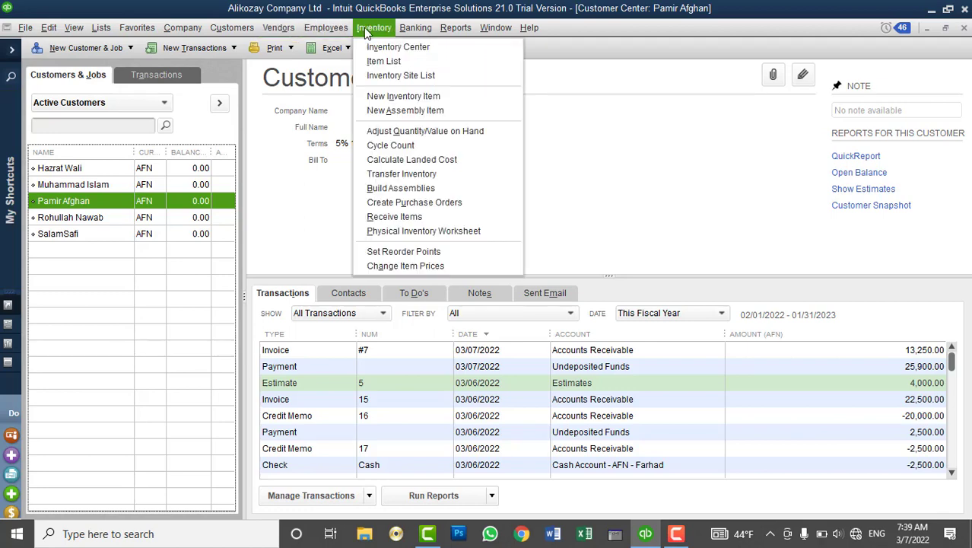
left_click(383, 60)
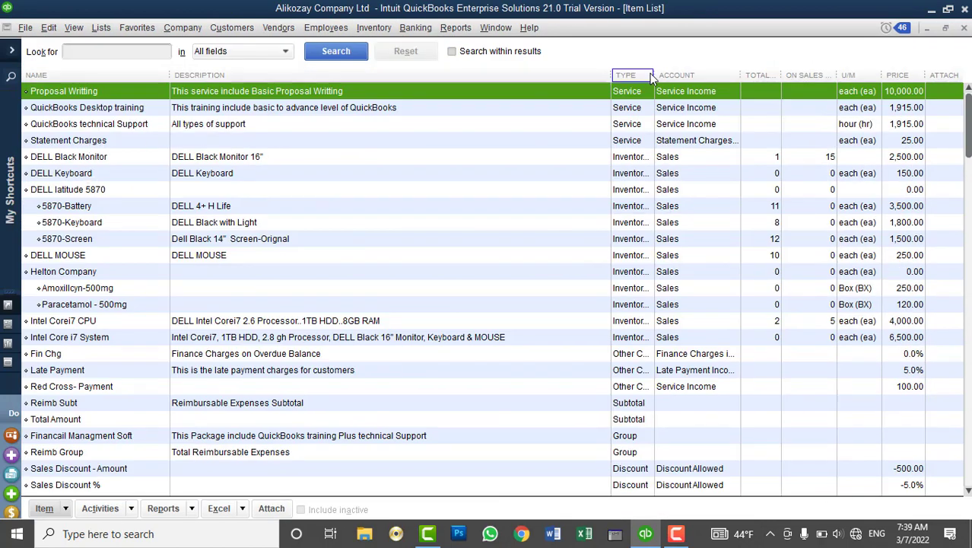
left_click_drag(652, 79, 702, 79)
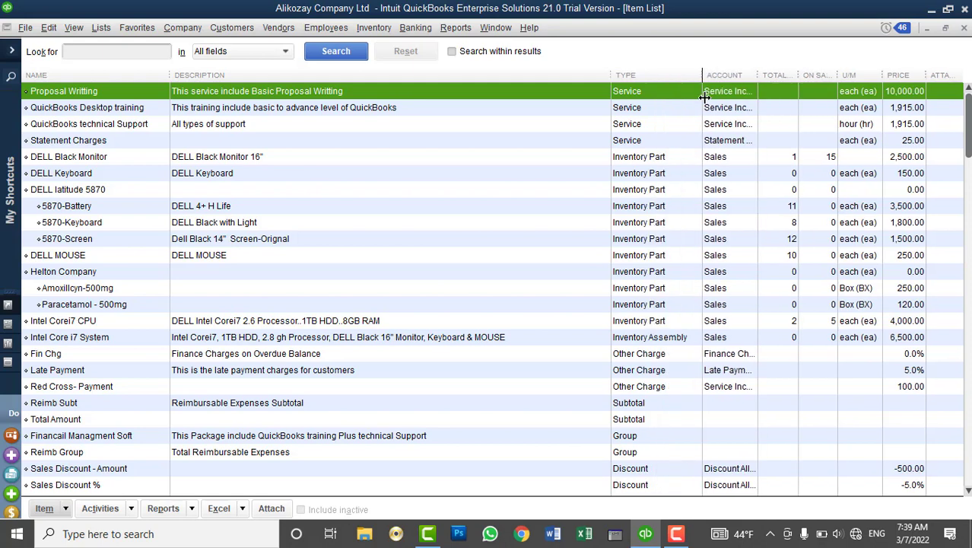
left_click(636, 340)
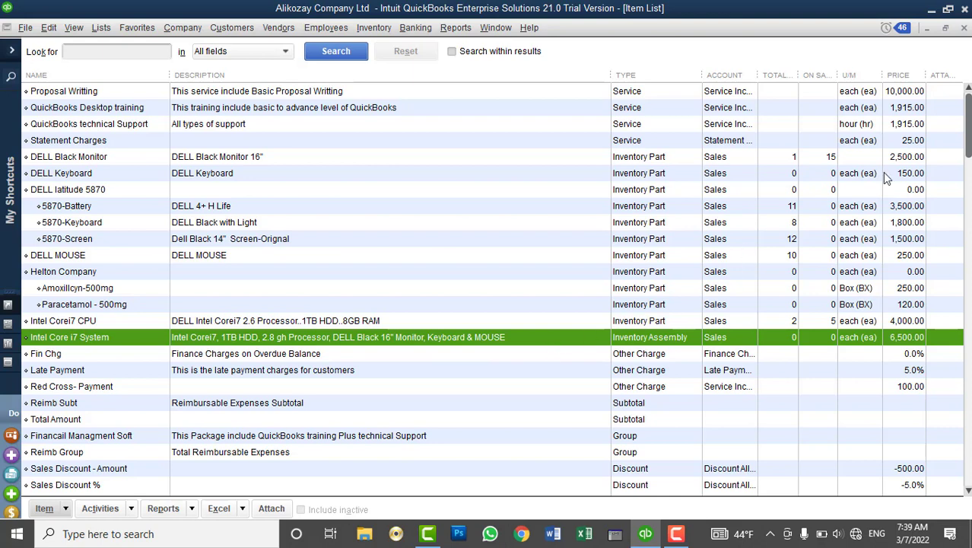
left_click(964, 29)
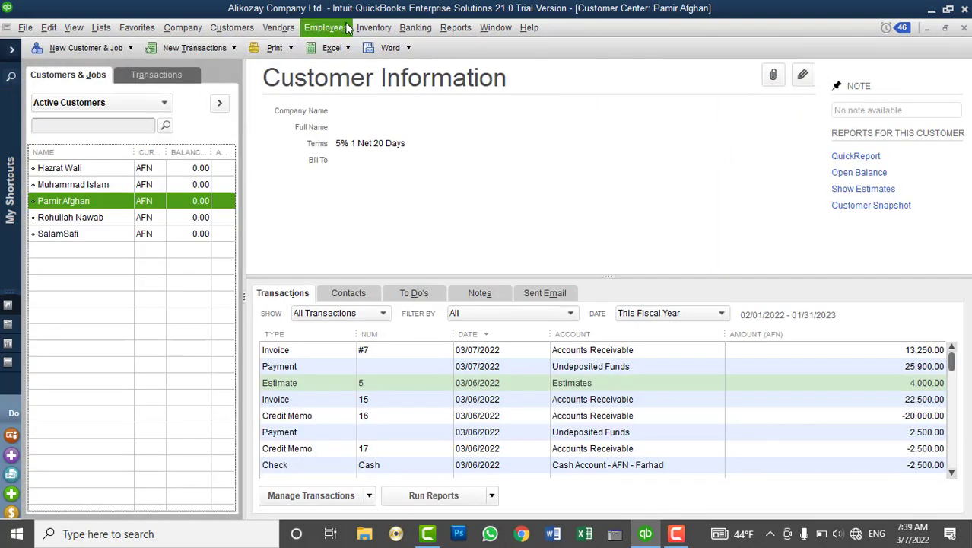
Open the Physical Inventory Worksheet and widen its Item column to show the full item names.
left_click(374, 28)
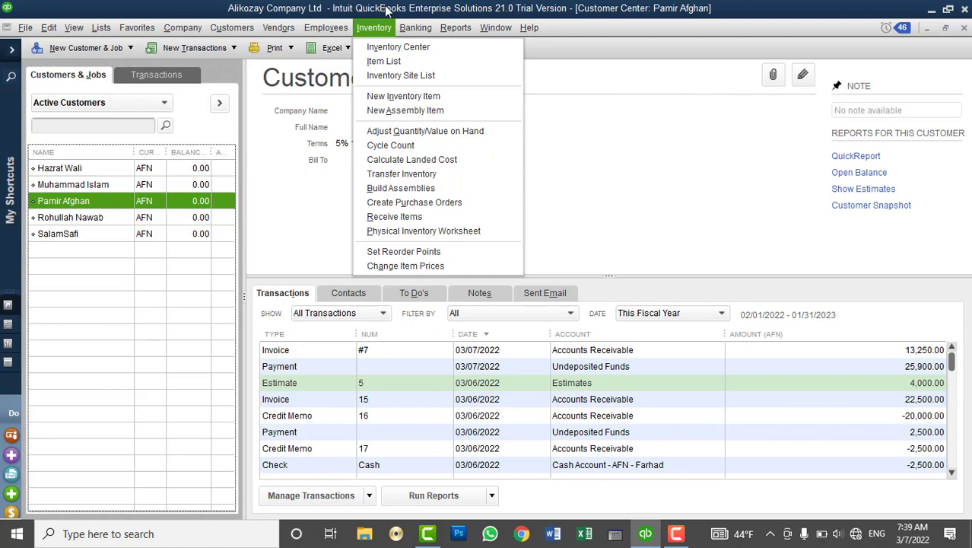
left_click(417, 232)
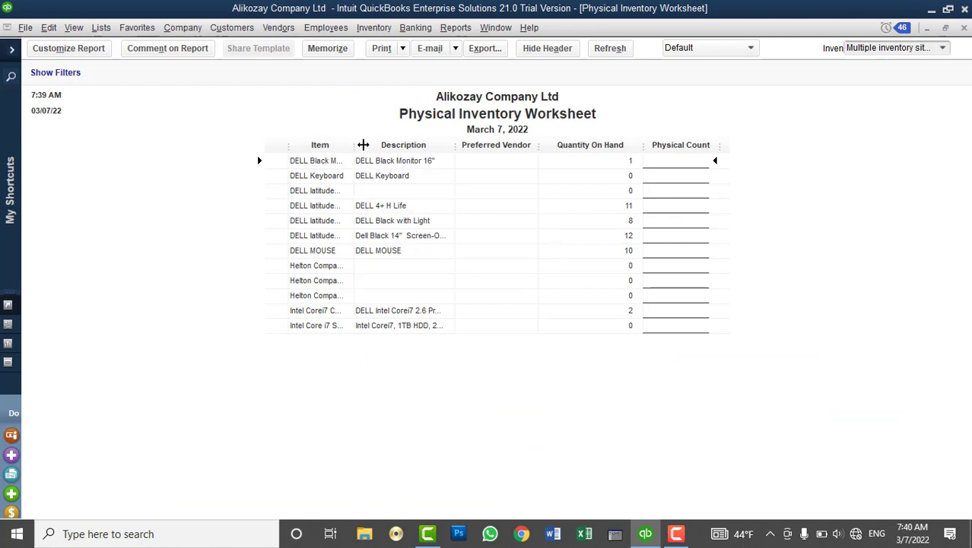
left_click_drag(354, 145, 423, 152)
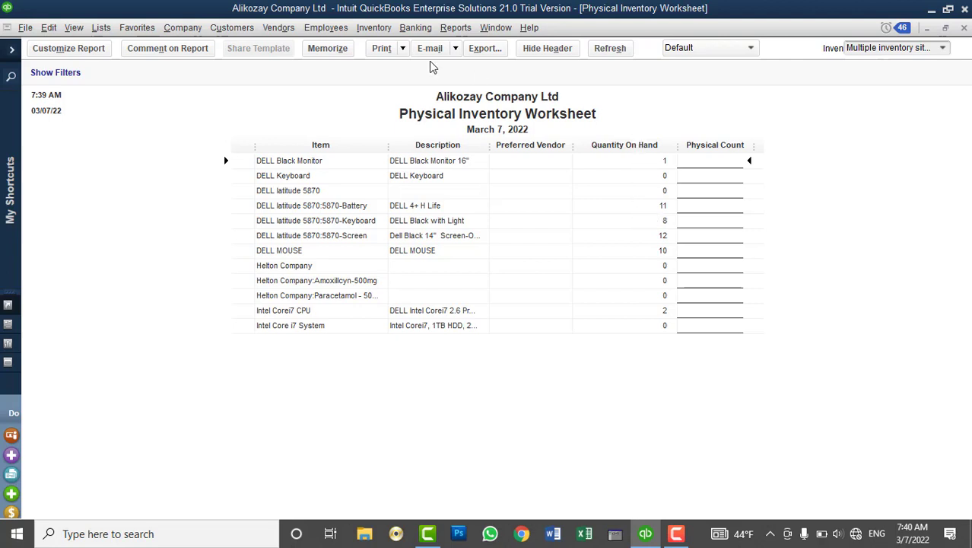
Start a quantity/value on hand adjustment, preview the Total Value type, and keep the type as Quantity with the date 03/07/2022.
left_click(373, 28)
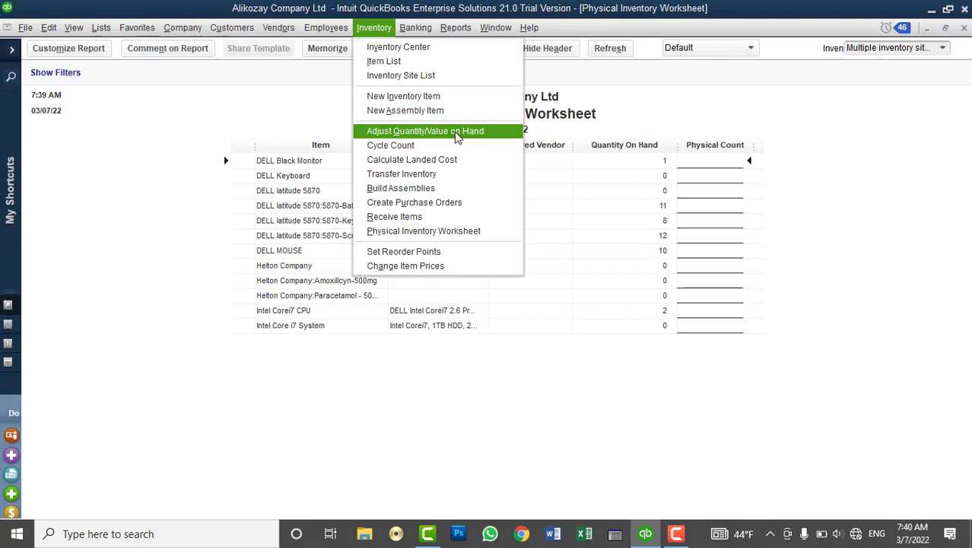
left_click(457, 135)
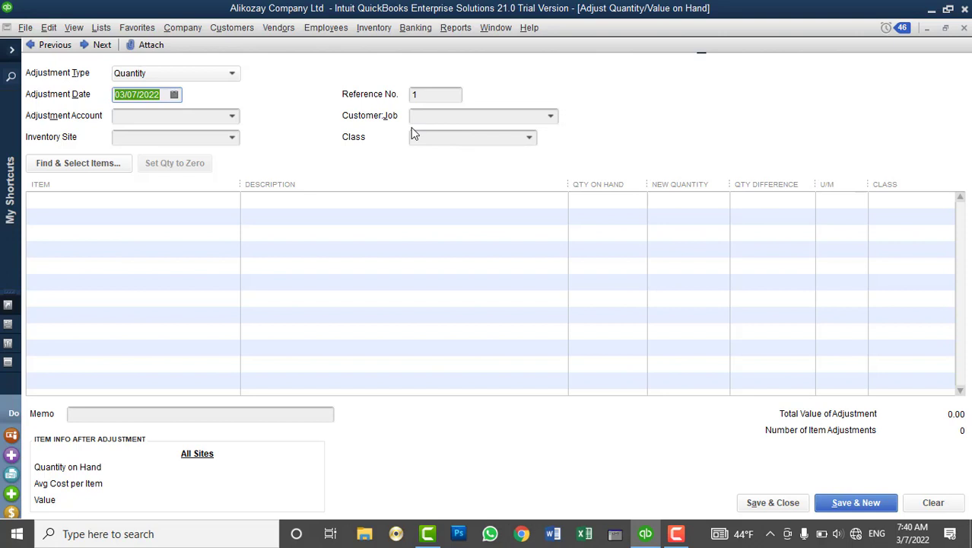
left_click(232, 74)
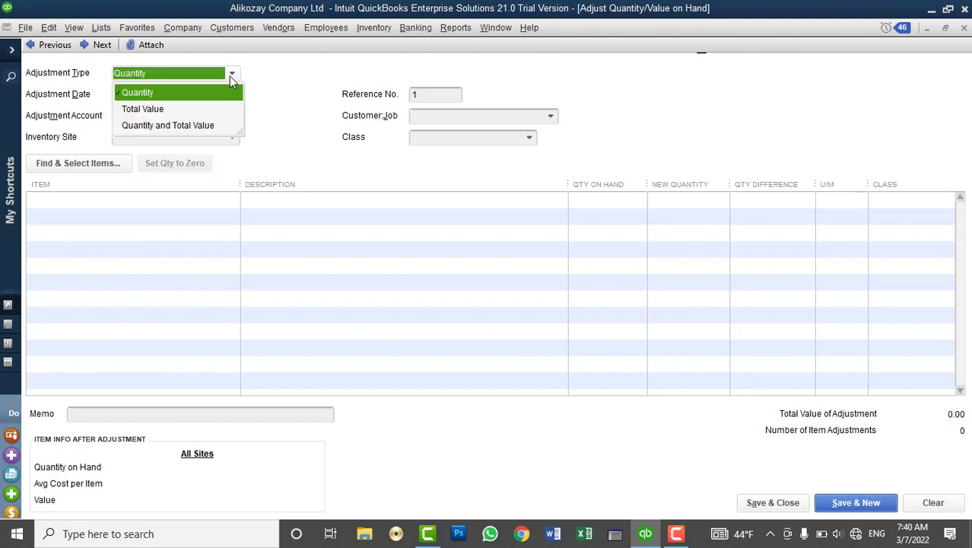
left_click(184, 111)
left_click(191, 77)
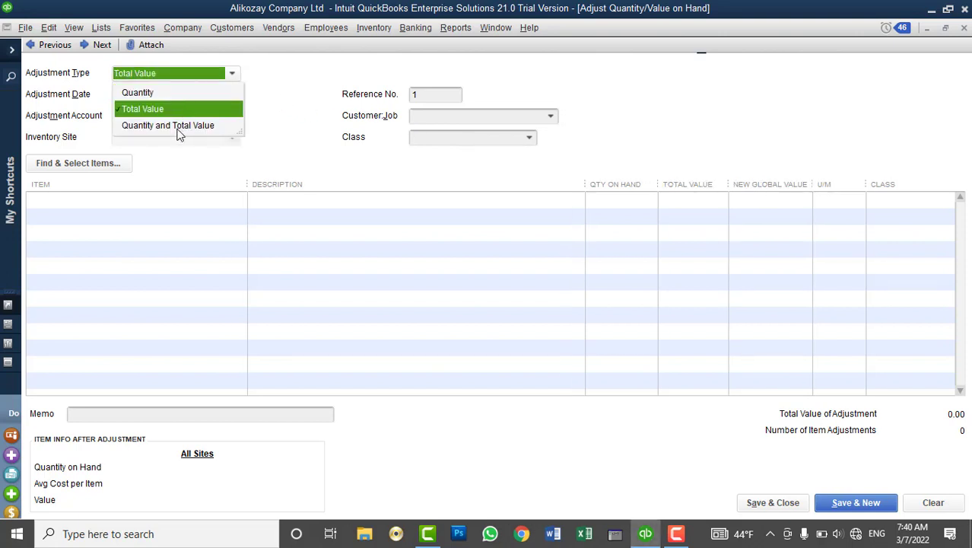
left_click(173, 95)
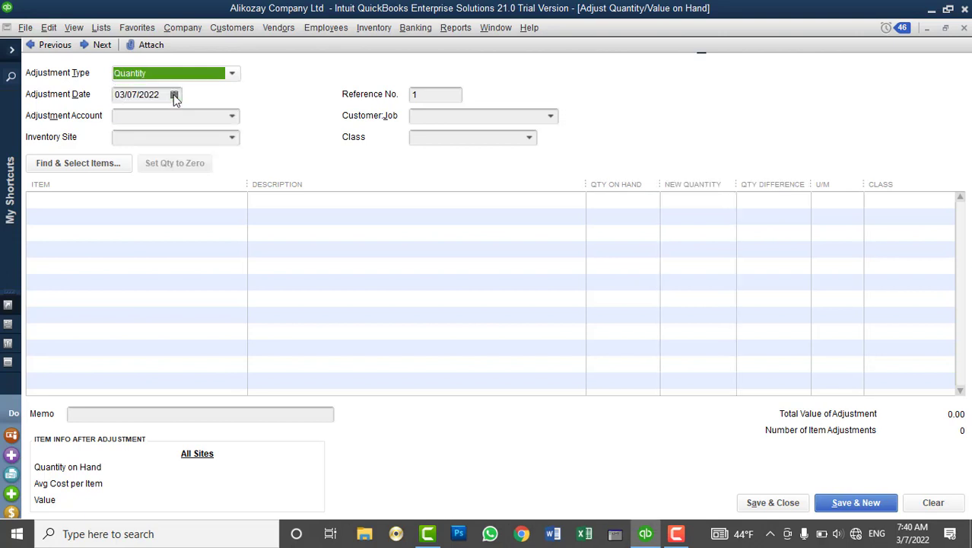
left_click(174, 95)
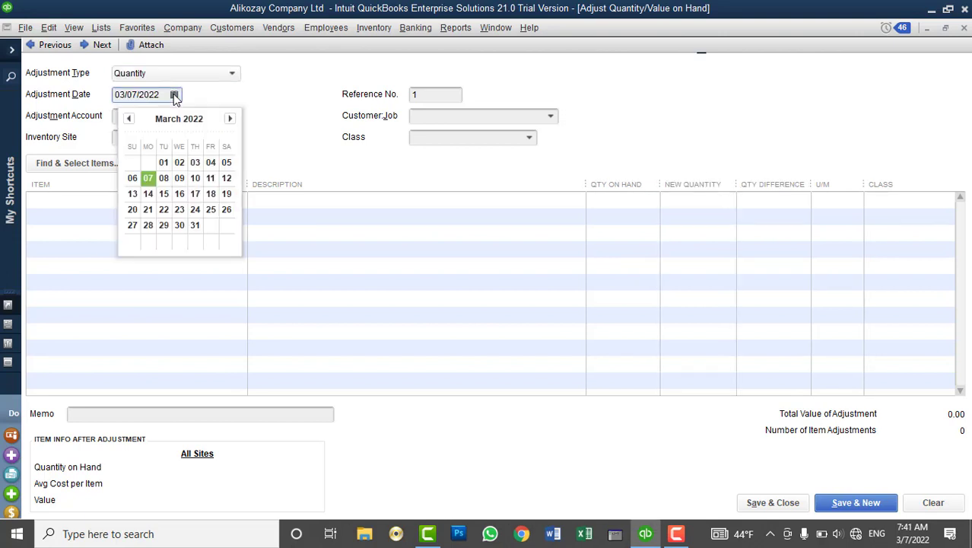
left_click(270, 104)
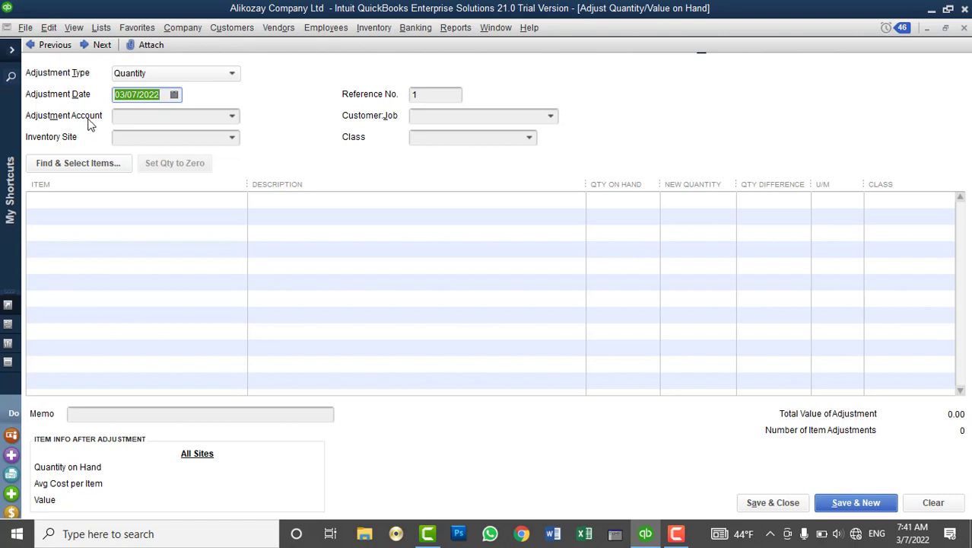
Create a Cost of Goods Sold account named Inventory Adjustment as the adjustment account, and accept the account warning with its future display turned off.
left_click(234, 119)
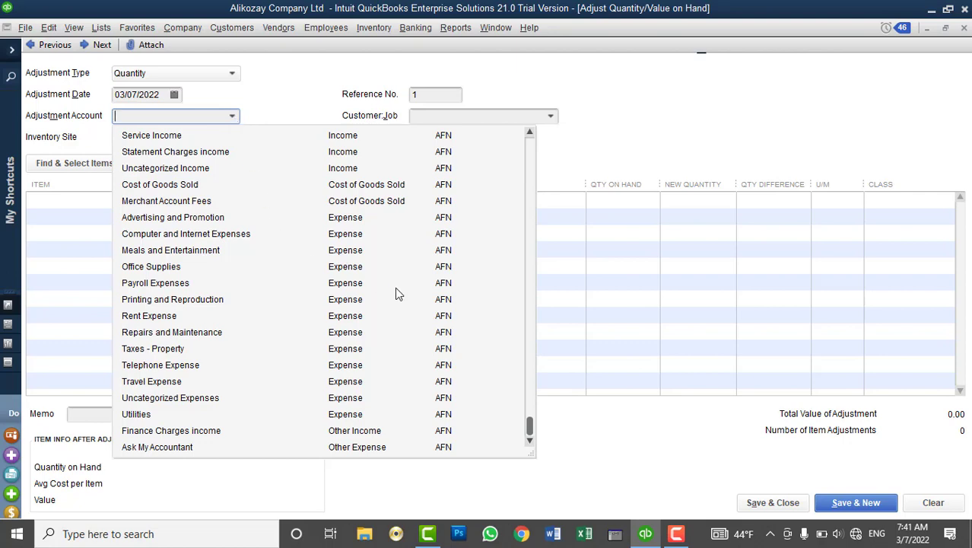
scroll(395, 290, "up", 15)
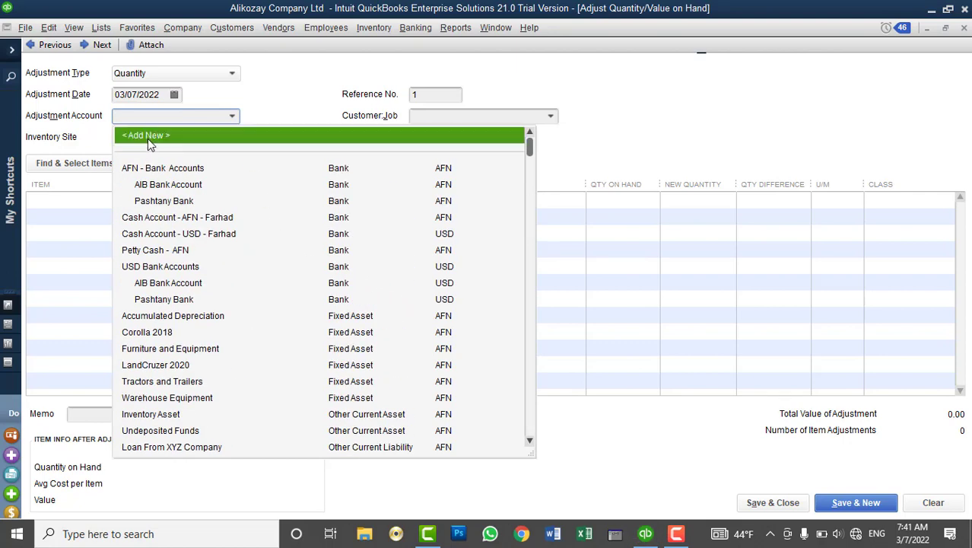
left_click(148, 137)
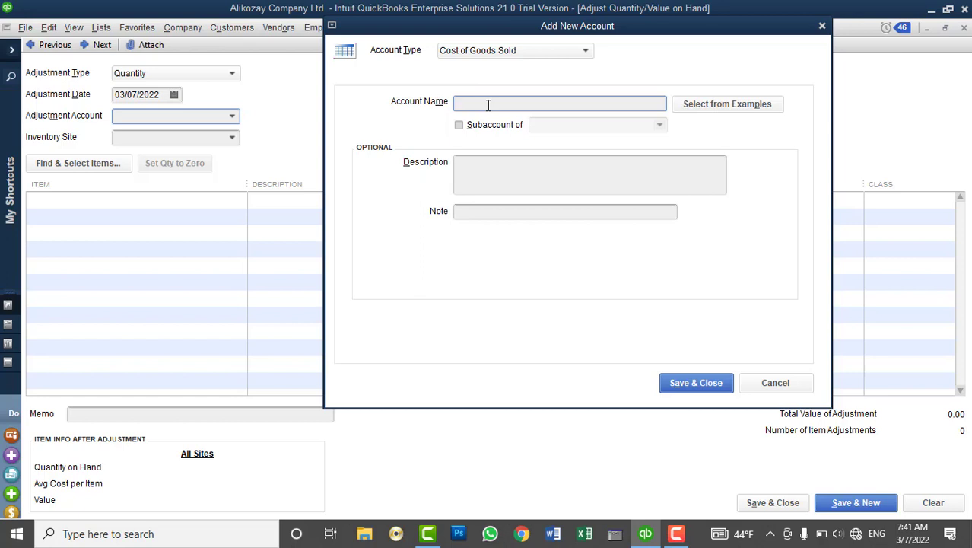
type("Inventory Adjustment")
left_click(689, 388)
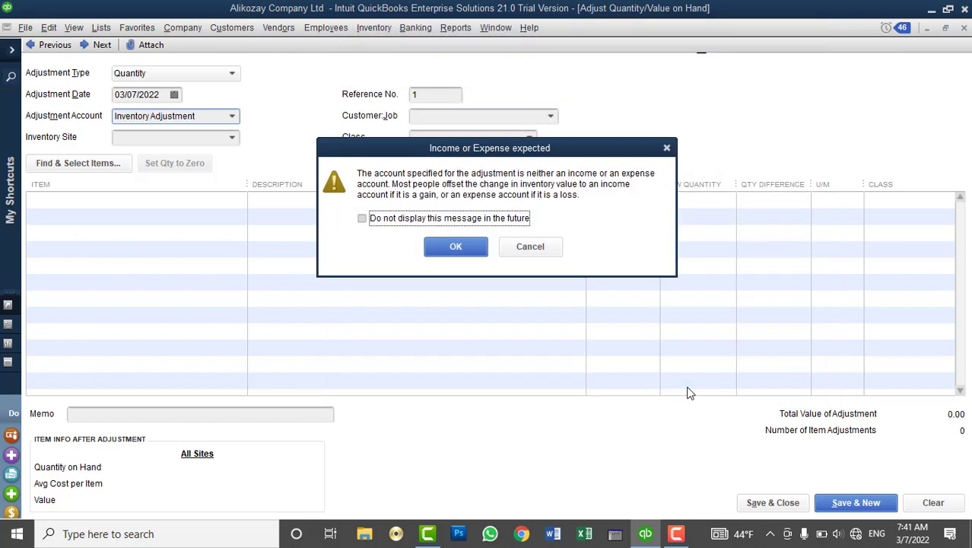
left_click(502, 218)
left_click(474, 248)
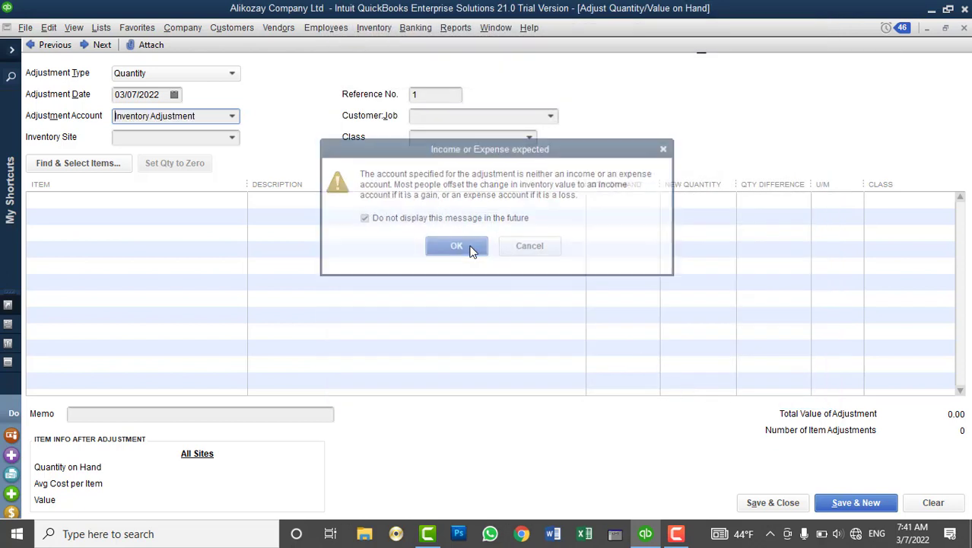
Run the Quantity on Hand by Site report to examine the stock held at each site, and close it.
left_click(231, 139)
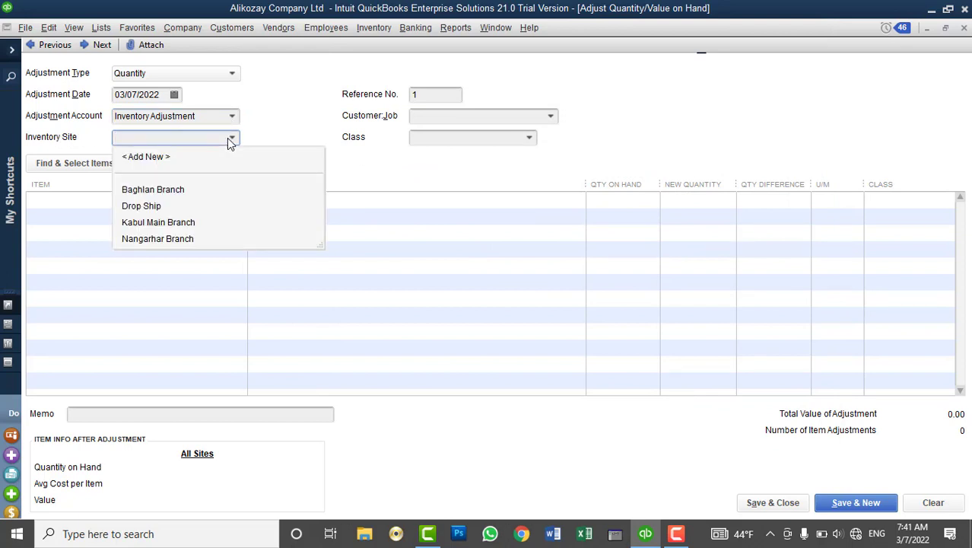
left_click(370, 28)
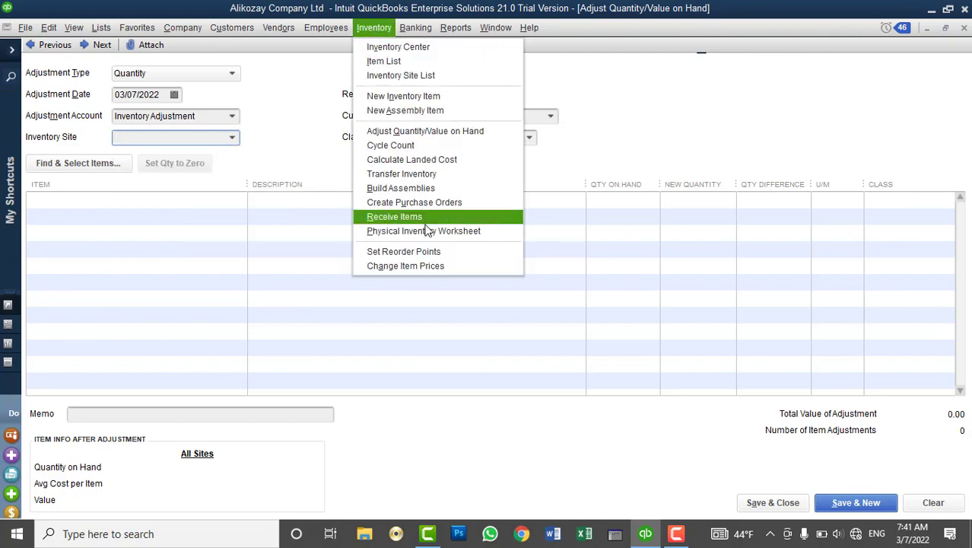
mouse_move(495, 27)
mouse_move(456, 28)
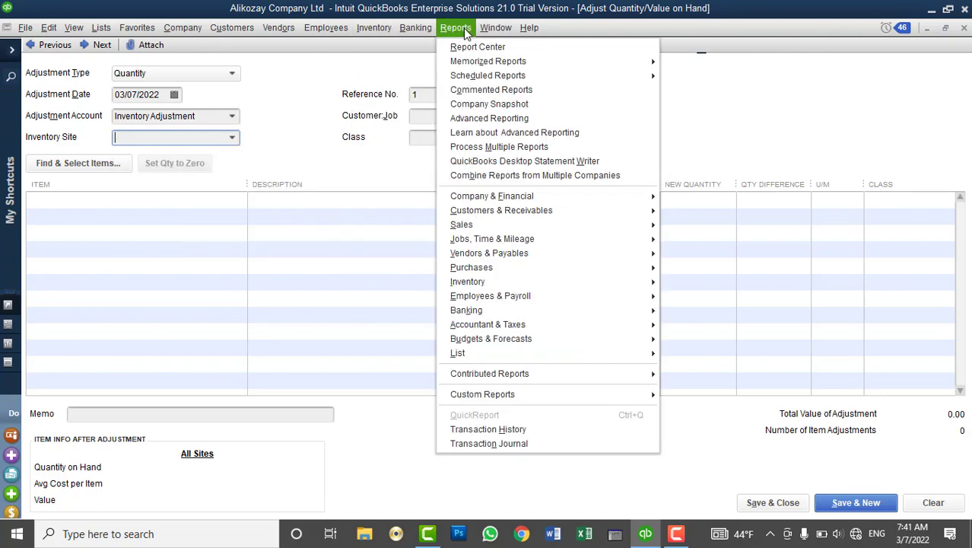
mouse_move(539, 331)
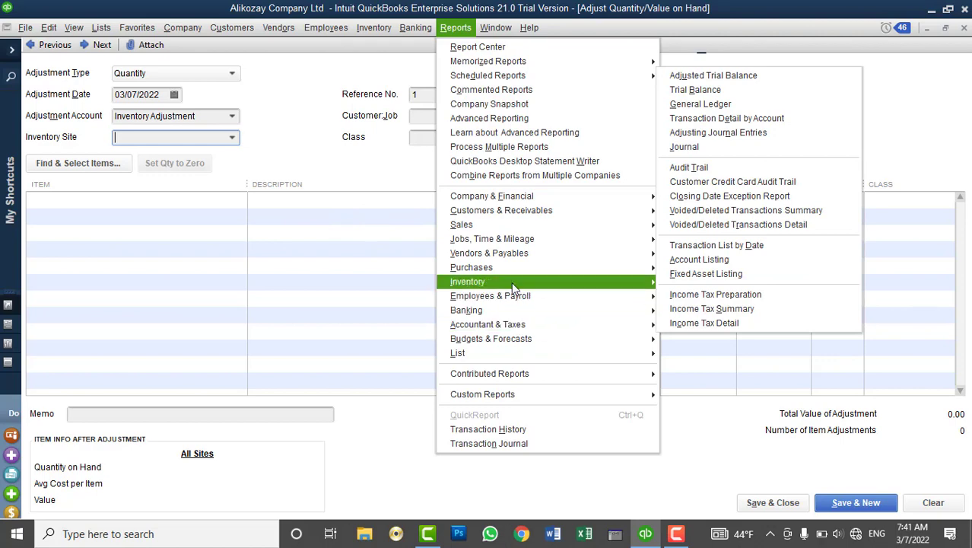
mouse_move(512, 279)
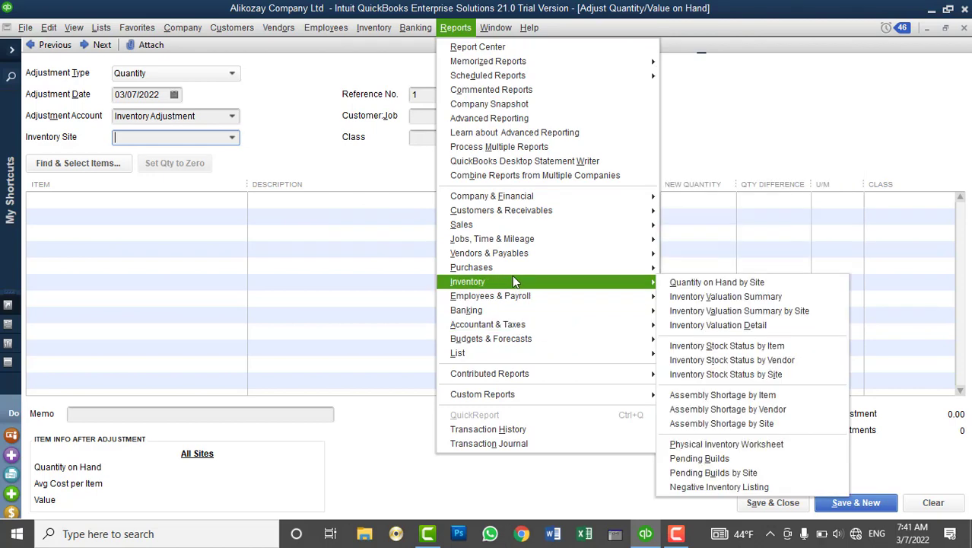
left_click(715, 285)
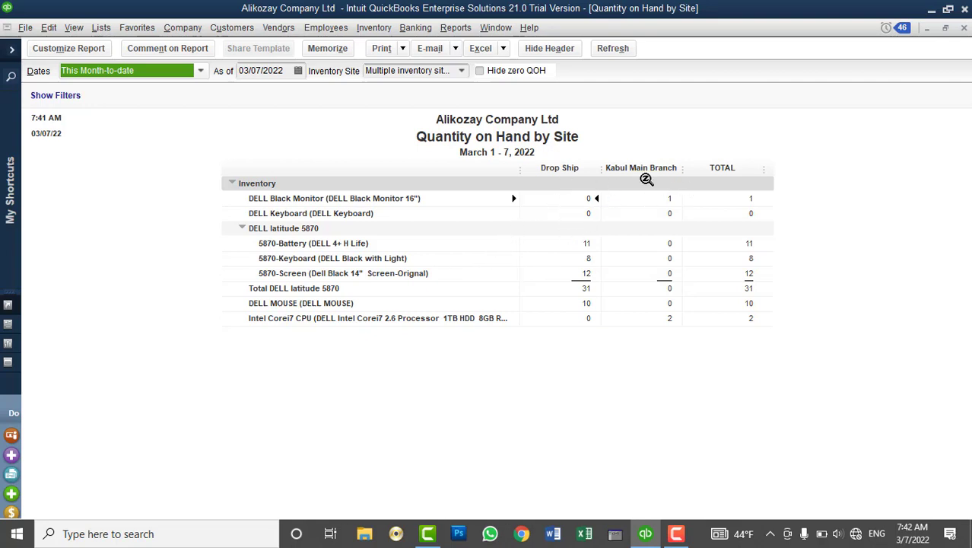
left_click(963, 28)
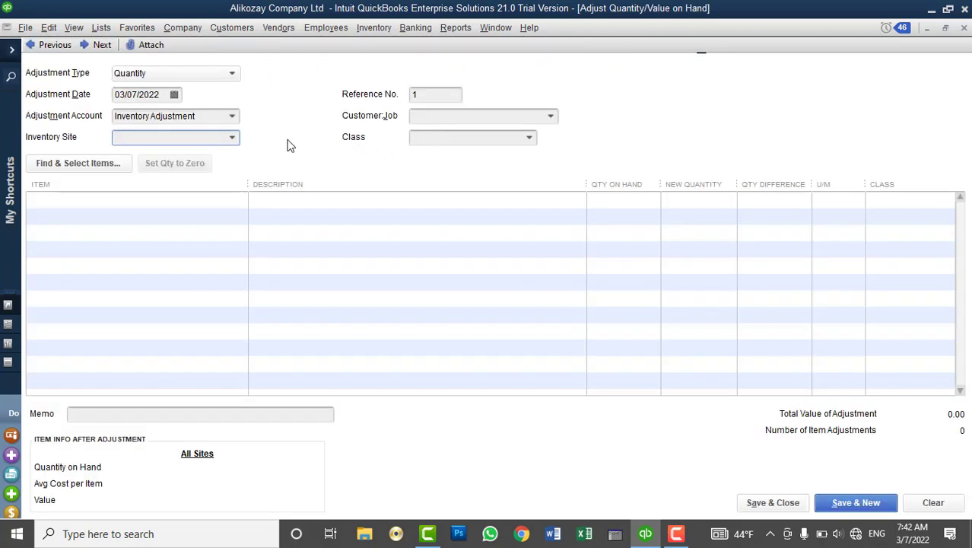
Set the adjustment's inventory site to Drop Ship and keep the reference number as 1.
left_click(232, 138)
left_click(160, 206)
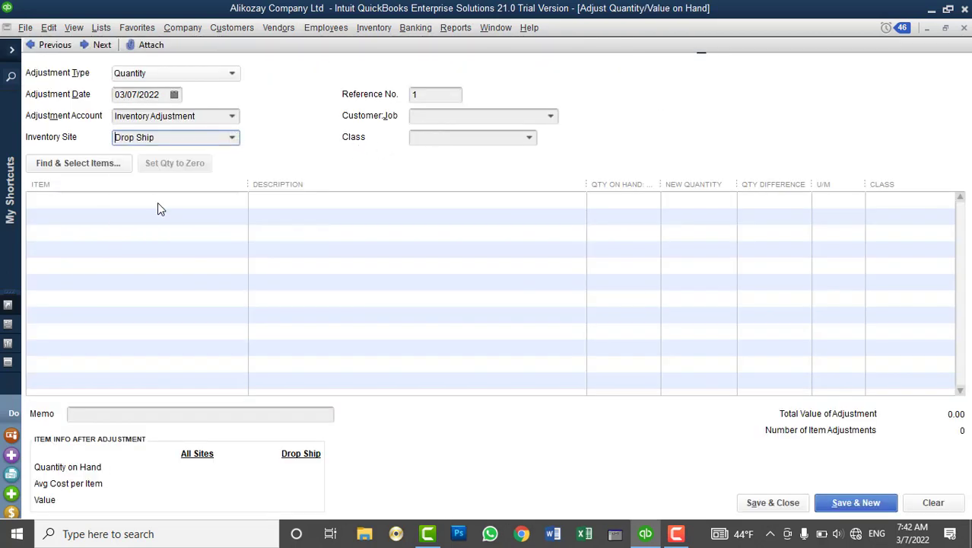
left_click(446, 95)
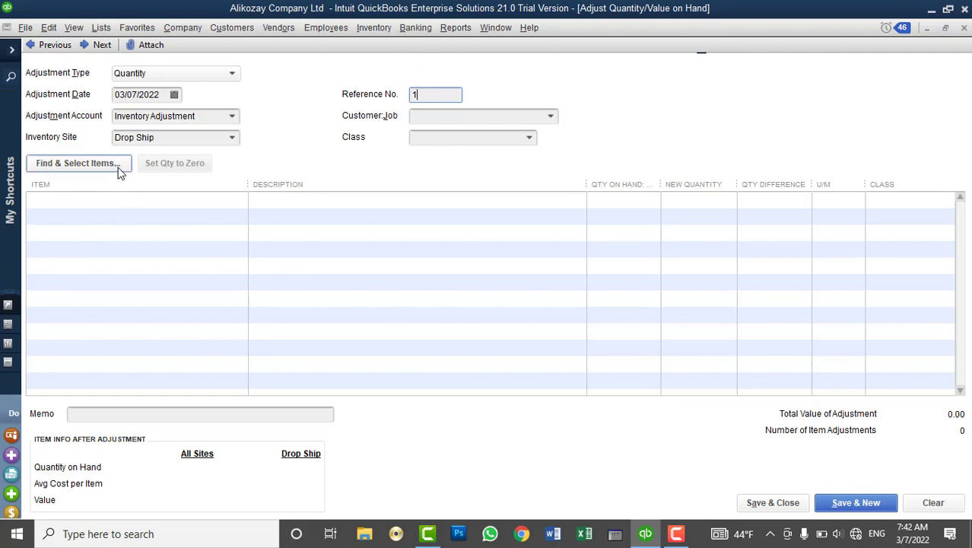
Add the DELL latitude 5870:5870-Battery item to the adjustment and set its new quantity to 10.
left_click(76, 163)
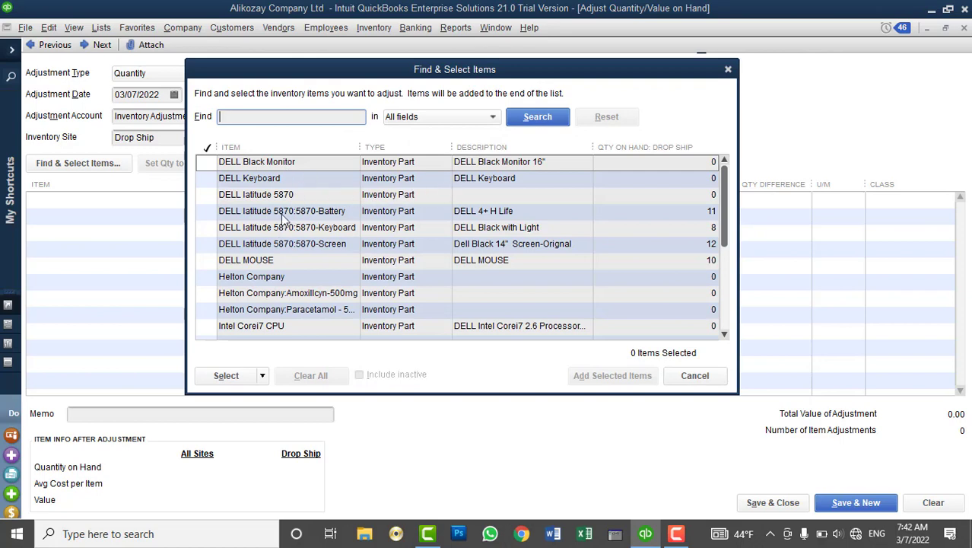
left_click(204, 214)
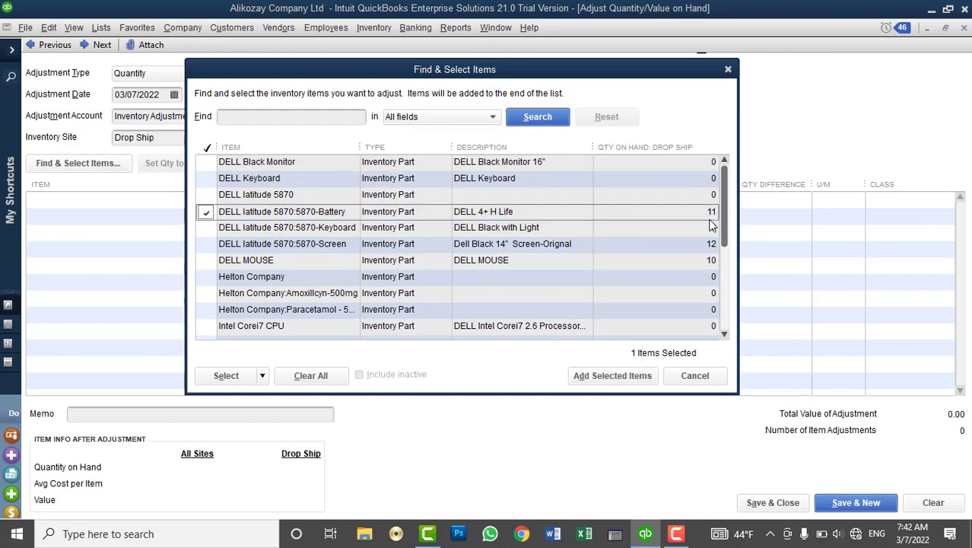
left_click(595, 378)
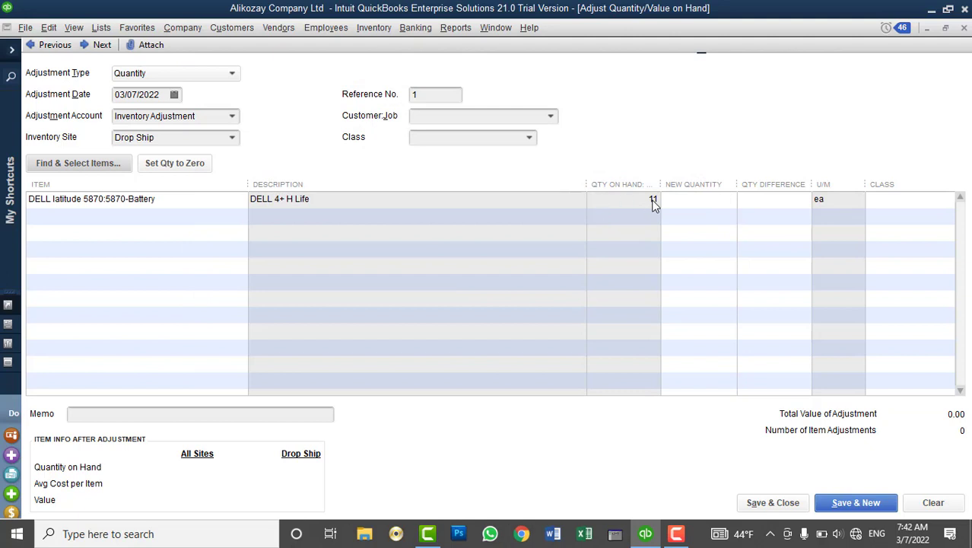
left_click(693, 200)
type("1")
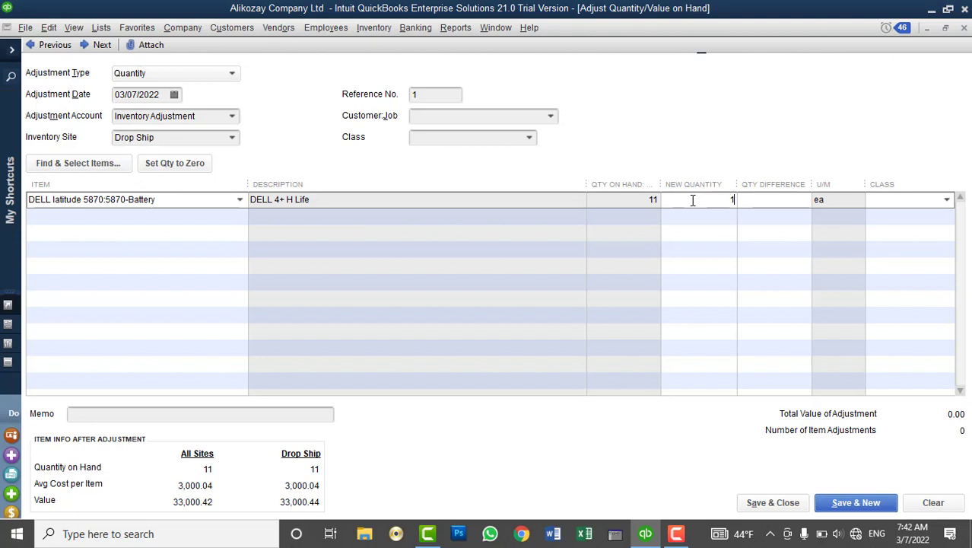
type("0")
key("Tab")
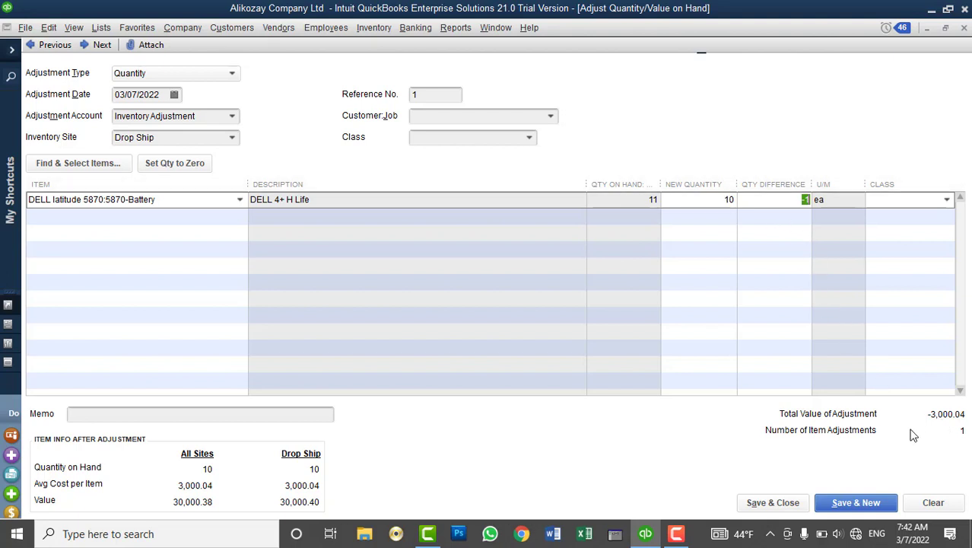
Review the 5870-Battery record in the Item List, then close it without changes and return to the quantity adjustment.
left_click(111, 29)
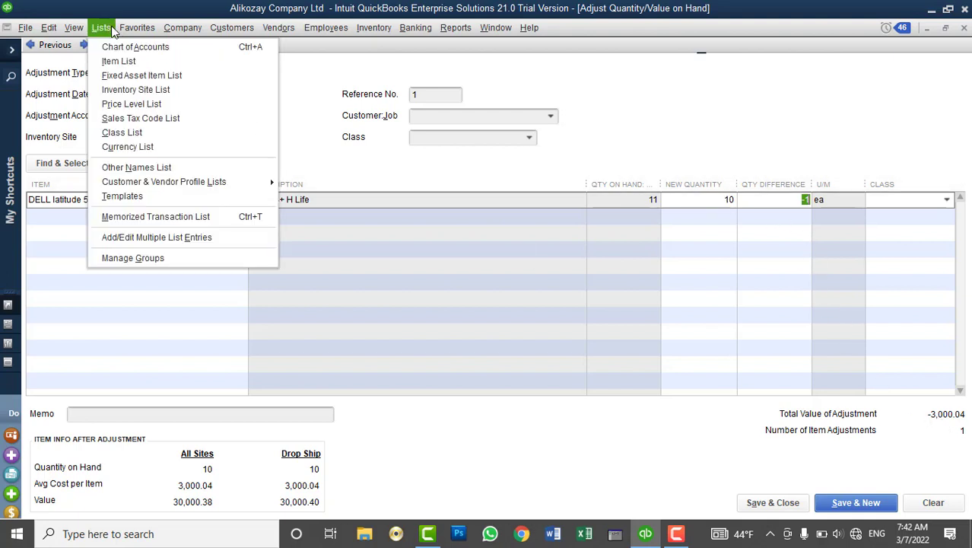
left_click(114, 62)
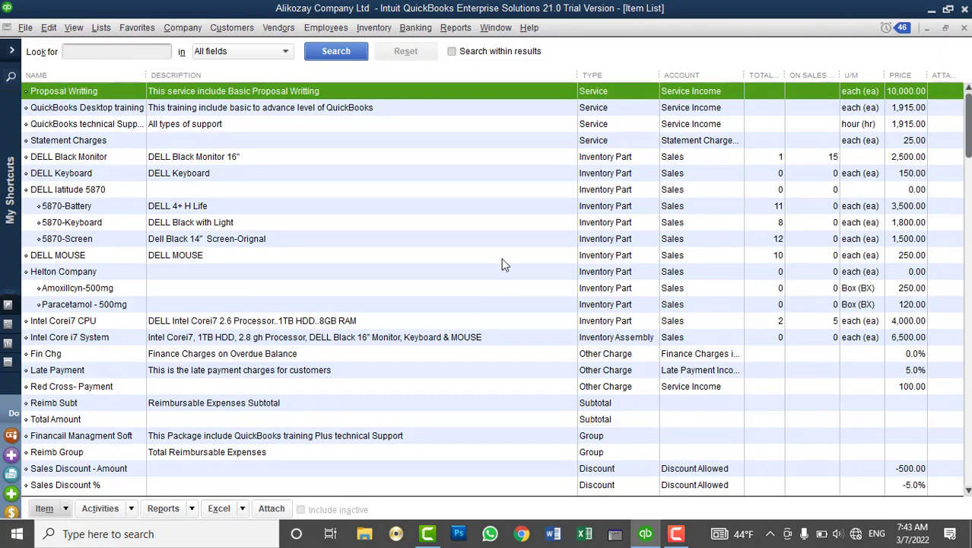
left_click(99, 207)
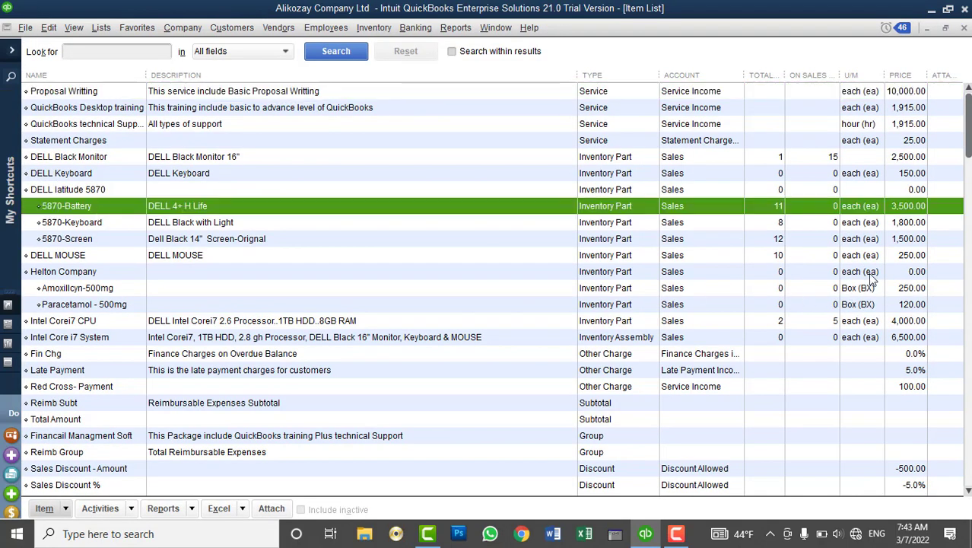
double_click(684, 210)
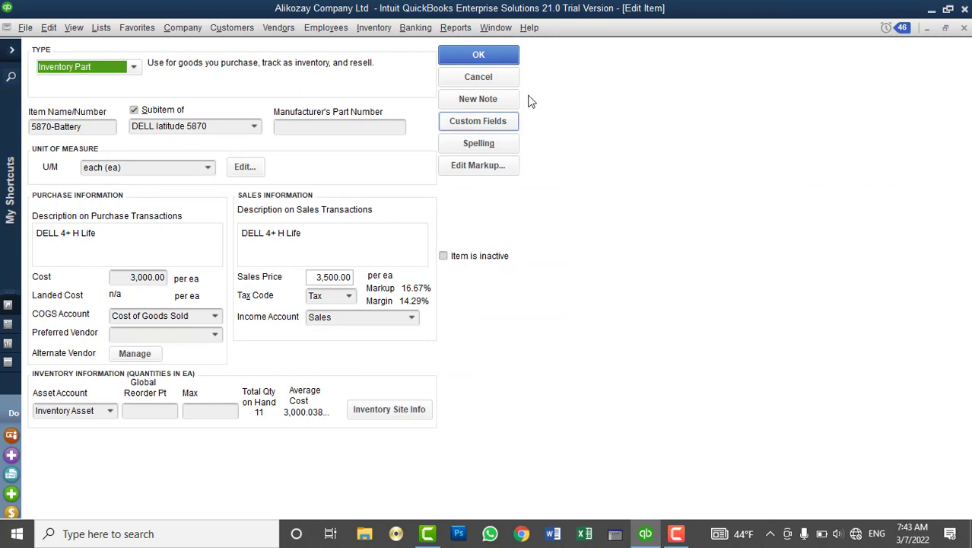
left_click(500, 77)
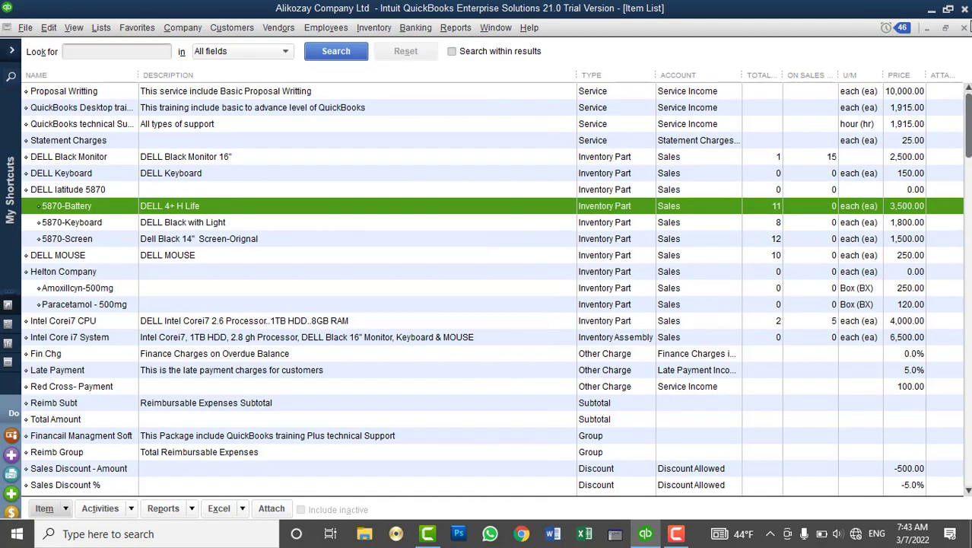
left_click(964, 28)
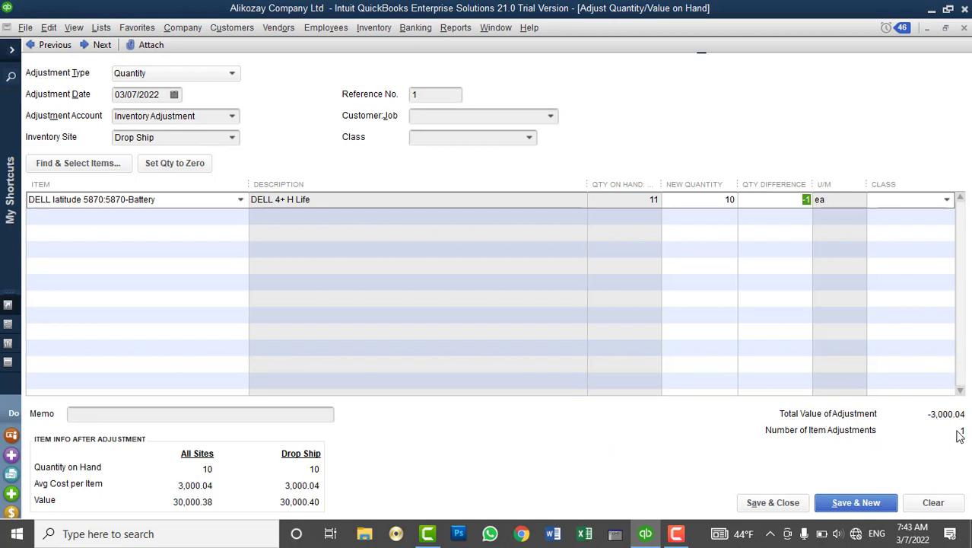
Enter the memo "Inventory Adjustment due to Loss" on the quantity adjustment, and save and close it.
left_click(307, 415)
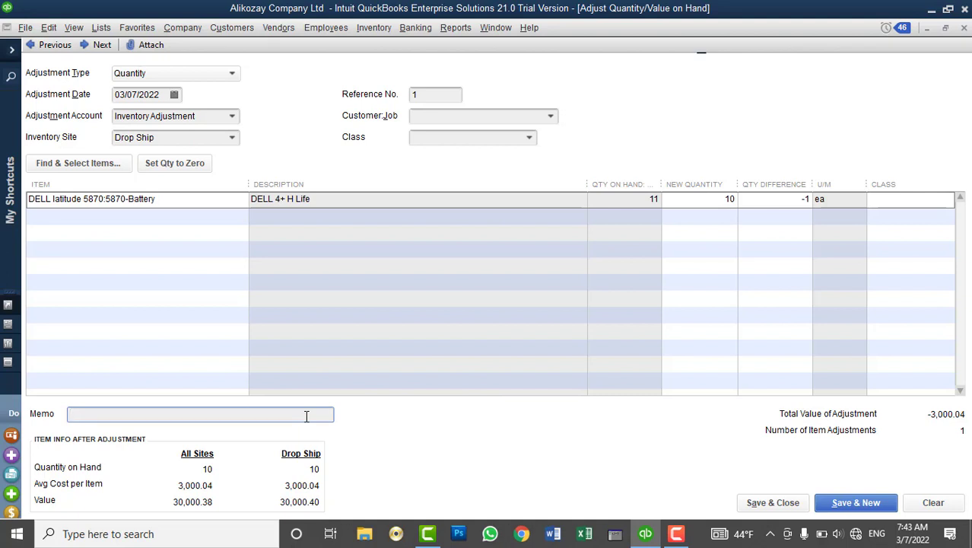
type("Inventory ")
type("Ad")
key("BackSpace")
type("s")
key("BackSpace")
type("djustment")
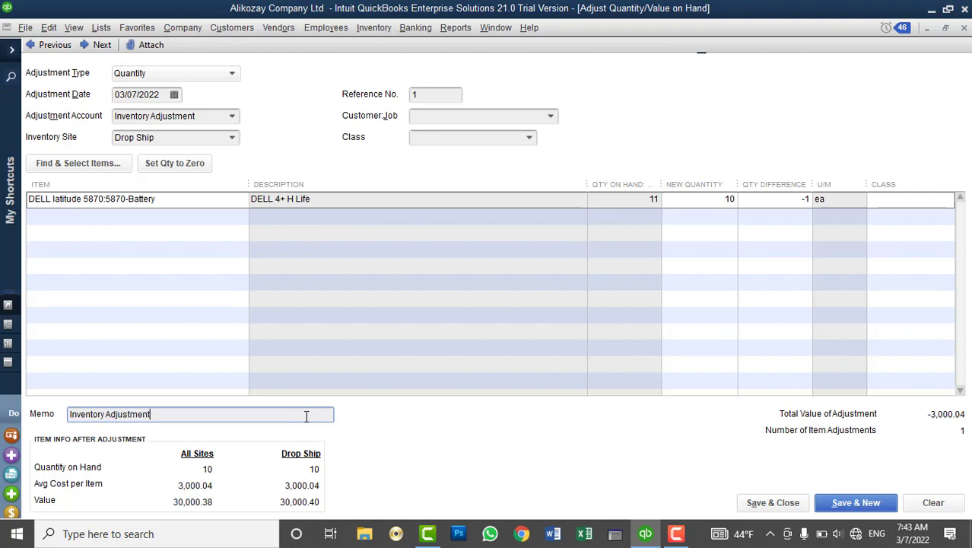
type(" due to Lose")
key("BackSpace")
type("s")
left_click(772, 503)
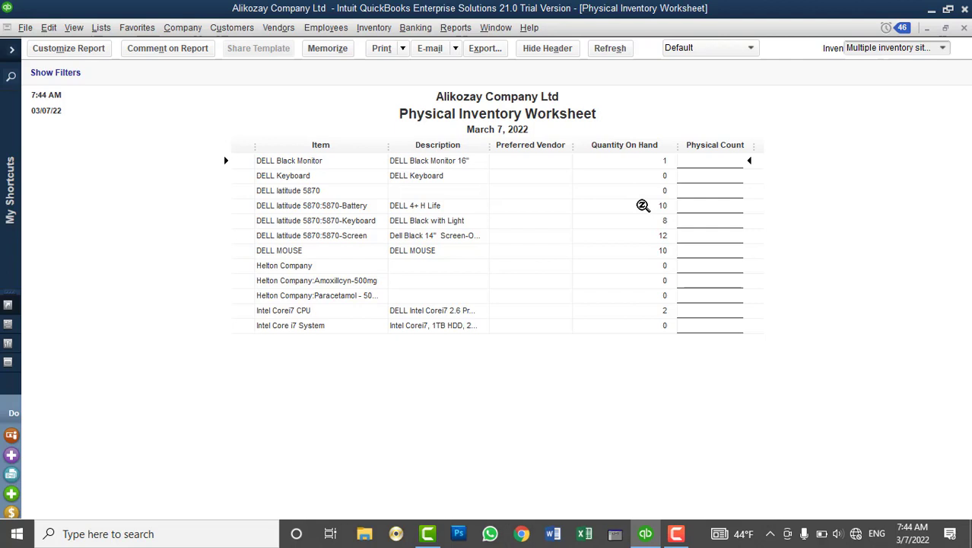
Examine the transactions behind the 5870-Battery quantity on hand in the Physical Inventory Worksheet, and close the item report.
double_click(643, 205)
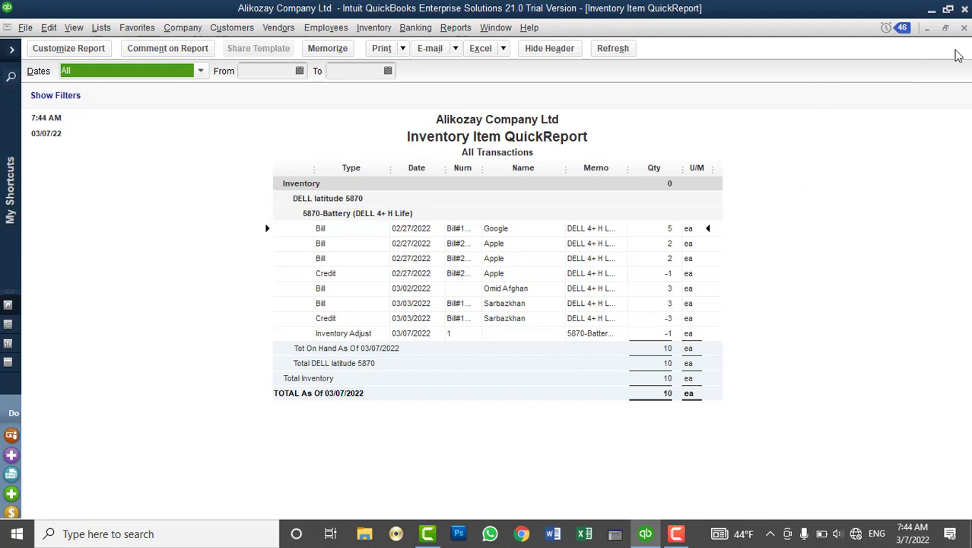
left_click(964, 27)
left_click(373, 28)
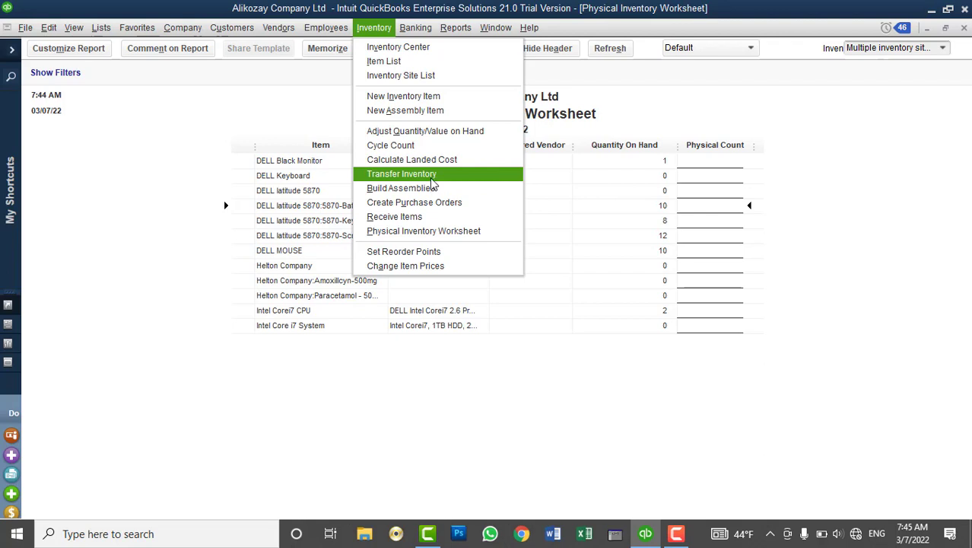
left_click(590, 434)
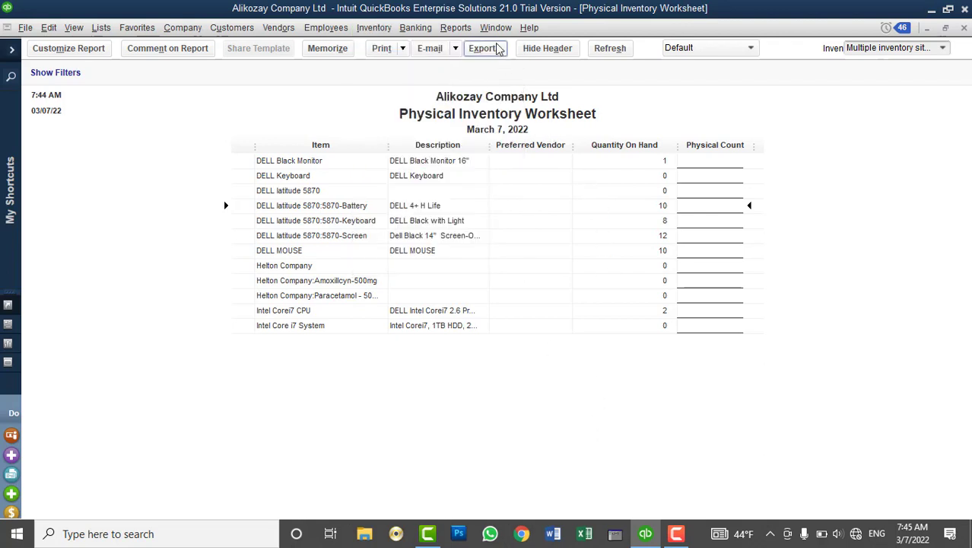
Run the Quantity on Hand by Site report to check which site holds each item.
left_click(455, 28)
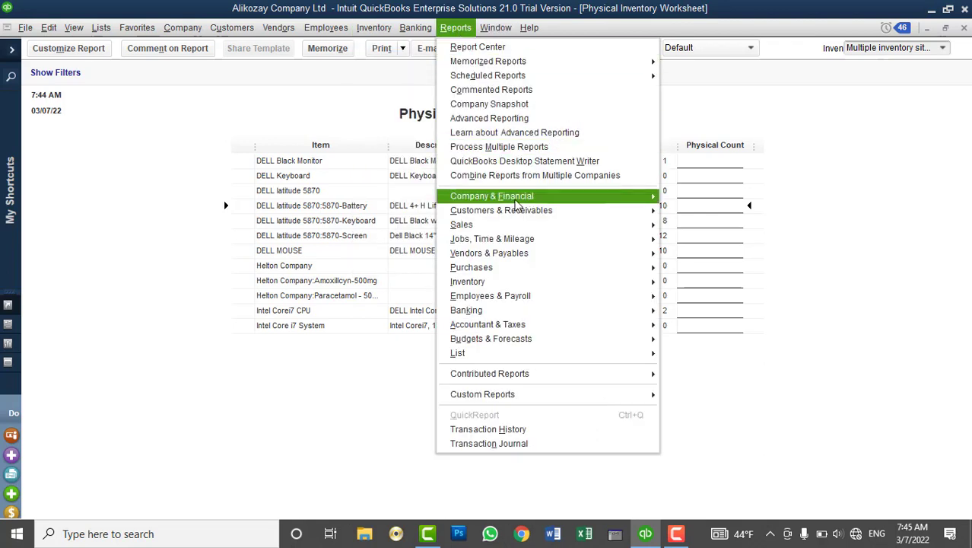
mouse_move(506, 282)
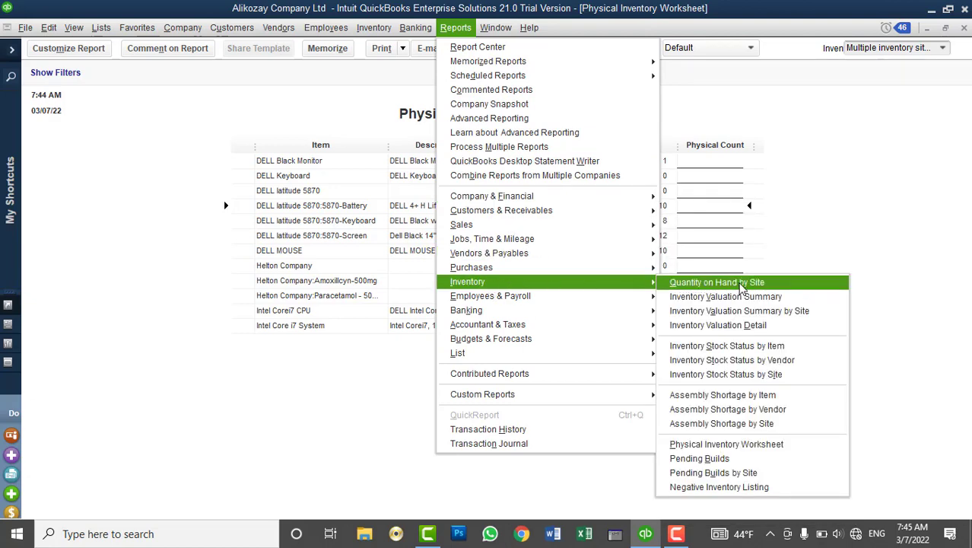
left_click(738, 283)
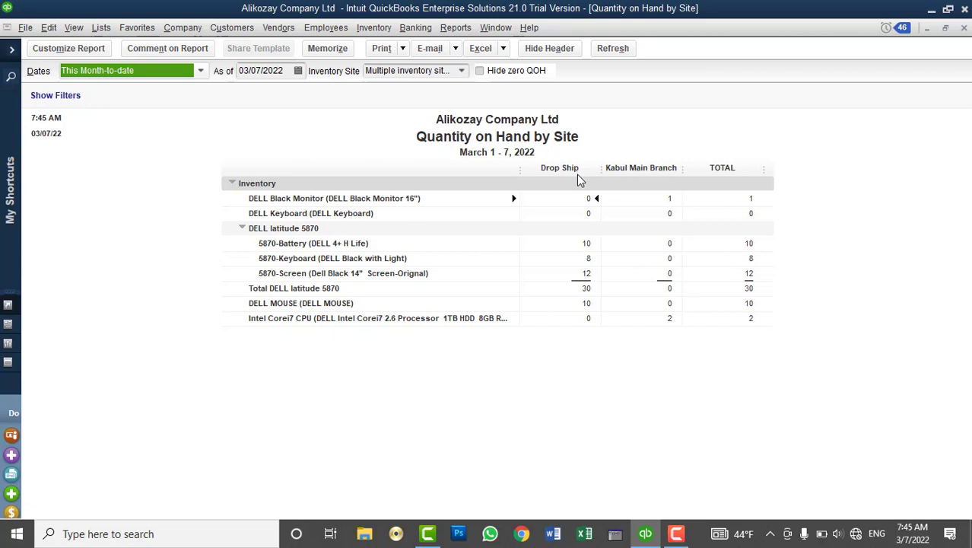
Start an inventory transfer with Drop Ship as the source site, keeping the reference number as 2.
left_click(386, 32)
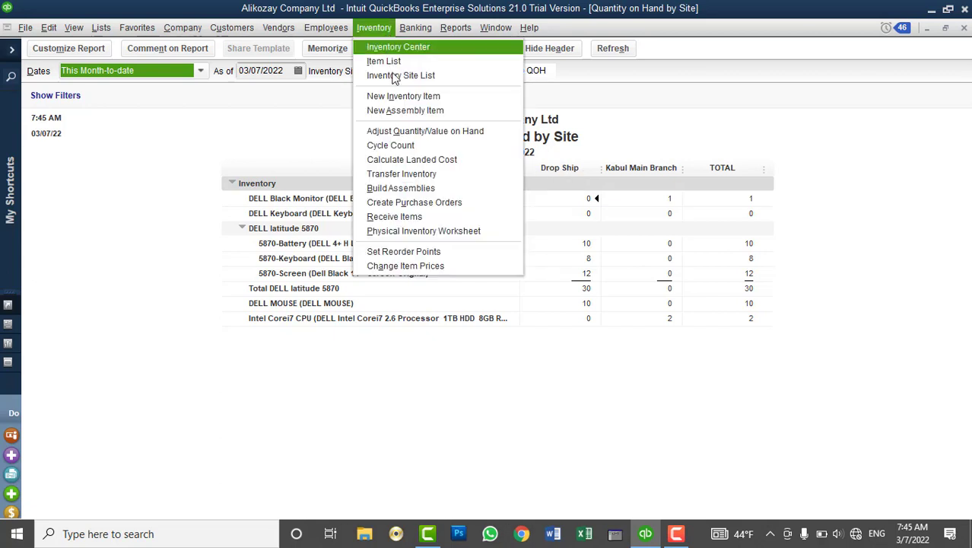
left_click(401, 174)
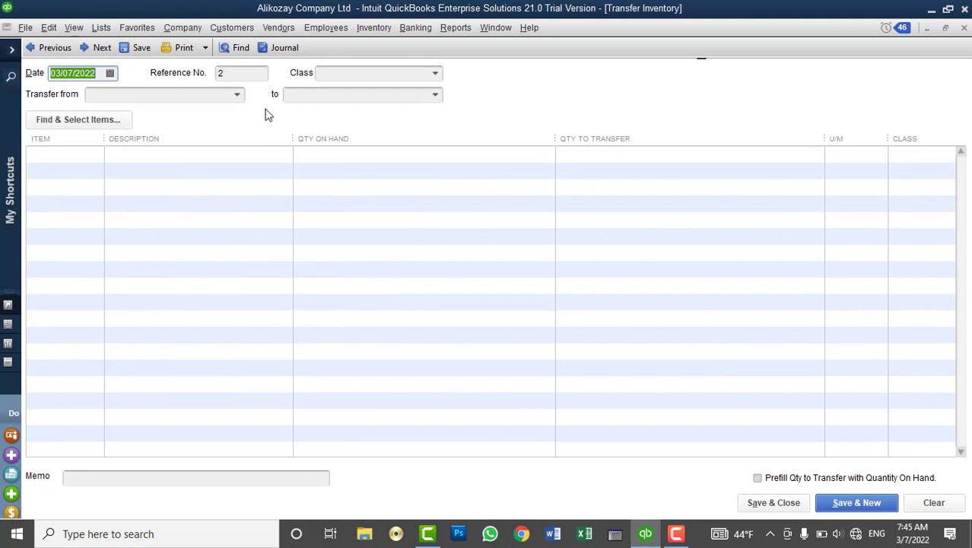
left_click(255, 76)
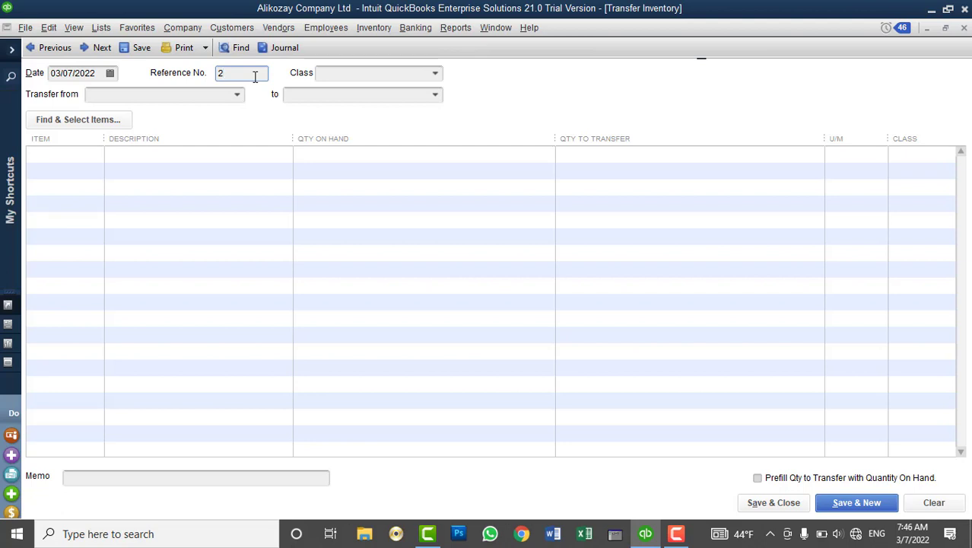
left_click(238, 95)
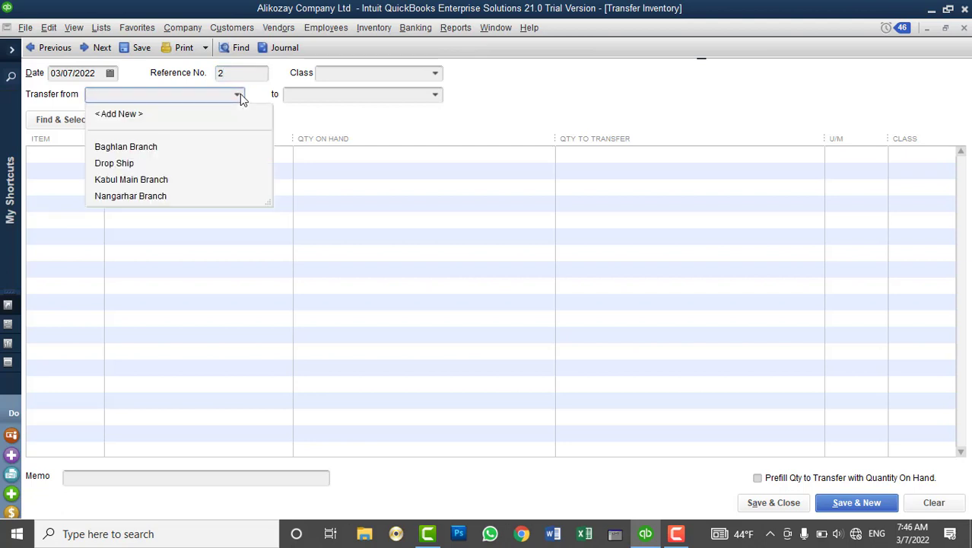
left_click(152, 162)
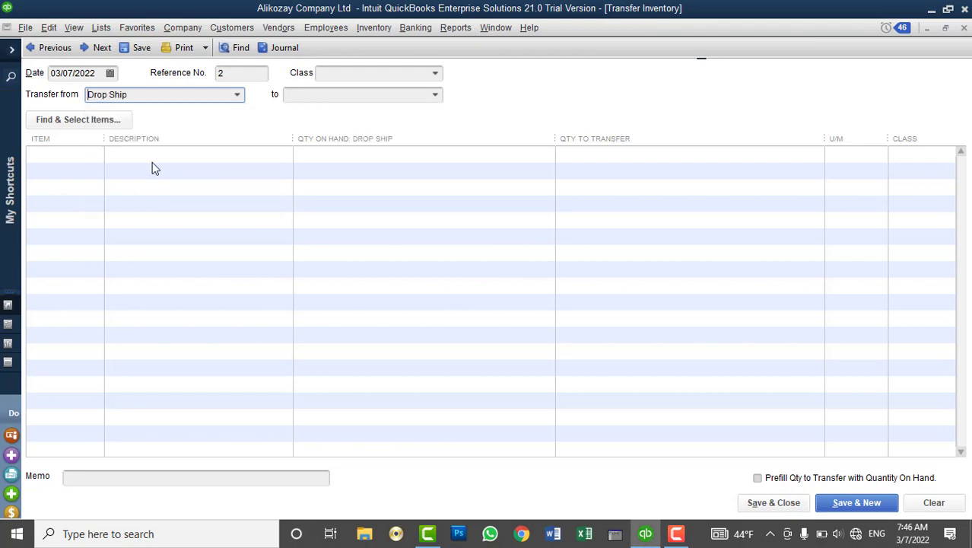
Add the DELL latitude 5870 items 5870-Battery, 5870-Keyboard and 5870-Screen to the transfer.
left_click(92, 120)
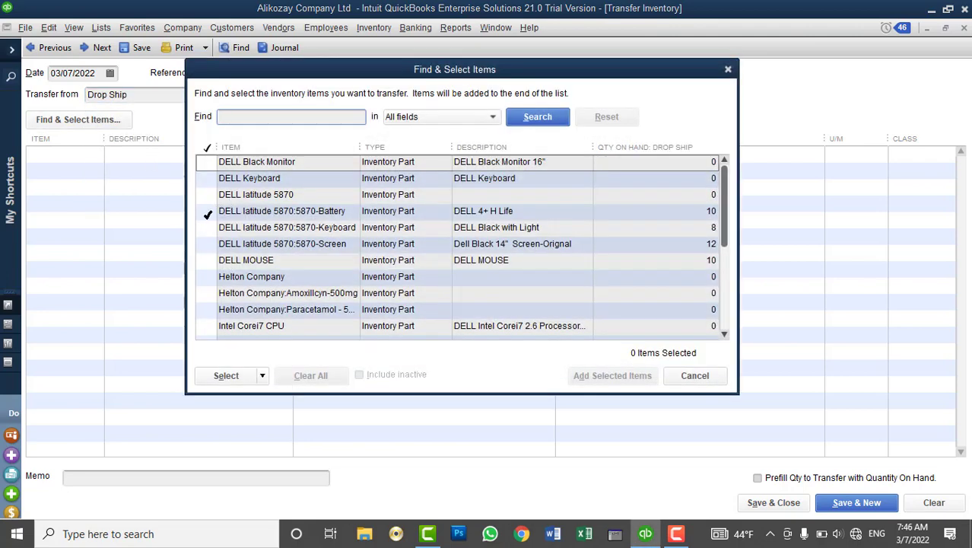
left_click(206, 212)
left_click(207, 228)
left_click(207, 244)
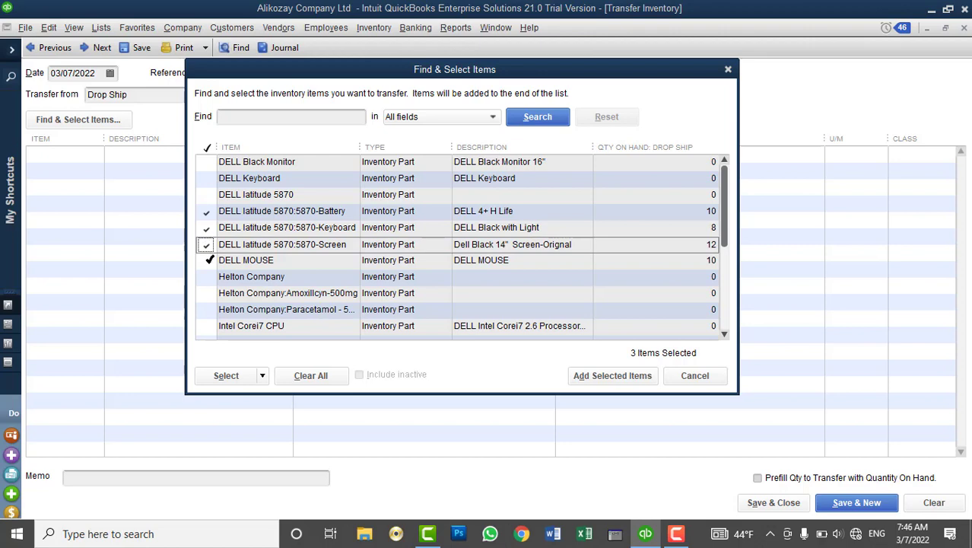
left_click(612, 379)
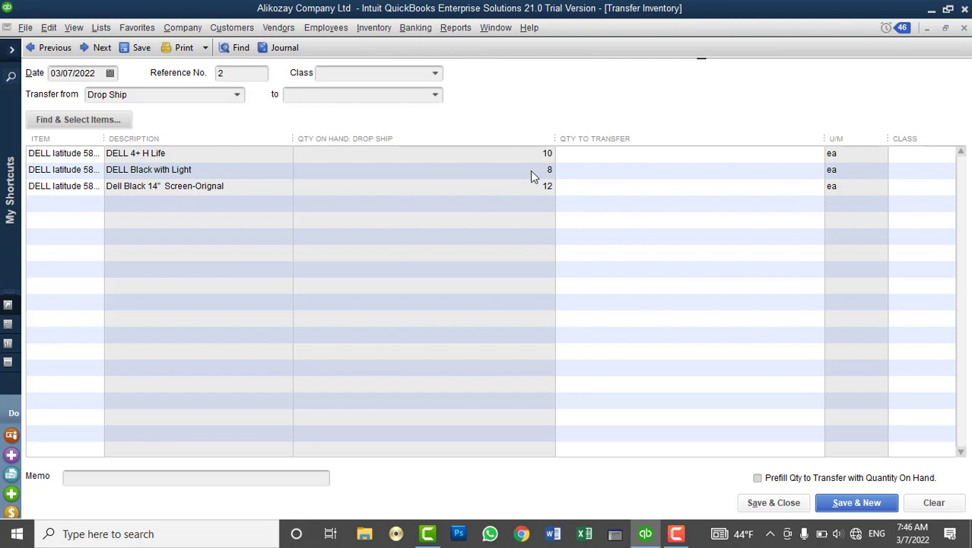
Set the destination site to Kabul Main Branch and the quantities to transfer to 10 batteries, 8 keyboards and 12 screens.
left_click(436, 95)
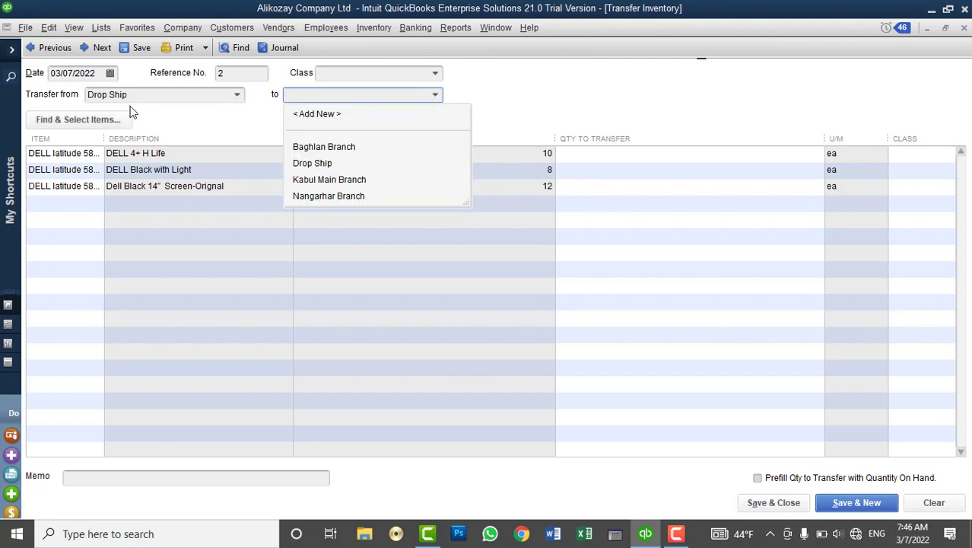
left_click(337, 181)
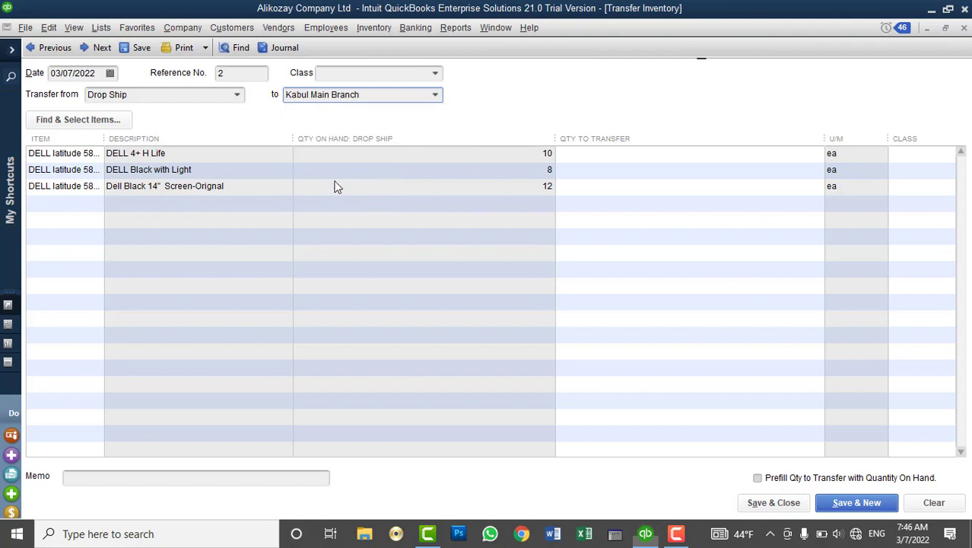
left_click(803, 153)
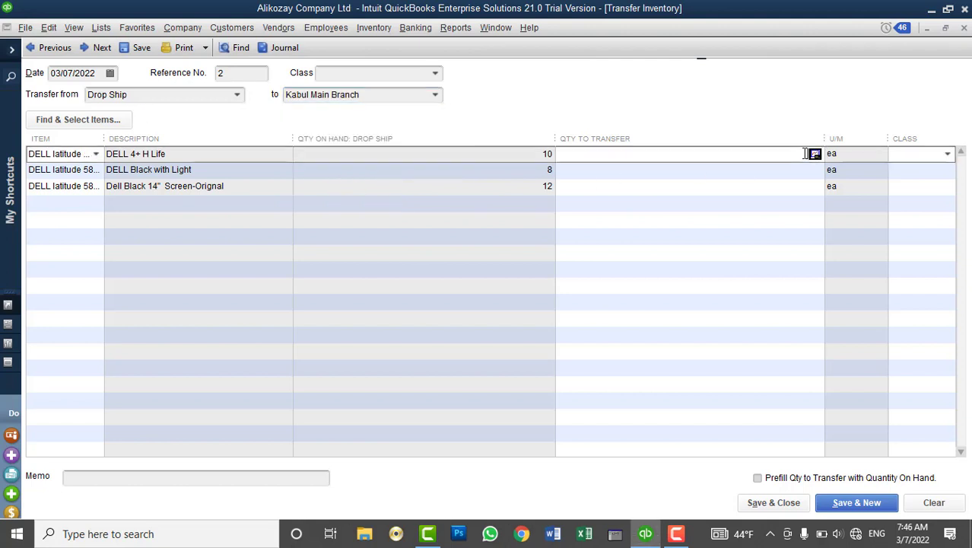
left_click(737, 169)
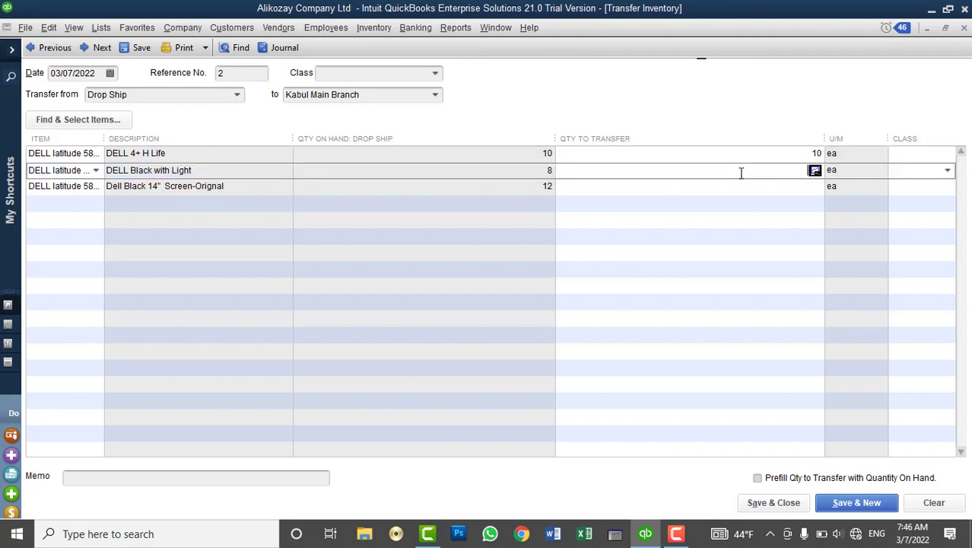
type("8")
key("Down")
type("12")
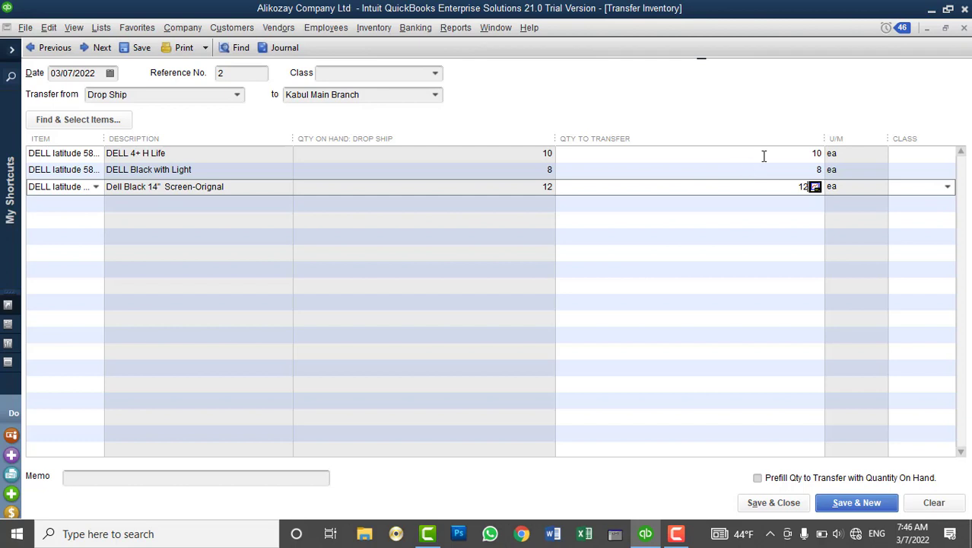
left_click(764, 169)
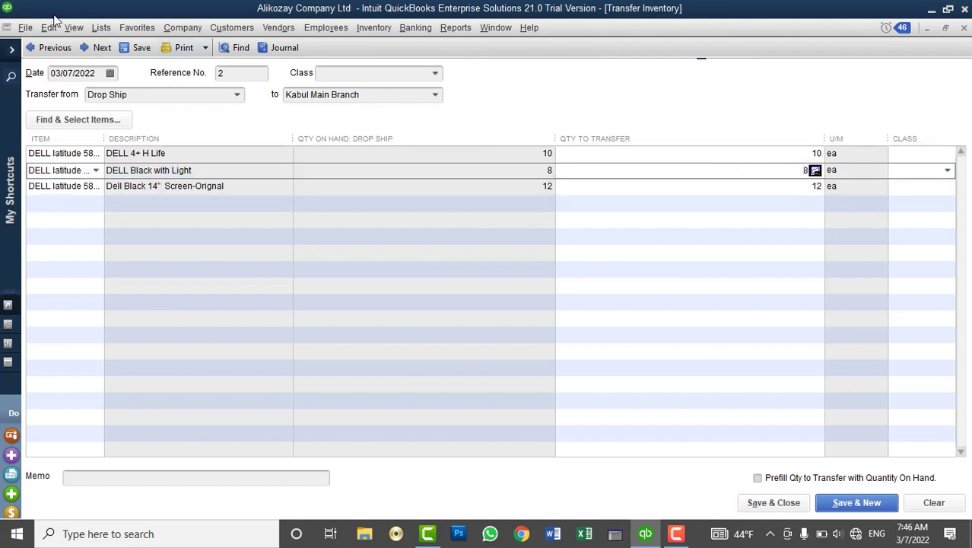
Check the Inventory Asset account's balance in the Chart of Accounts, and close the list.
left_click(101, 27)
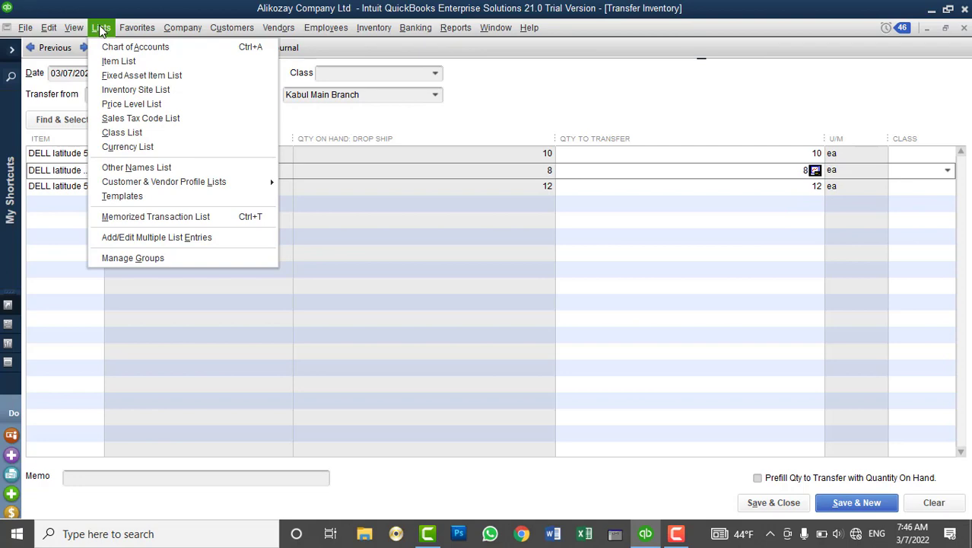
left_click(137, 47)
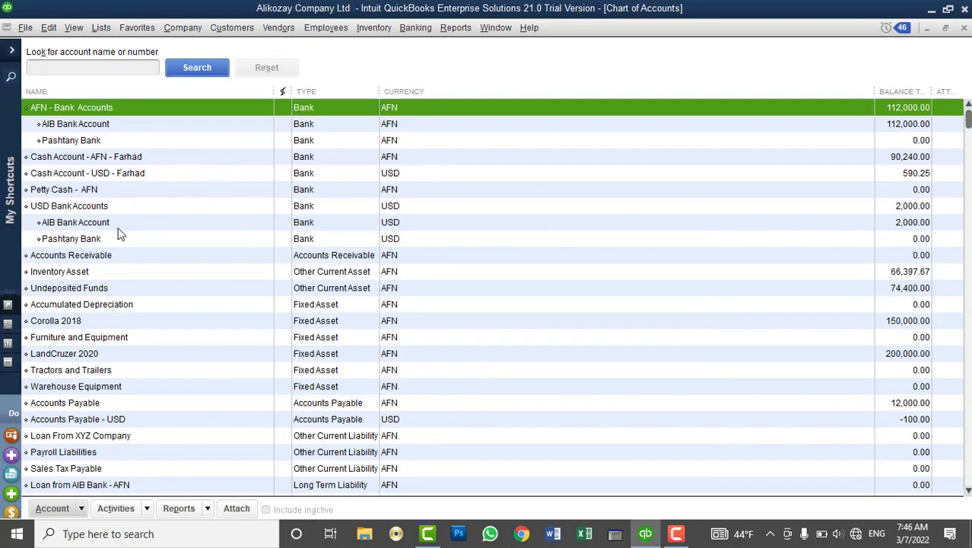
left_click(89, 272)
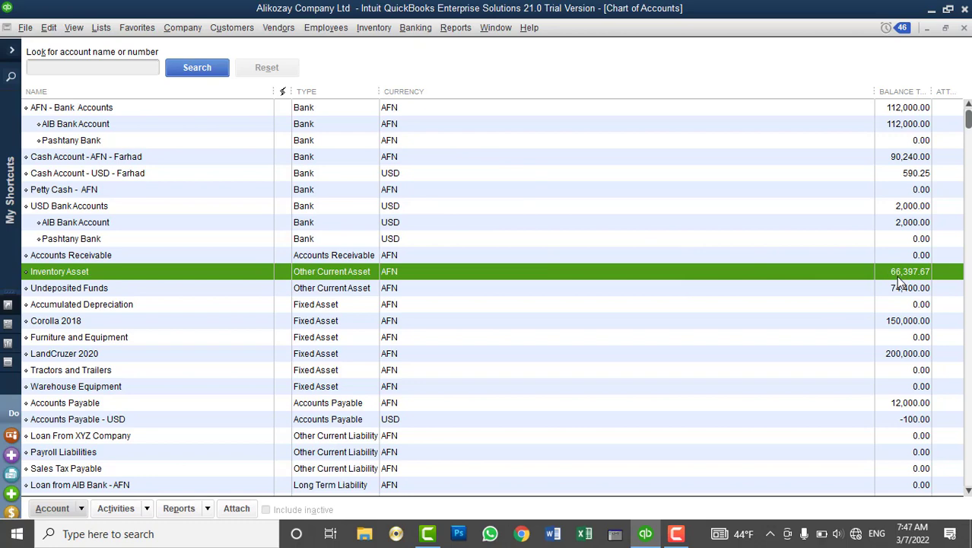
left_click(964, 28)
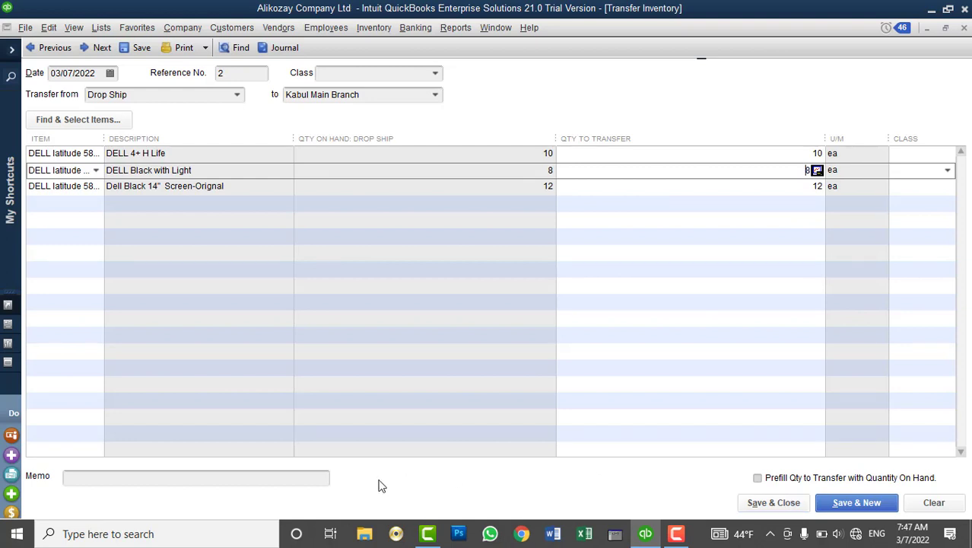
Enter the memo "Inventory transfer" on the transfer.
left_click(291, 476)
type("Invent")
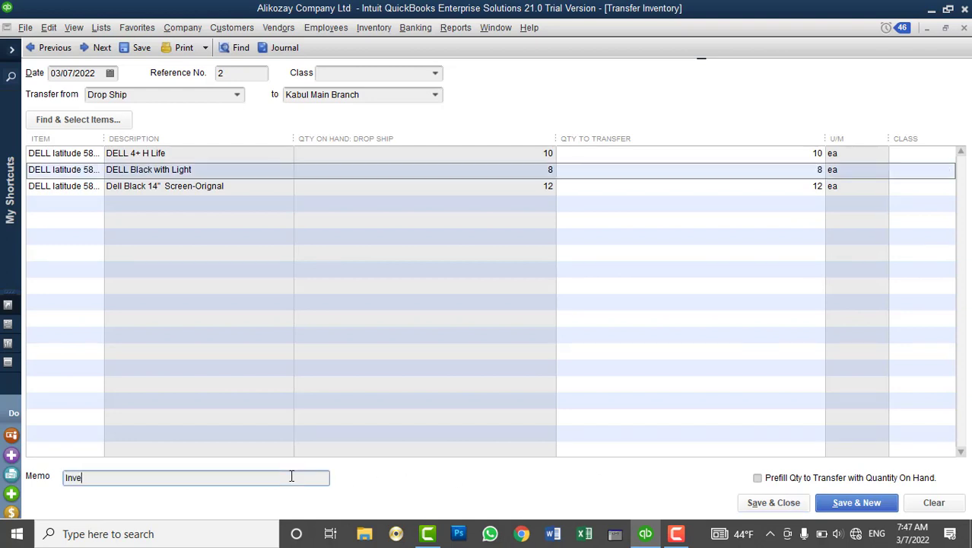
key("BackSpace")
key("BackSpace")
key("BackSpace")
type("e")
key("BackSpace")
type("entory transfer")
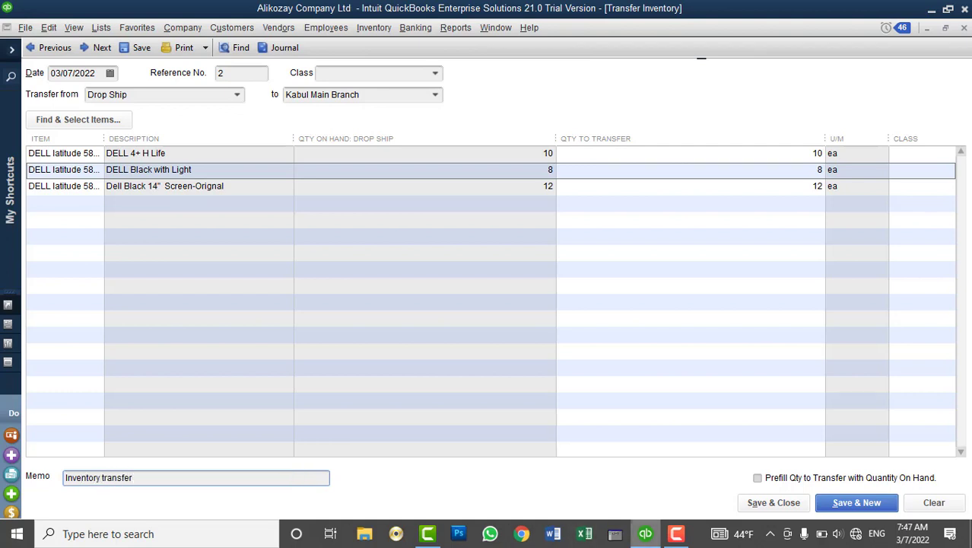
Save and close the inventory transfer, and check the Inventory Asset account's balance in the Chart of Accounts.
left_click(794, 505)
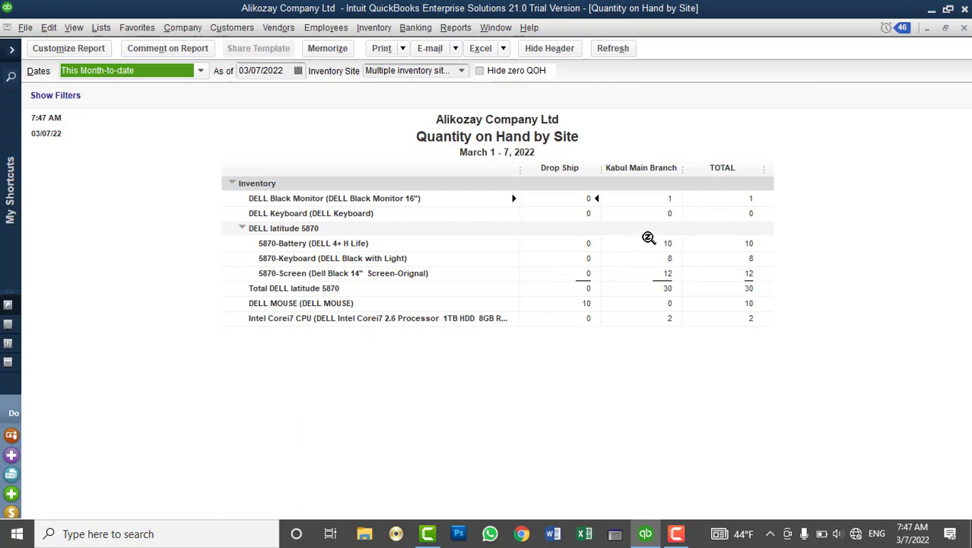
left_click(101, 27)
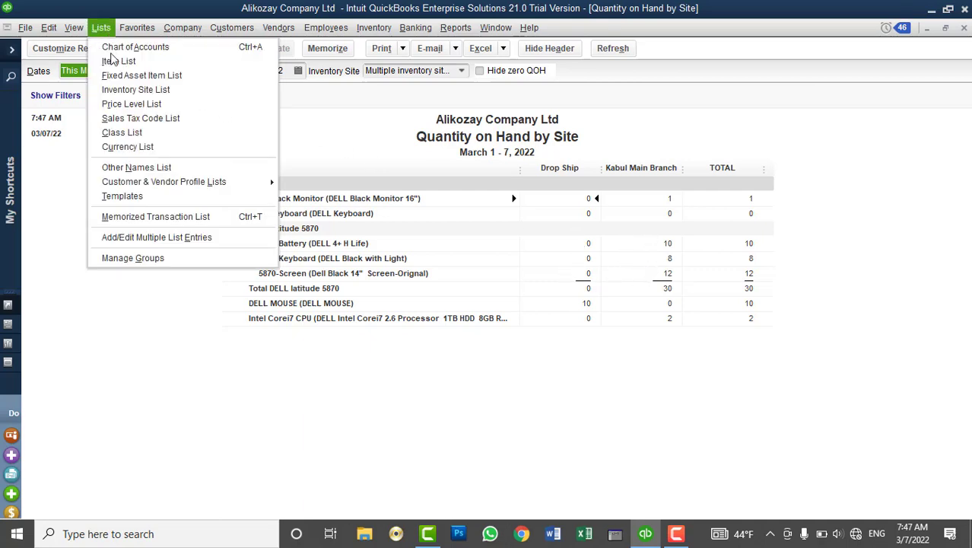
left_click(121, 44)
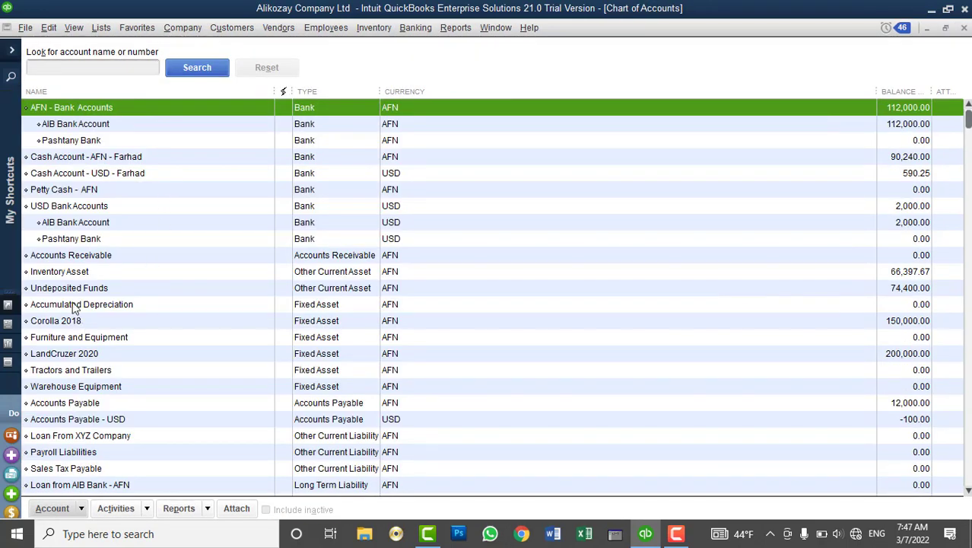
left_click(77, 275)
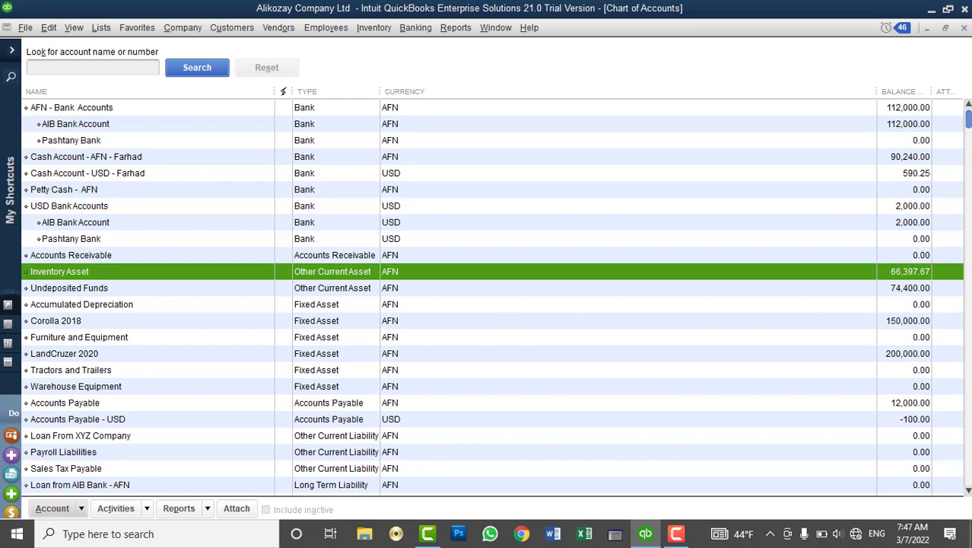
left_click(964, 29)
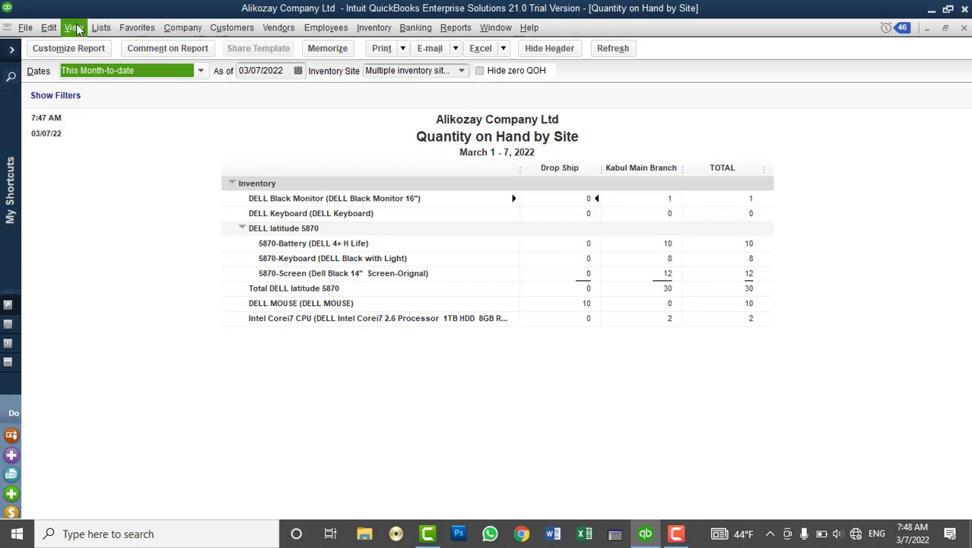
left_click(101, 28)
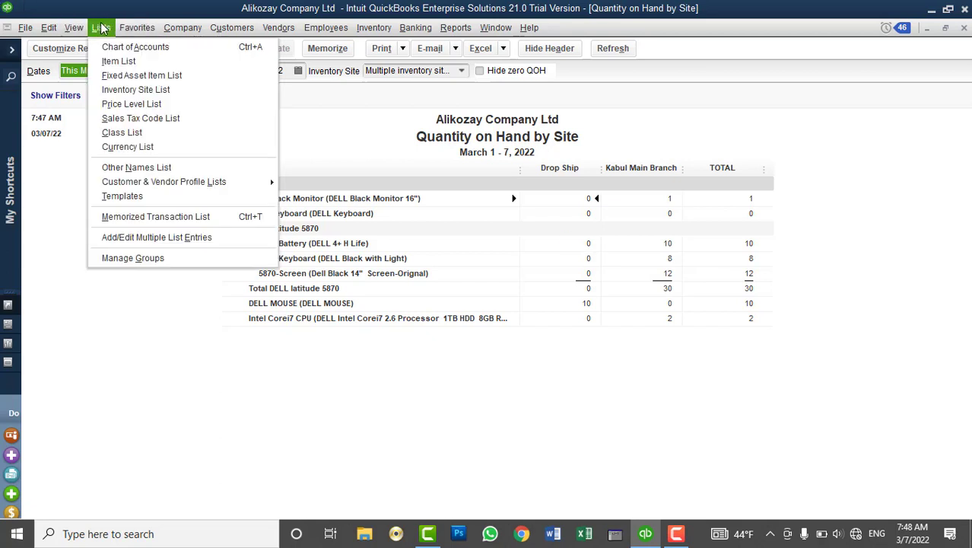
left_click(137, 108)
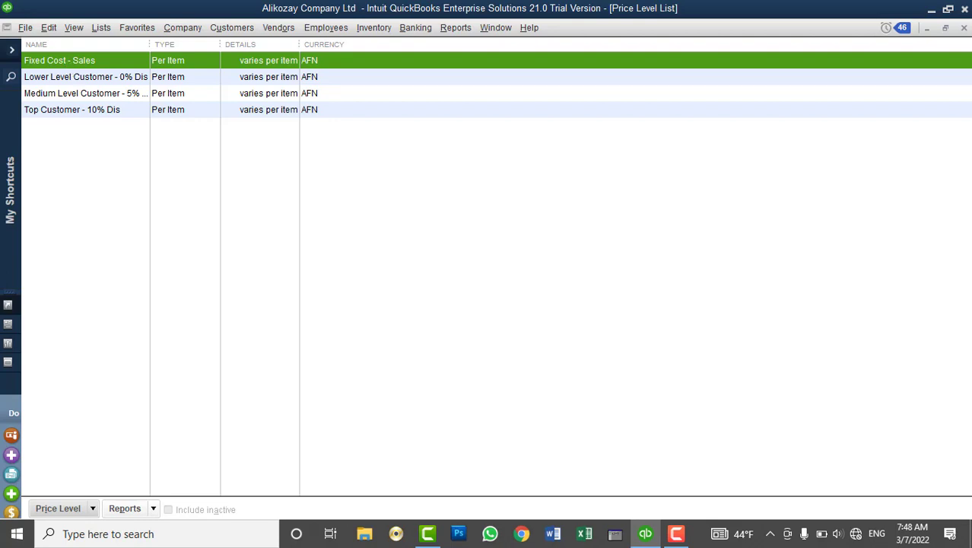
left_click(964, 27)
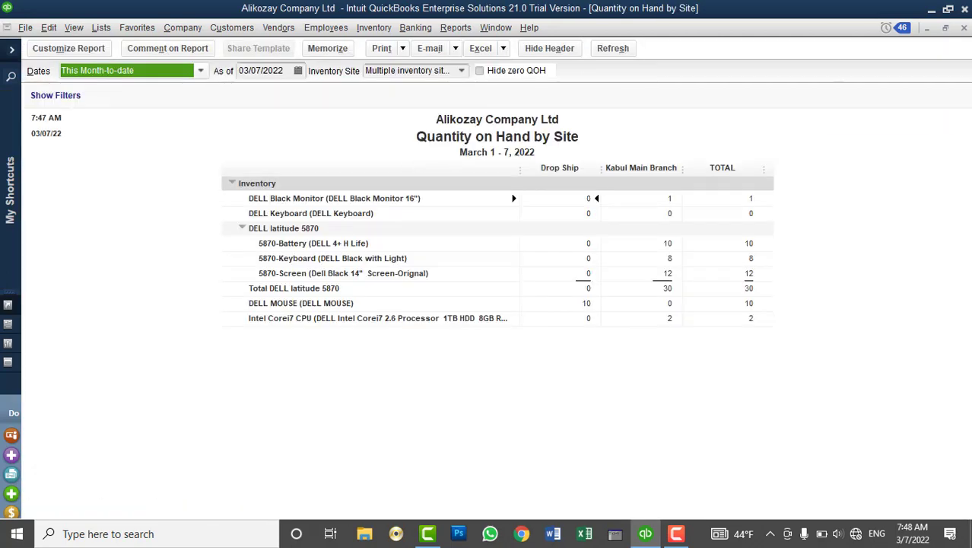
Close the Quantity on Hand by Site report, open the Item List and widen its Total Quantity On Hand column.
left_click(390, 31)
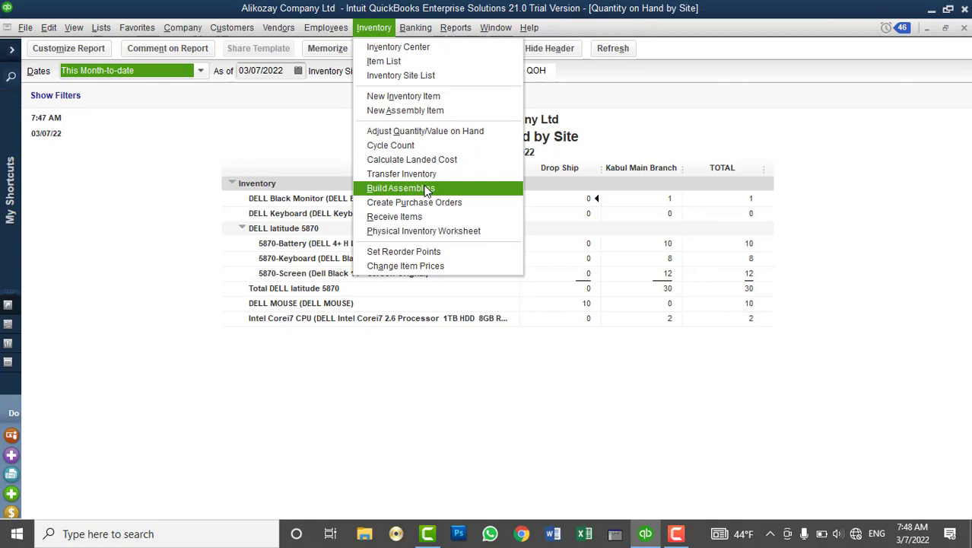
left_click(965, 30)
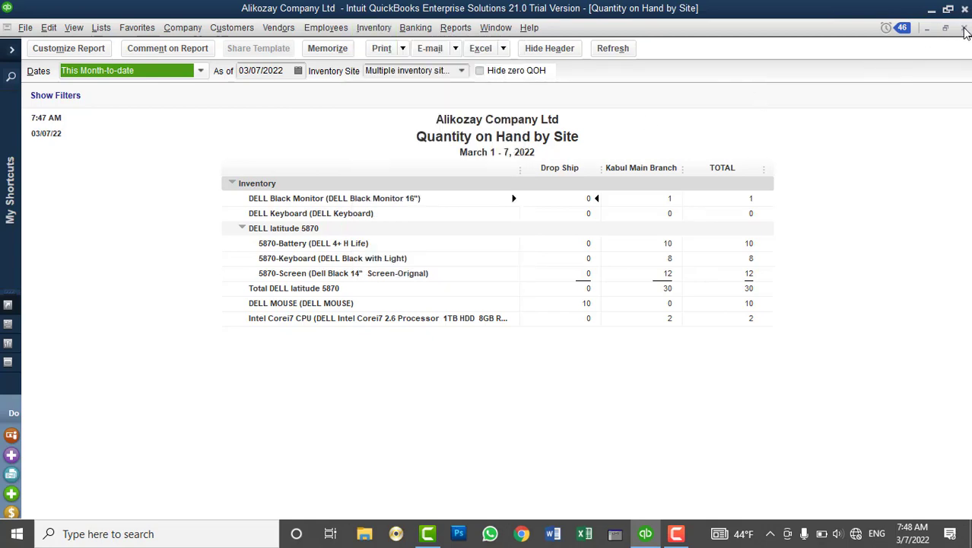
left_click(102, 28)
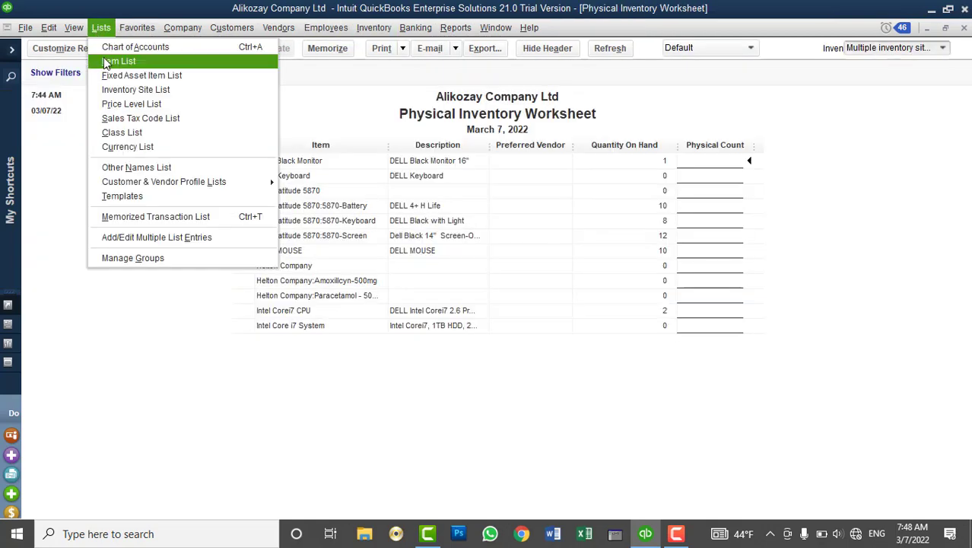
left_click(106, 61)
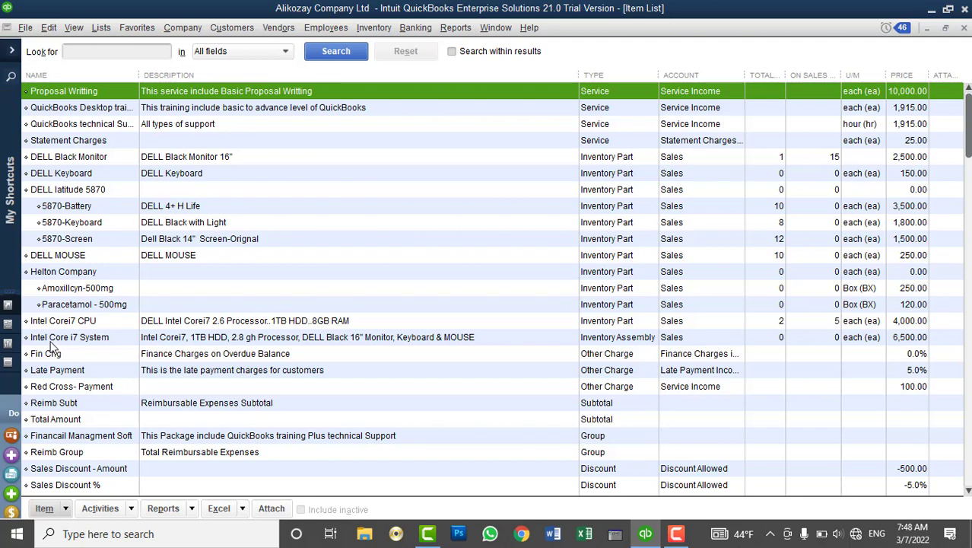
left_click(67, 322)
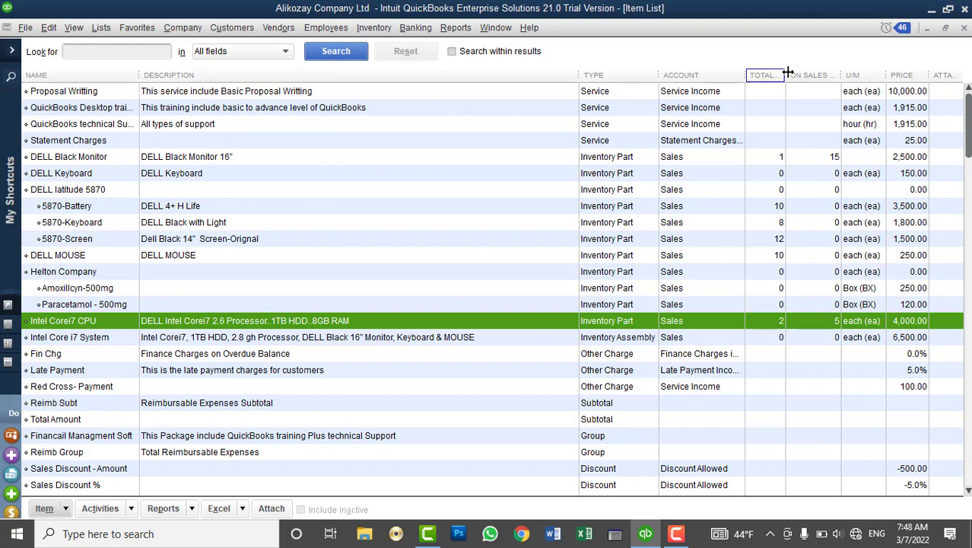
left_click_drag(786, 75, 846, 77)
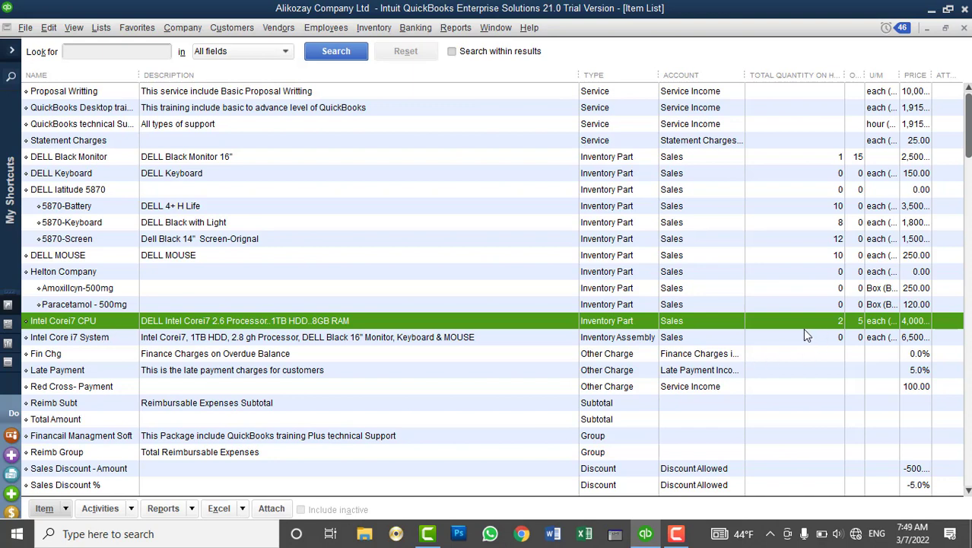
Examine the item details of Intel Corei7 CPU and the bill of materials of the Intel Core i7 System assembly, without changing either.
double_click(516, 324)
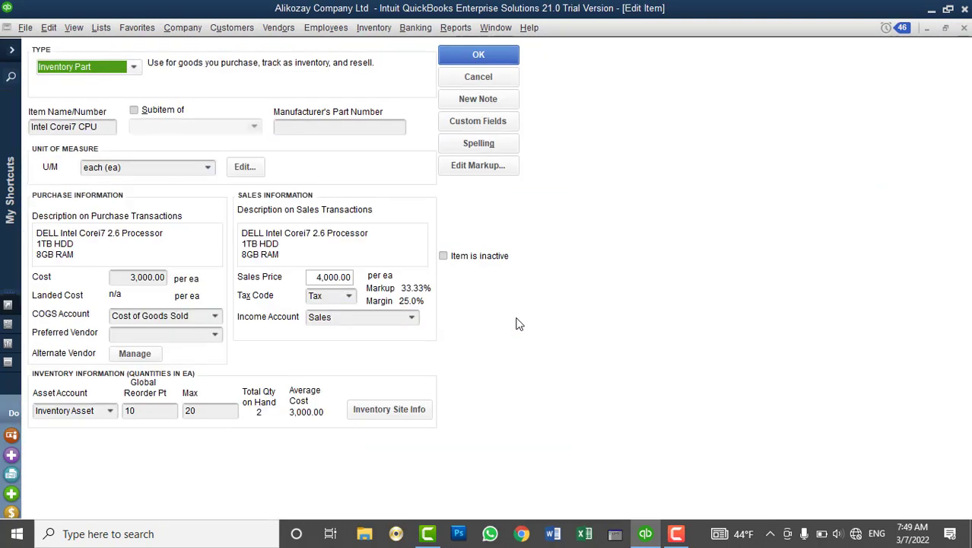
left_click(496, 79)
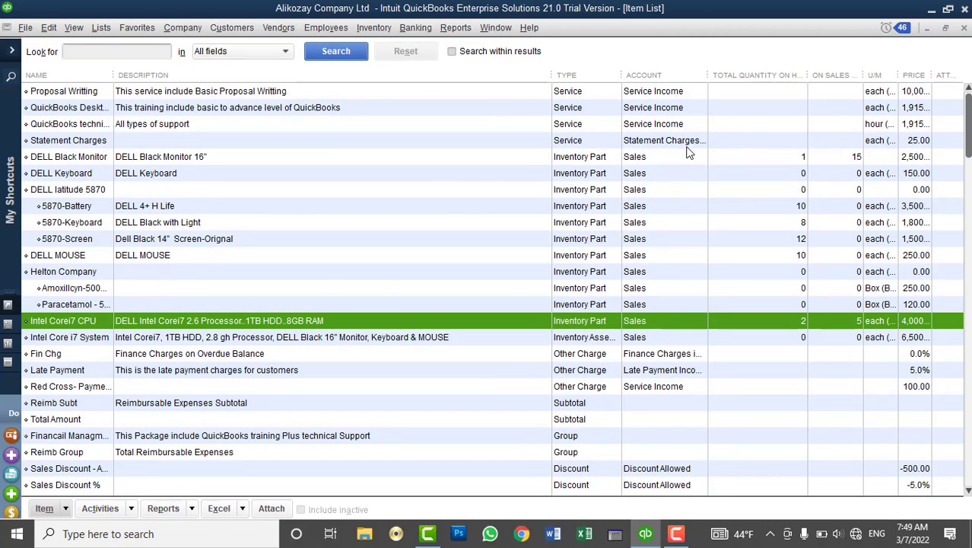
scroll(680, 332, "down", 3)
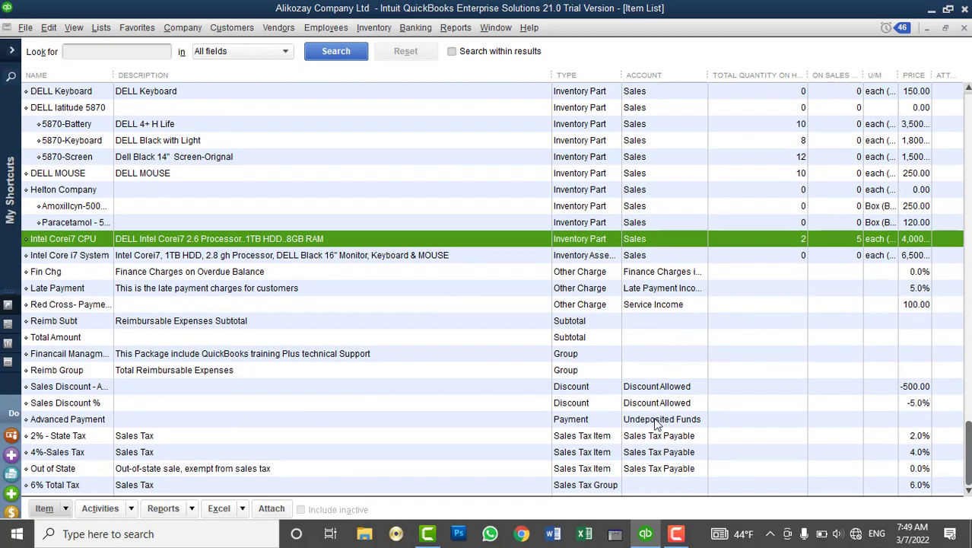
scroll(664, 415, "up", 3)
left_click_drag(708, 75, 758, 76)
left_click(139, 339)
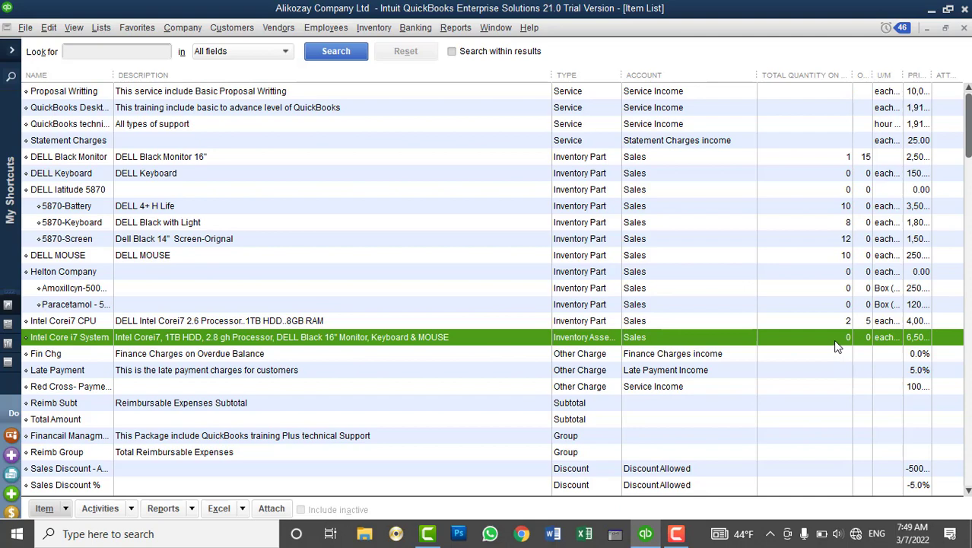
double_click(655, 342)
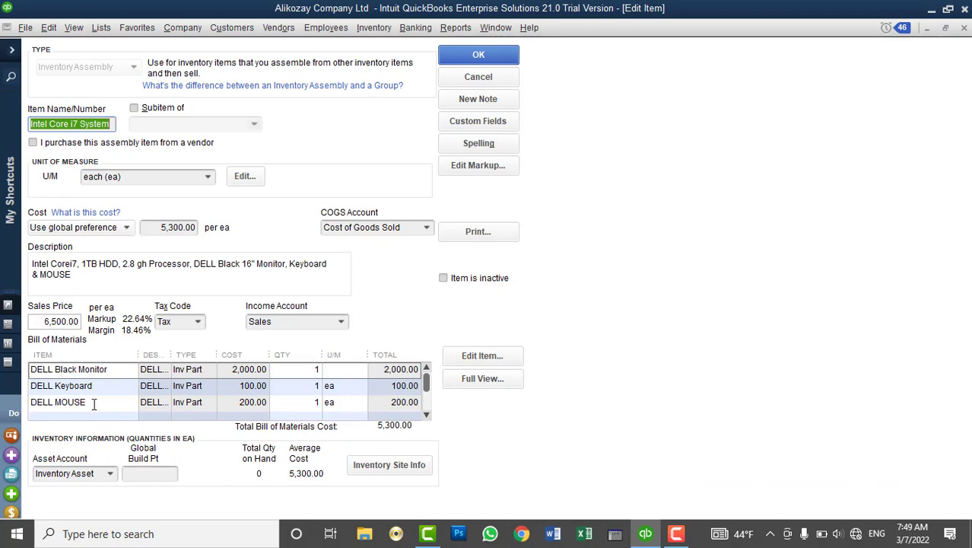
left_click(477, 77)
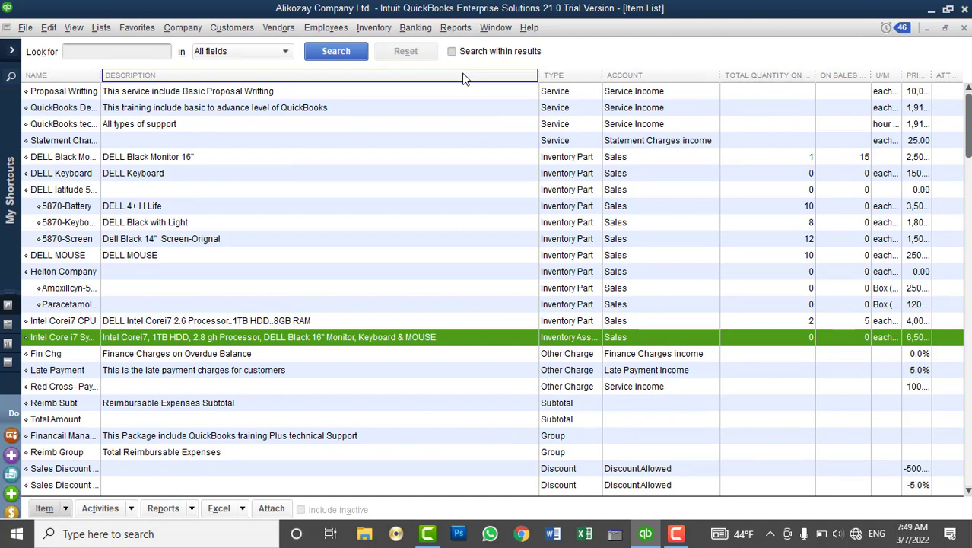
Open the Physical Inventory Worksheet and widen its Item column to read the full item names.
left_click(404, 29)
mouse_move(376, 28)
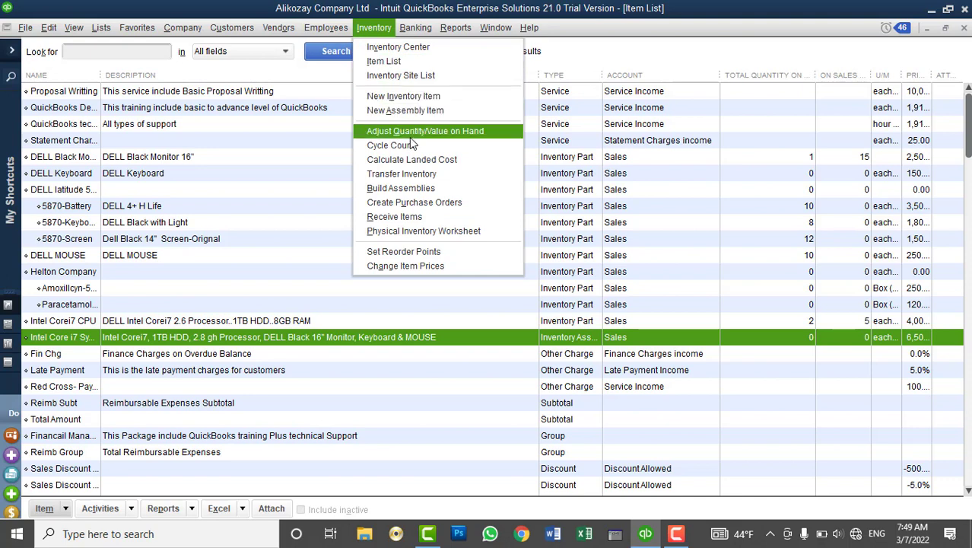
left_click(436, 230)
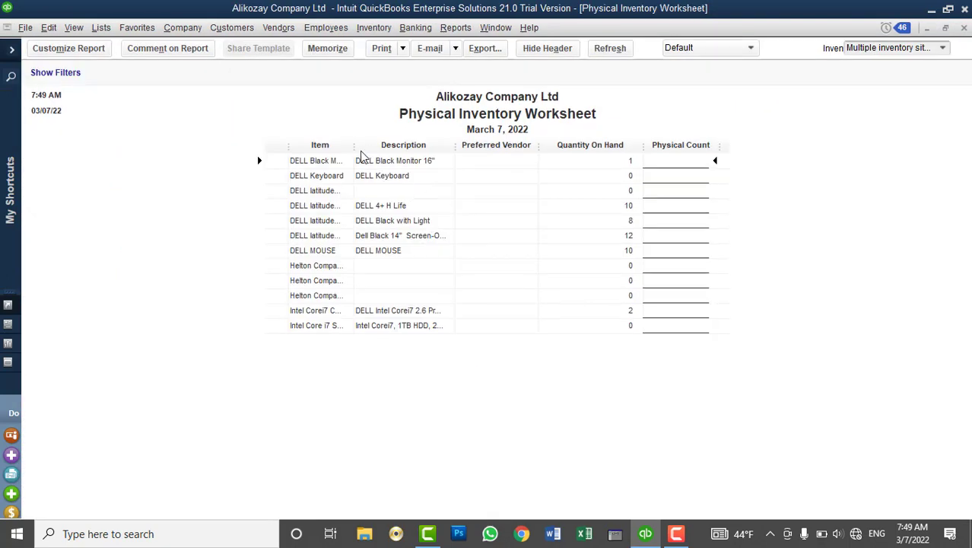
left_click_drag(360, 152, 425, 153)
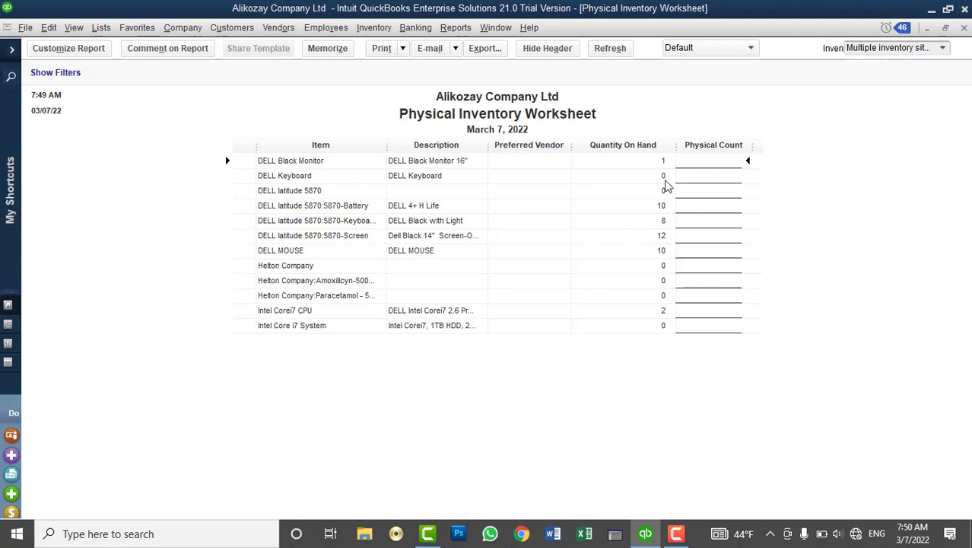
Start a bill for received items and add DELL Black Monitor and DELL Keyboard to it.
left_click(278, 27)
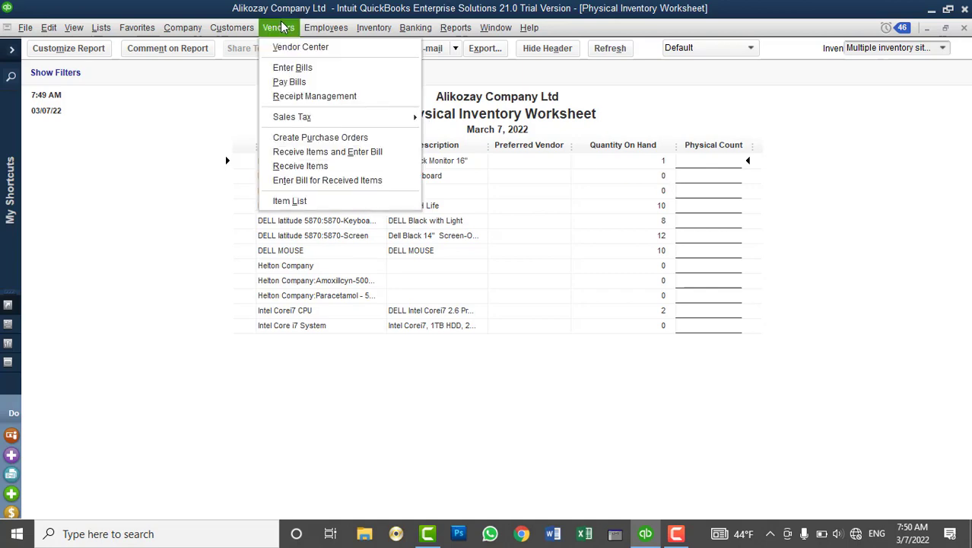
mouse_move(232, 27)
mouse_move(279, 28)
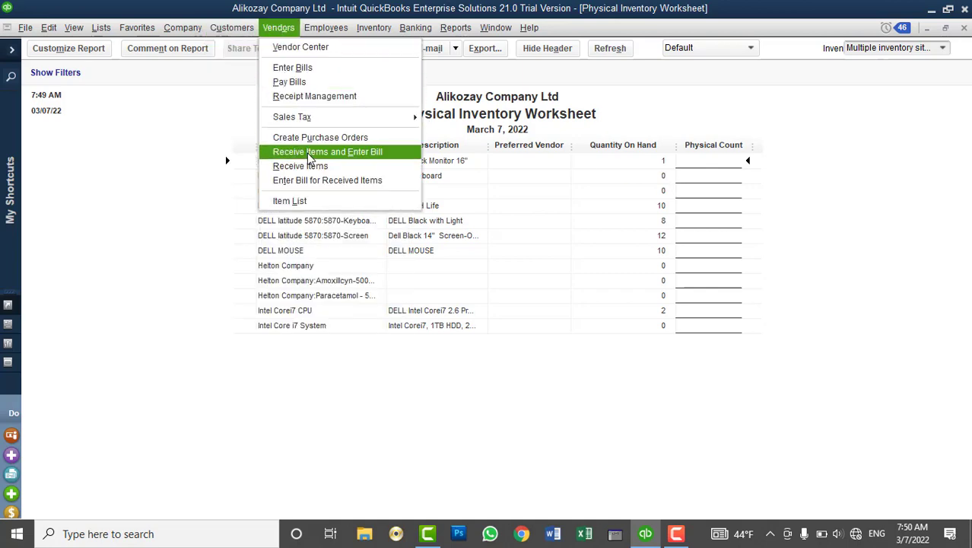
left_click(310, 156)
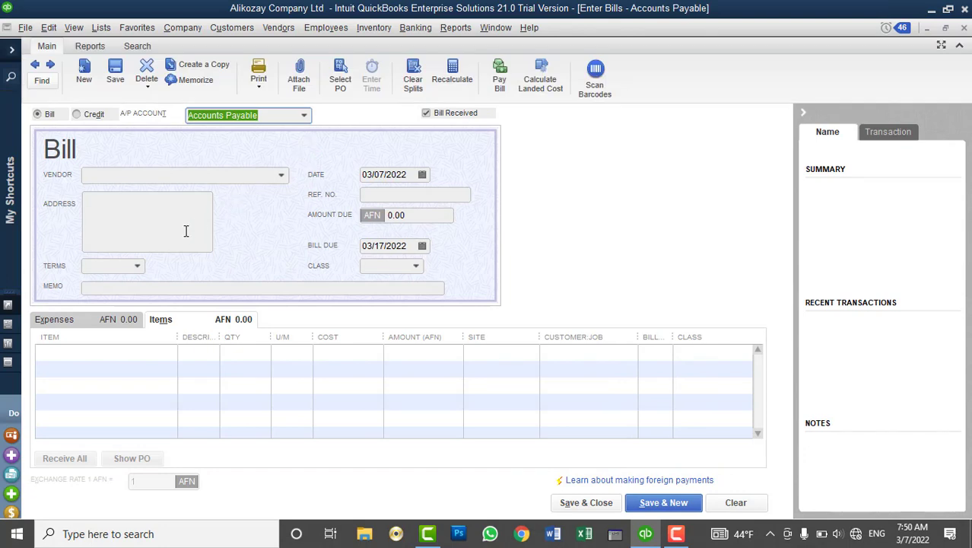
left_click(150, 349)
left_click(169, 352)
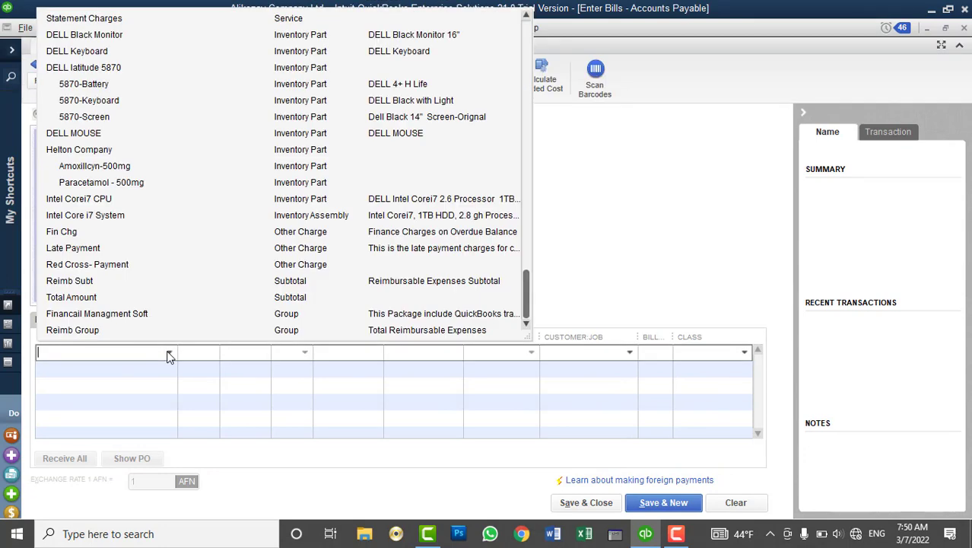
scroll(145, 51, "up", 2)
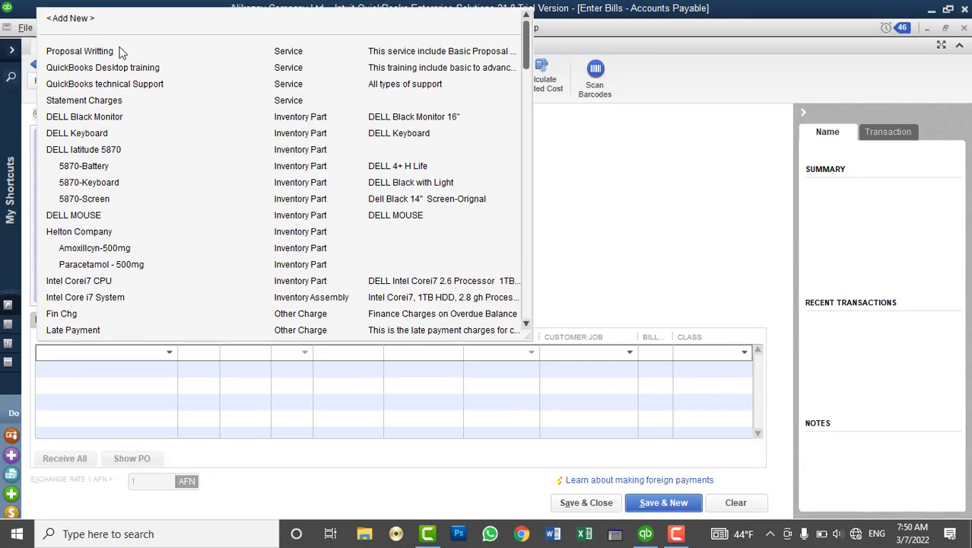
left_click(111, 118)
left_click(140, 401)
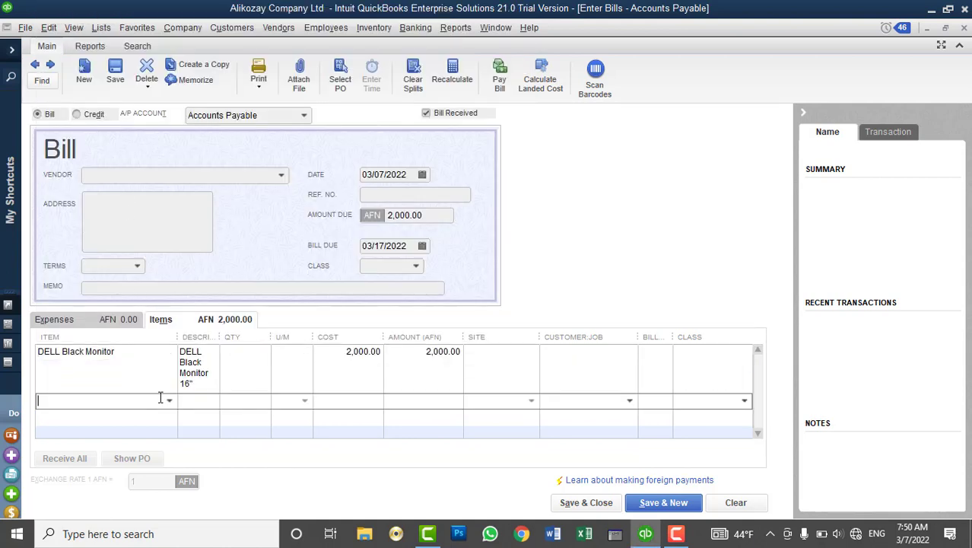
left_click(169, 400)
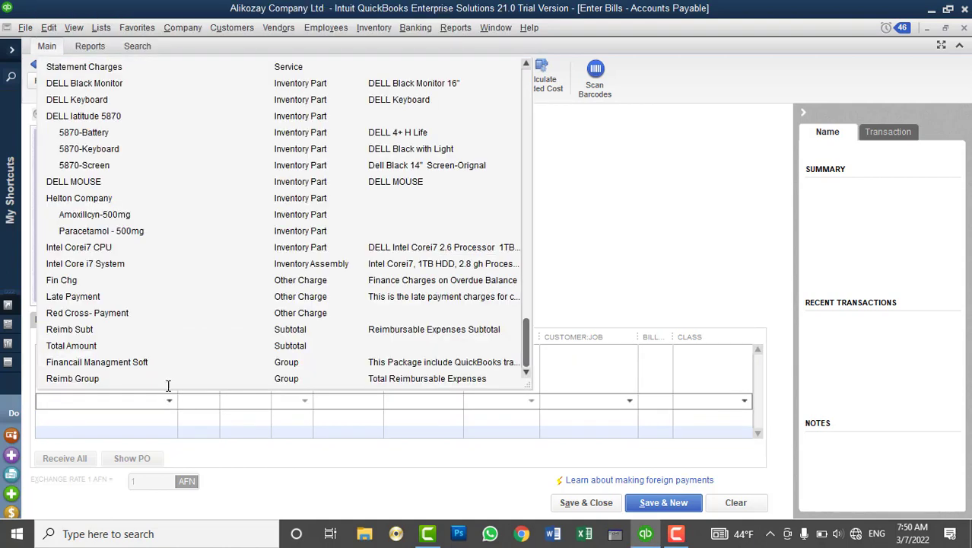
left_click(98, 100)
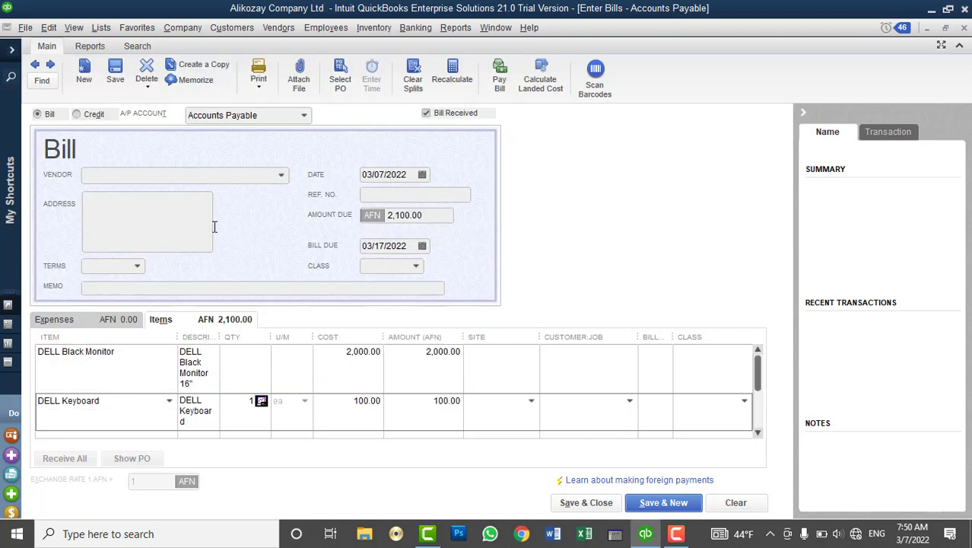
Set the bill quantities to 9 for DELL Black Monitor and 10 for DELL Keyboard.
left_click(246, 354)
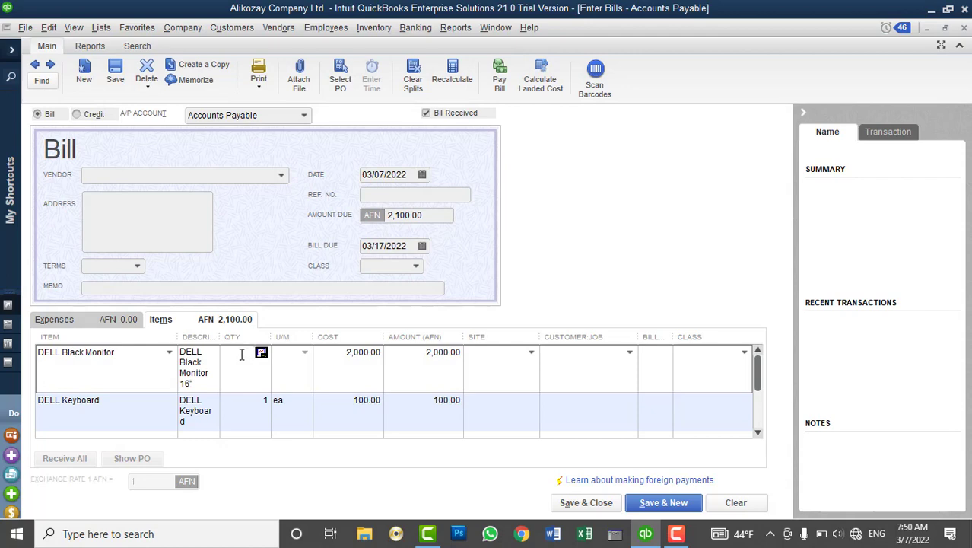
key("Down")
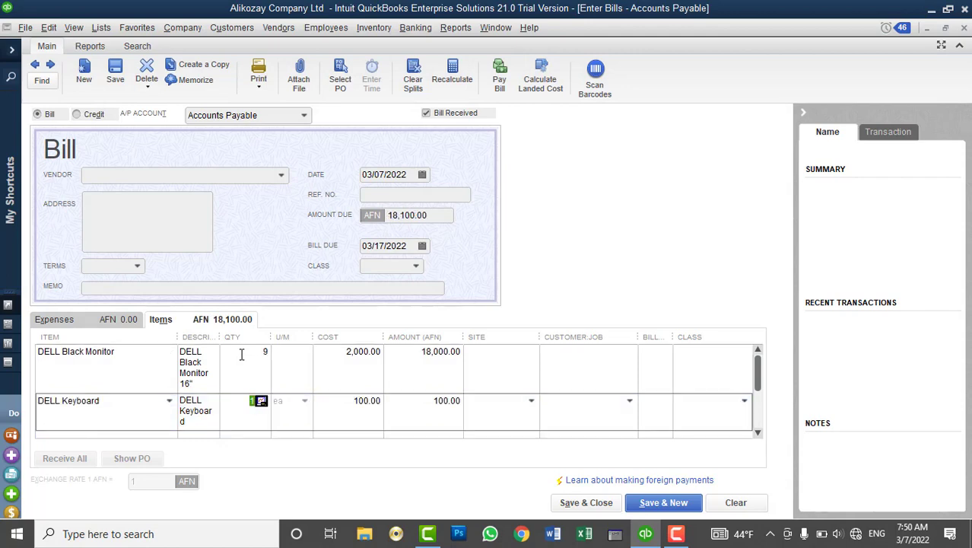
key("Tab")
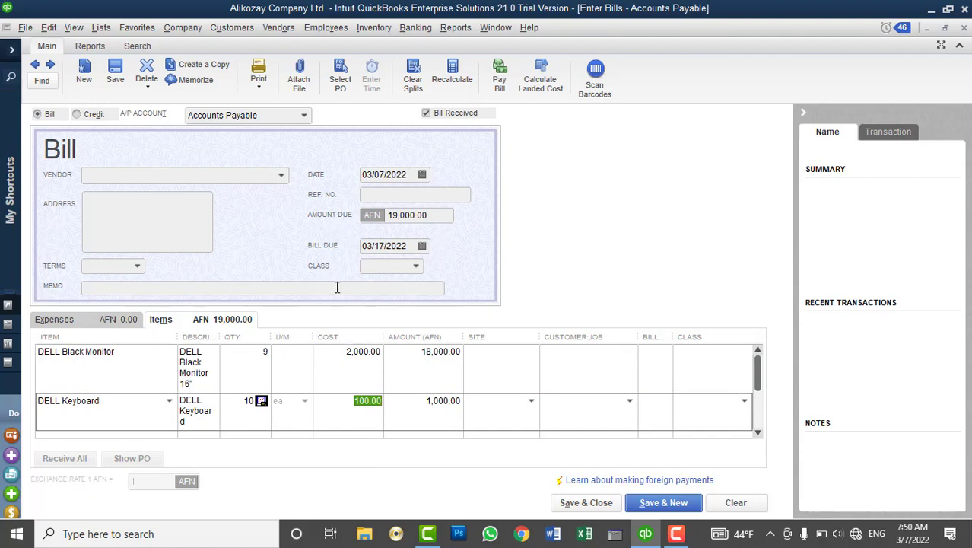
Set the bill's vendor to Apple and decline to have the bill represent time worked.
left_click(283, 176)
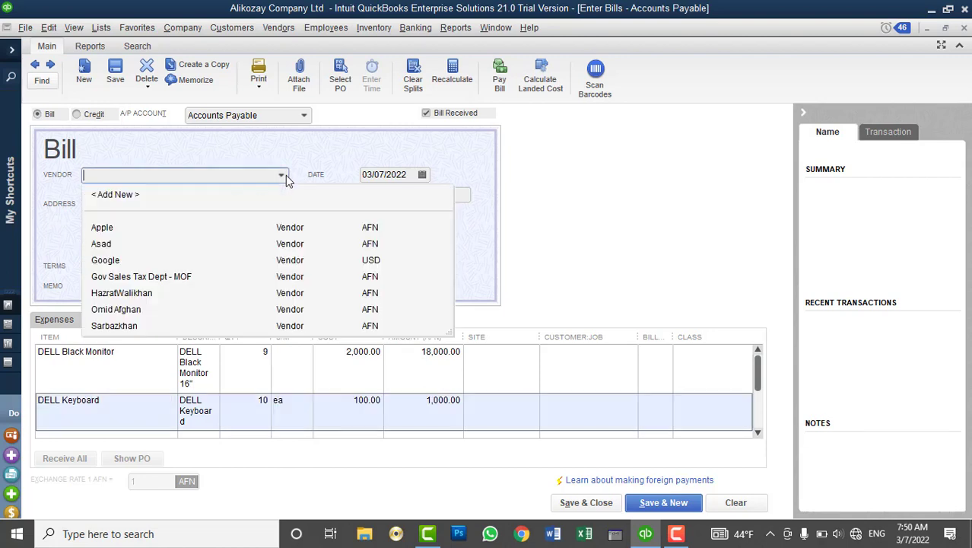
left_click(111, 228)
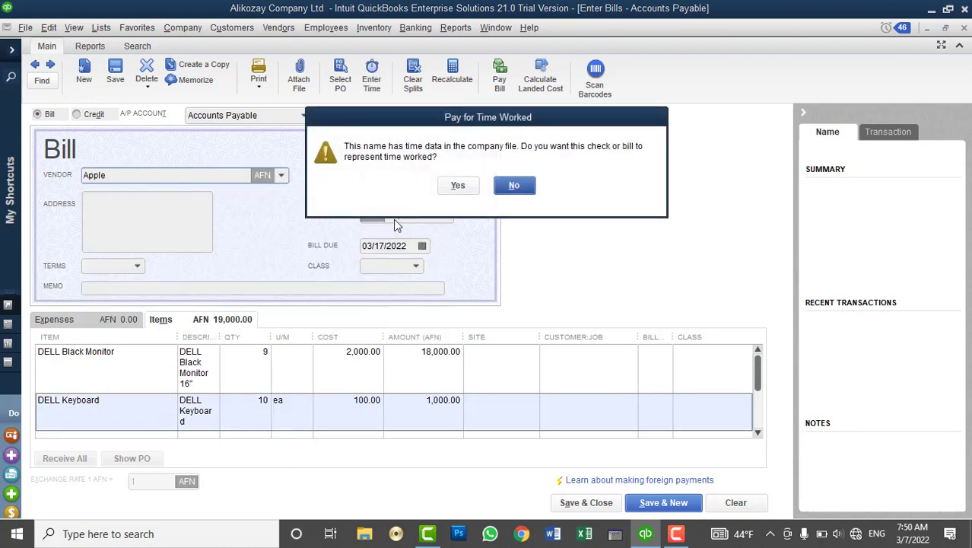
left_click(499, 184)
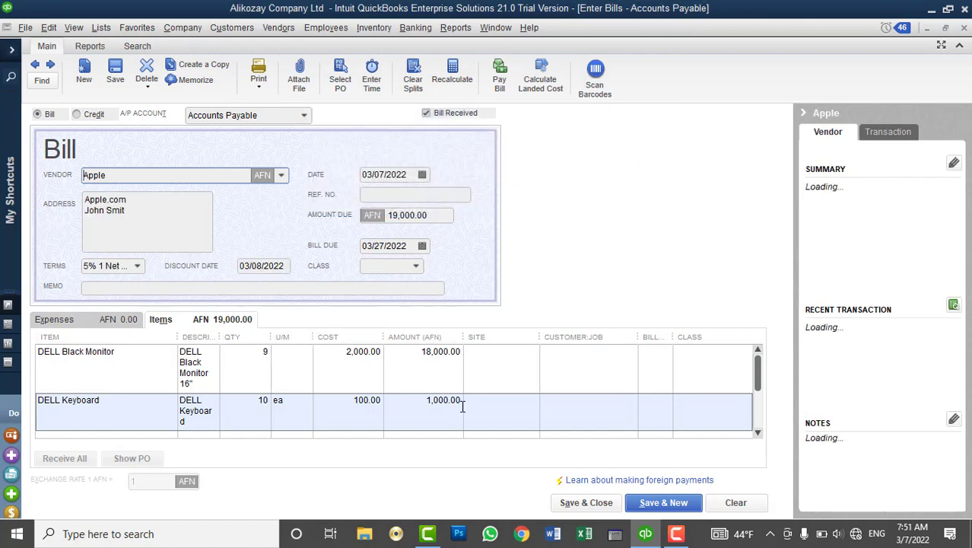
Assign Kabul Main Branch as the site for all inventory items on the bill, then save and close it.
left_click(506, 337)
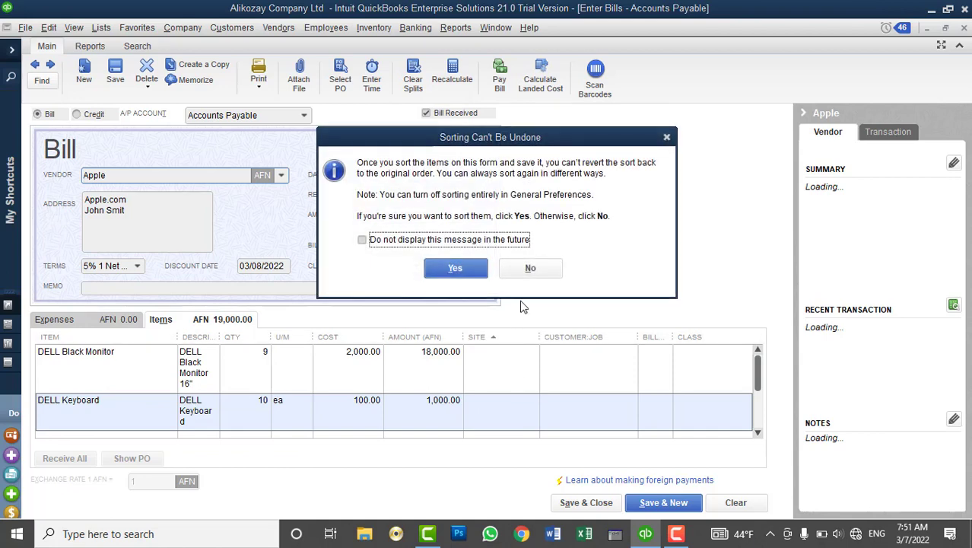
left_click(508, 353)
left_click(531, 352)
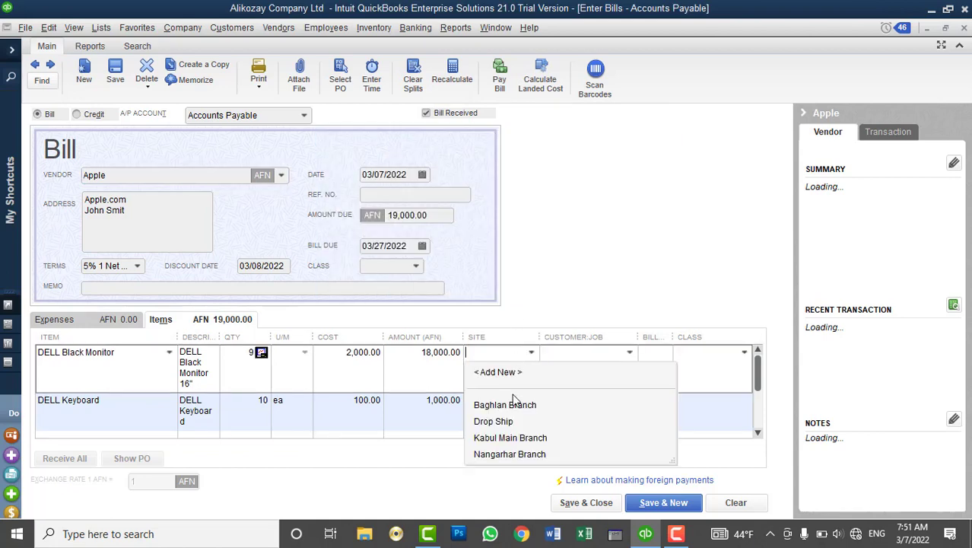
left_click(513, 439)
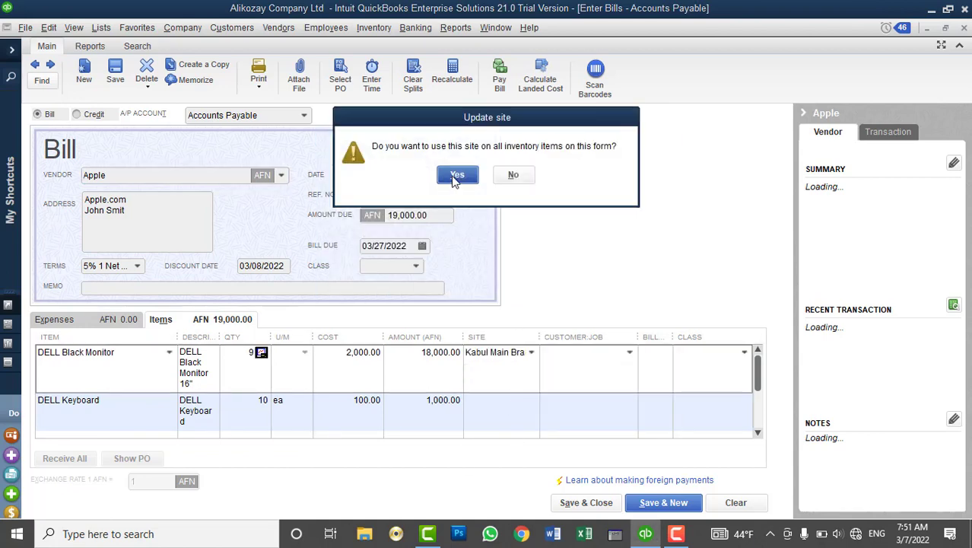
left_click(458, 178)
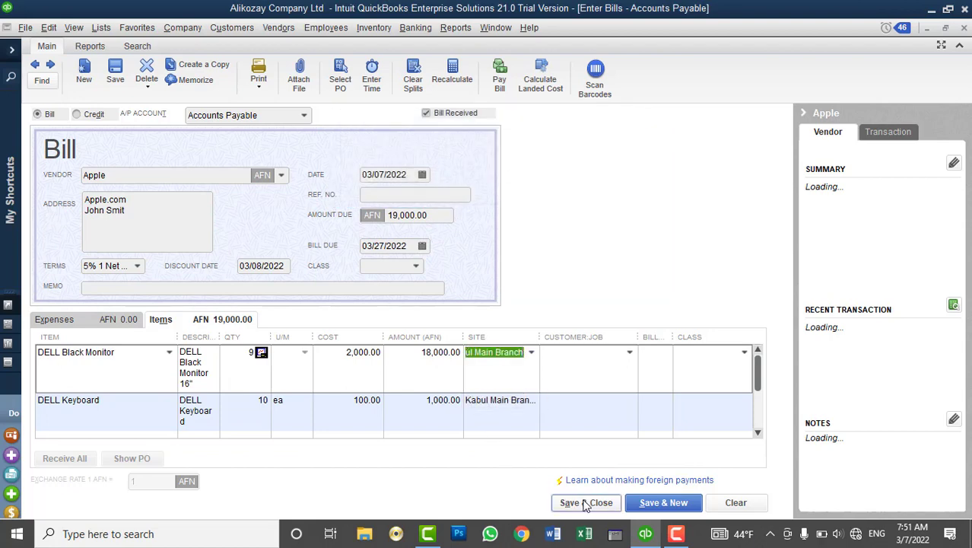
left_click(584, 502)
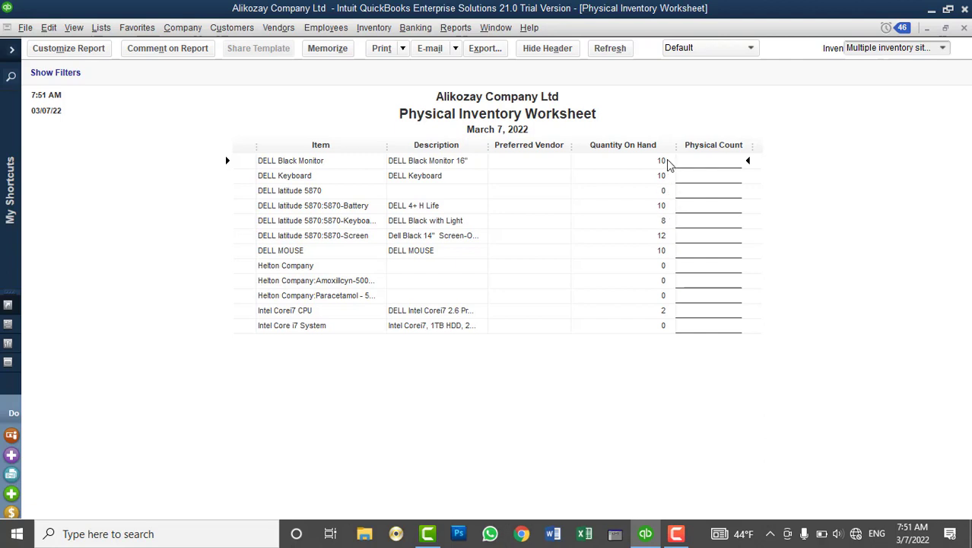
Start a build of Intel Core i7 System at Kabul Main Branch, defaulting its components to the same site, and widen the component Item column.
left_click(373, 31)
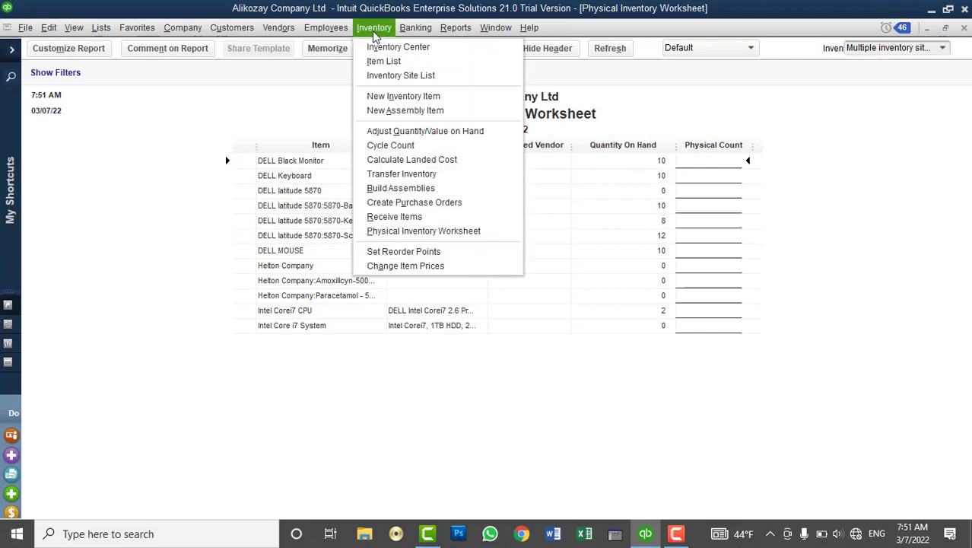
left_click(403, 189)
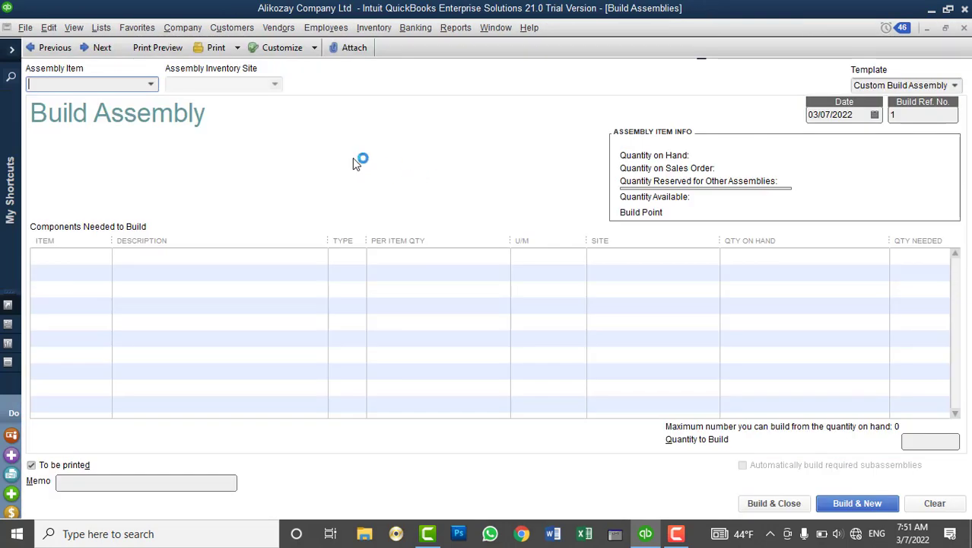
left_click(152, 84)
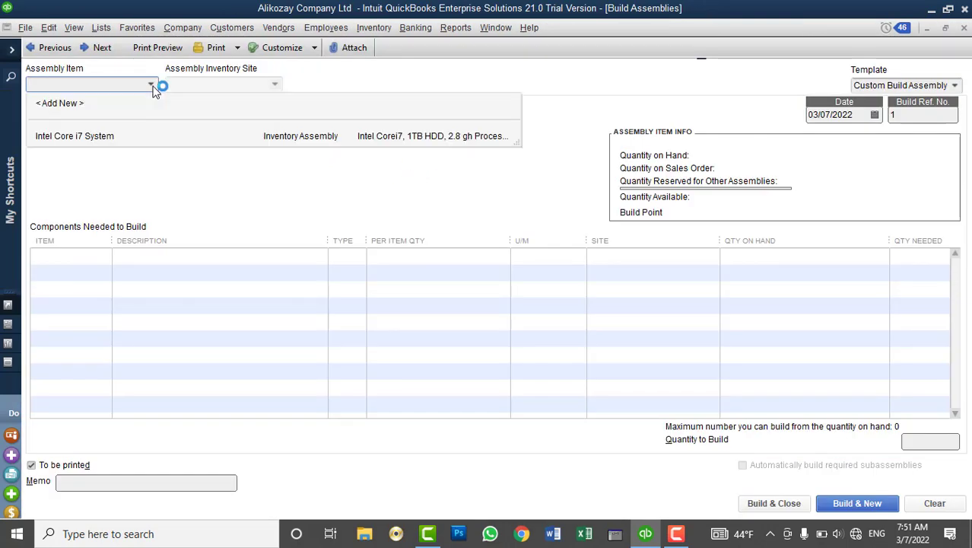
left_click(133, 135)
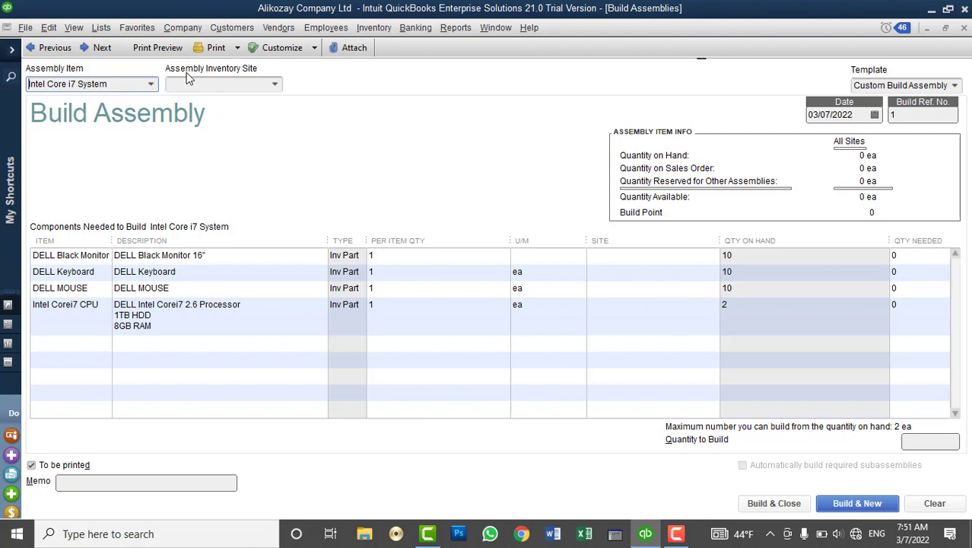
left_click(275, 84)
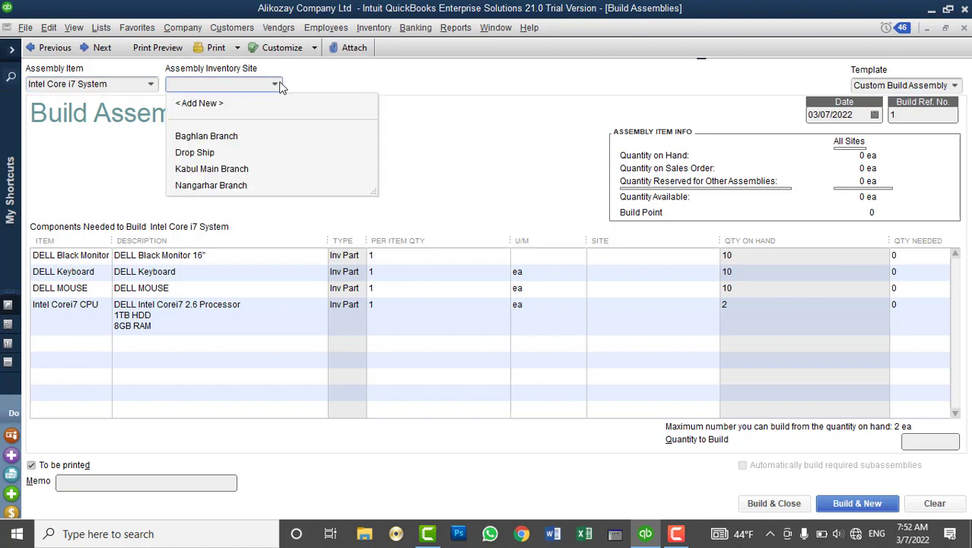
left_click(222, 172)
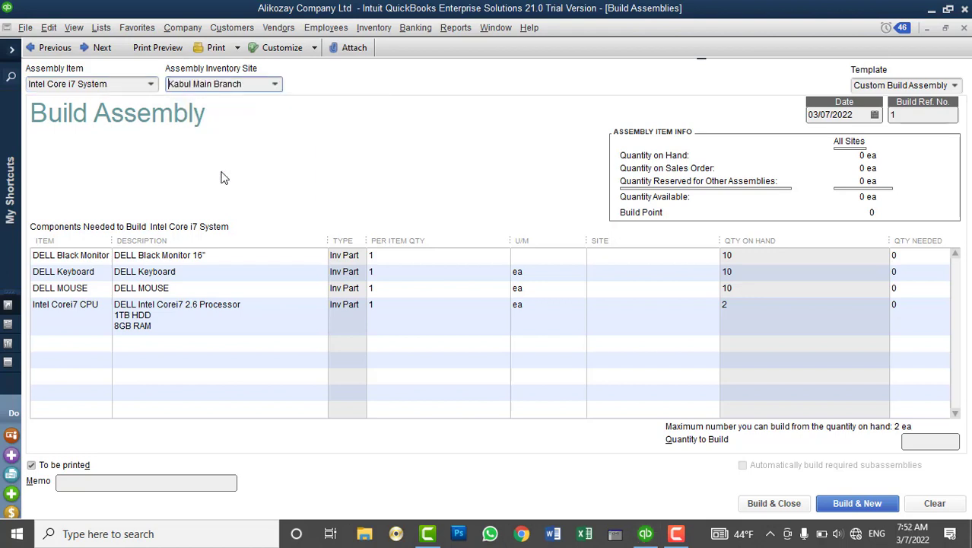
left_click(388, 205)
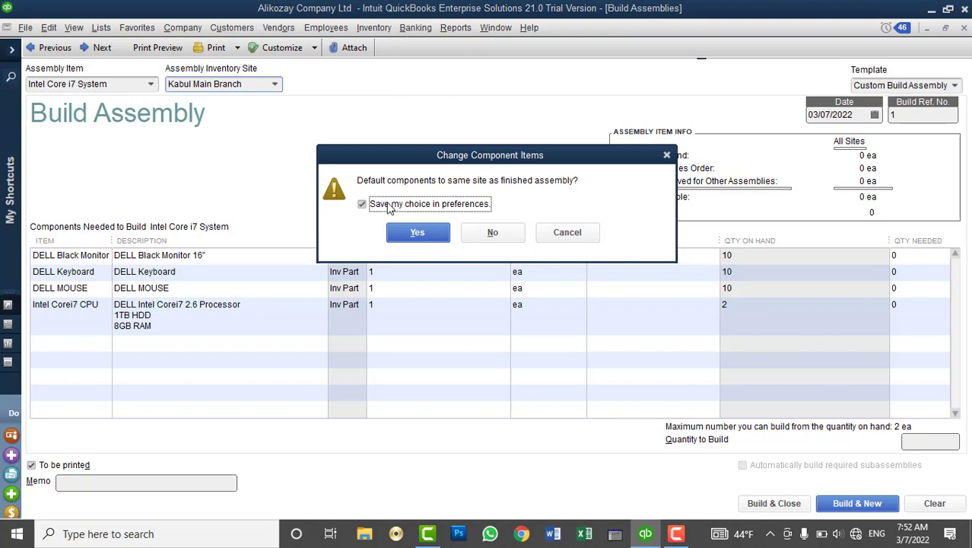
left_click(415, 237)
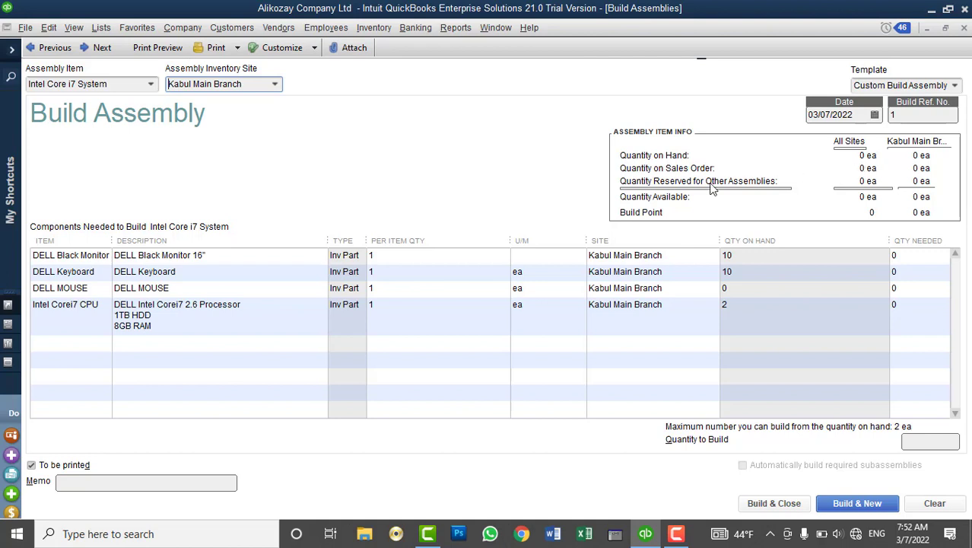
left_click_drag(110, 241, 118, 241)
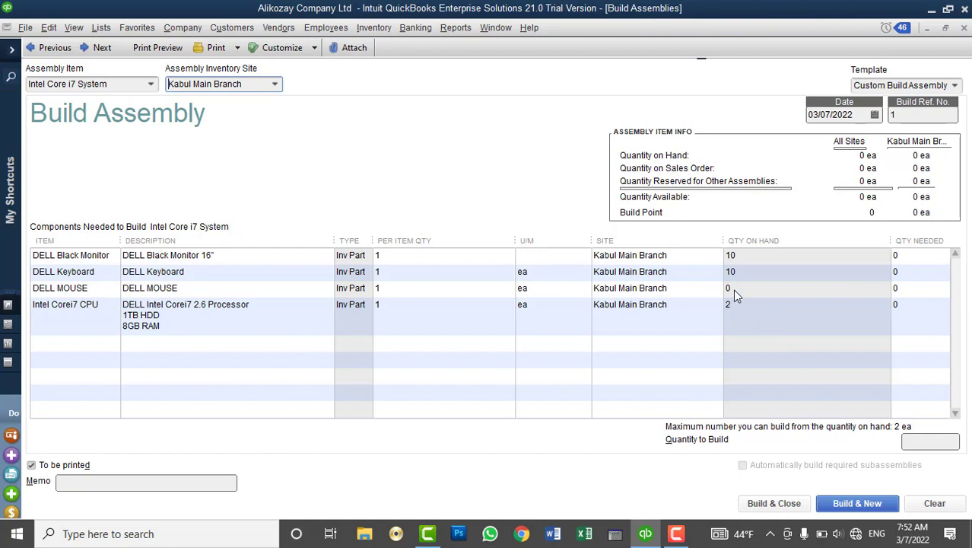
Open the Physical Inventory Worksheet, widen its Item column, and check the quantity on hand for DELL MOUSE.
left_click(377, 29)
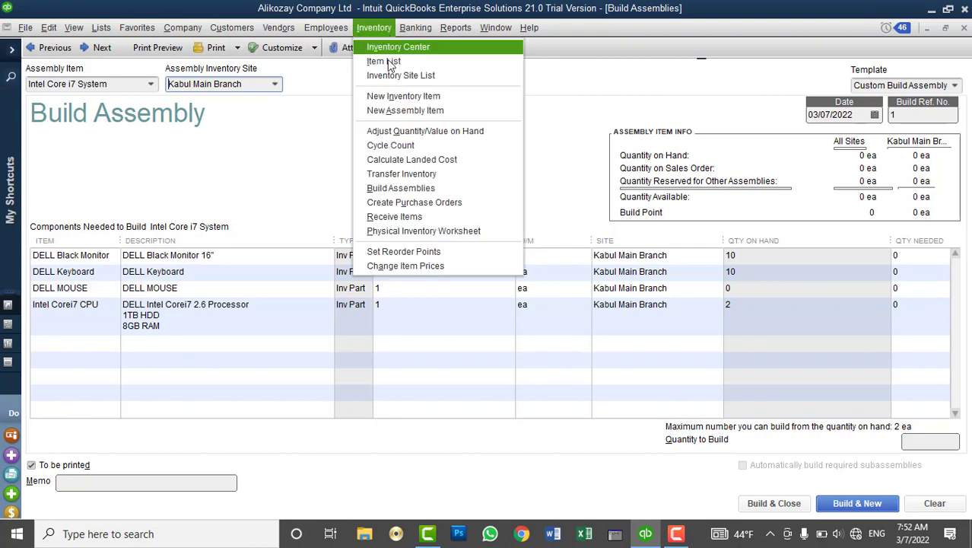
left_click(423, 230)
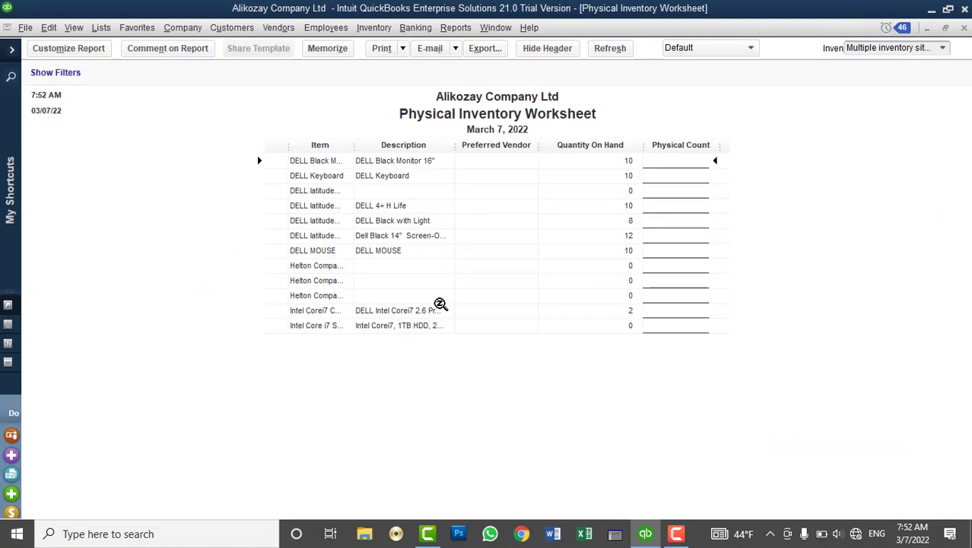
left_click_drag(354, 146, 462, 173)
left_click(287, 252)
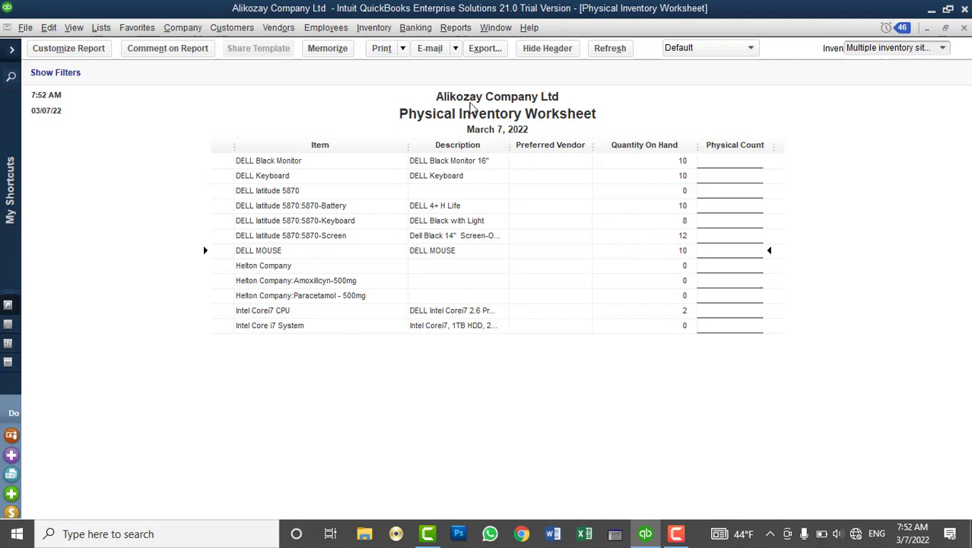
Start an inventory transfer from the Drop Ship site and add DELL MOUSE to it.
left_click(376, 29)
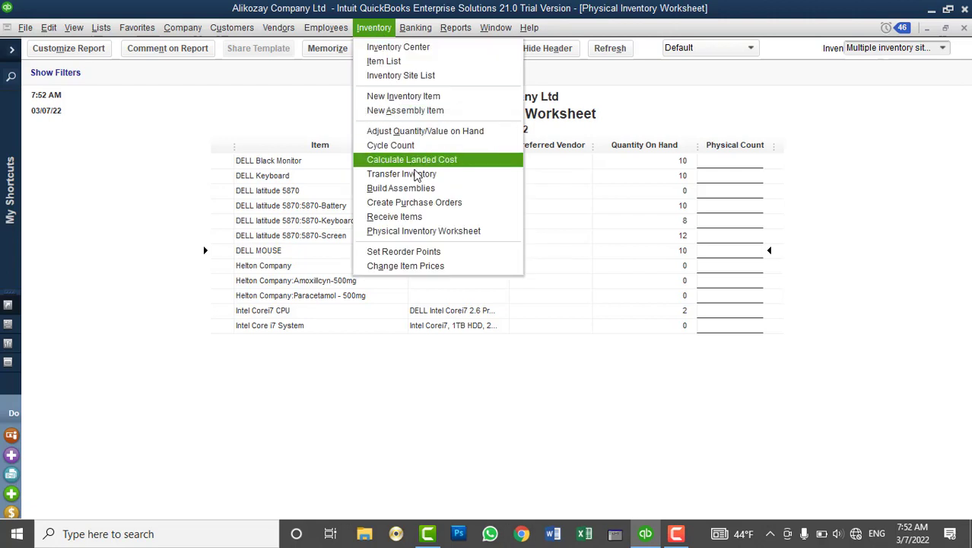
left_click(419, 173)
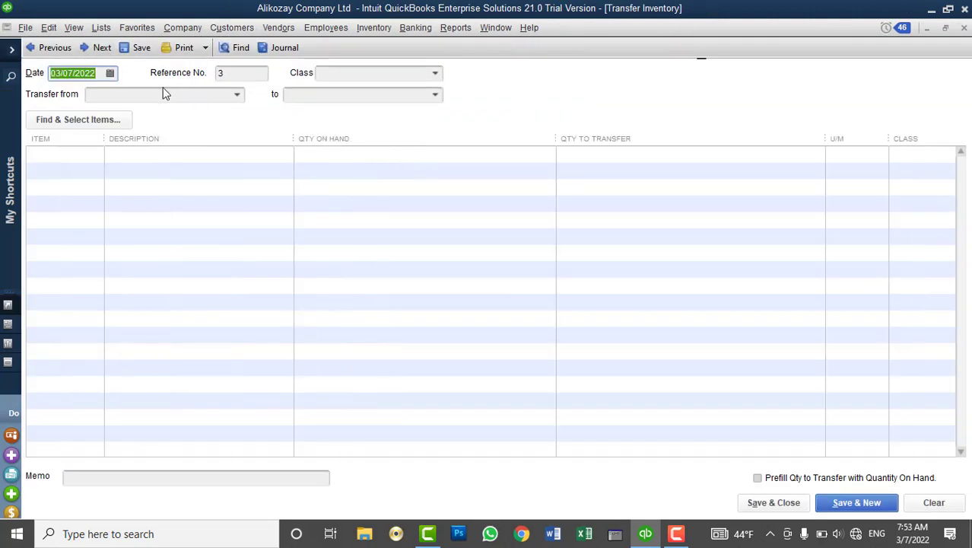
left_click(238, 95)
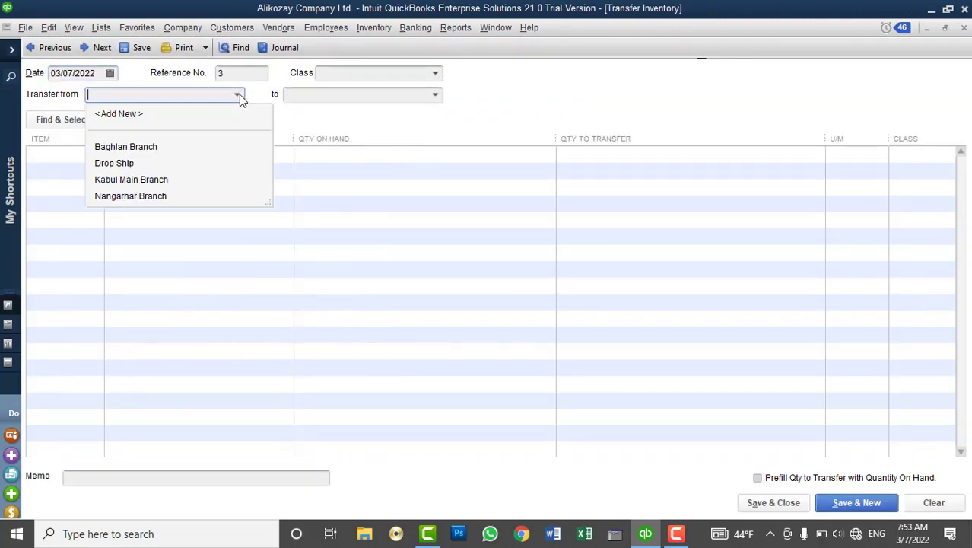
left_click(139, 162)
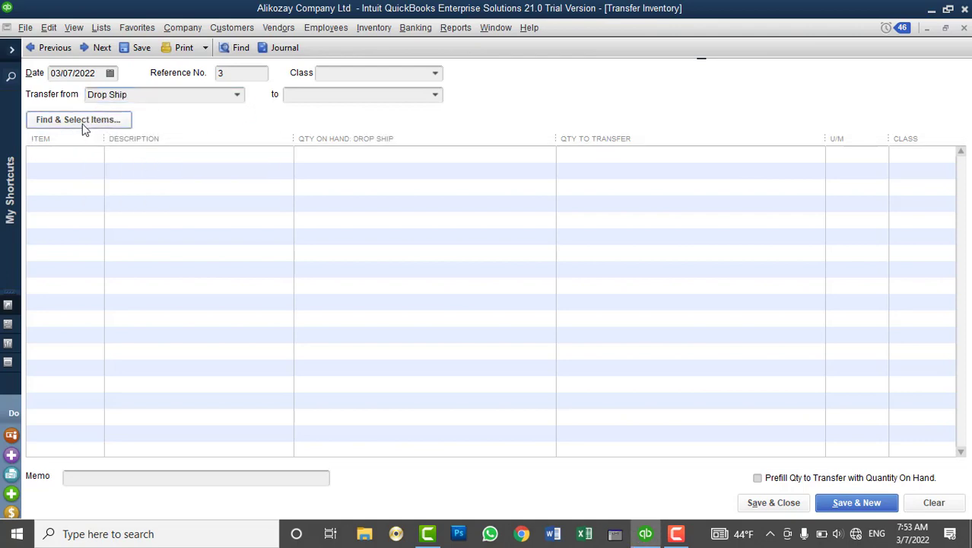
left_click(83, 124)
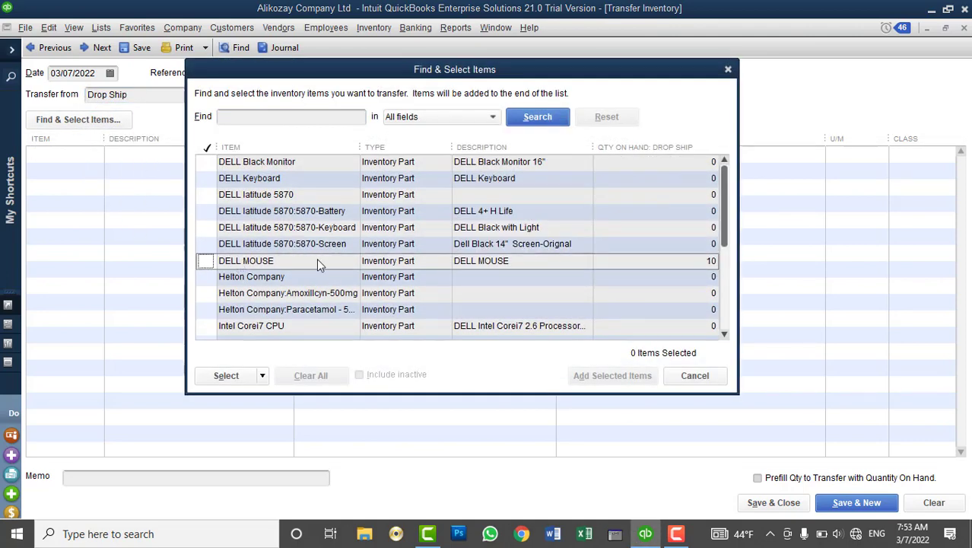
left_click(207, 260)
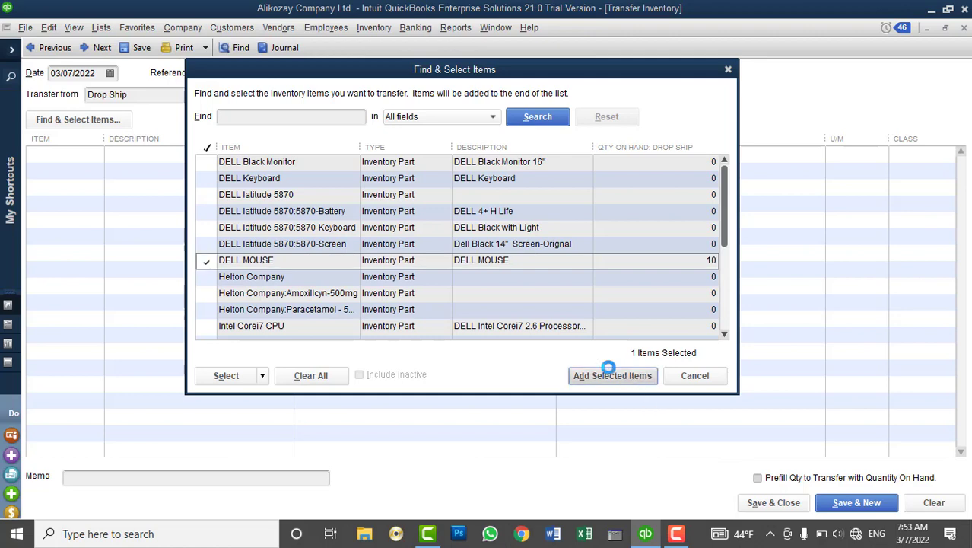
left_click(612, 375)
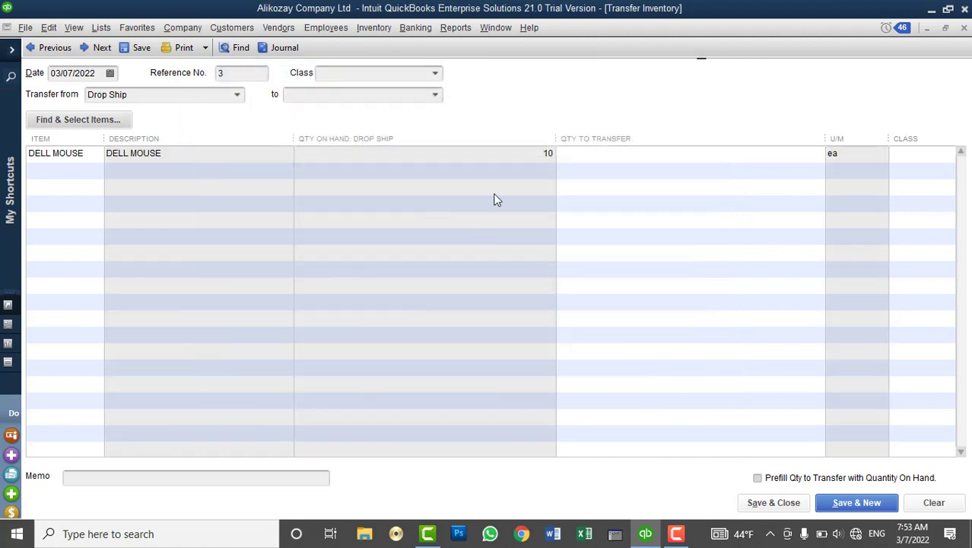
Set the DELL MOUSE transfer quantity to 10 with Kabul Main Branch as the destination, then save and close the transfer.
left_click(673, 153)
type("10")
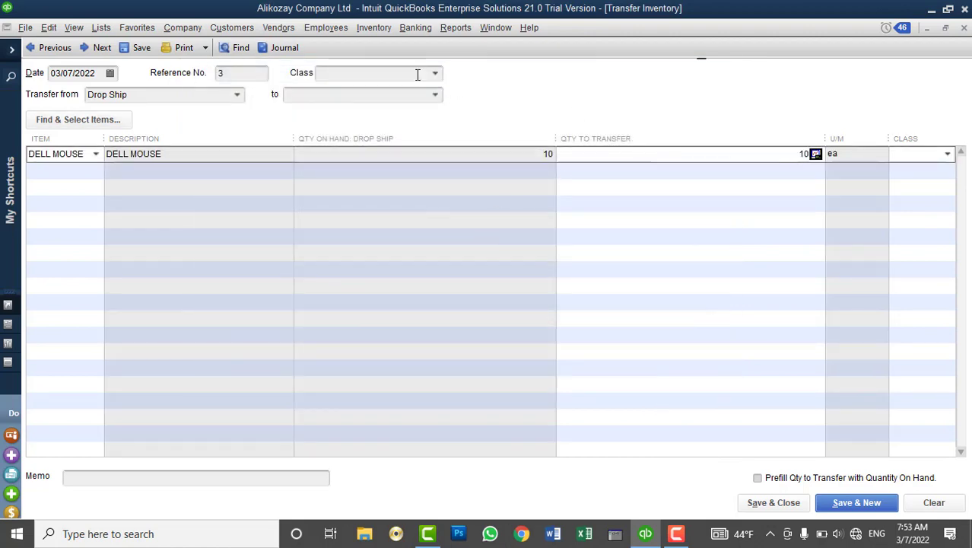
left_click(434, 94)
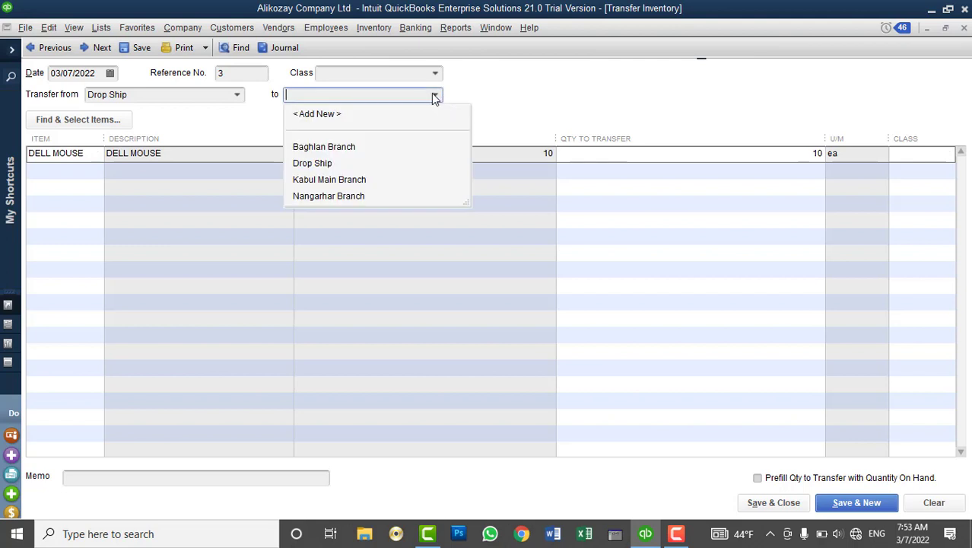
left_click(362, 178)
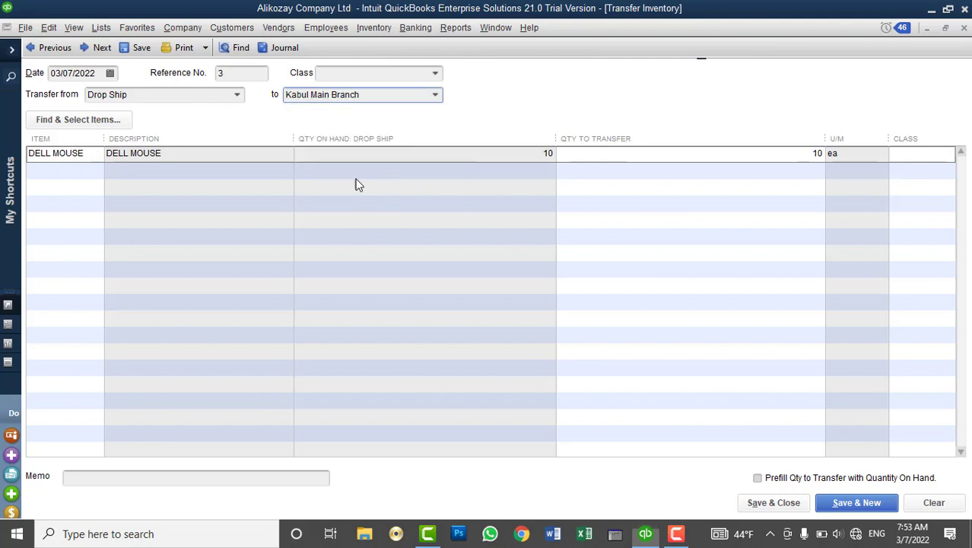
left_click(773, 503)
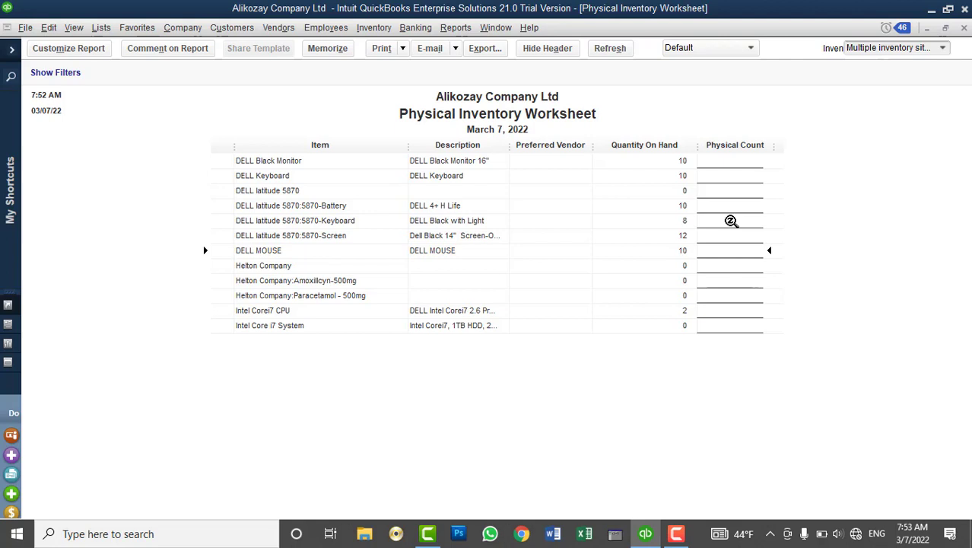
Return to the Intel Core i7 System build, set the quantity to build to 2, and try to build and close the assembly.
left_click(964, 27)
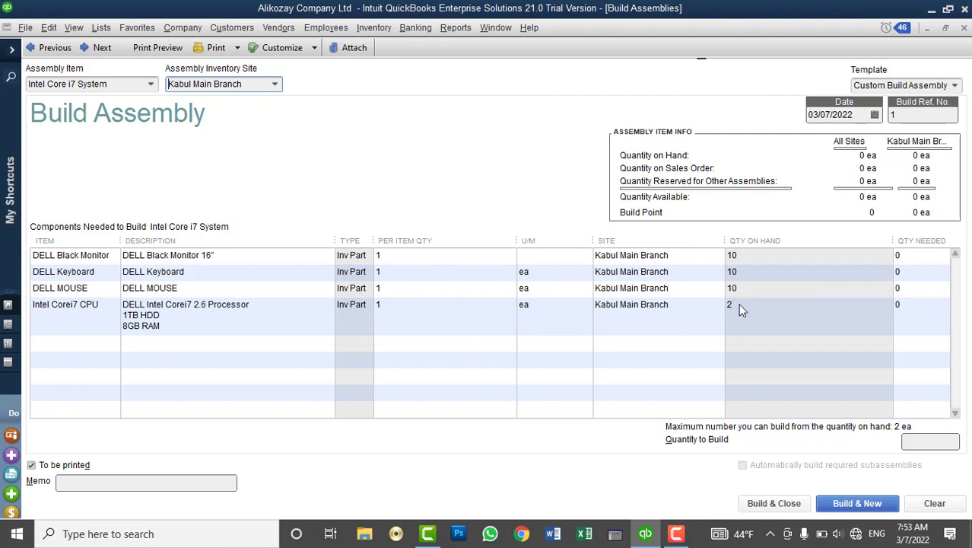
left_click(921, 443)
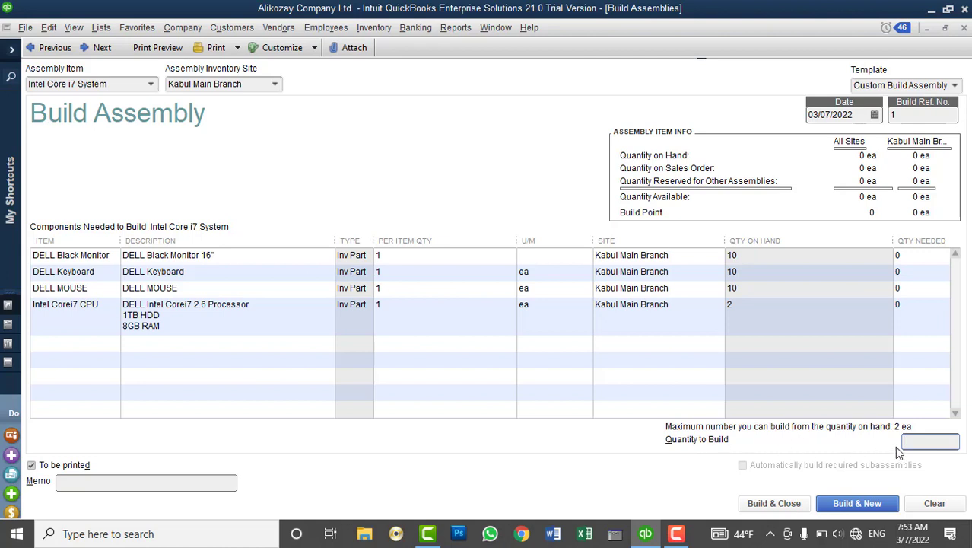
type("2")
left_click(671, 290)
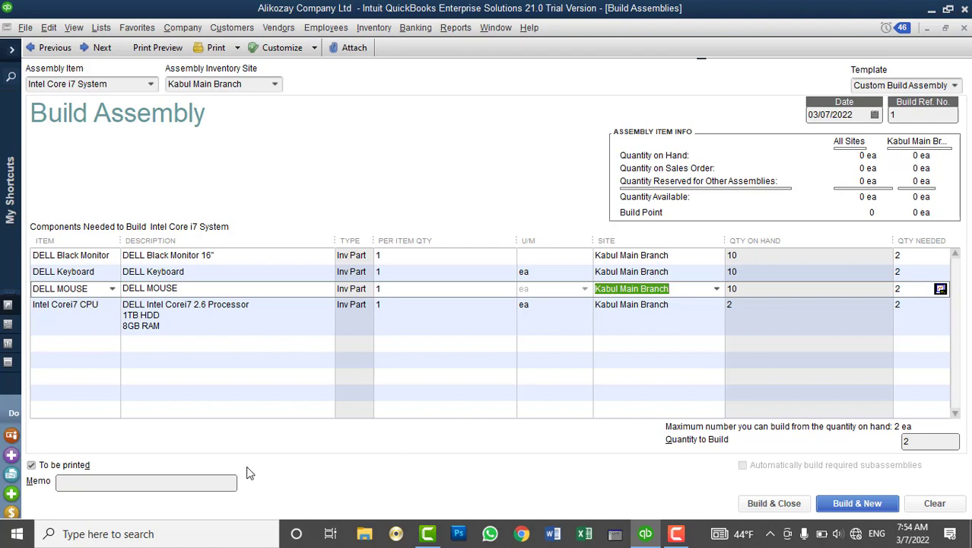
left_click(228, 480)
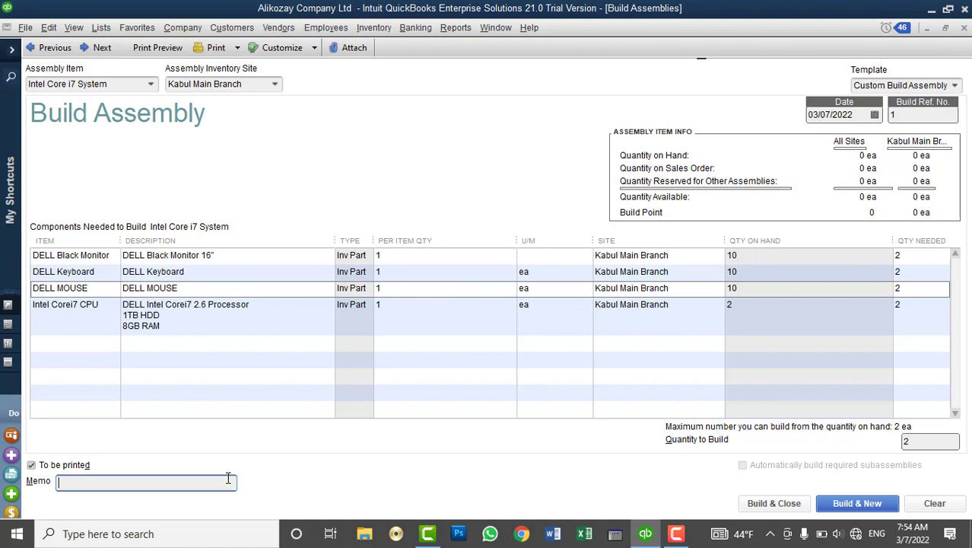
left_click(792, 503)
left_click(608, 314)
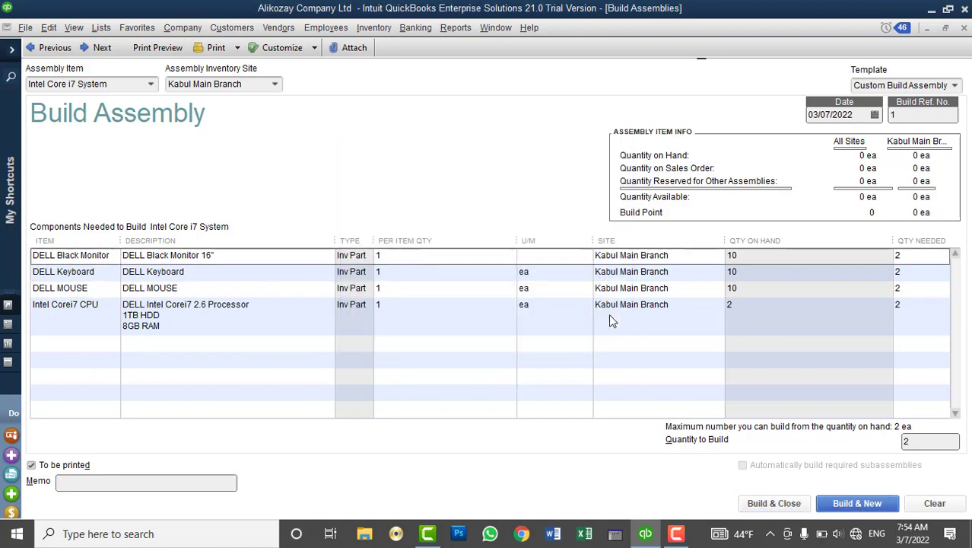